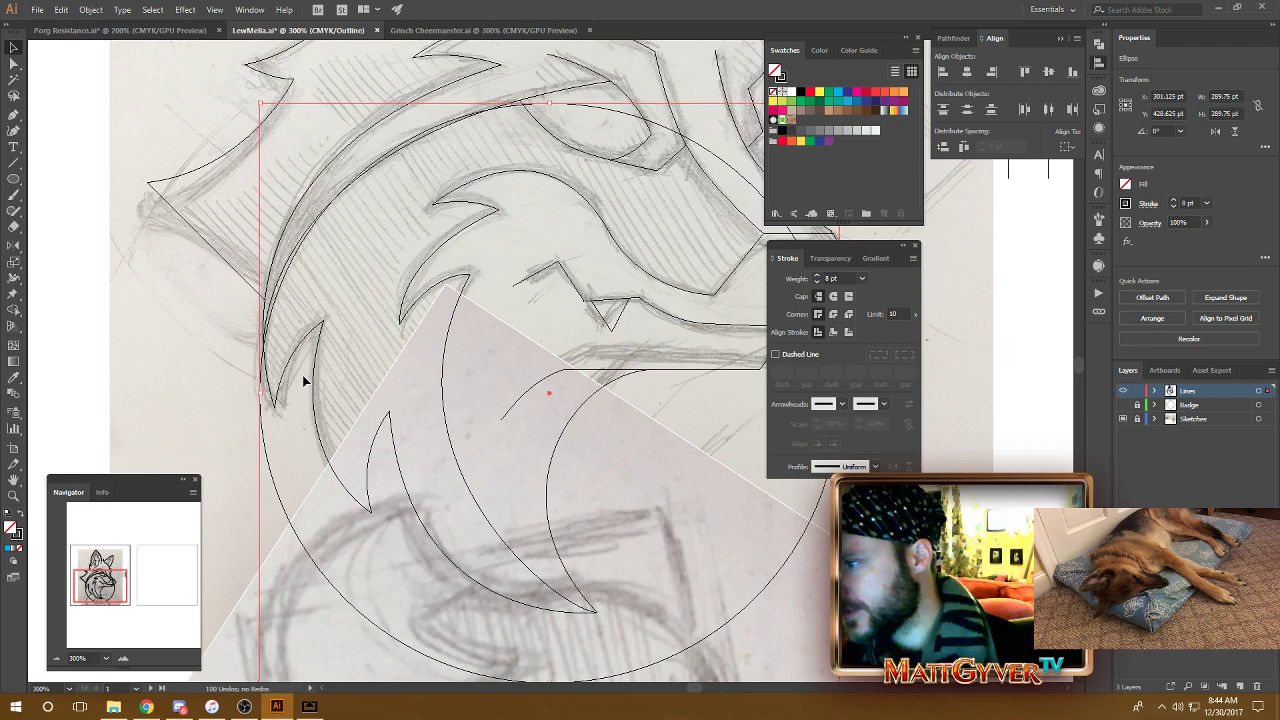
Nudge the circle to about X 301.1 pt, Y 423.6 pt so it lines up with the back of the cheek.
key("Up")
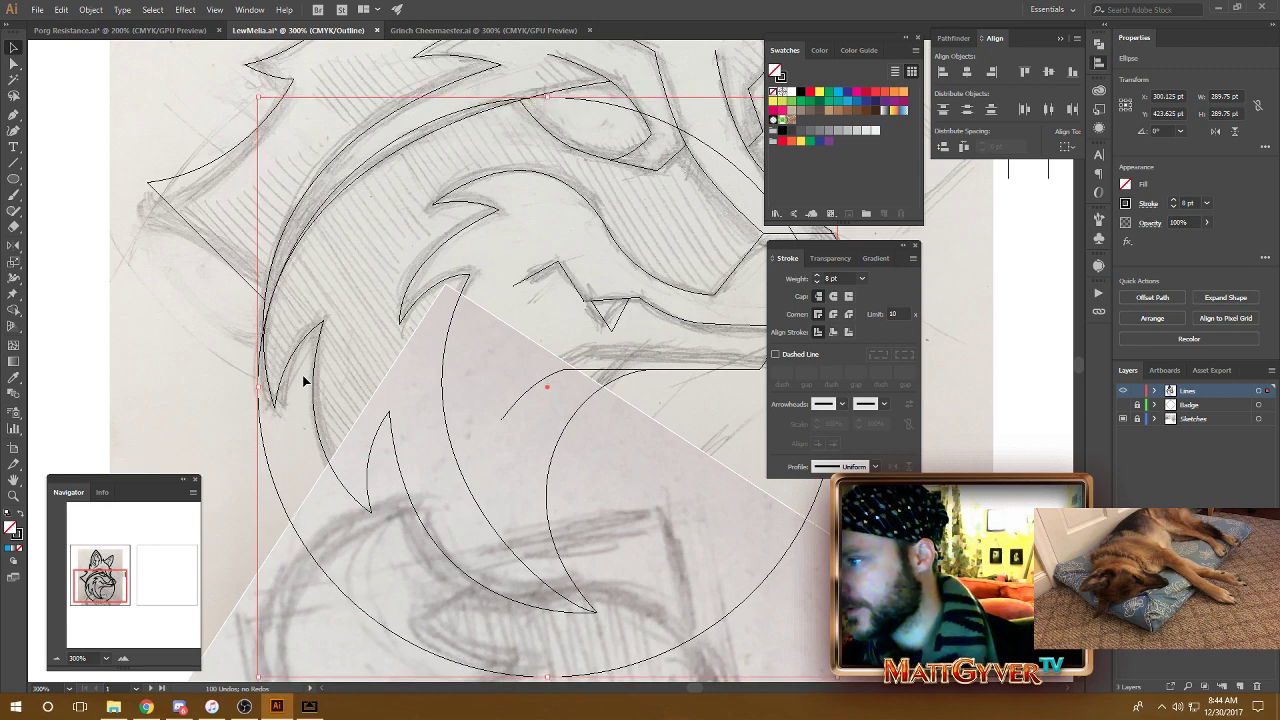
key("Down")
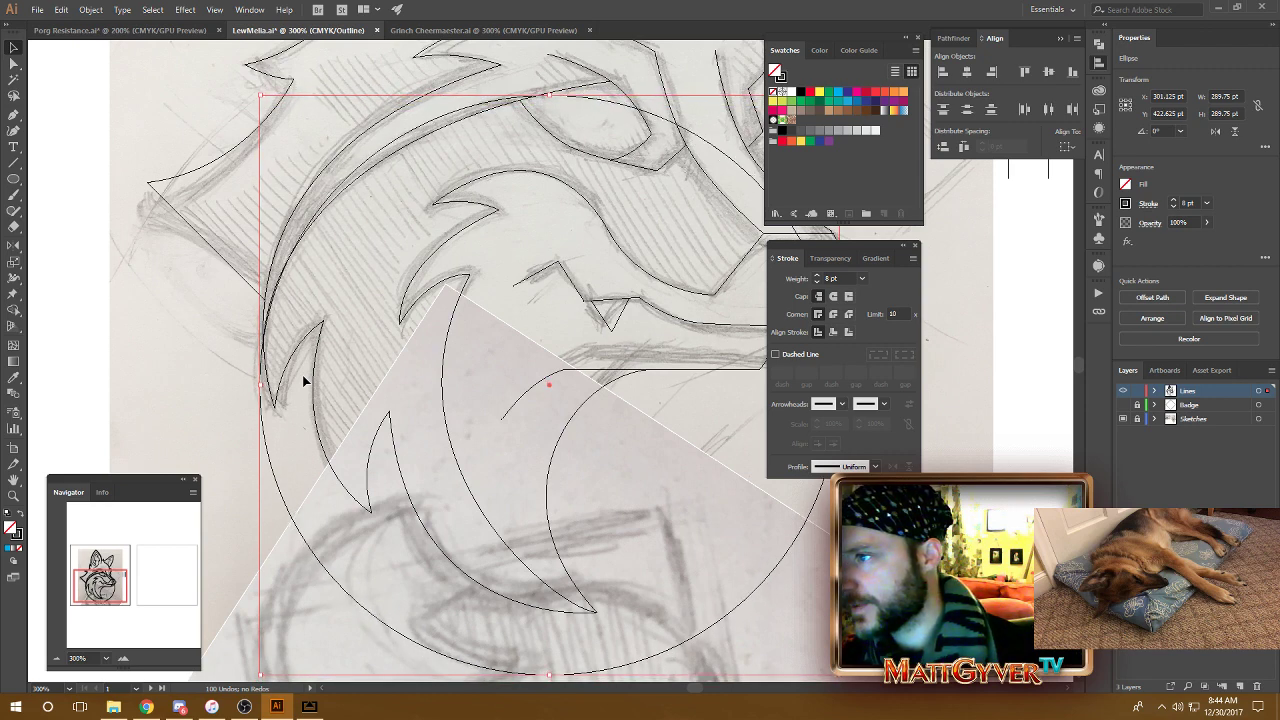
Reshape the long curve from the eye to the cheek by moving its direction handle, and return to the full preview.
key("a")
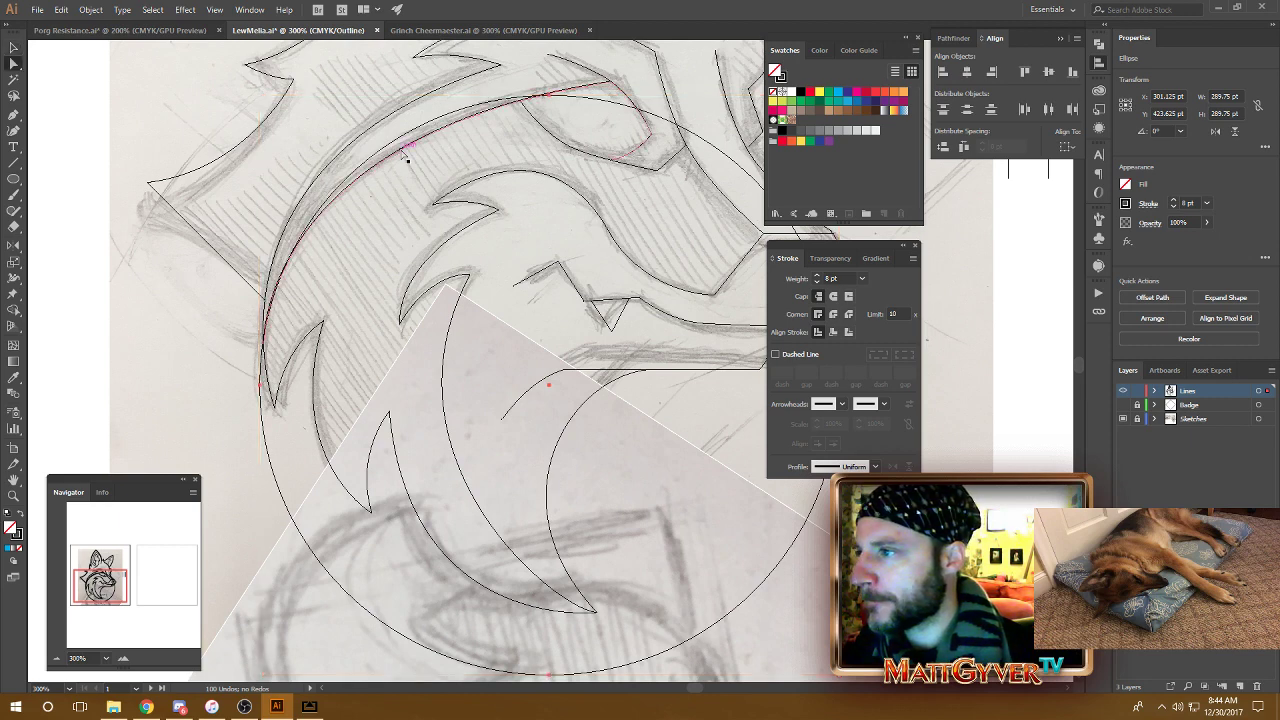
left_click(305, 167)
left_click_drag(288, 130, 306, 90)
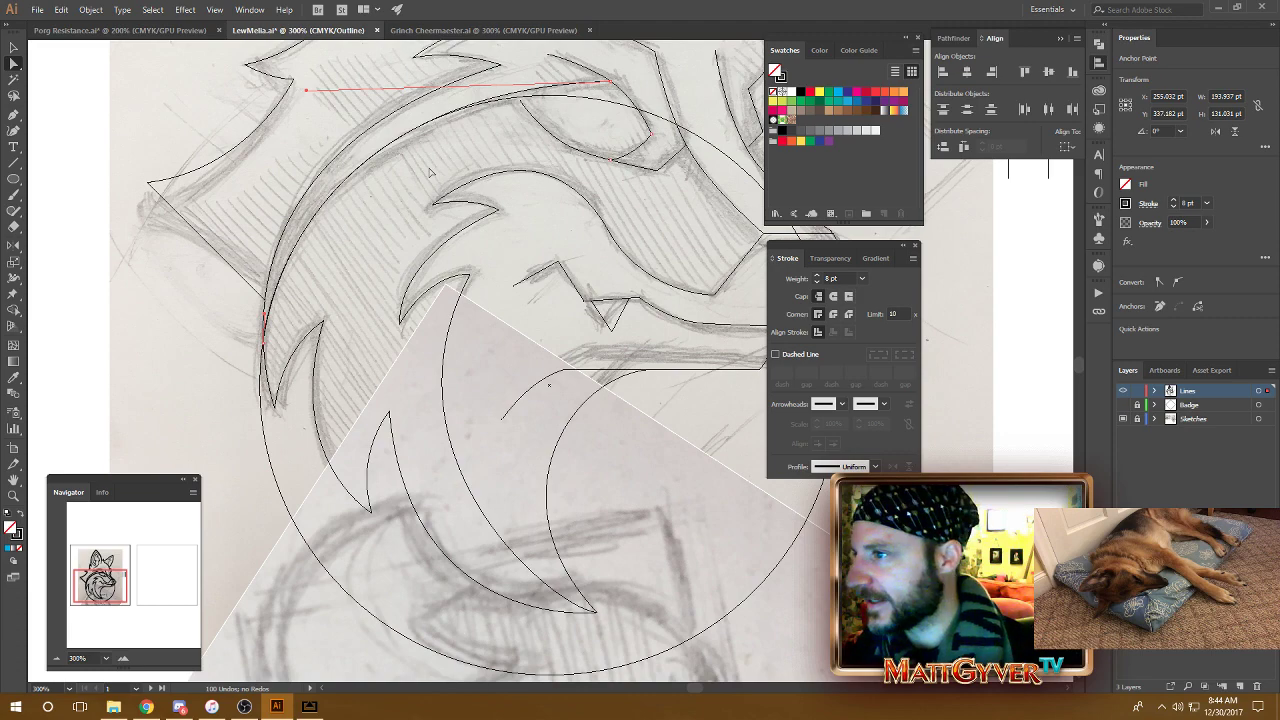
key("ctrl+y")
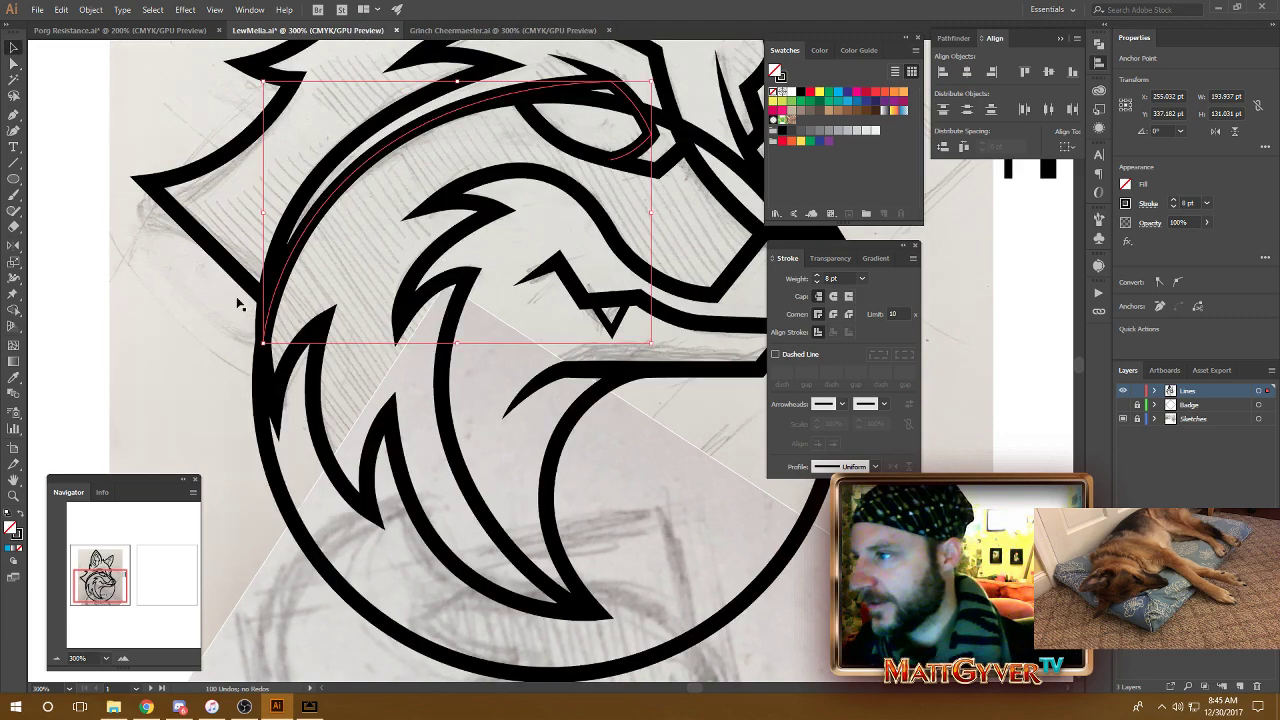
left_click_drag(180, 325, 164, 360)
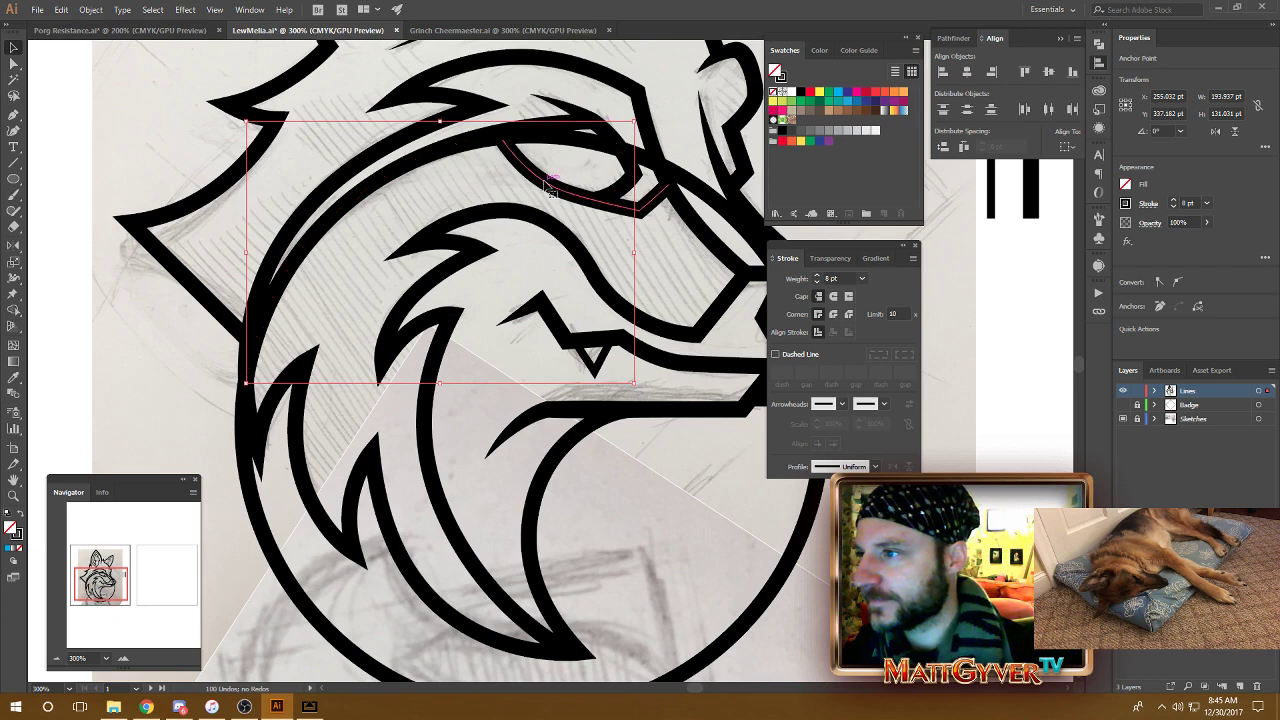
key("a")
left_click(641, 163)
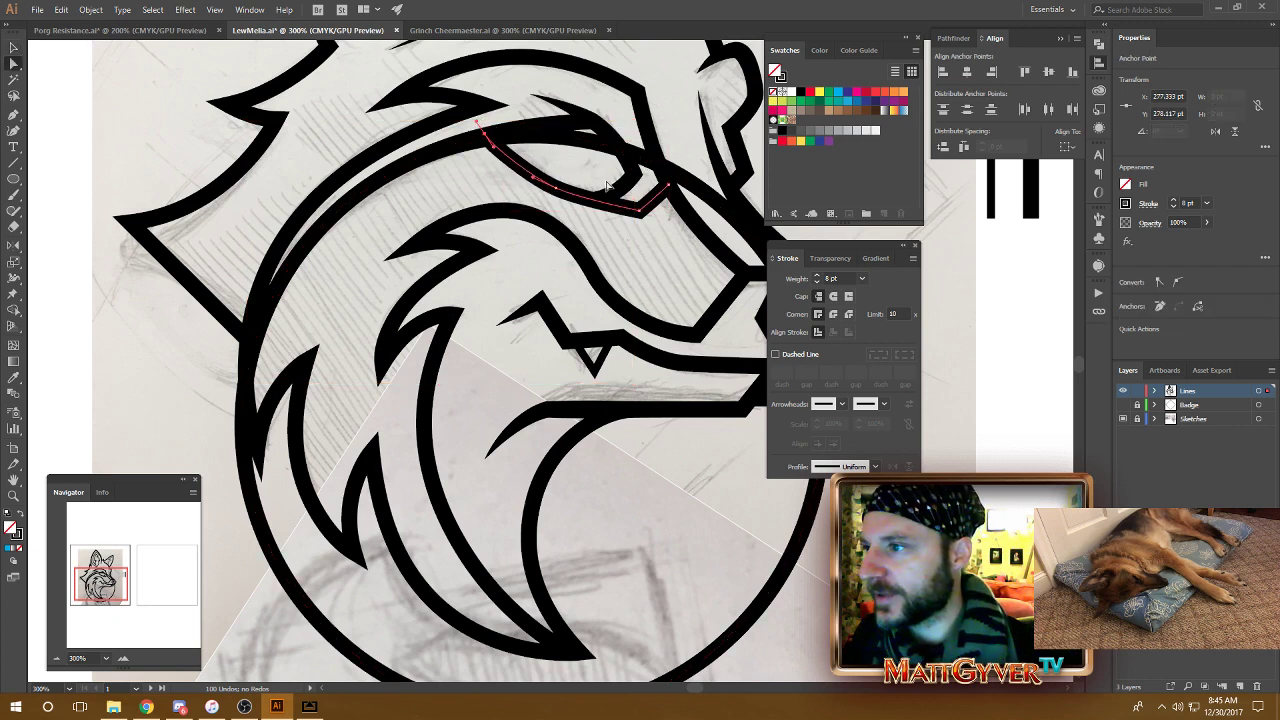
key("ctrl+shift+a")
key("ctrl+minus")
key("ctrl+minus")
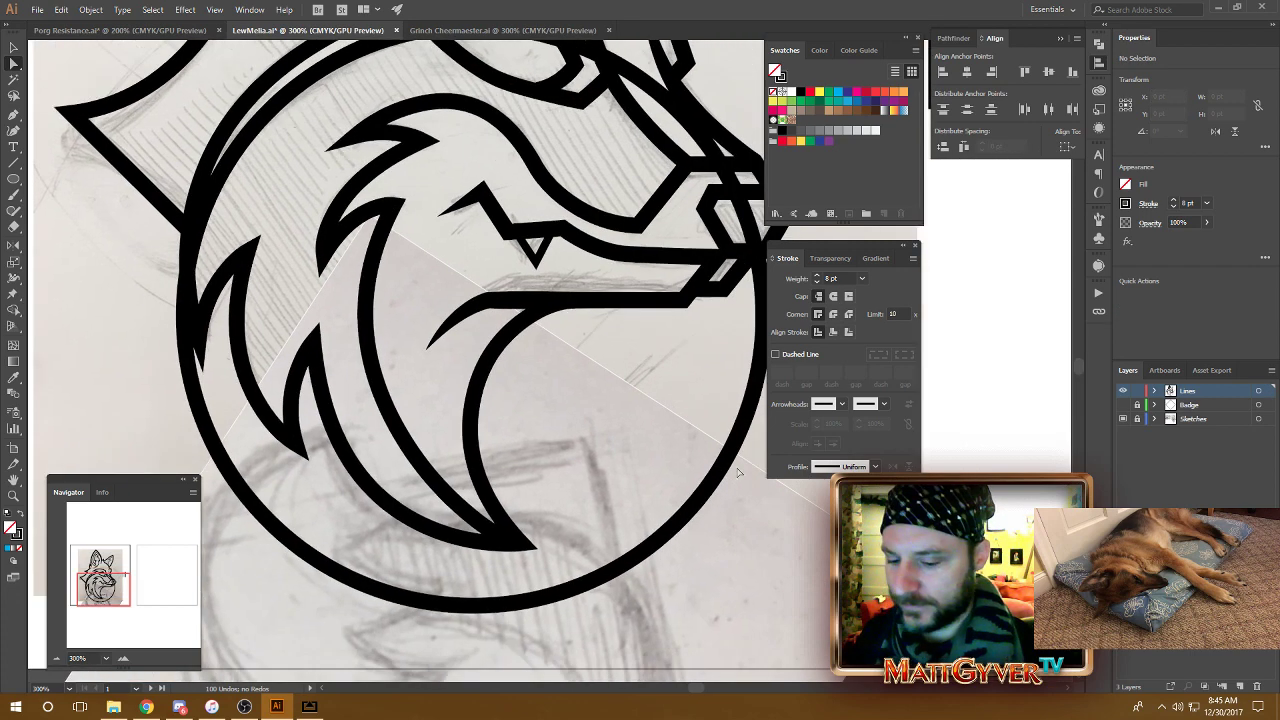
Isolate the circle and rotate it clockwise to about 347.8°.
key("v")
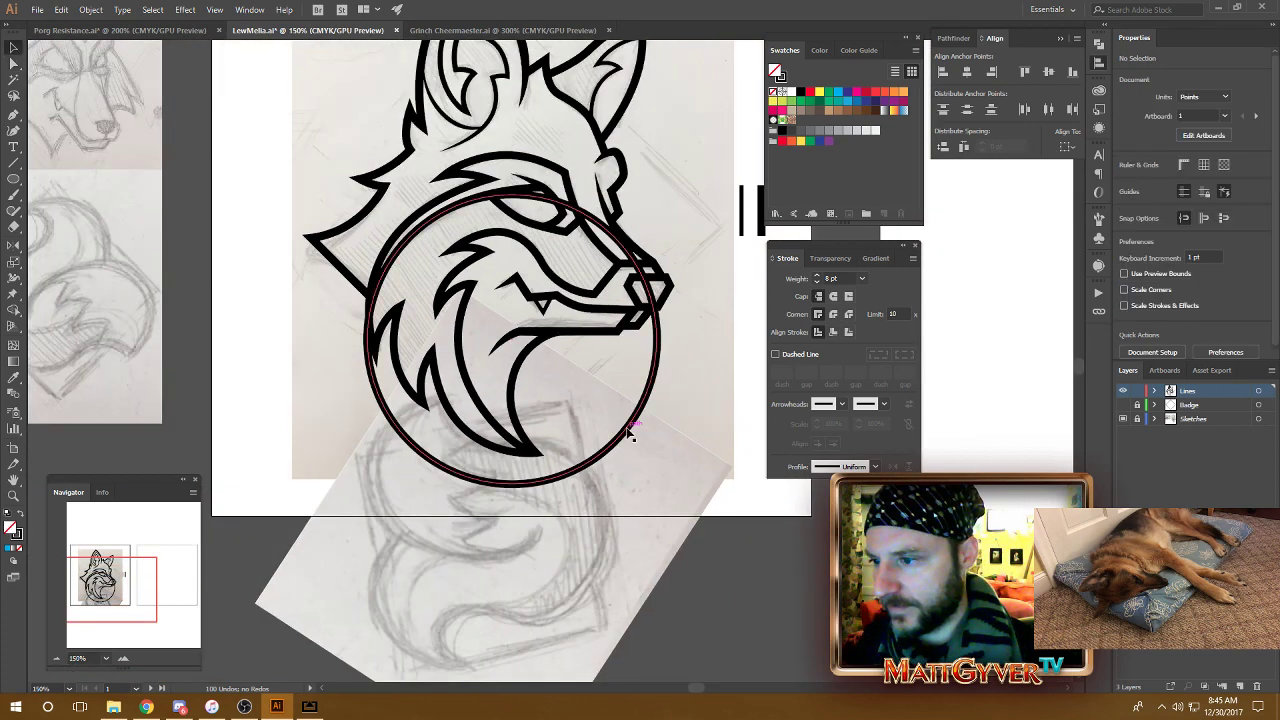
double_click(628, 428)
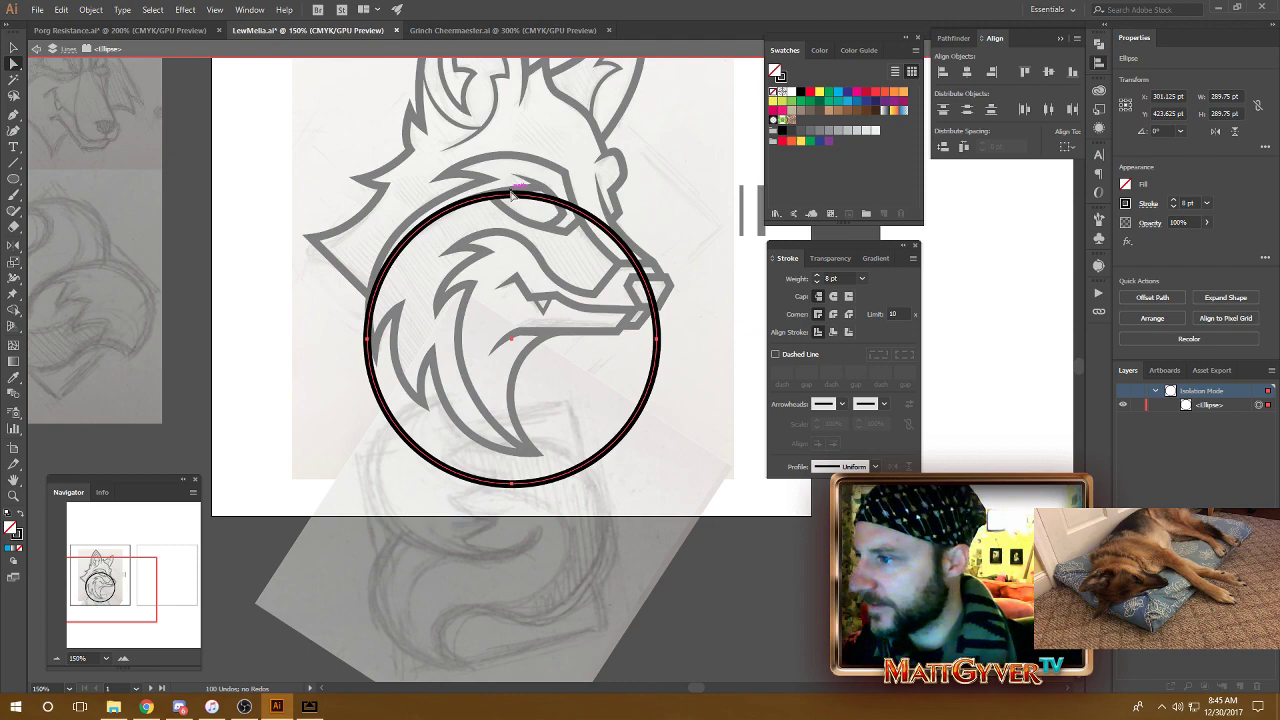
scroll(512, 195, "up", 3)
scroll(323, 383, "up", 1)
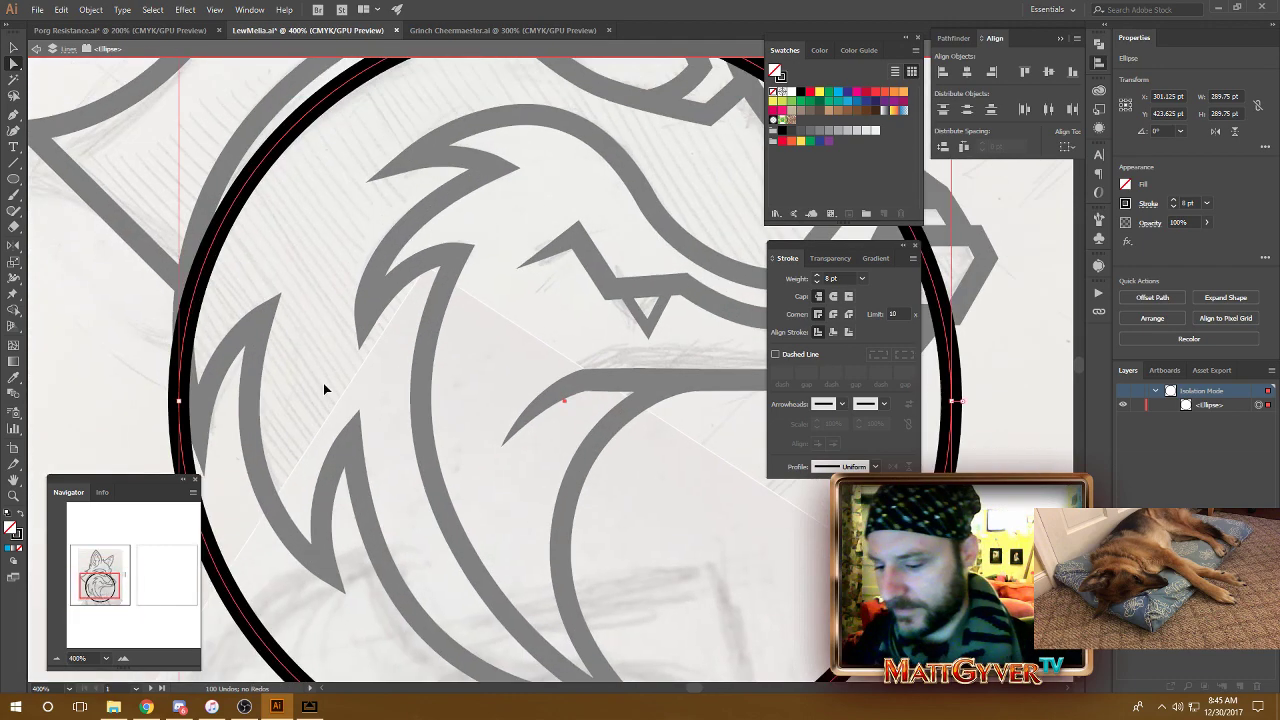
scroll(323, 383, "down", 1)
key("ctrl+minus")
key("ctrl+minus")
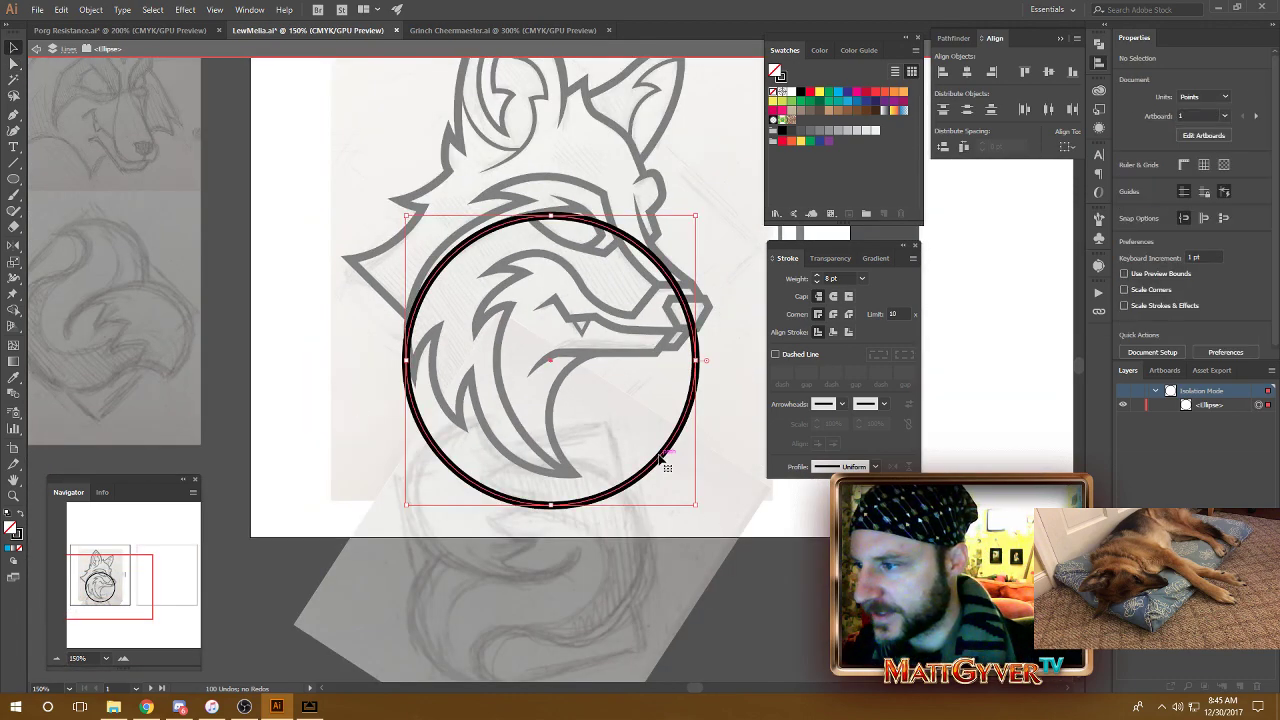
left_click_drag(700, 212, 728, 246)
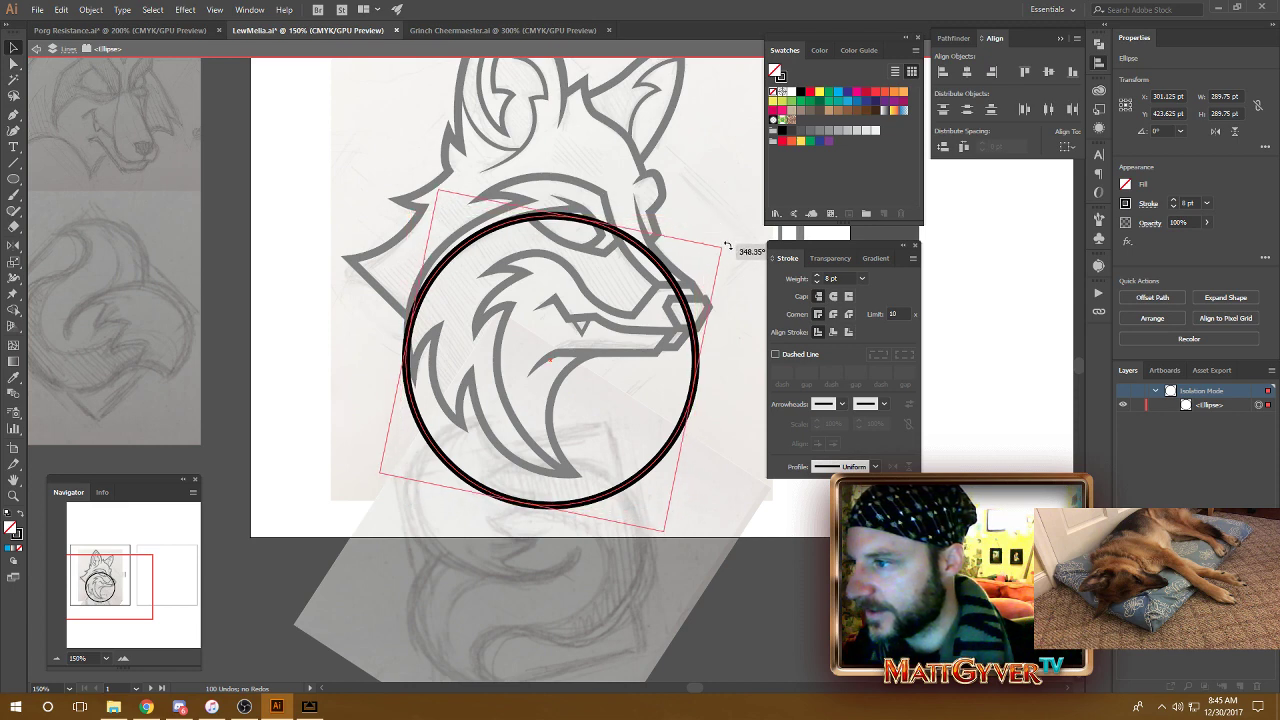
left_click(682, 197)
left_click(697, 383)
Add an anchor point on the circle where it passes beneath the fox's nose.
key("p")
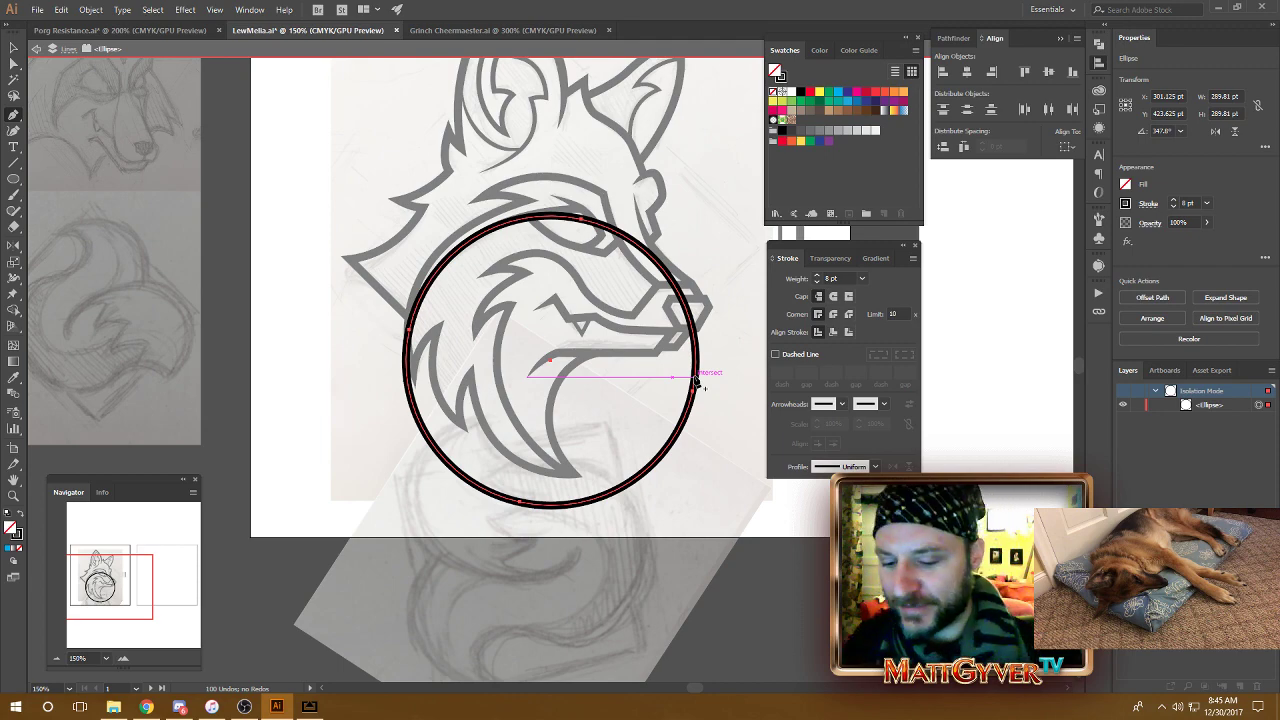
key("ctrl+equal")
key("ctrl+equal")
key("ctrl+equal")
left_click_drag(674, 311, 286, 366)
left_click_drag(275, 247, 368, 217)
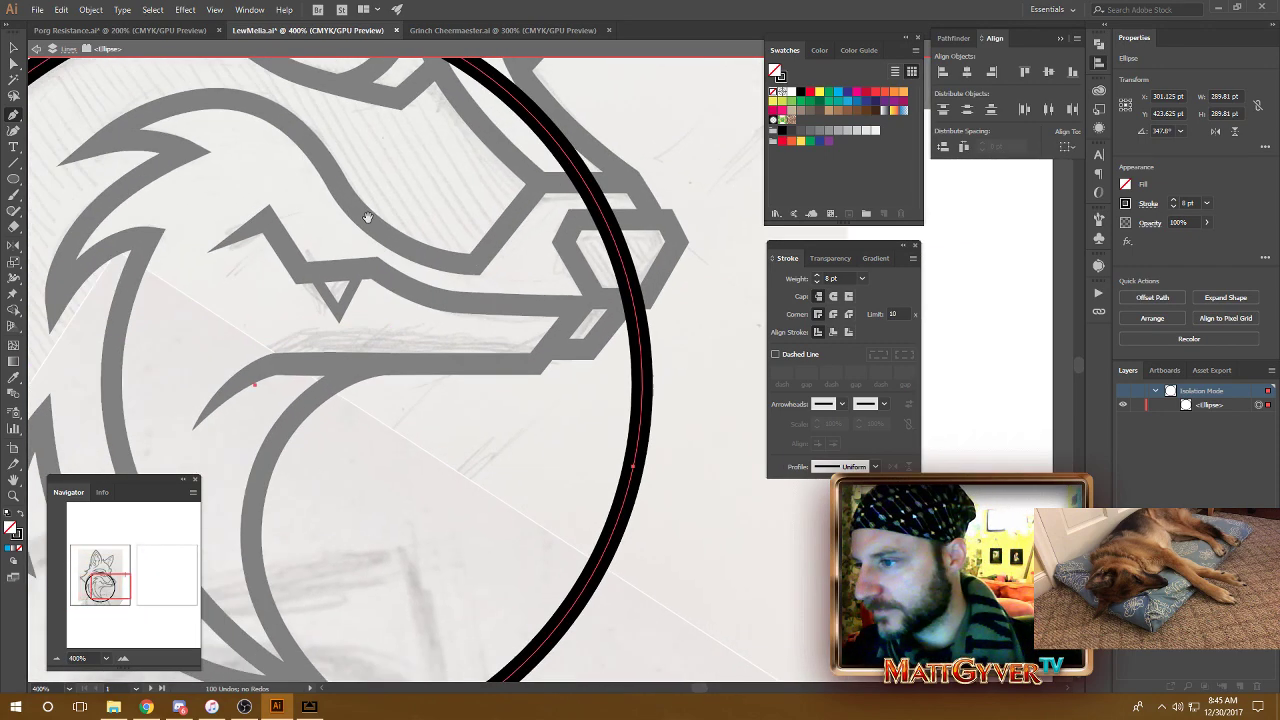
left_click(636, 305)
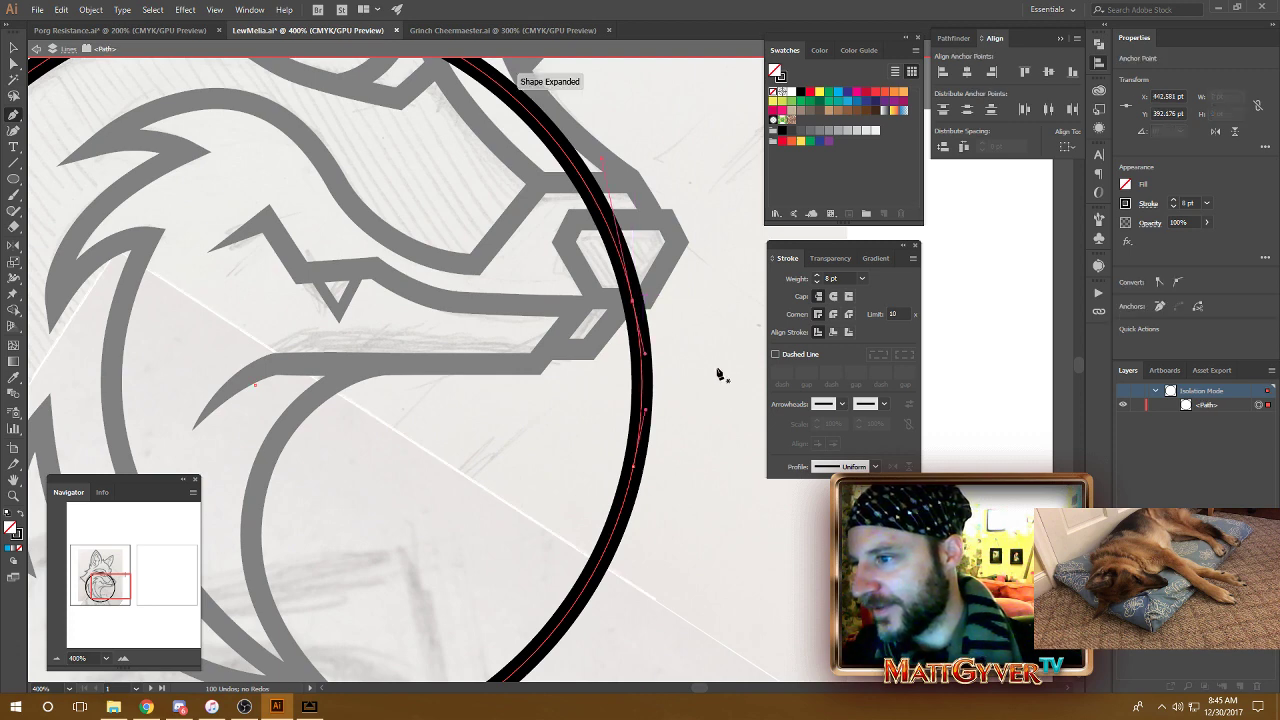
Delete the circle's upper part to leave an open arc below the head, and exit isolation mode.
scroll(714, 371, "up", 3)
scroll(714, 371, "left", 1)
key("ctrl+minus")
key("ctrl+minus")
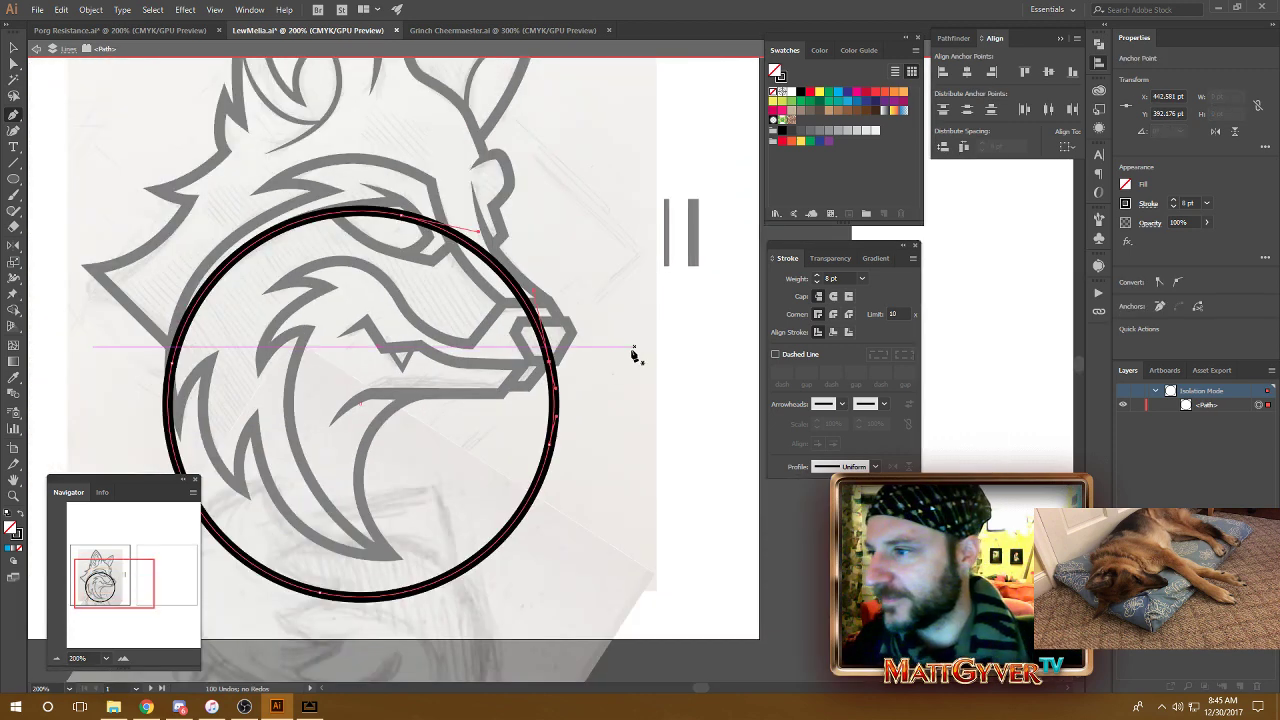
scroll(650, 350, "left", 2)
key("a")
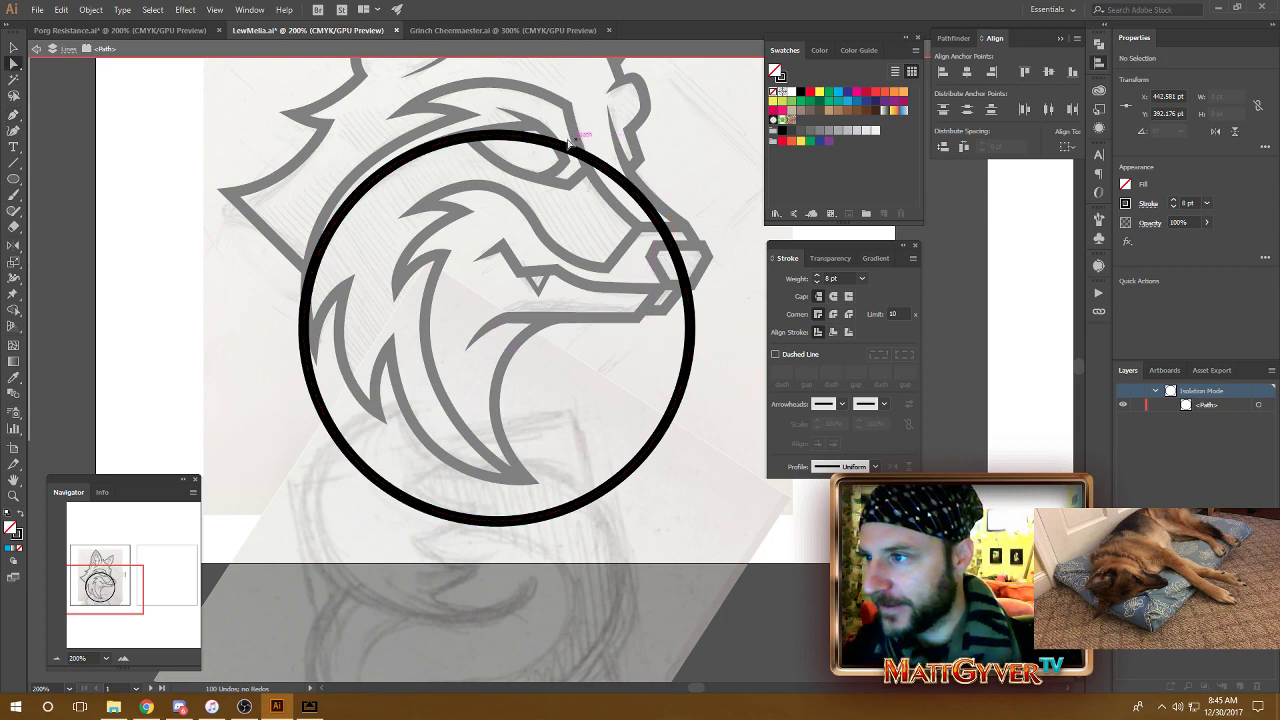
key("Delete")
left_click(706, 166)
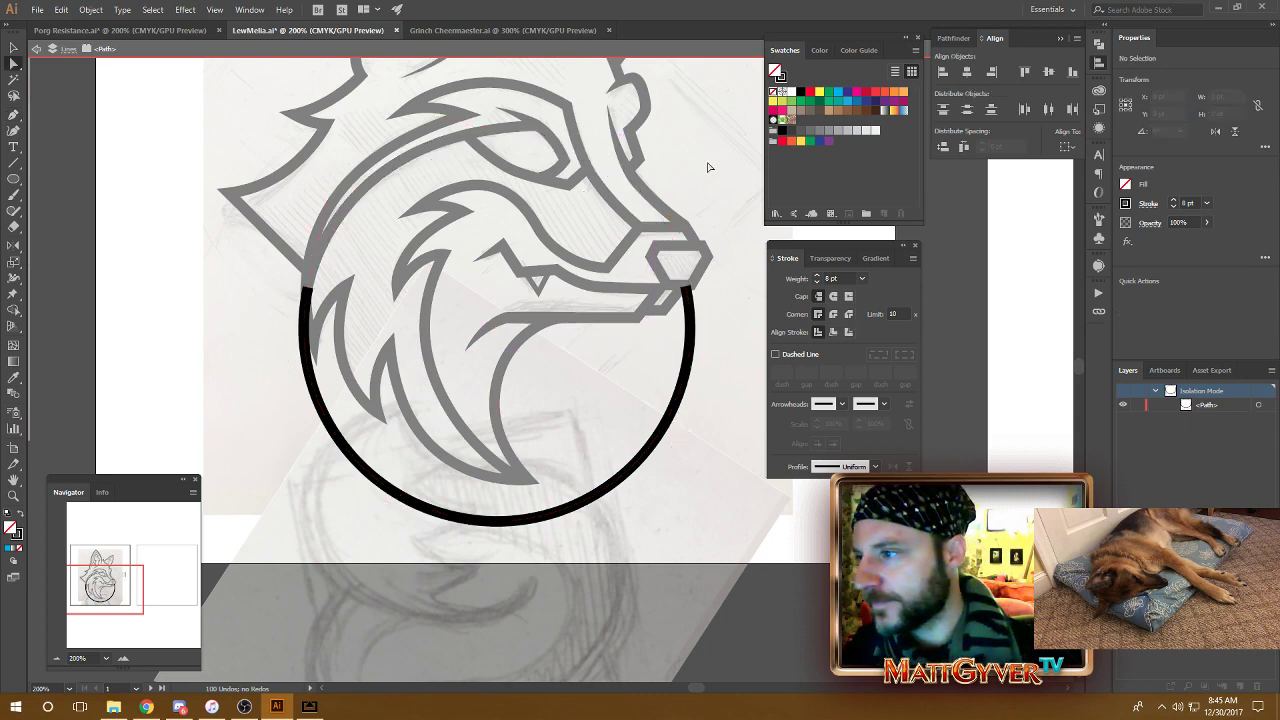
key("v")
double_click(715, 195)
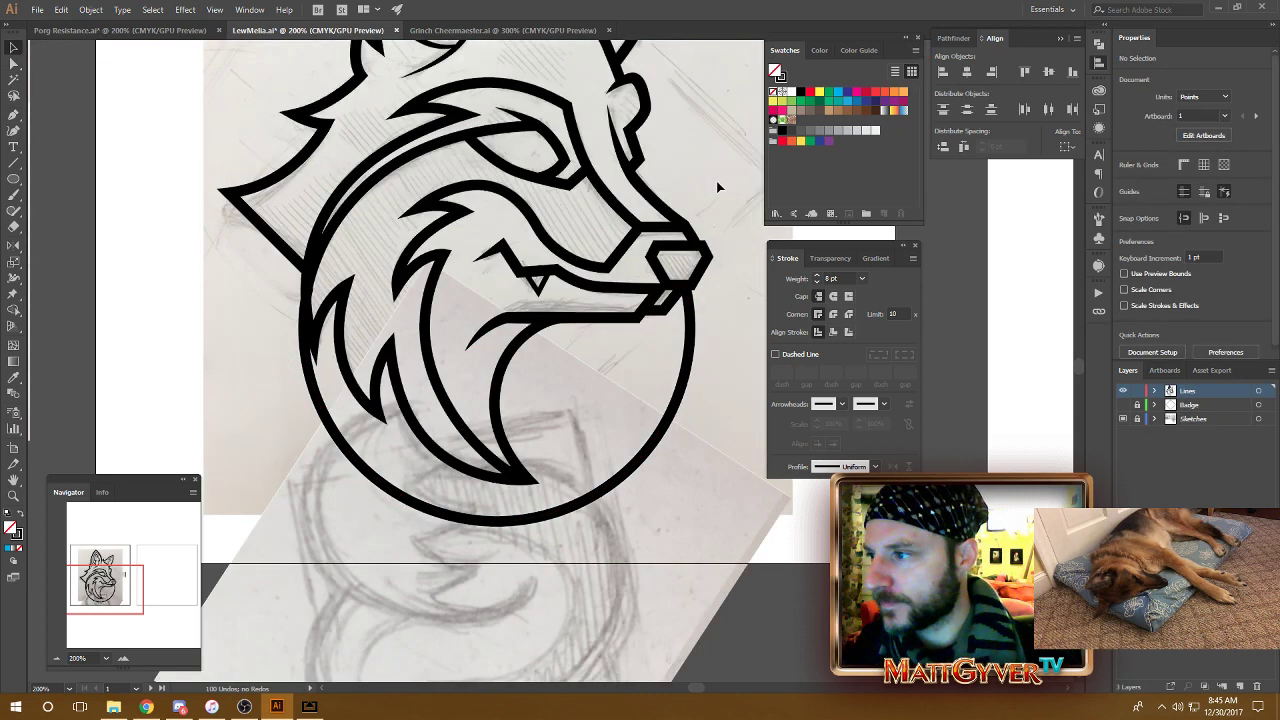
Enlarge the arc toward the back of the neck to about 334 × 203 pt.
scroll(580, 386, "up", 2)
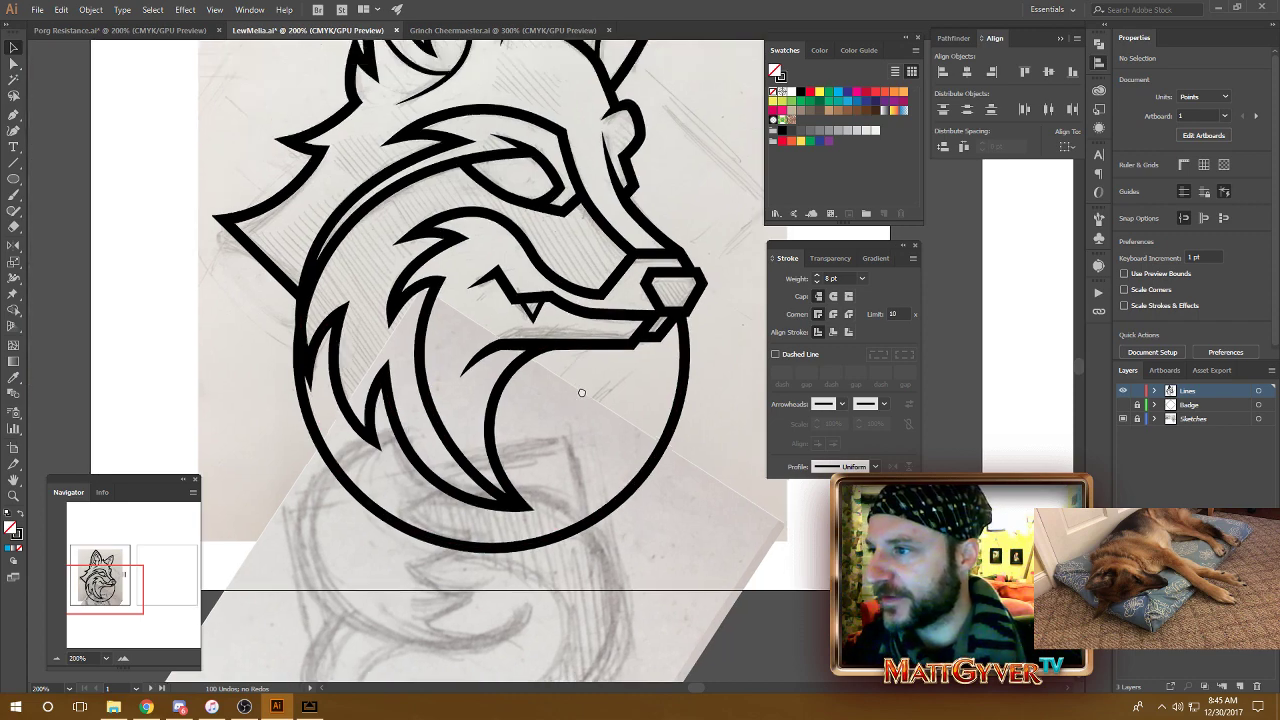
key("ctrl+minus")
key("ctrl+minus")
key("ctrl+minus")
key("ctrl+minus")
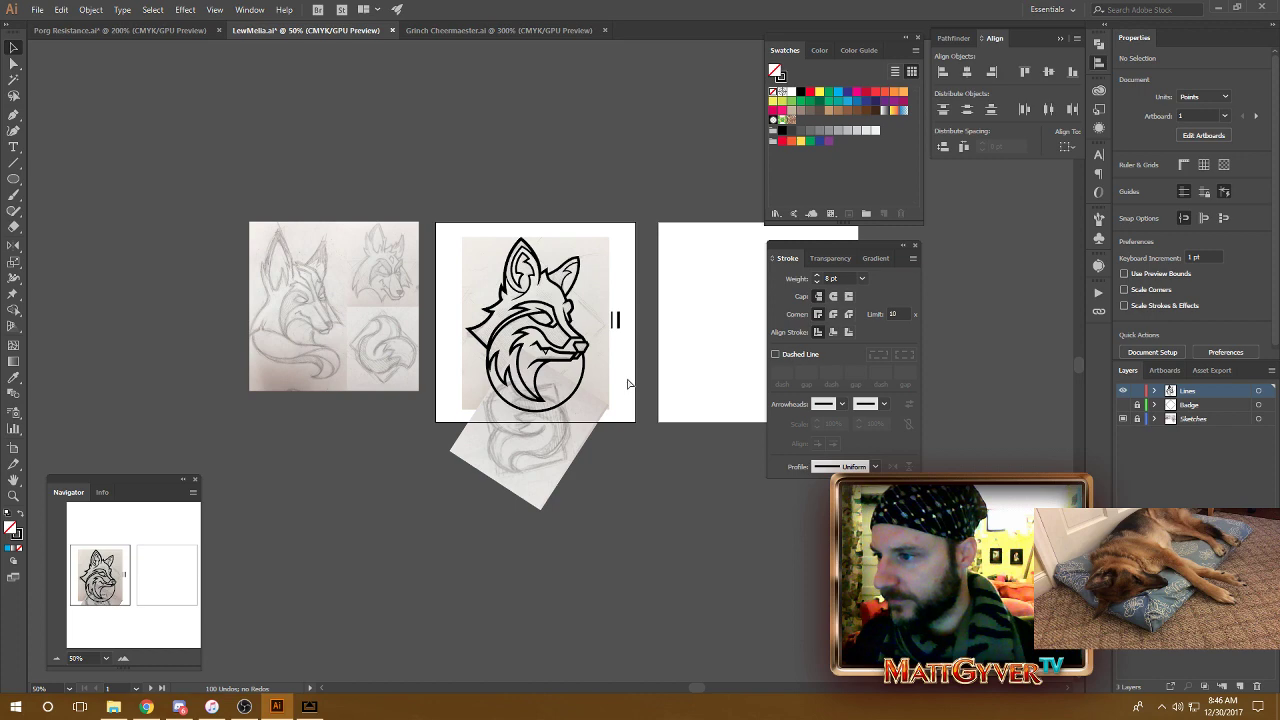
key("ctrl+plus")
key("ctrl+plus")
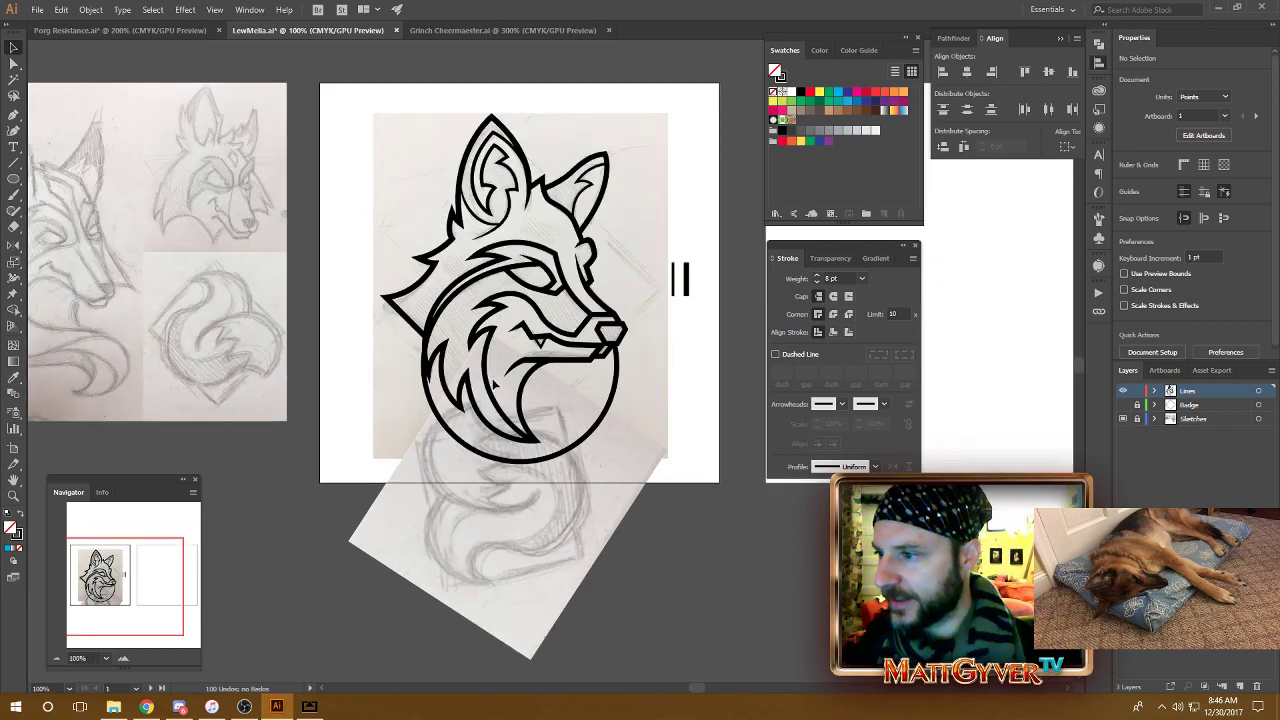
left_click(448, 438)
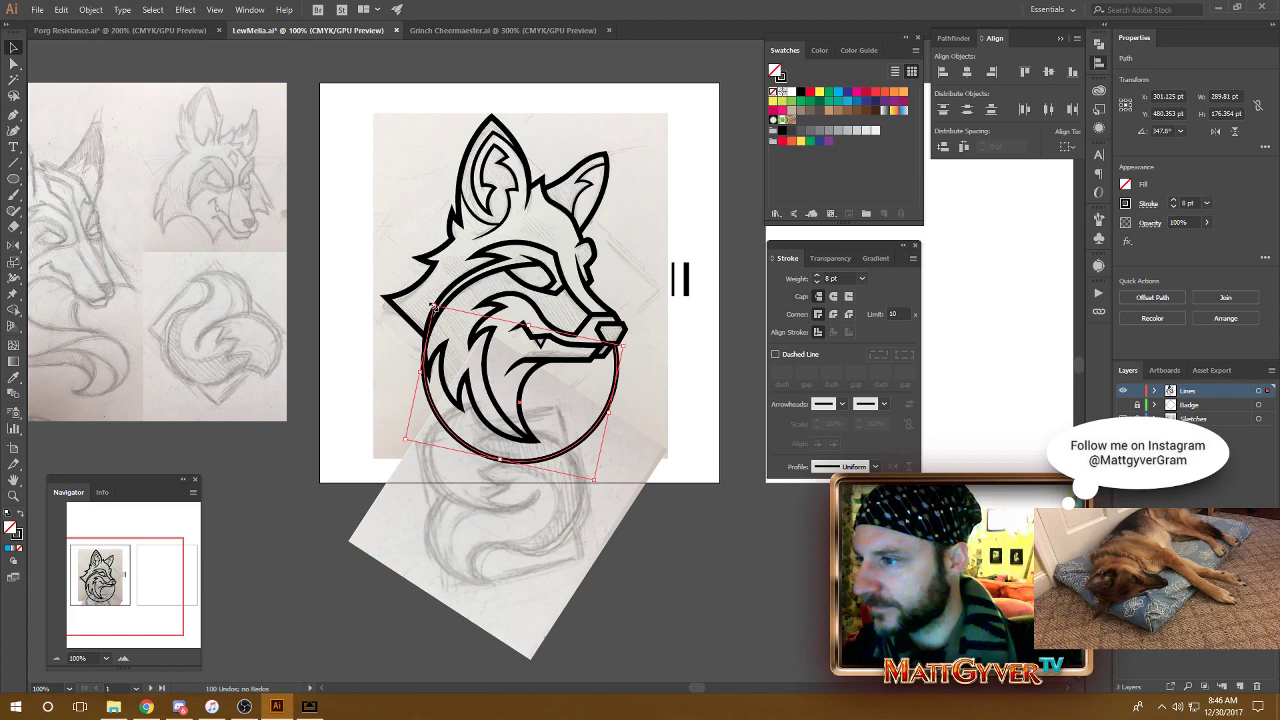
left_click_drag(432, 307, 411, 277)
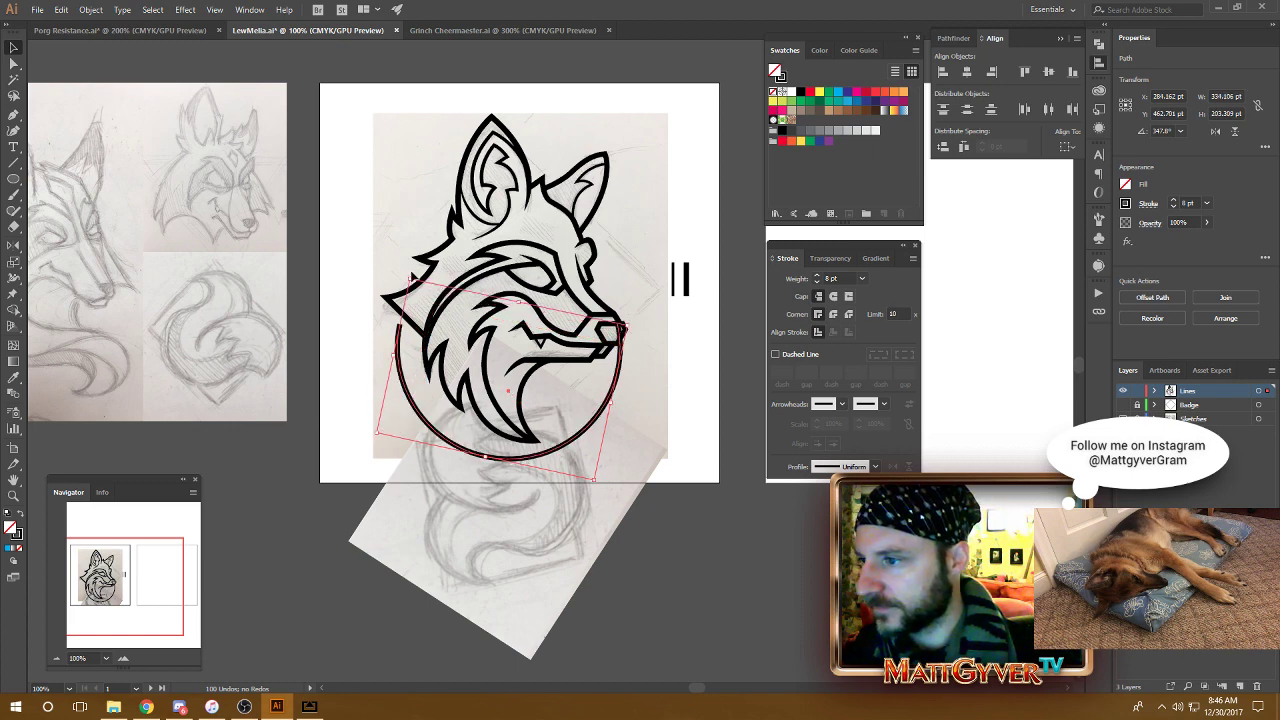
left_click(693, 371)
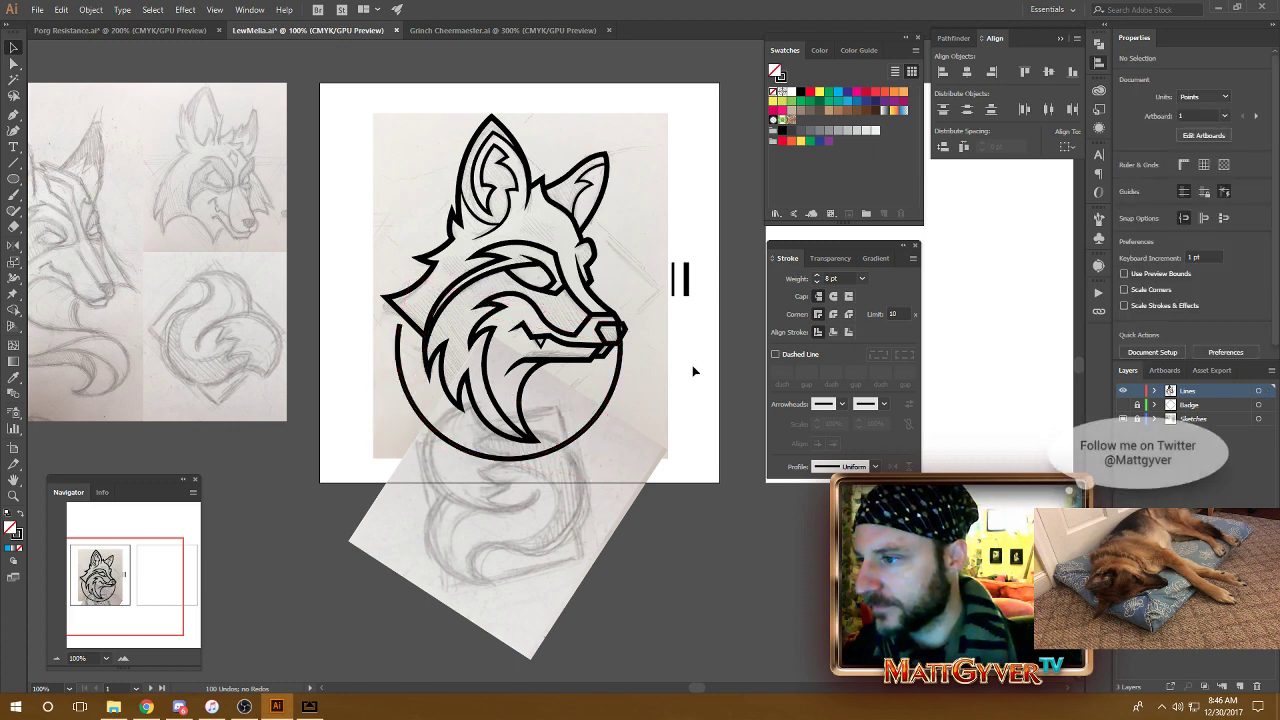
Rotate the arc to about 343.5° and stretch it to about 334 × 215 pt at the nose end.
left_click(613, 380)
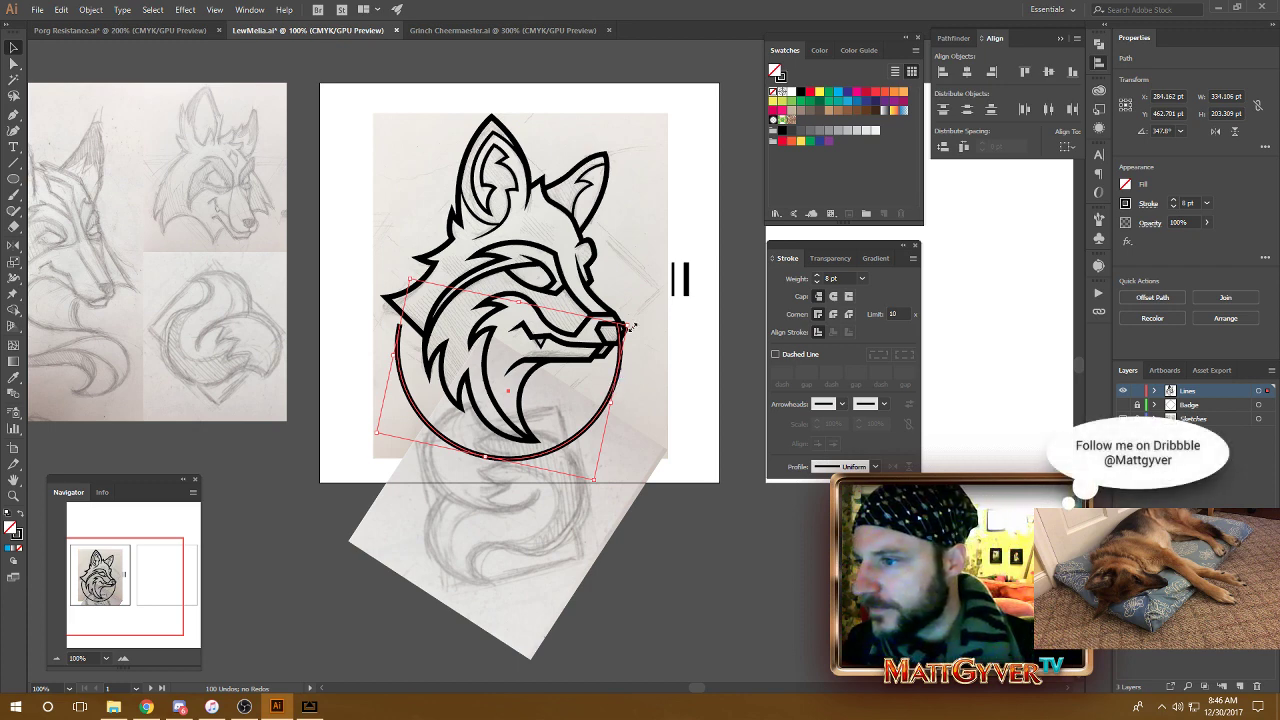
mouse_move(631, 320)
left_mouse_down()
mouse_move(653, 331)
mouse_move(611, 323)
mouse_move(640, 325)
left_mouse_up()
left_click(688, 421)
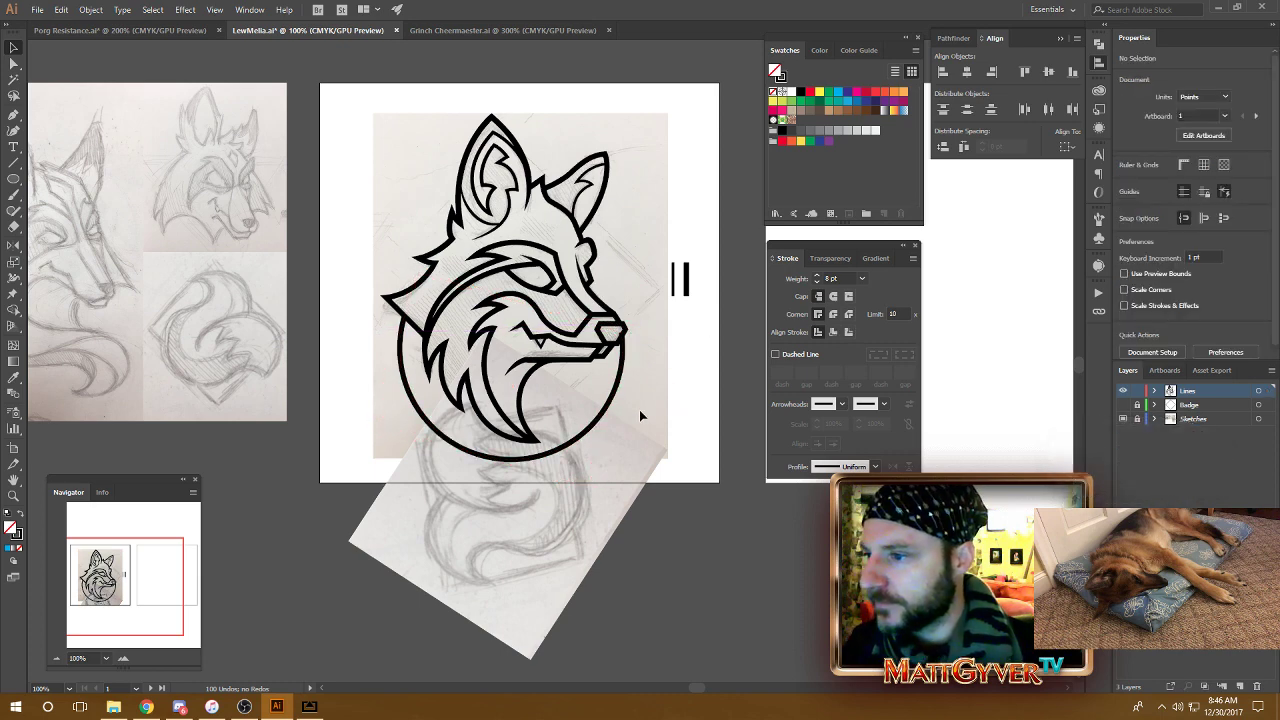
Scale the arc down to about 314 × 202 pt so its end tucks under the snout.
left_click(613, 381)
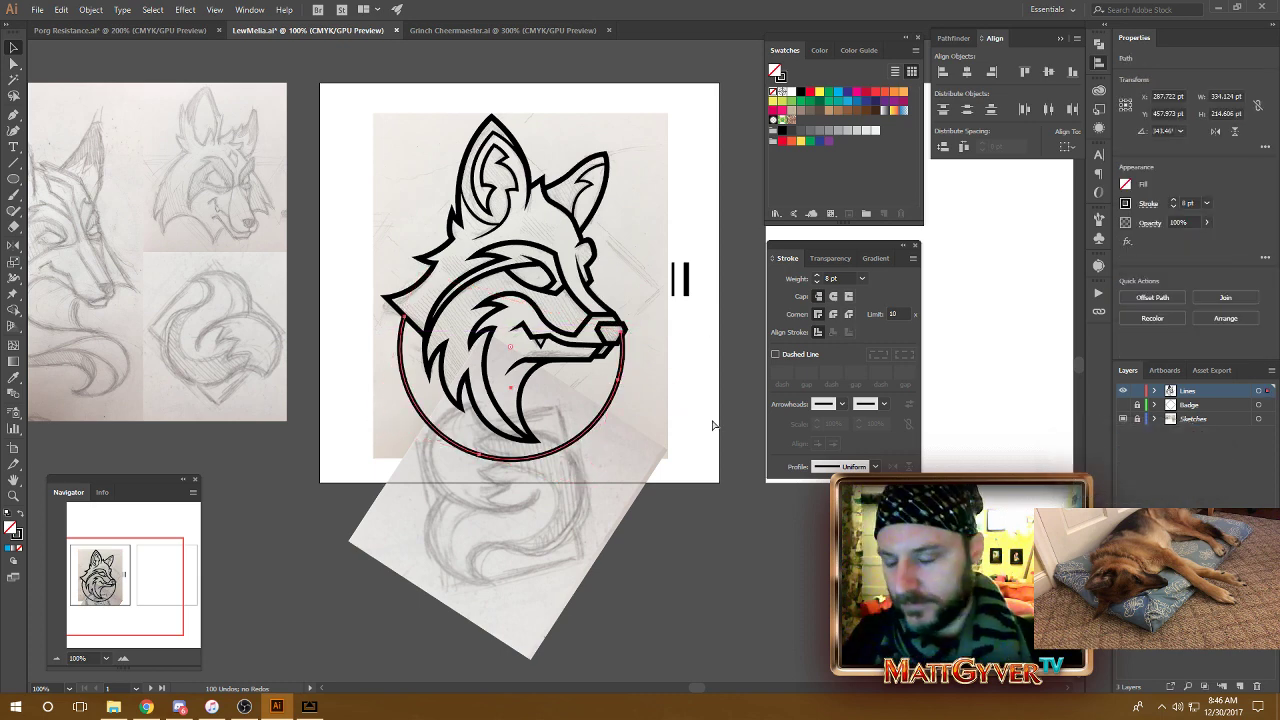
key("ctrl+plus")
left_click_drag(710, 420, 680, 443)
left_click(679, 465)
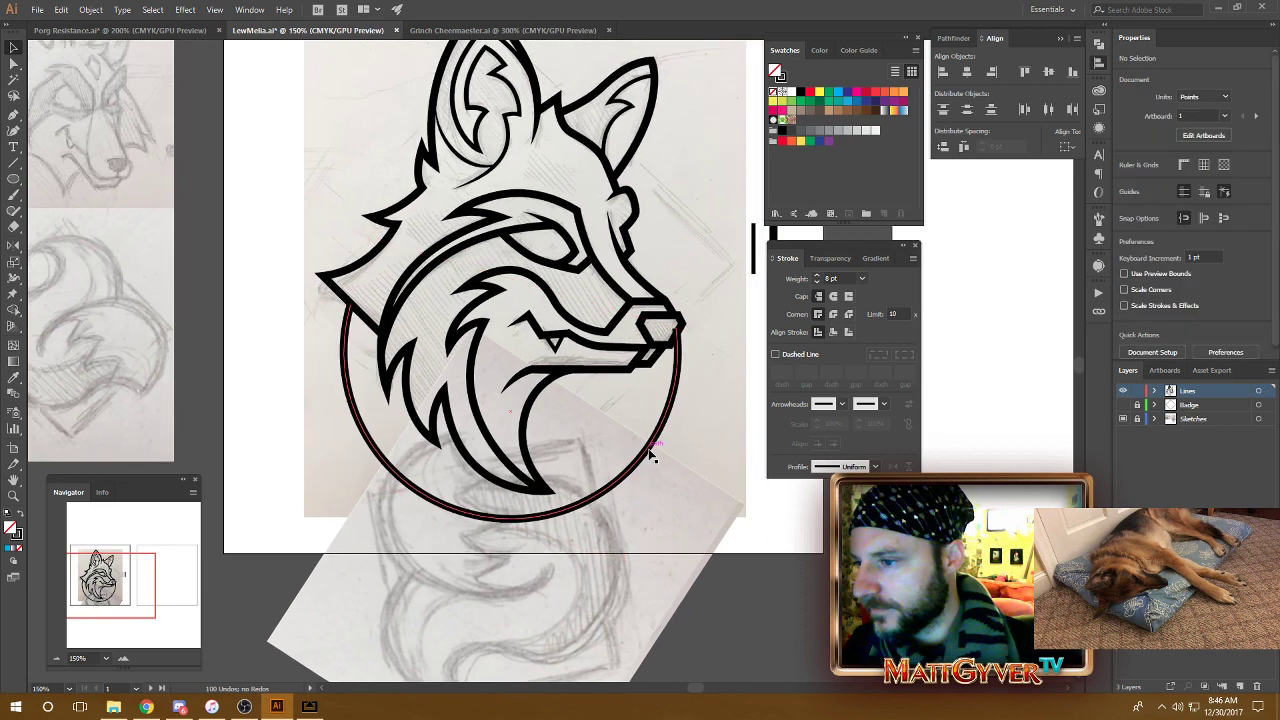
left_click(653, 449)
left_click_drag(692, 335, 657, 341)
Nudge the arc slightly down and to the right beneath the fox head, and deselect it.
key("Down")
key("Down")
key("Down")
key("Down")
key("Down")
key("Down")
key("Down")
key("Down")
key("Right")
key("Right")
key("Right")
key("Right")
key("Right")
key("Right")
key("Right")
key("Right")
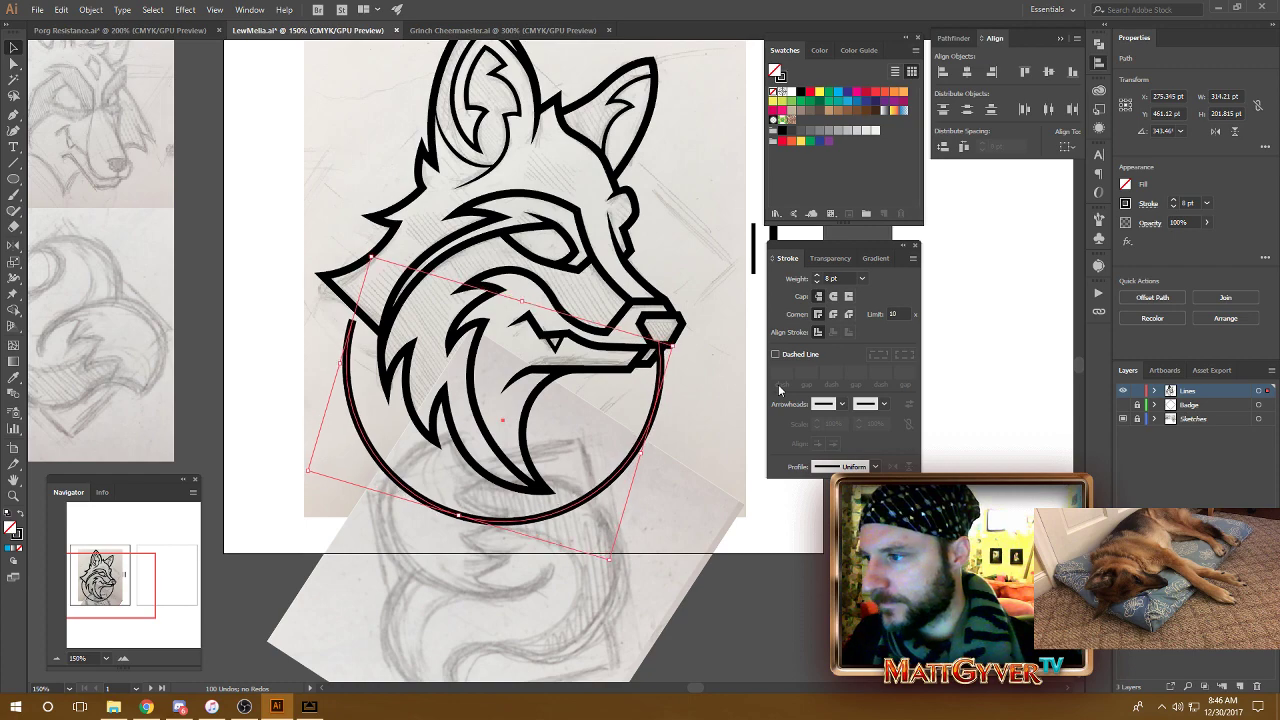
key("ctrl+shift+a")
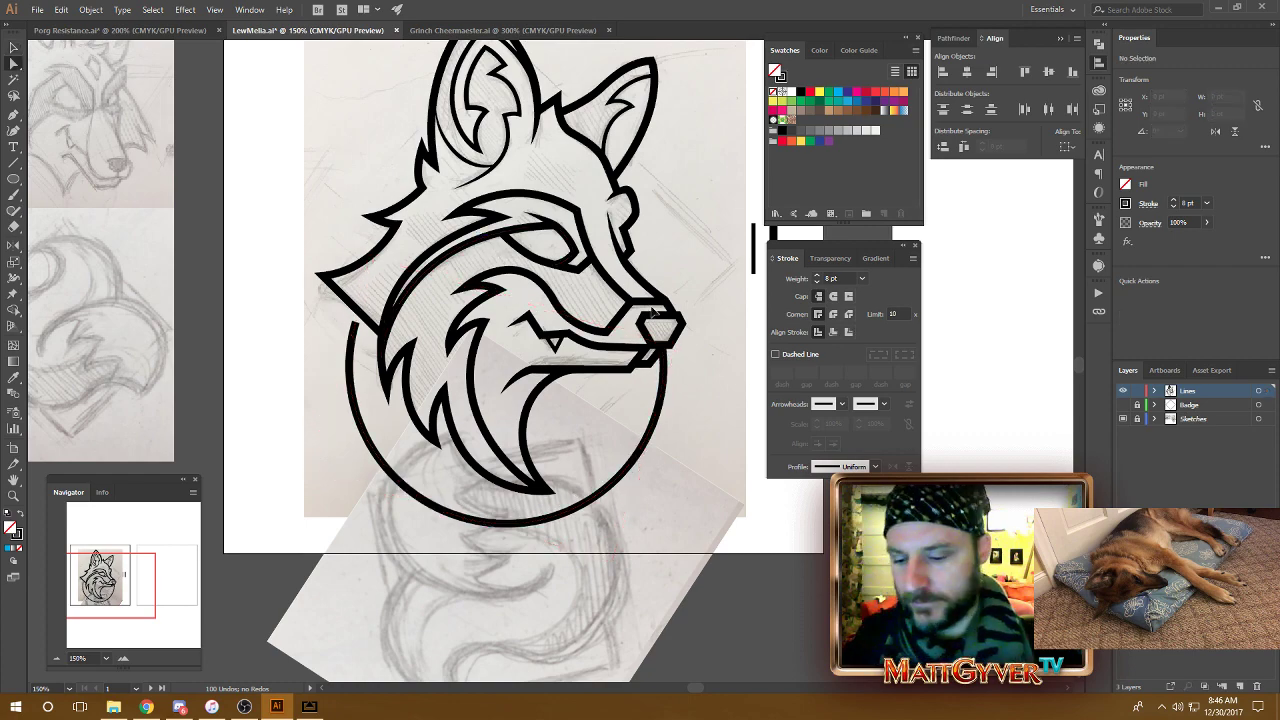
Lower the upper direction handle of the eye-to-cheek curve to separate it from the thick line above.
scroll(477, 247, "up", 2)
left_click(453, 213)
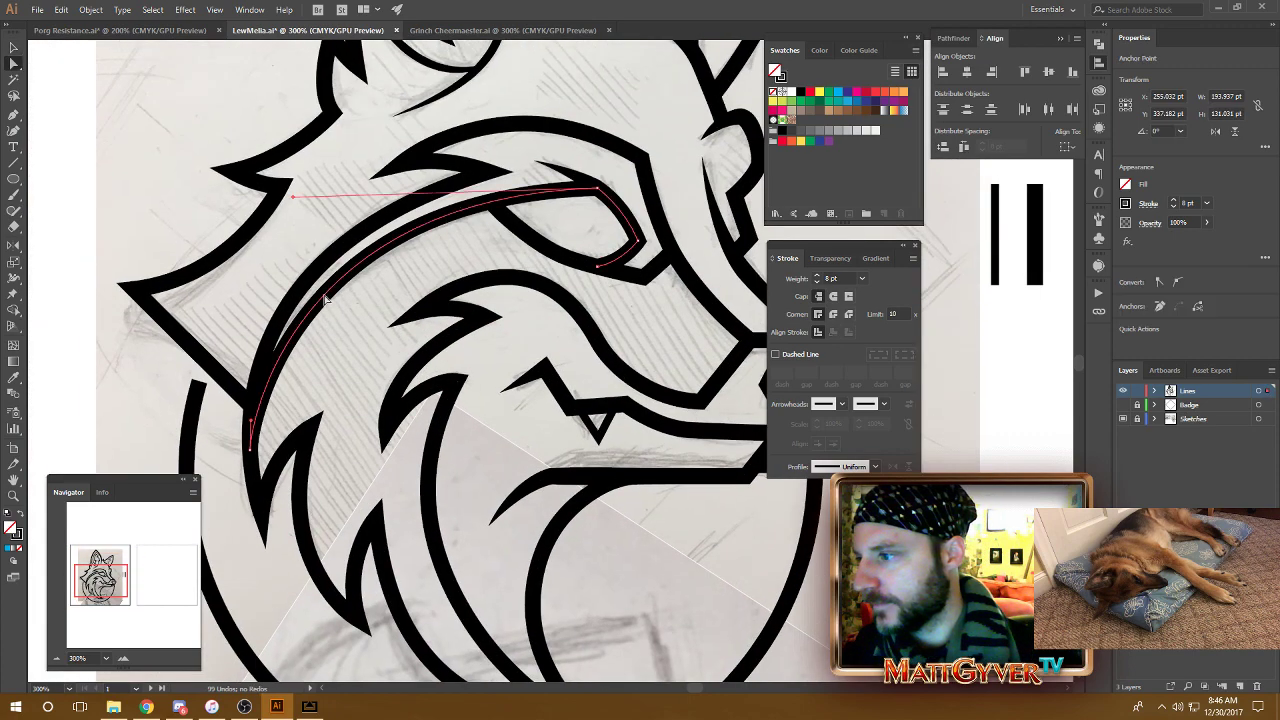
left_click_drag(292, 200, 309, 223)
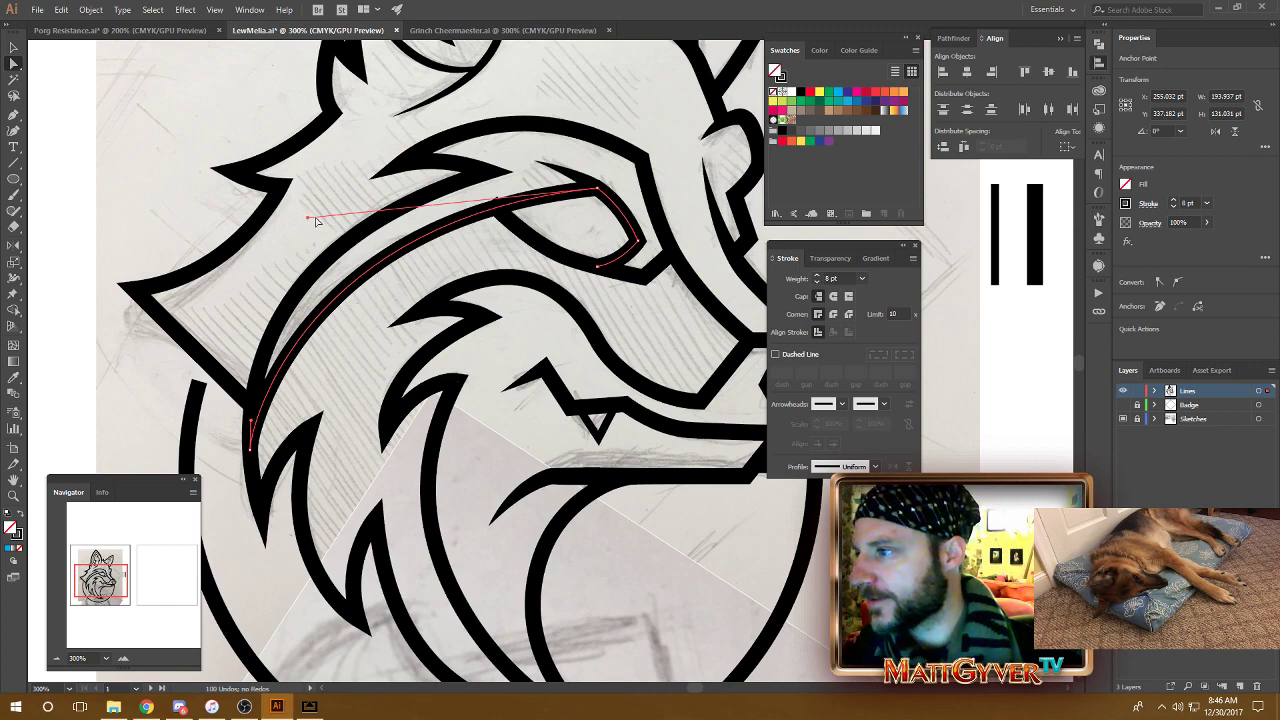
mouse_move(309, 220)
left_mouse_down()
mouse_move(336, 224)
mouse_move(303, 226)
left_mouse_up()
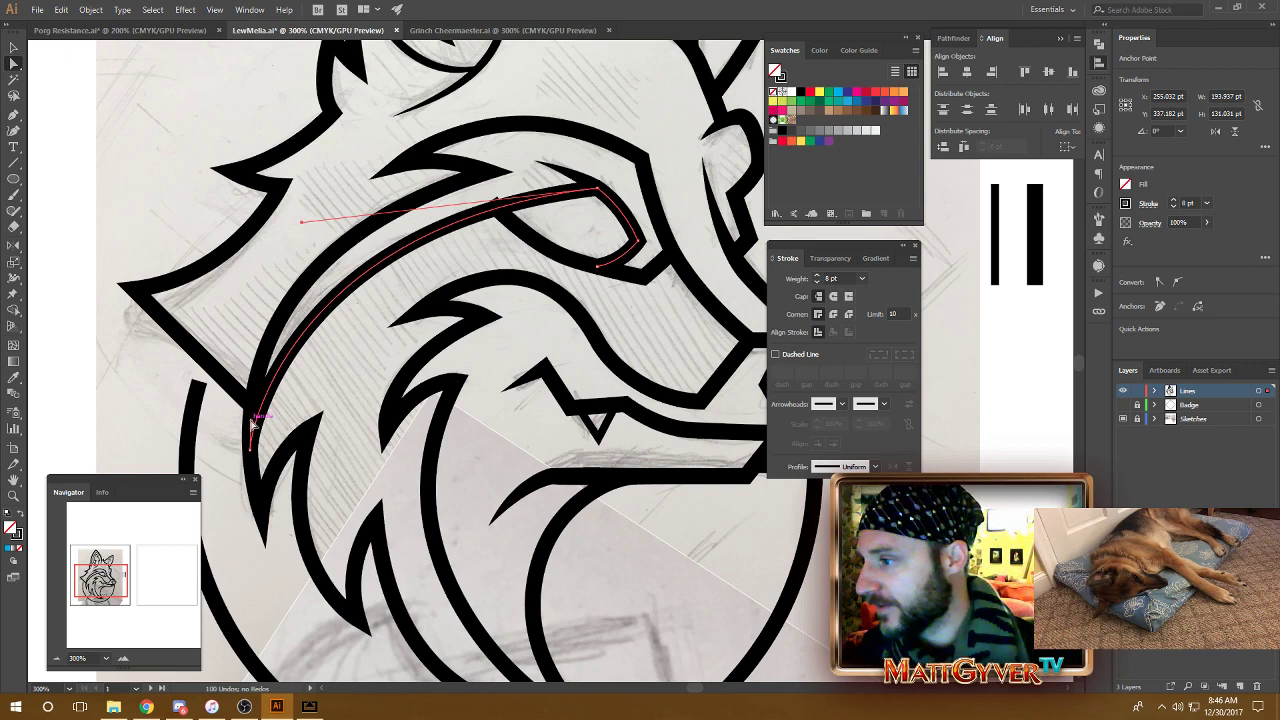
Adjust the outer cheek curve's direction handle near the eye line, pull the lower eyelid's outer end back to the upper lid, and deselect.
key("ctrl+a")
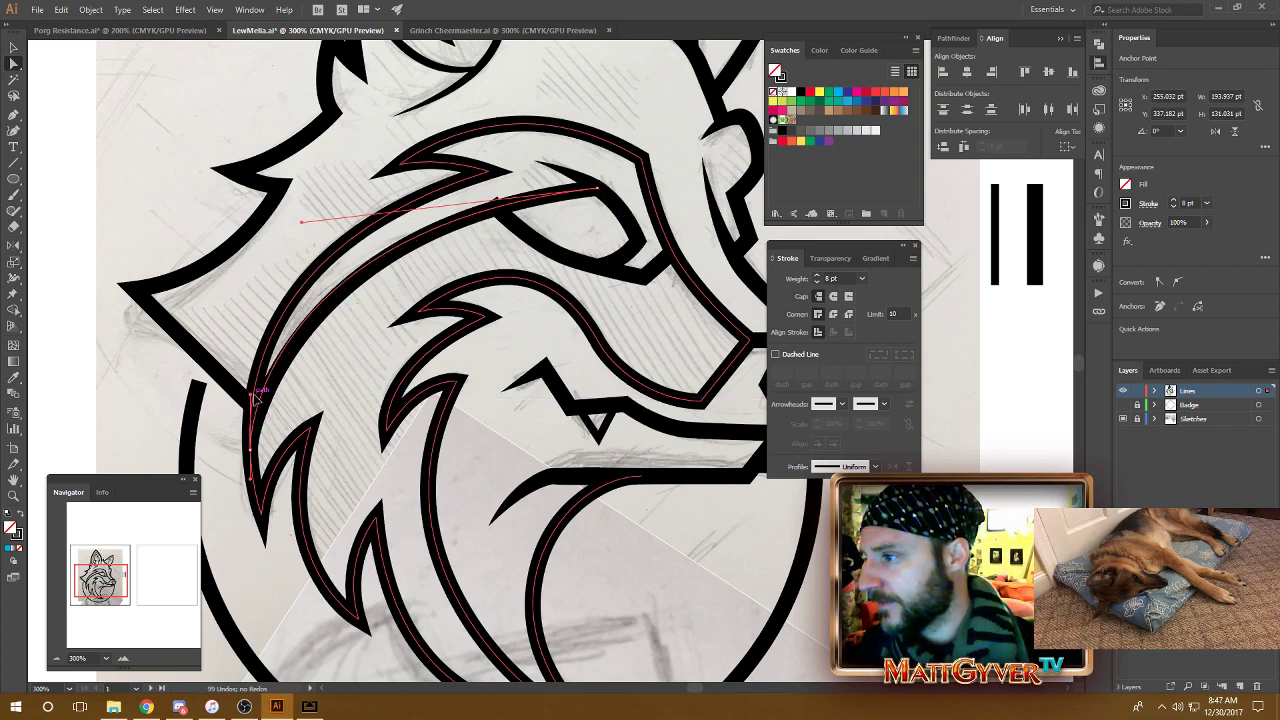
left_click(558, 256)
left_click(514, 210)
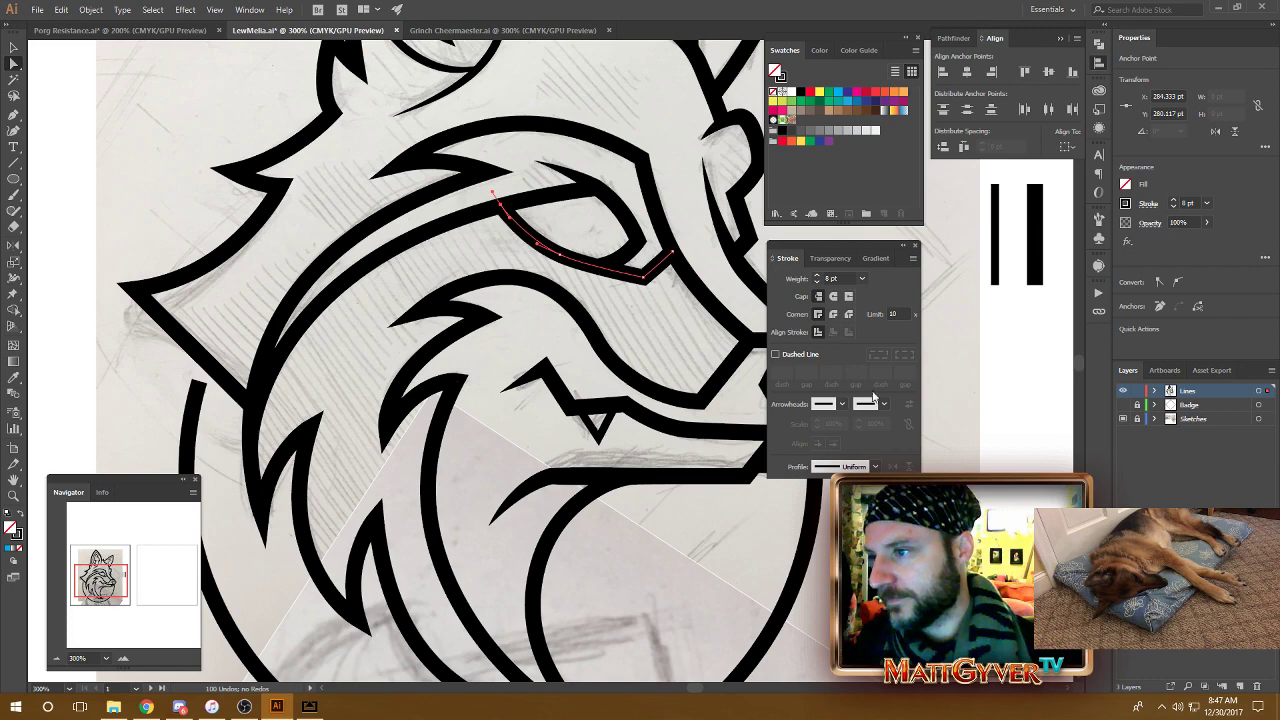
left_click(975, 444)
Rotate the circular arc beneath the fox head to about 338.67°.
key("ctrl+minus")
key("ctrl+minus")
key("ctrl+minus")
key("ctrl+minus")
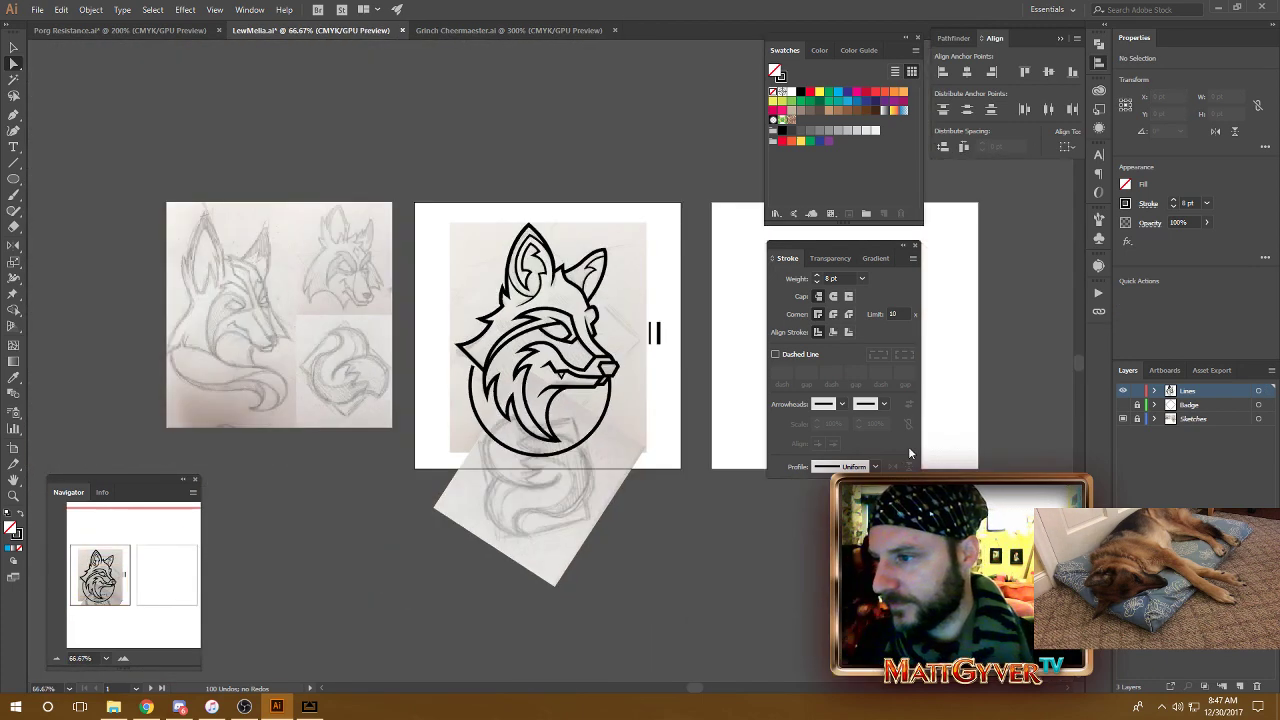
key("ctrl+plus")
key("ctrl+plus")
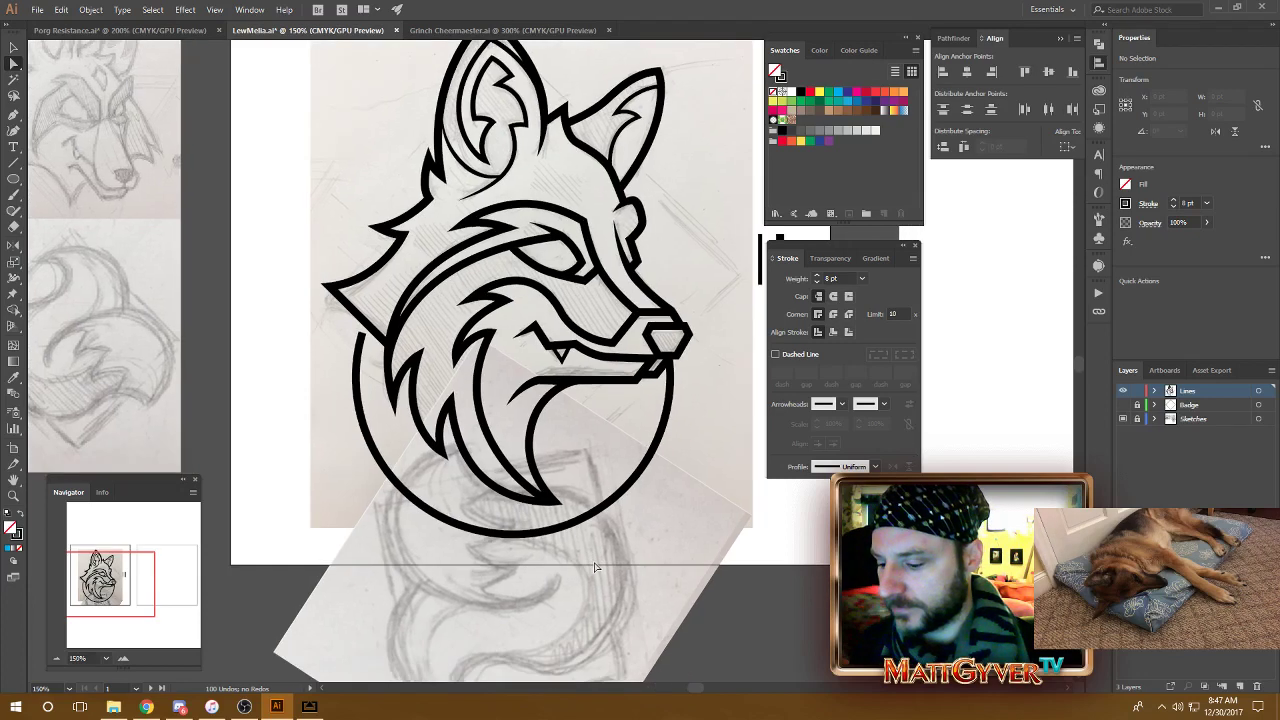
key("v")
left_click(671, 405)
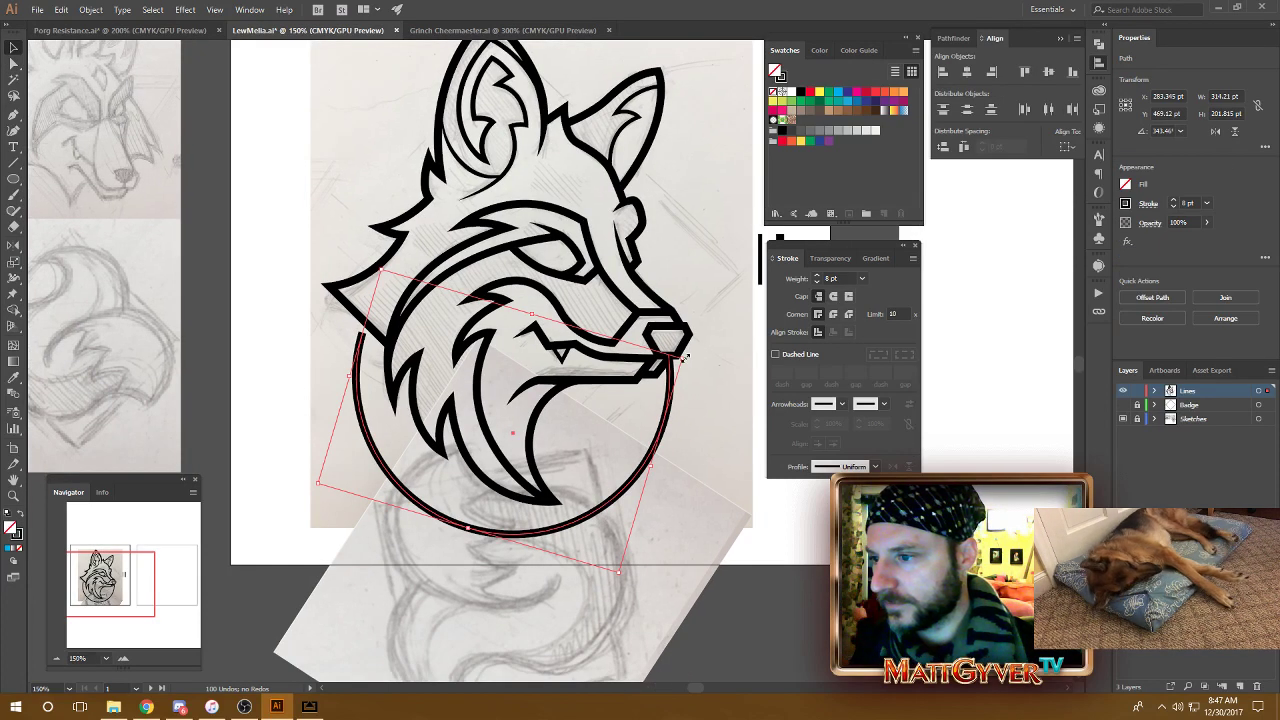
left_click_drag(700, 360, 701, 370)
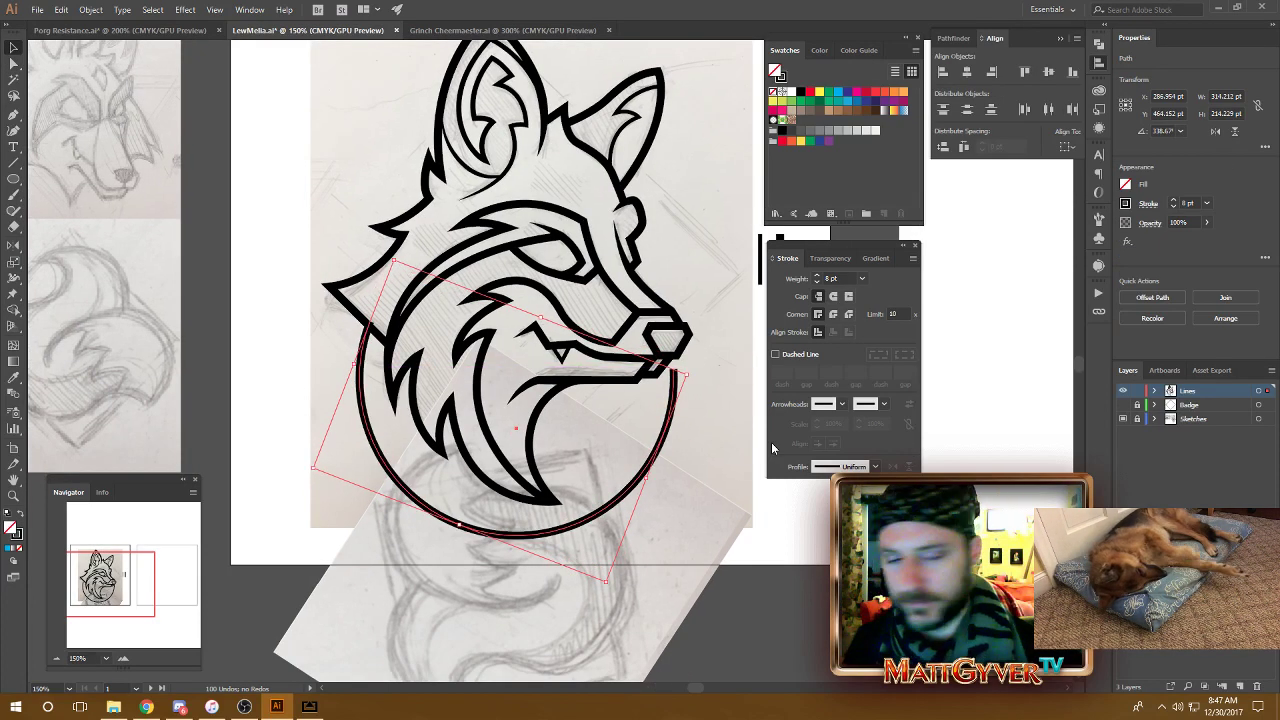
Nudge the arc about 5 pt to the left and 1 pt up.
key("Left")
key("Left")
key("Left")
key("Left")
key("Left")
key("Left")
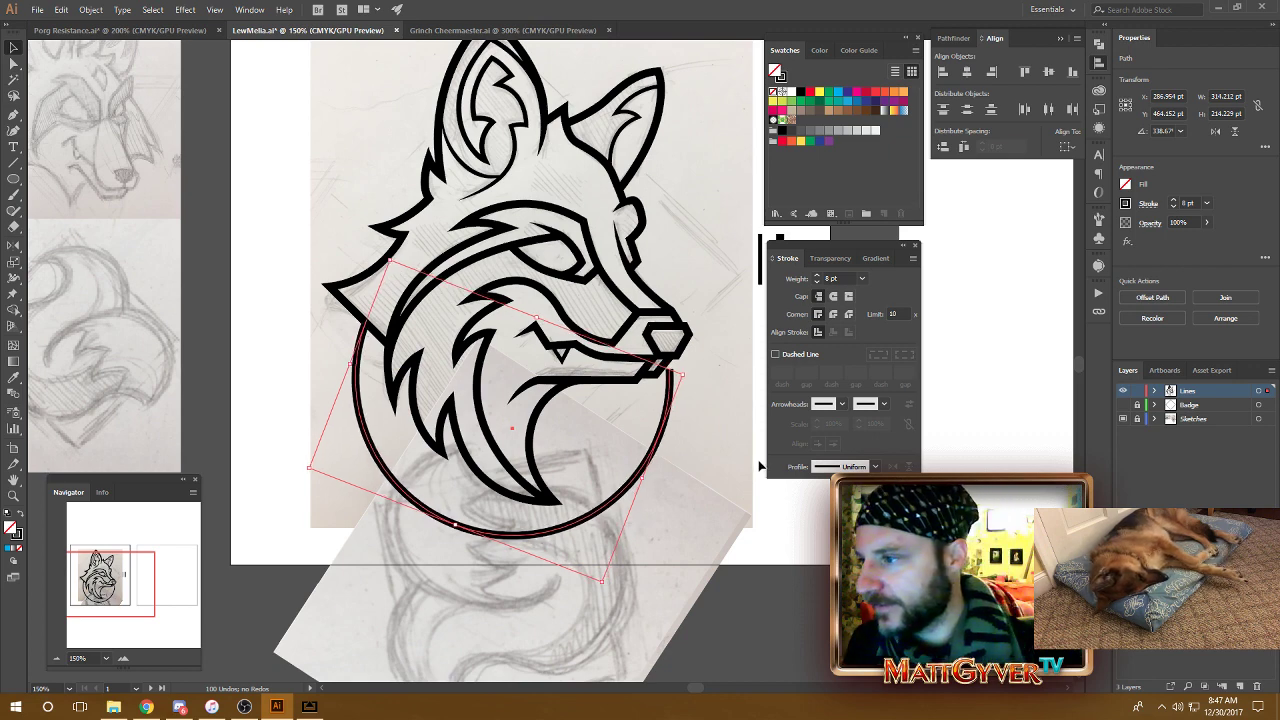
key("Up")
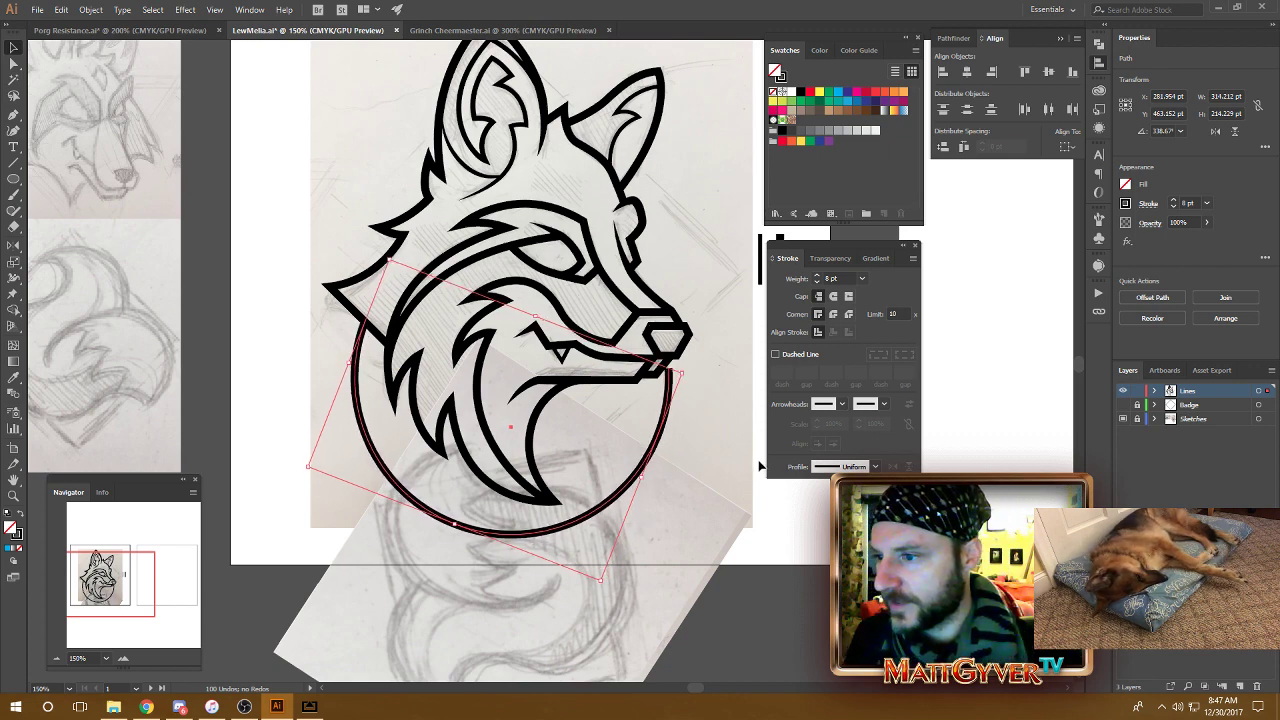
Scale the arc down to about 301 × 206 pt and nudge it slightly right and down.
mouse_move(679, 372)
left_mouse_down()
mouse_move(662, 362)
mouse_move(662, 374)
left_mouse_up()
key("Right")
key("Right")
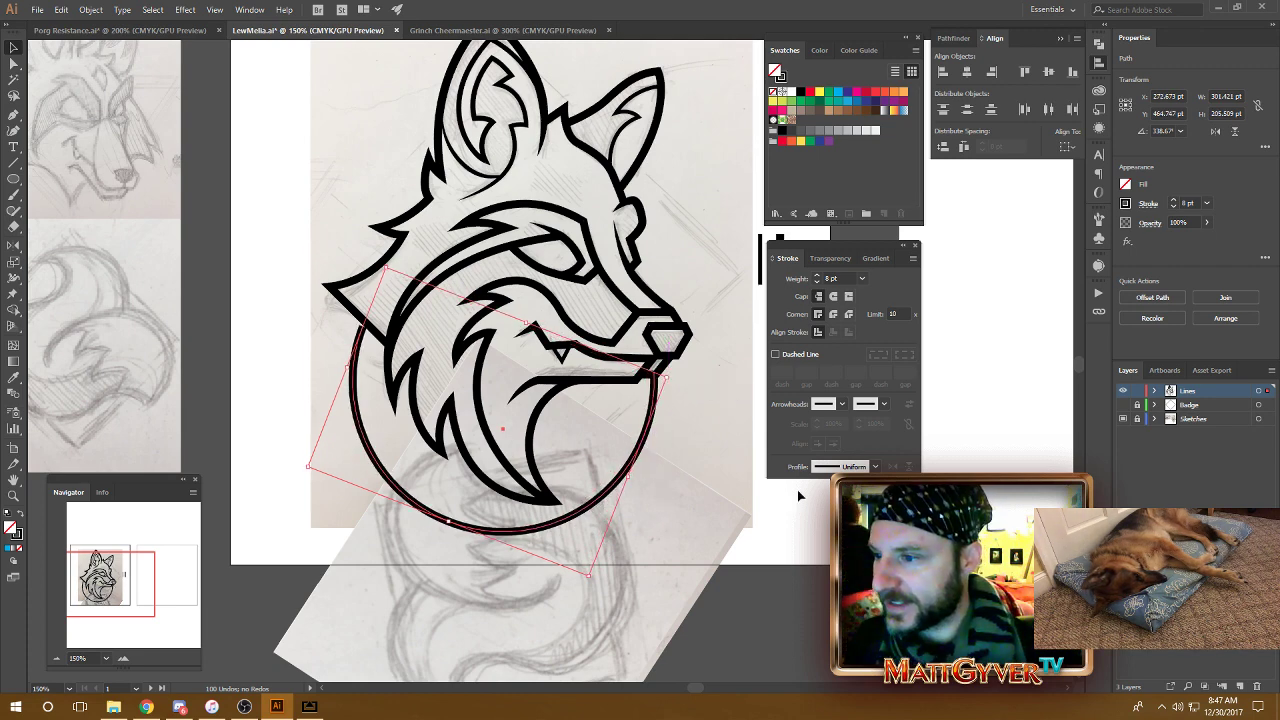
key("Down")
key("Down")
Scale the arc down further to about 292 × 199 pt and nudge it slightly right and up.
left_click_drag(668, 383, 657, 377)
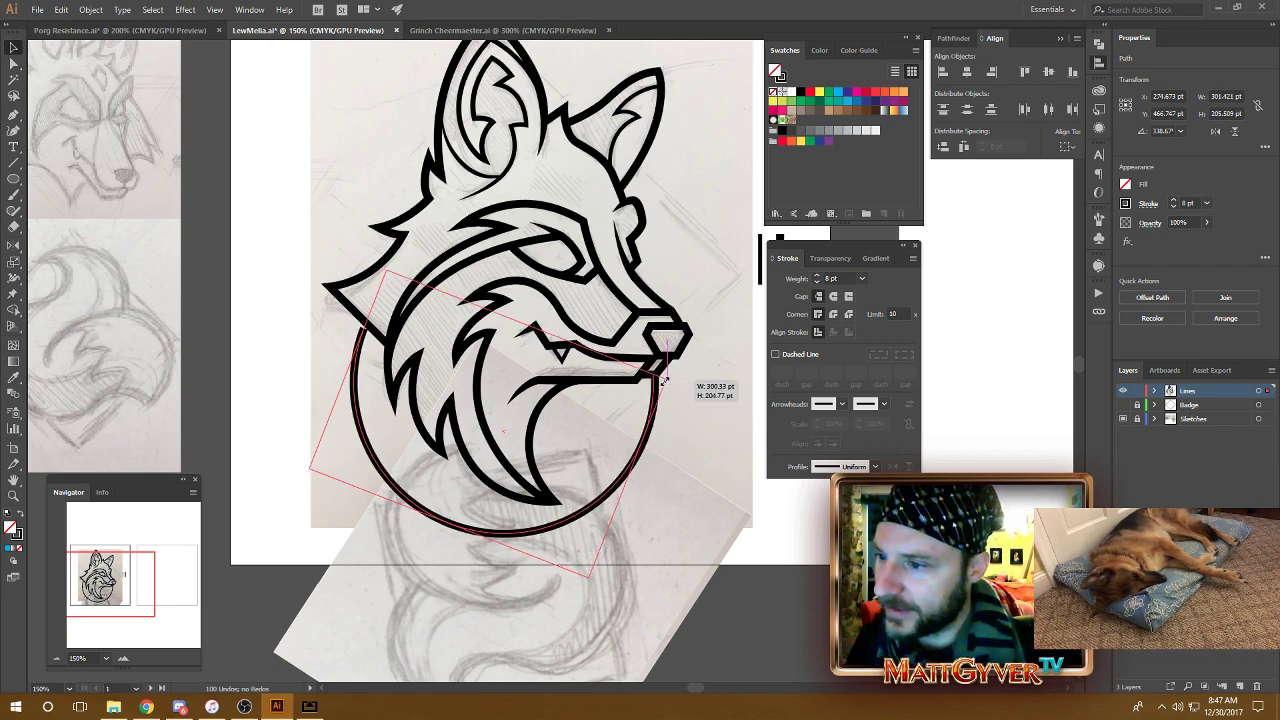
key("Right")
key("Right")
key("Right")
key("Up")
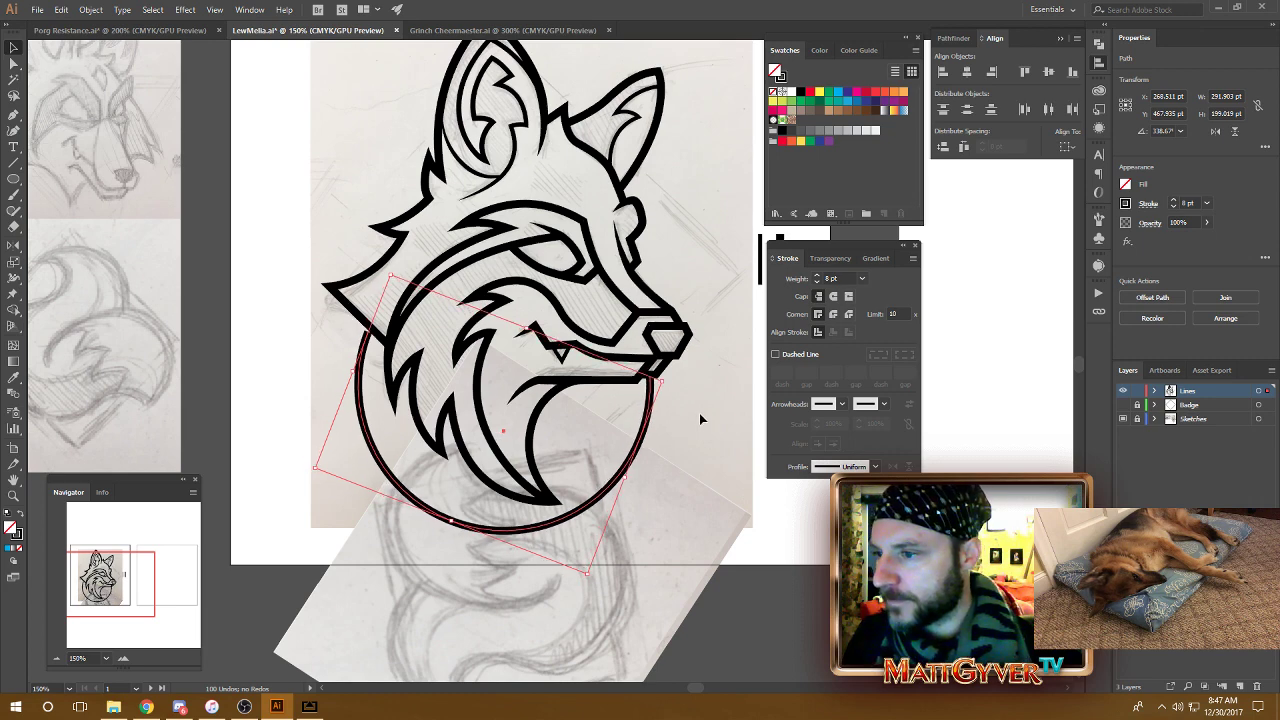
Rotate the arc to about 334.16°, nudge it left under the jaw, and deselect it.
left_click_drag(679, 379, 685, 391)
key("Right")
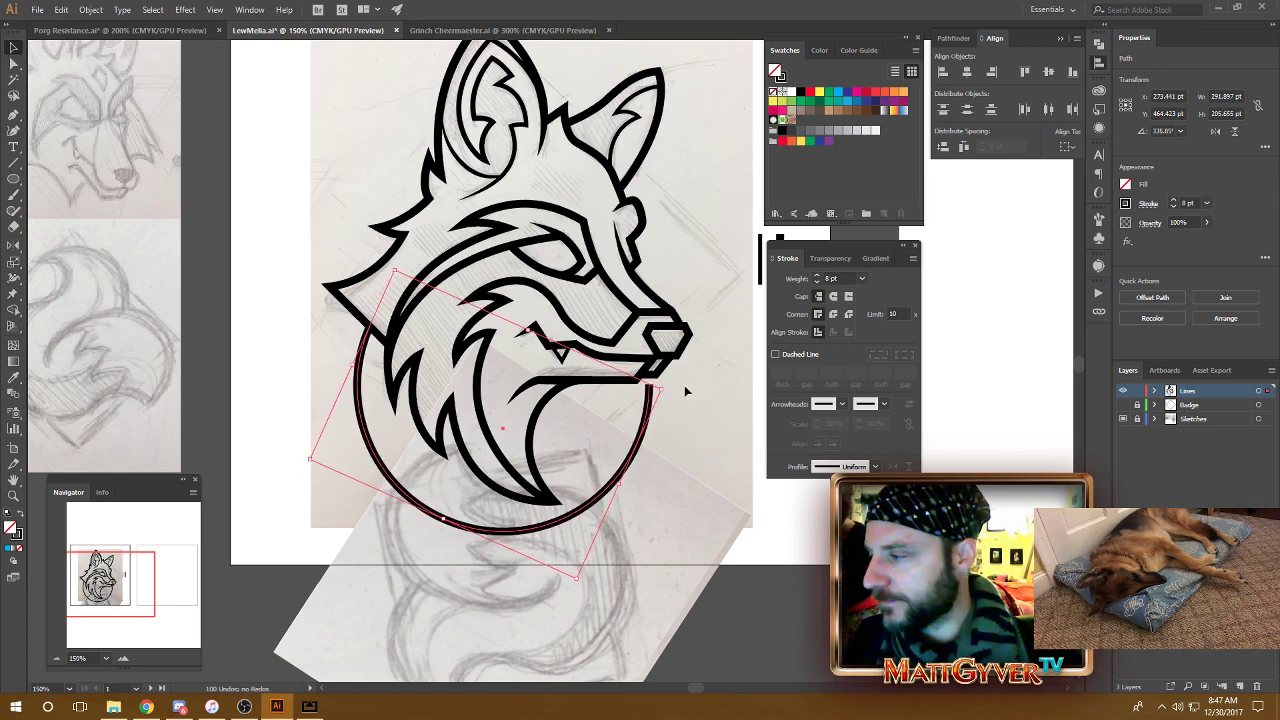
left_click_drag(668, 386, 676, 397)
key("Left")
key("Left")
key("Left")
key("Left")
key("Left")
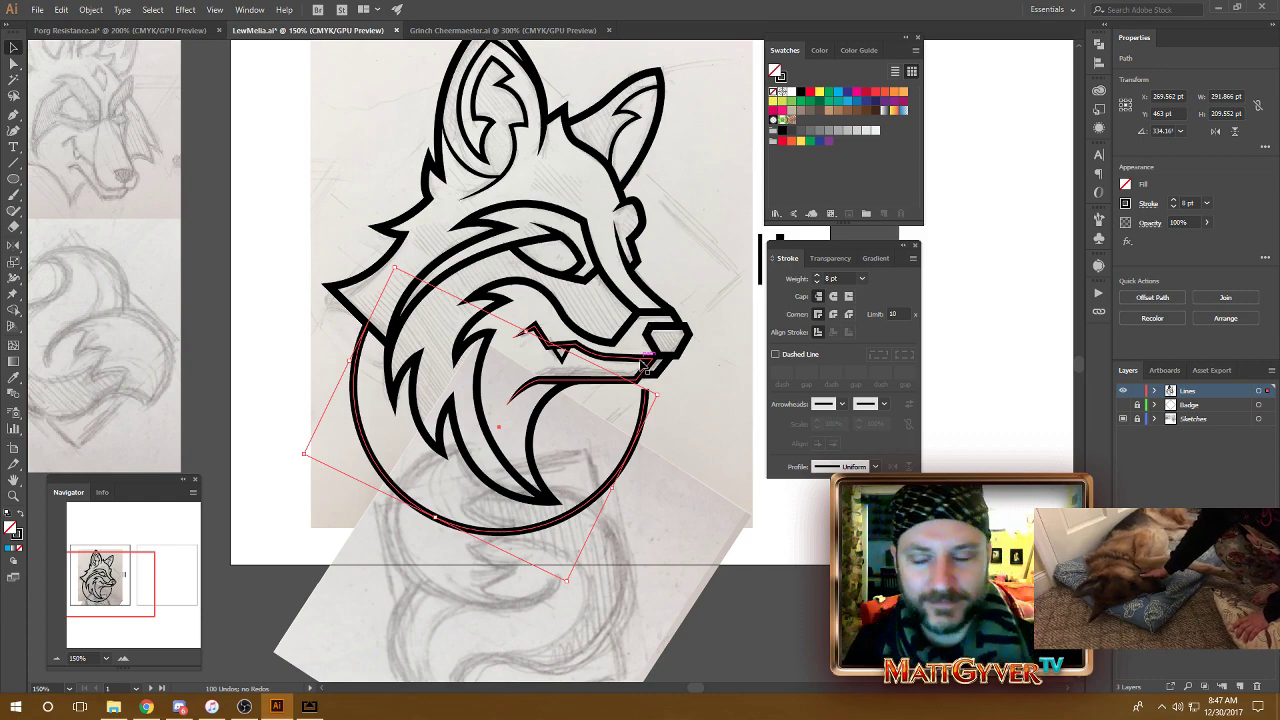
left_click(645, 365)
left_click(728, 281)
Move the circular arc away from the fox head, off the artboard, and delete it.
left_click_drag(580, 236, 578, 266)
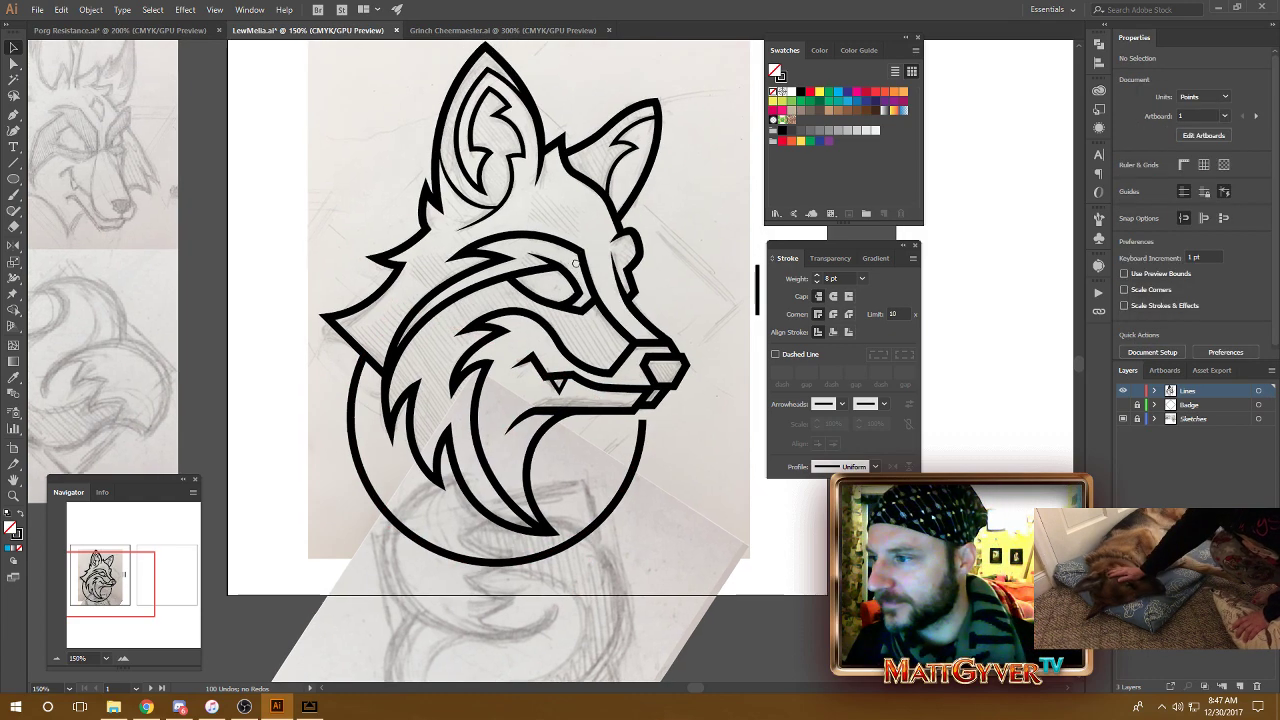
key("ctrl+minus")
key("ctrl+minus")
key("ctrl+minus")
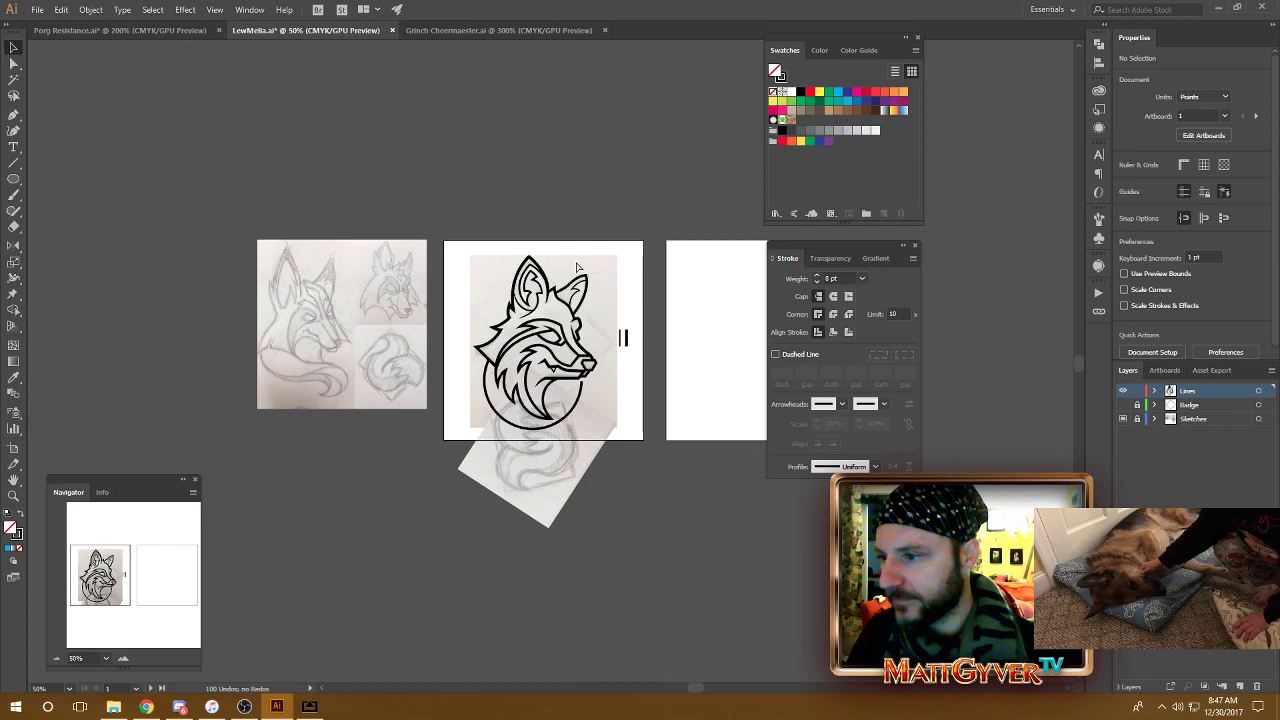
key("ctrl+plus")
key("ctrl+plus")
left_click_drag(648, 586, 651, 533)
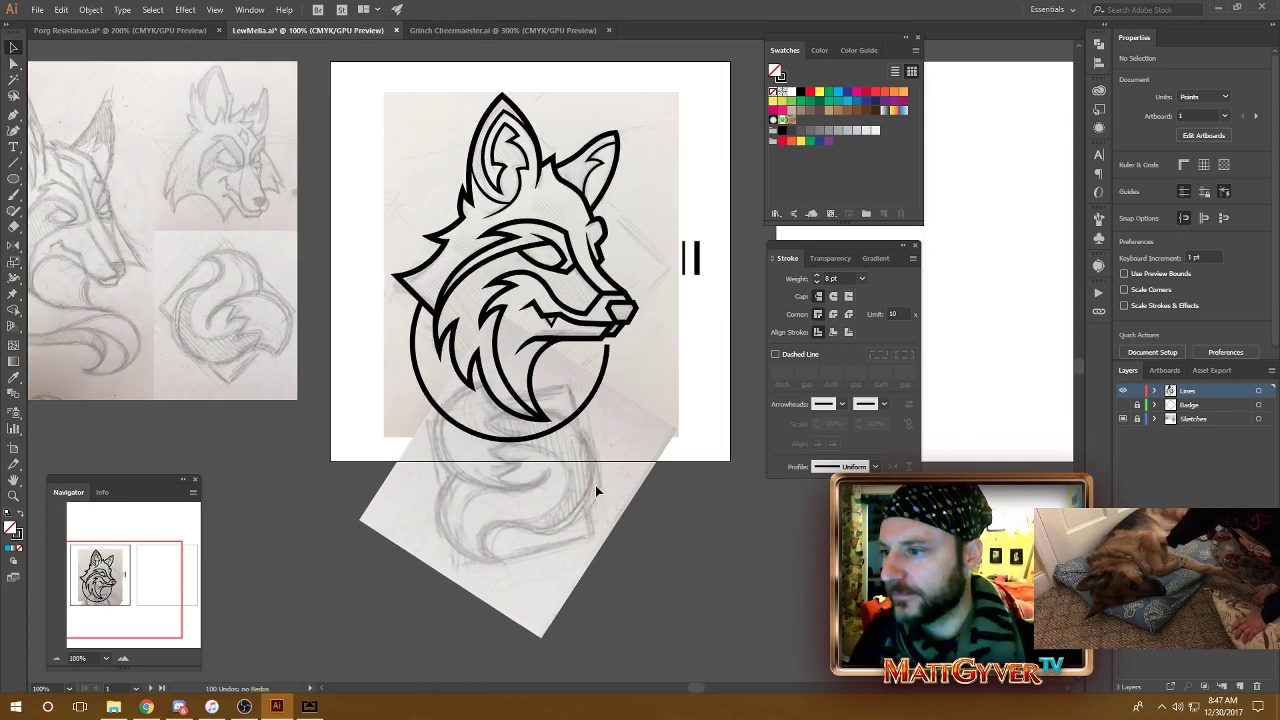
left_click(588, 401)
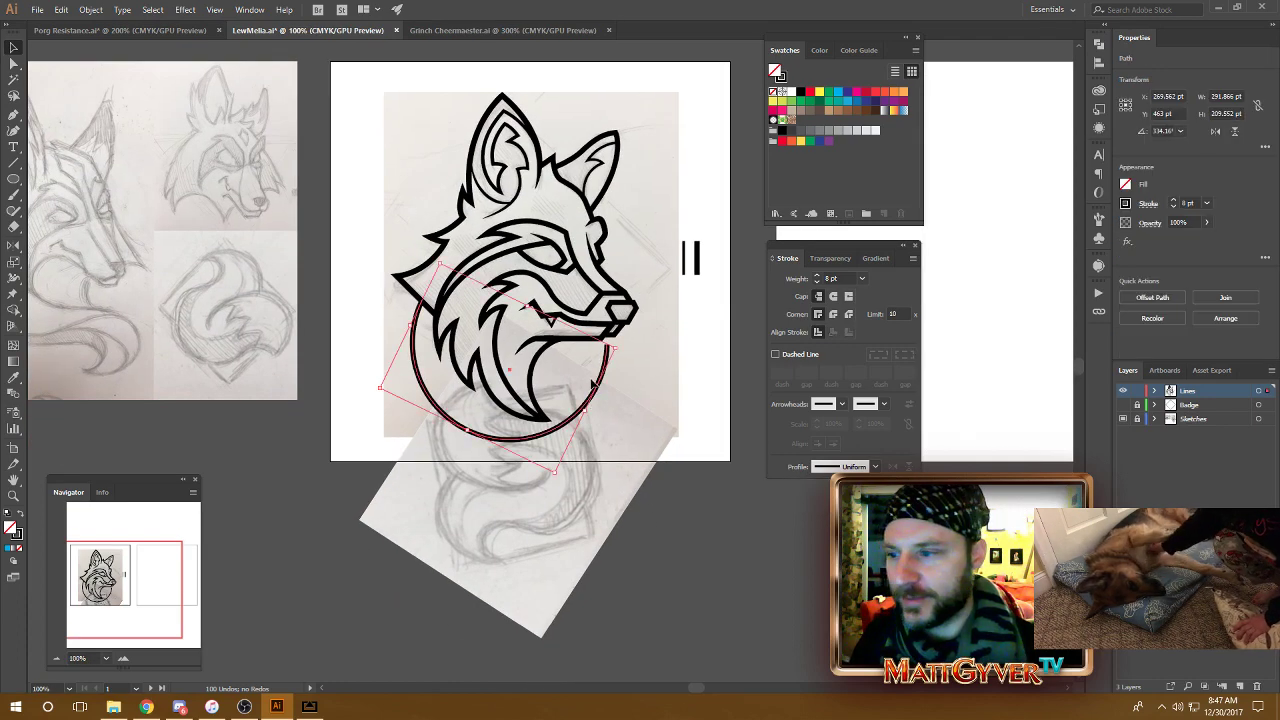
left_click_drag(598, 388, 594, 609)
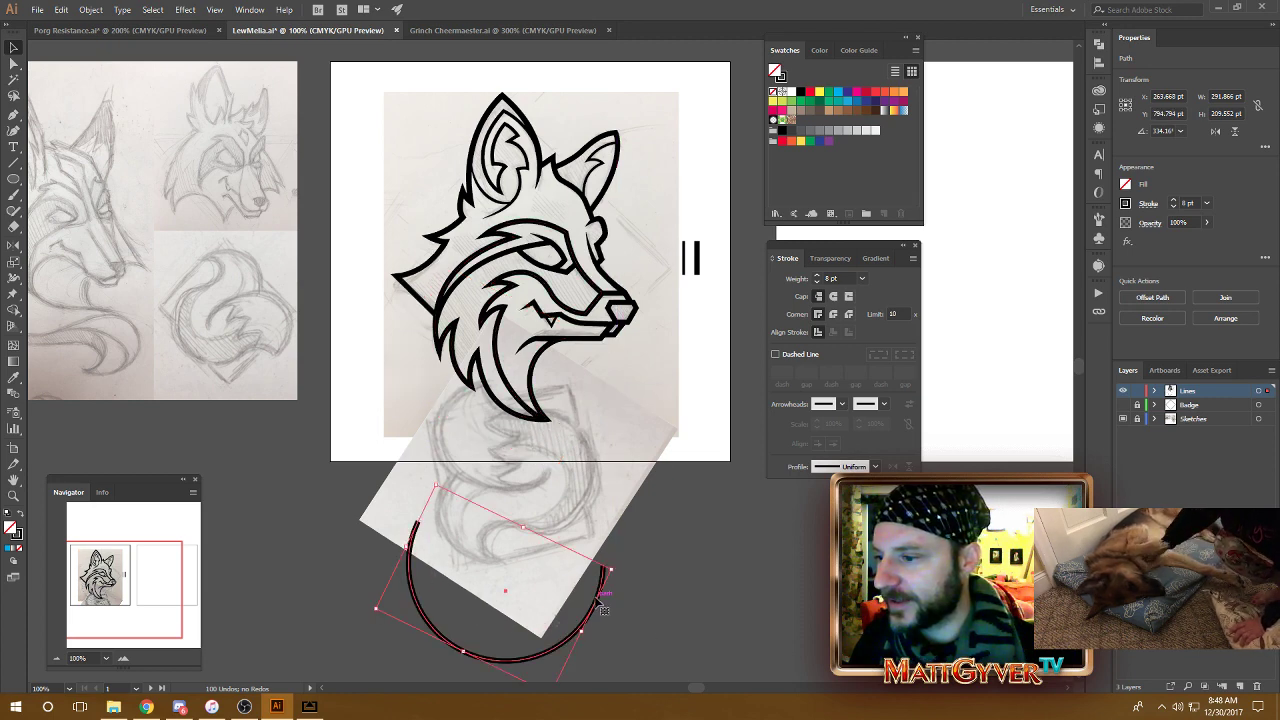
left_click_drag(596, 600, 290, 505)
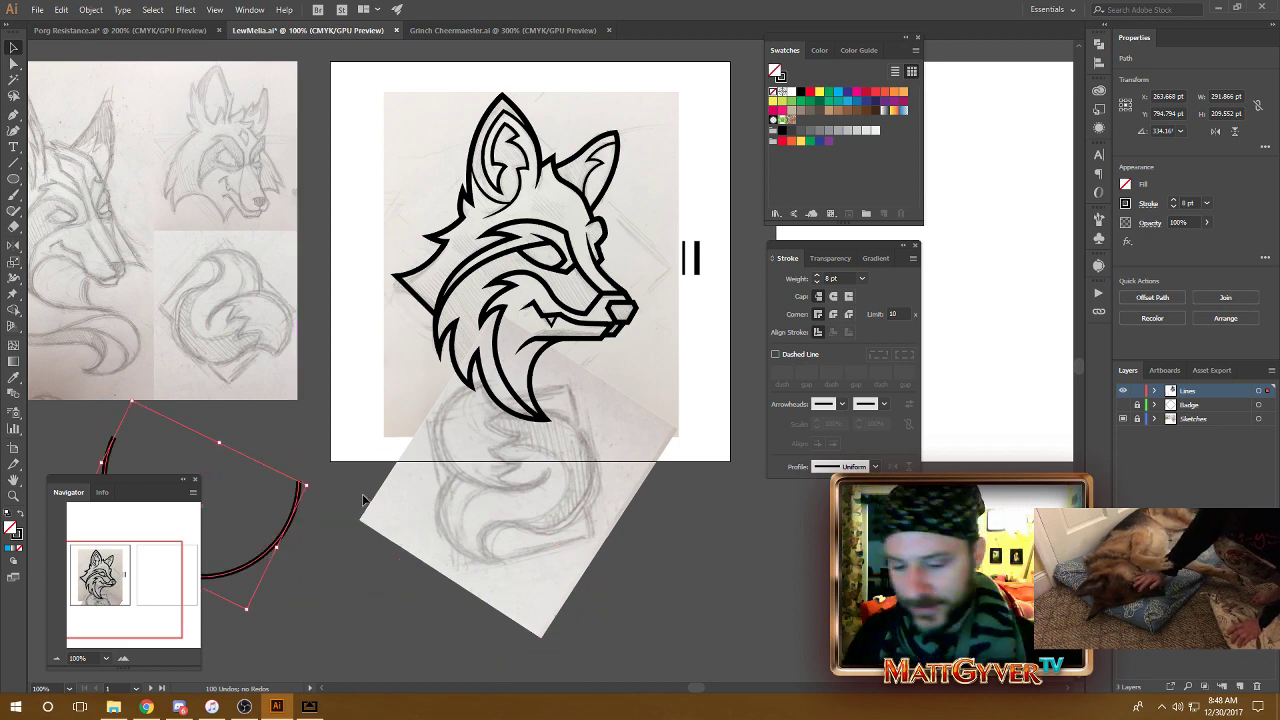
key("Delete")
Show the Badge layer with the gray diamond frame behind the fox head.
left_click_drag(508, 417, 464, 429)
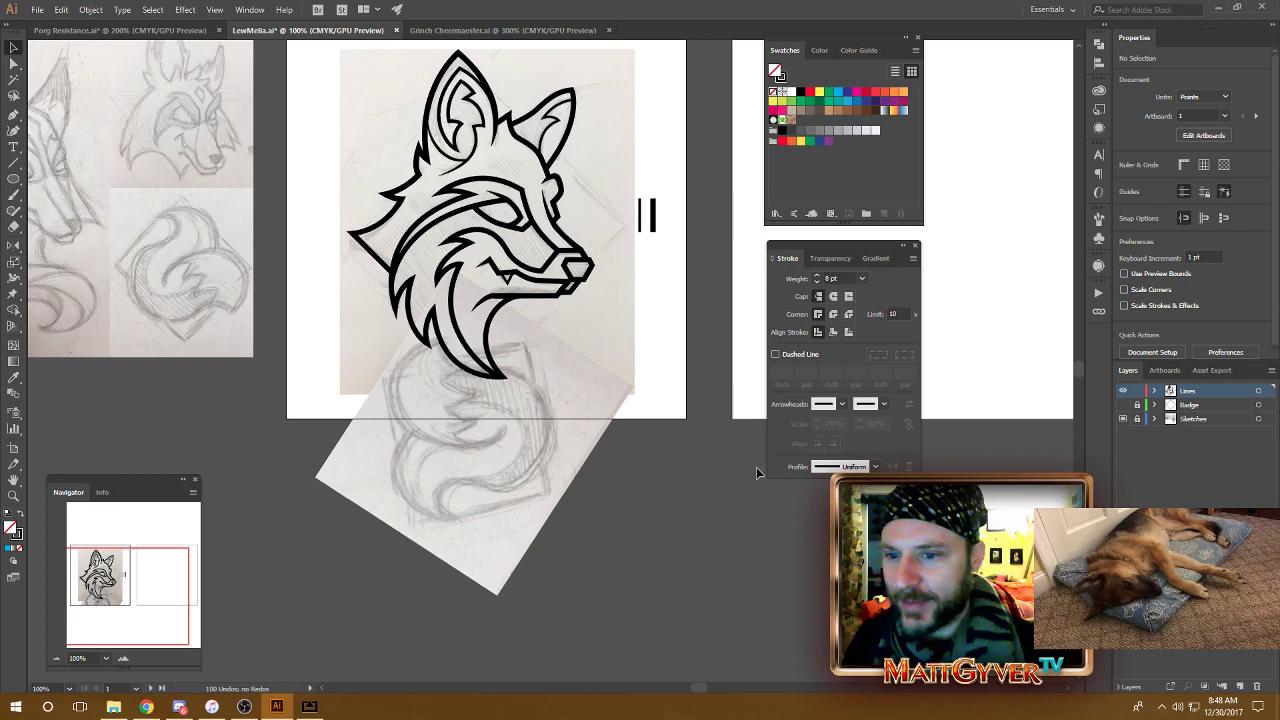
left_click_drag(456, 242, 460, 266)
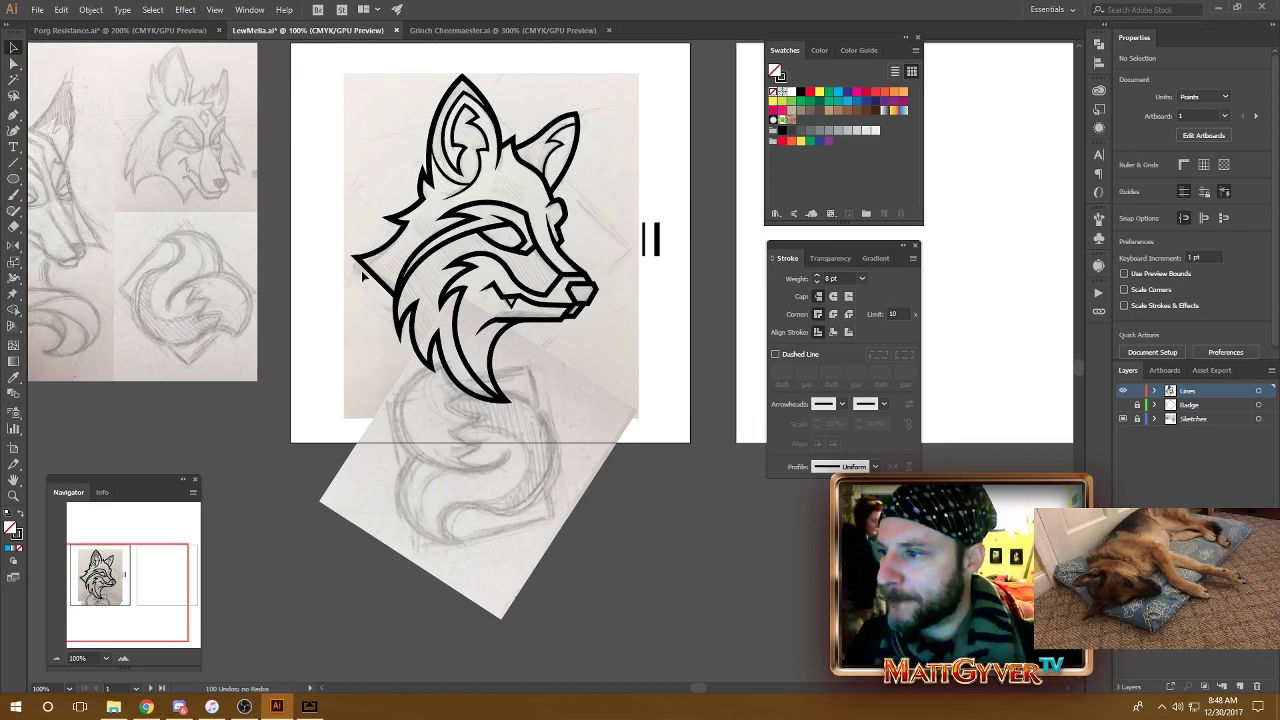
left_click(1122, 404)
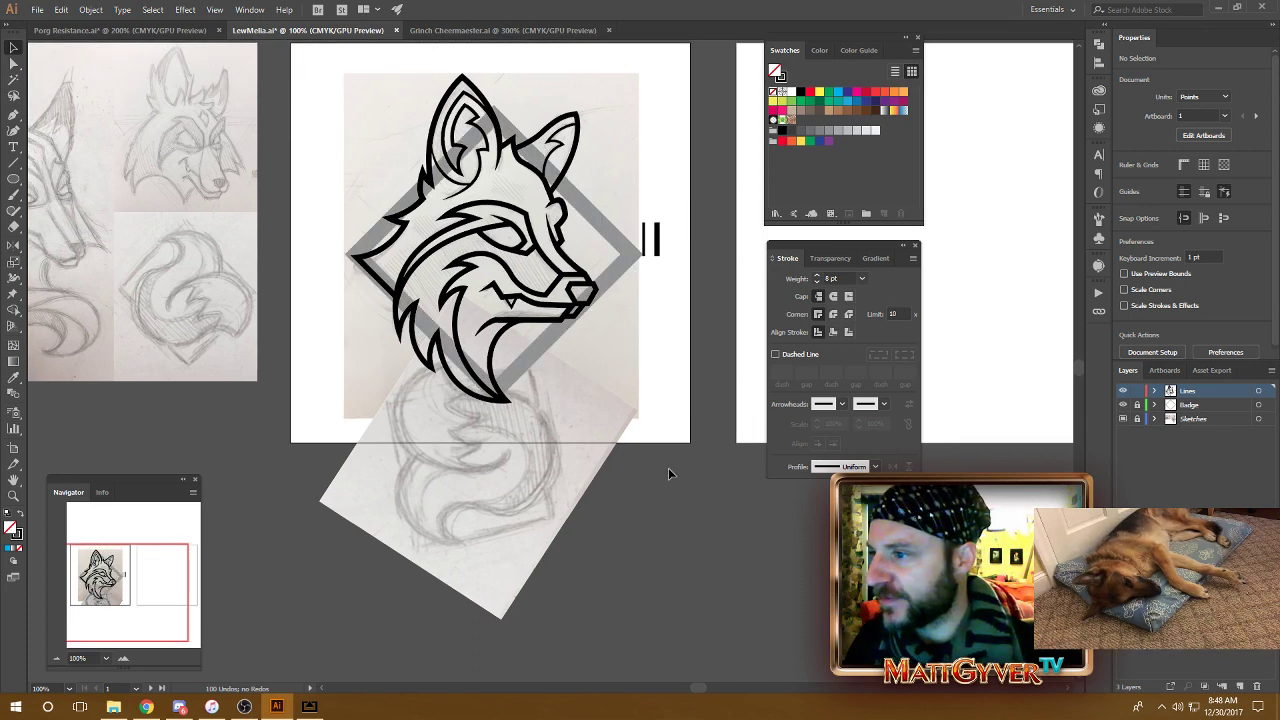
Reshape the lowest neck-fur curve by adjusting the direction handle at the top of its tuft, and deselect it.
key("ctrl+plus")
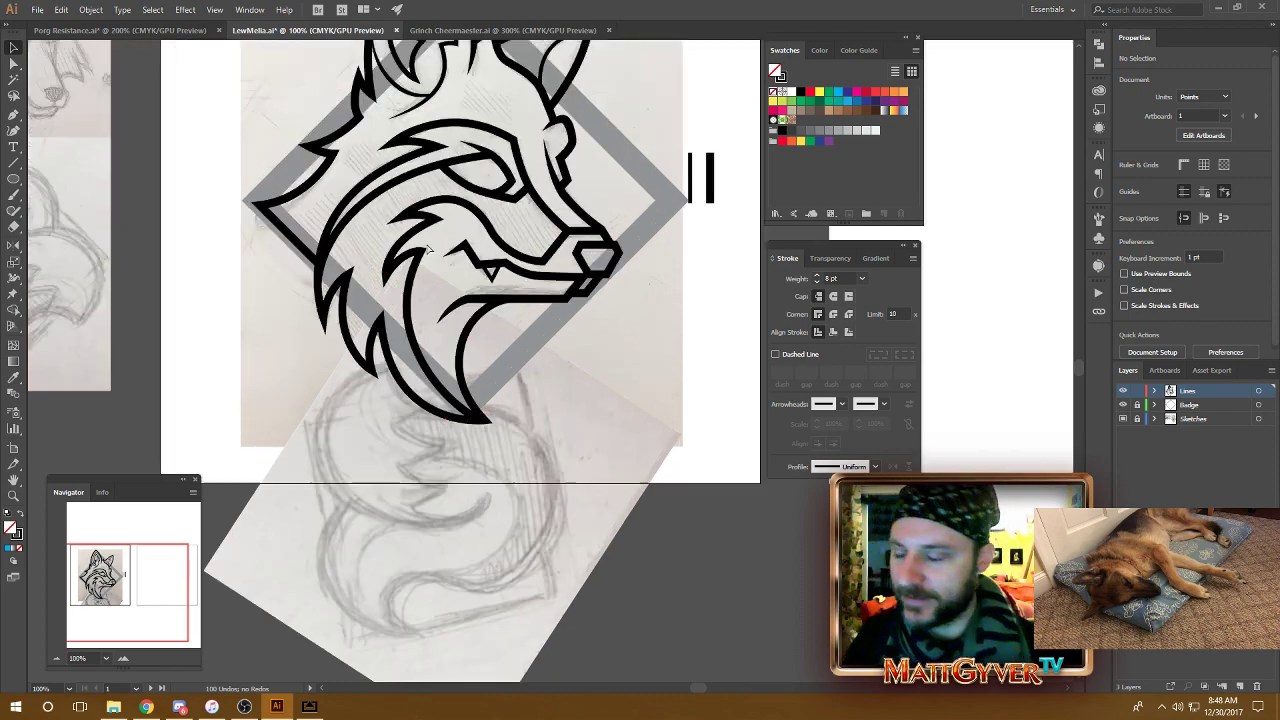
scroll(430, 300, "up", 2)
key("a")
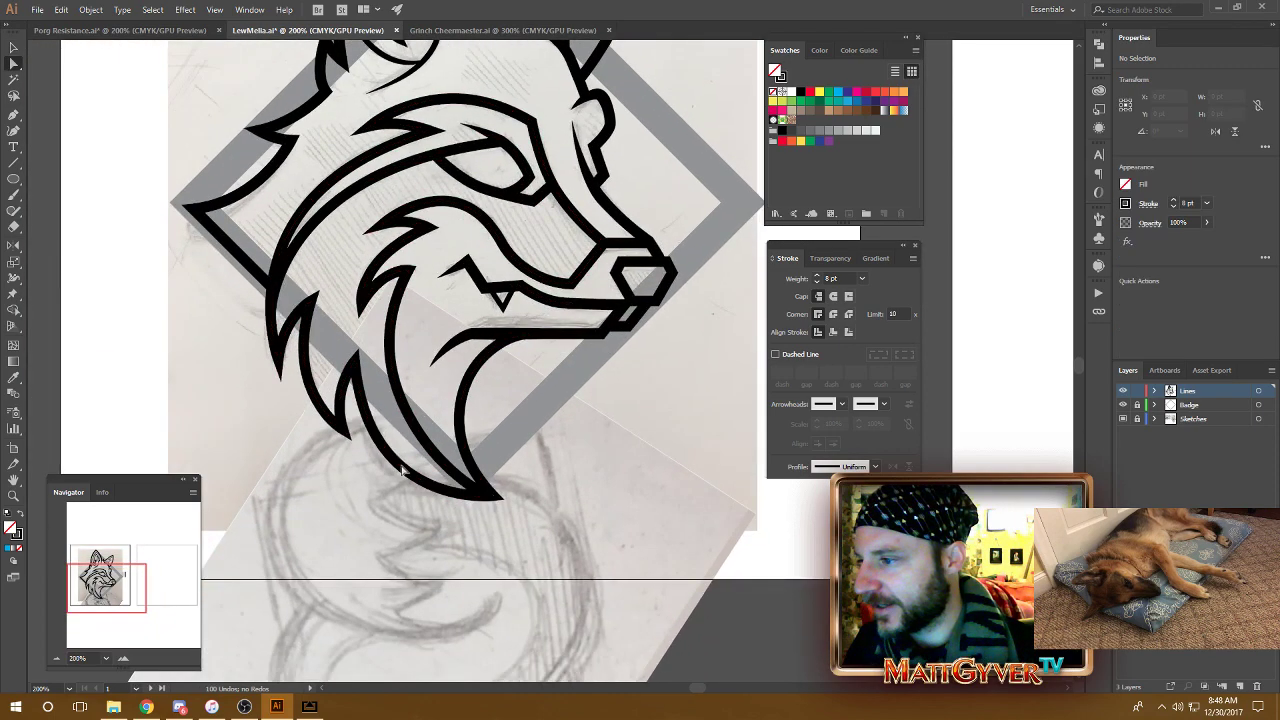
left_click(403, 472)
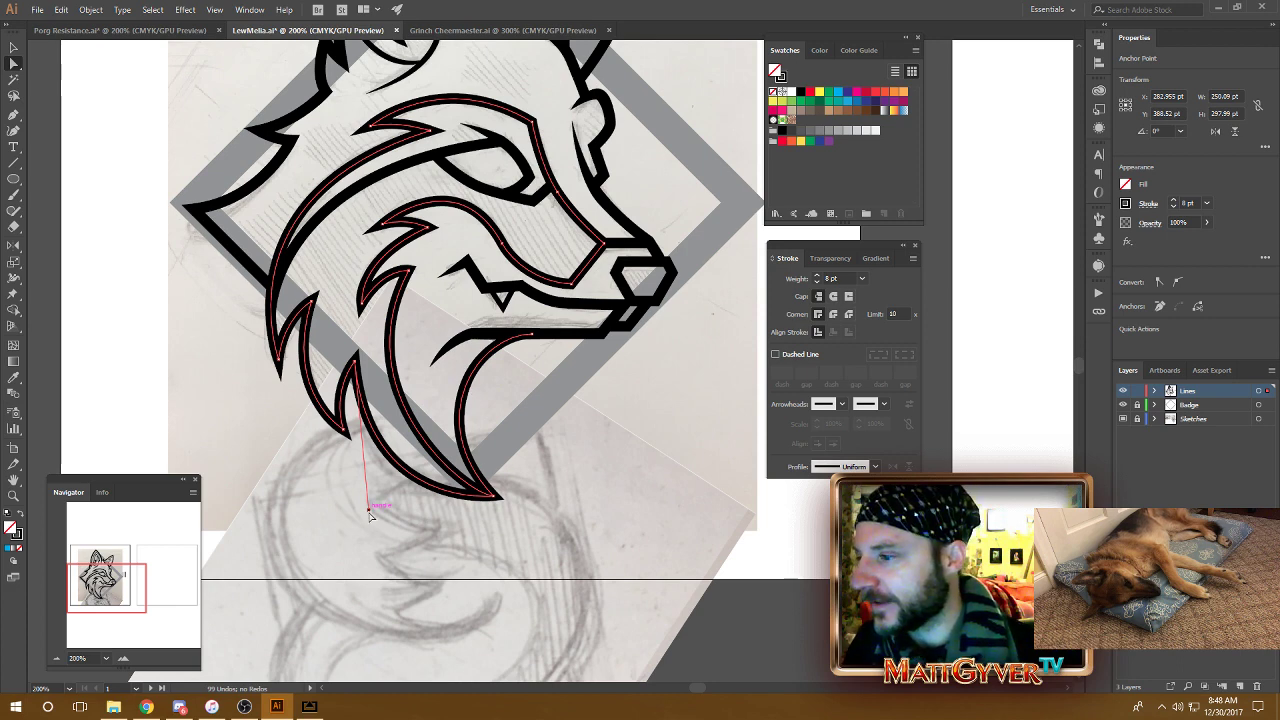
left_click_drag(370, 512, 373, 500)
scroll(660, 492, "up", 2)
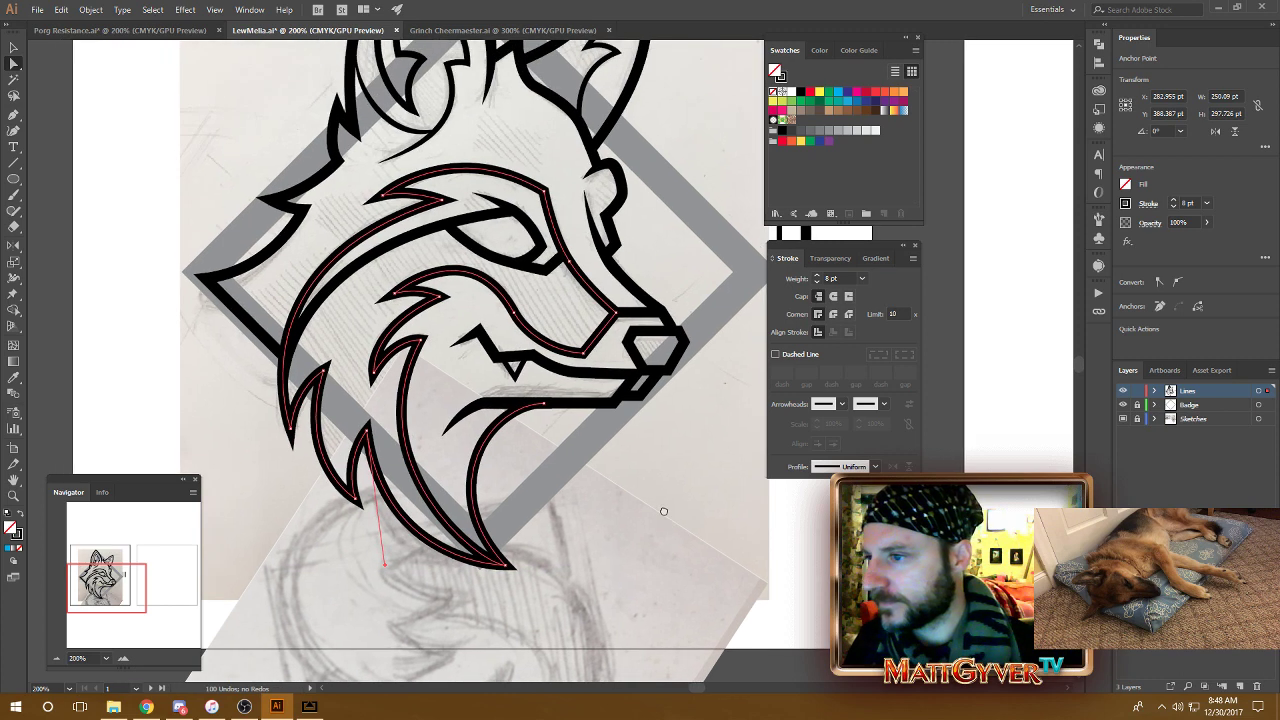
key("v")
left_click(709, 543)
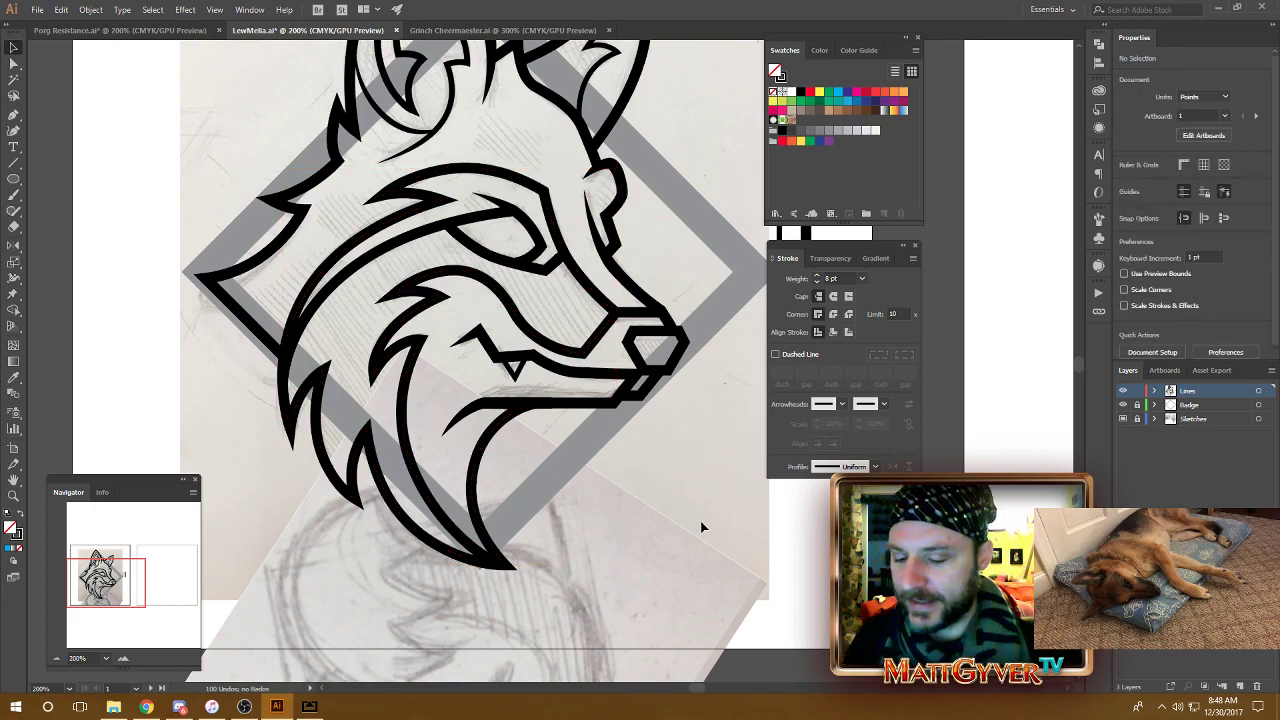
Unlock the Sketches layer and delete the rotated tail sketch below the fox head.
scroll(701, 522, "down", 2)
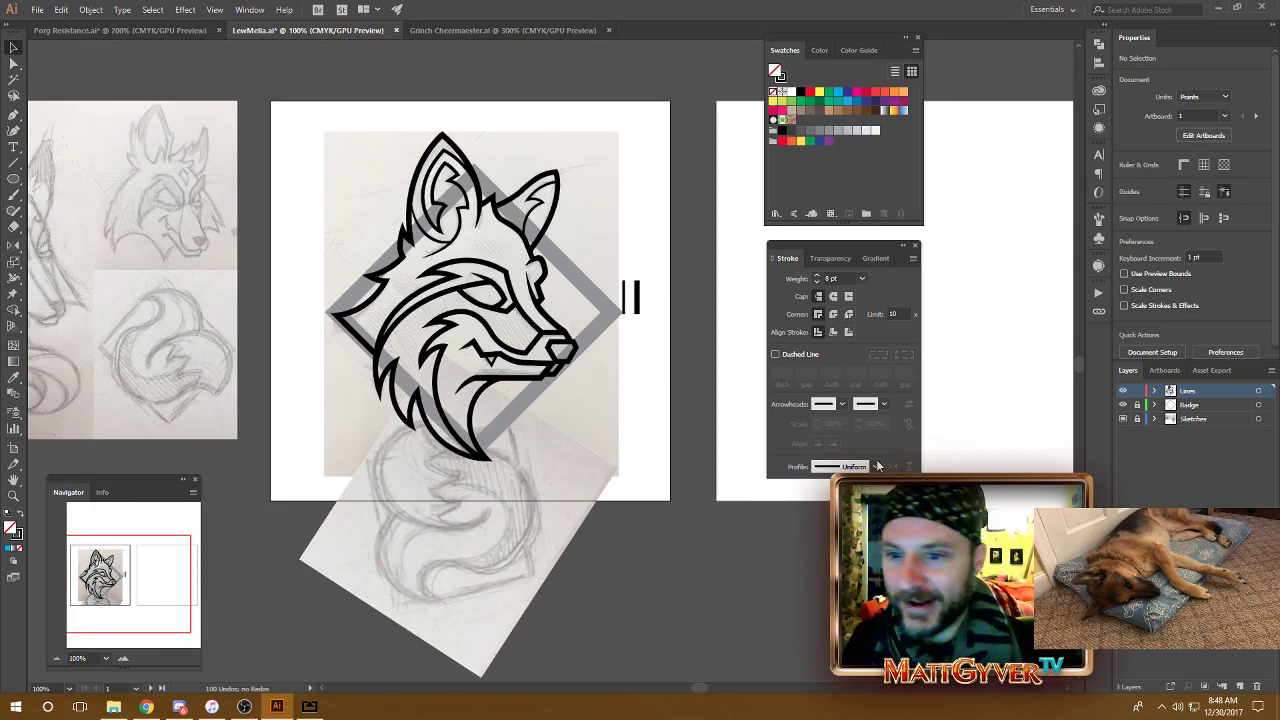
left_click(543, 525)
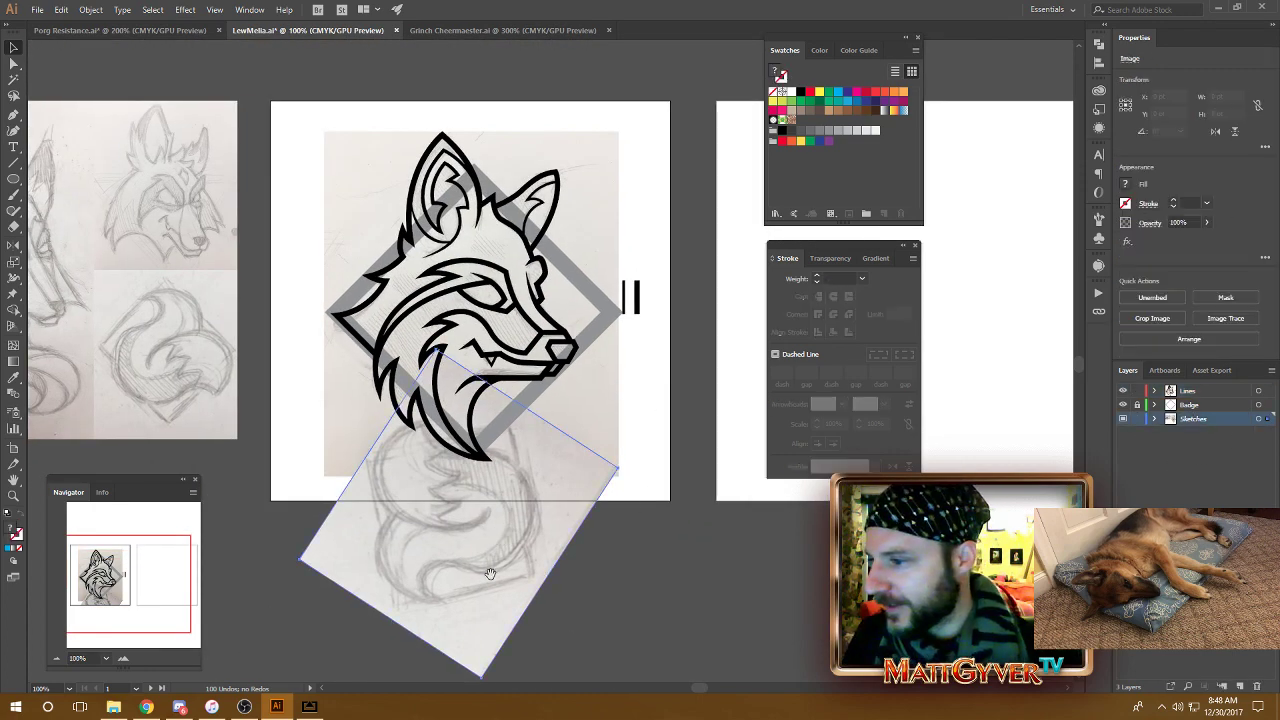
mouse_move(491, 571)
left_mouse_down()
mouse_move(443, 509)
mouse_move(527, 601)
left_mouse_up()
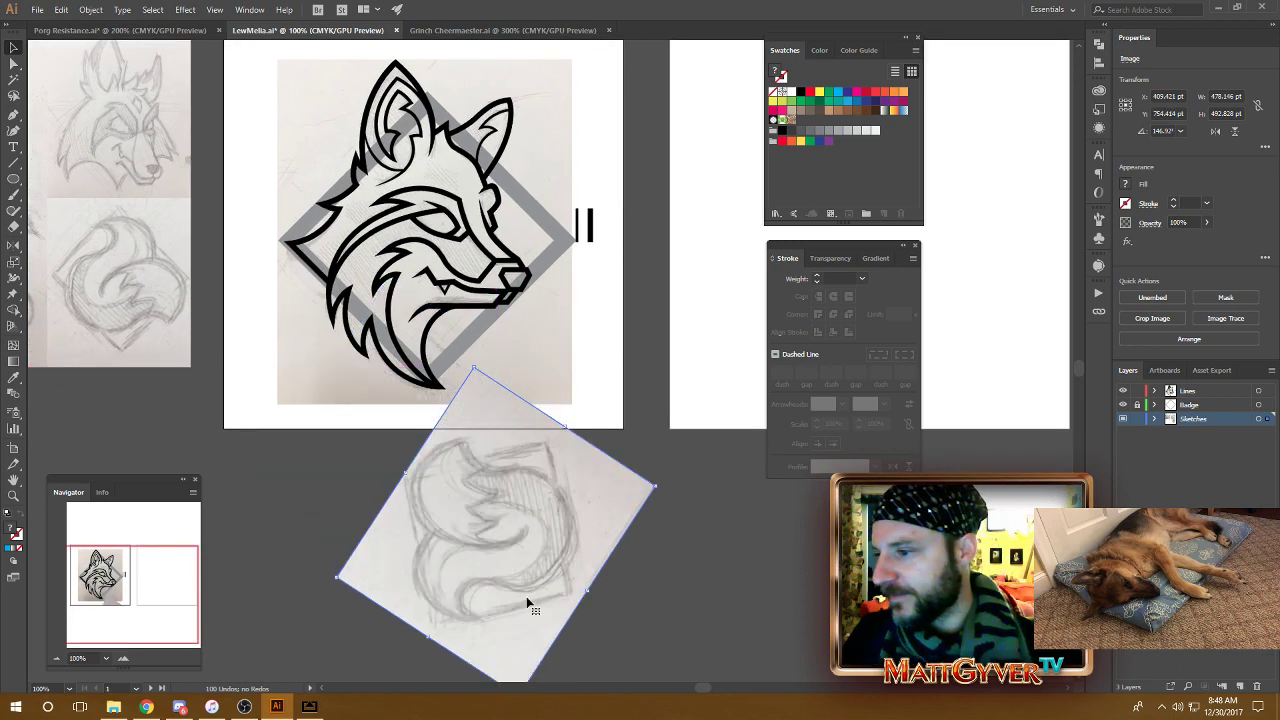
key("Delete")
Move the two vertical sample lines into the upper-right corner of the fox artboard and deselect them.
left_click_drag(525, 450, 544, 551)
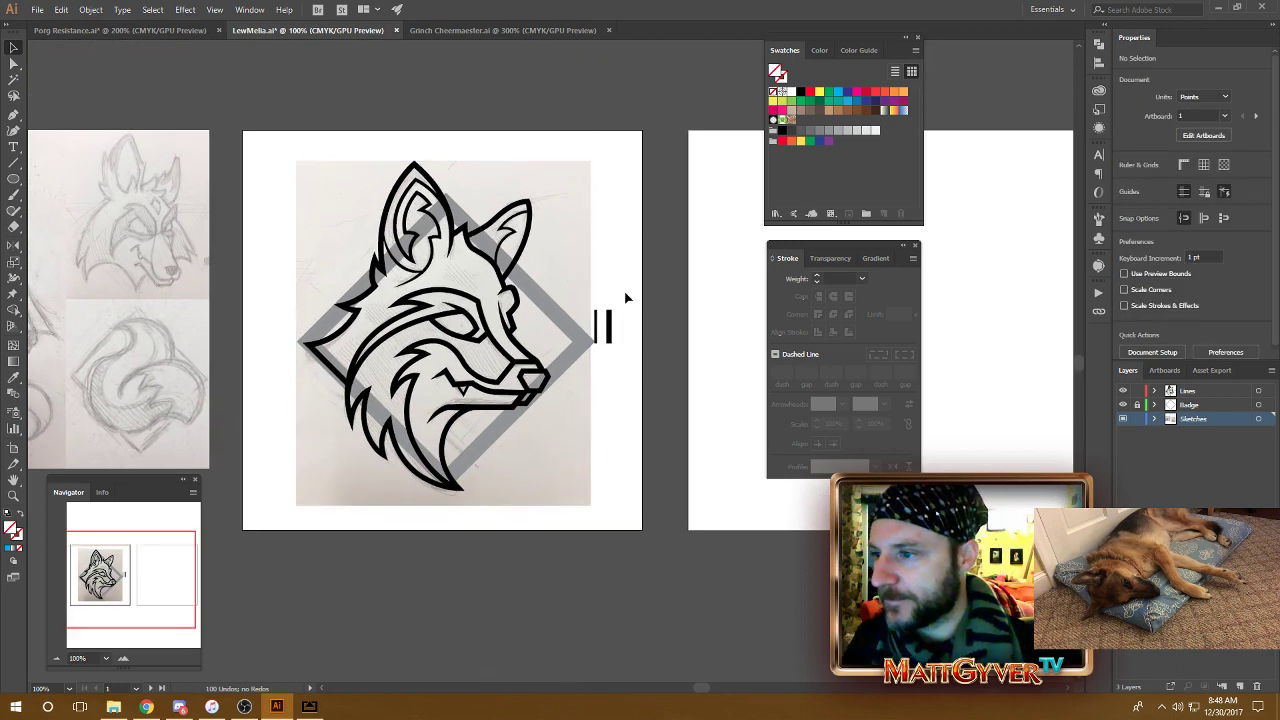
left_click(606, 322)
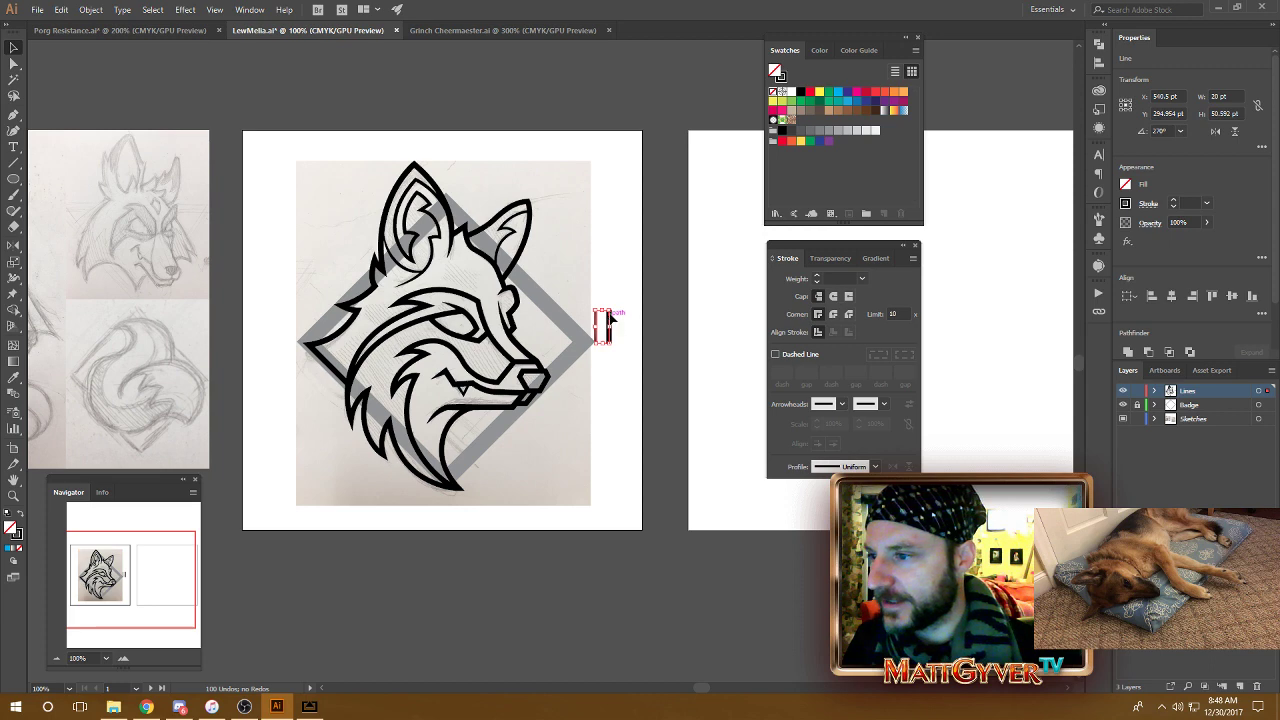
left_click_drag(606, 322, 616, 172)
left_click(586, 290)
left_click_drag(586, 290, 564, 310)
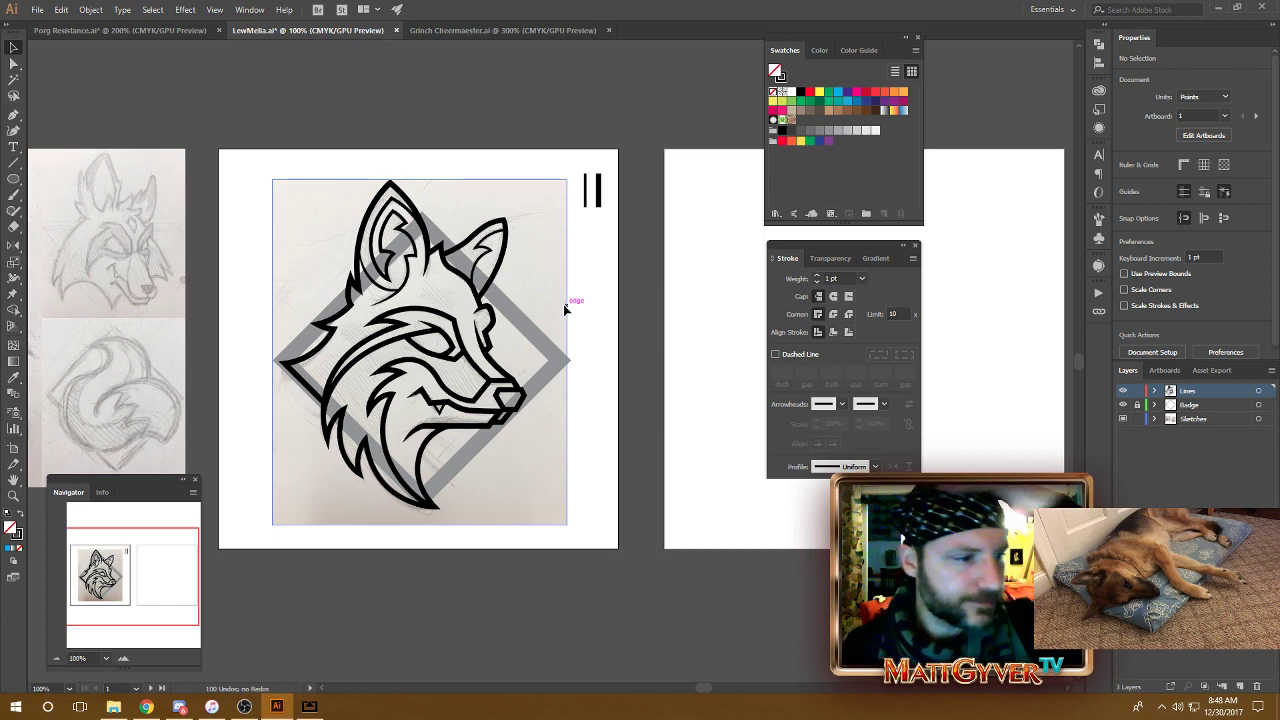
Draw a square about 37 × 37 pt just outside the upper-right corner of the fox artboard.
left_click_drag(14, 178, 60, 181)
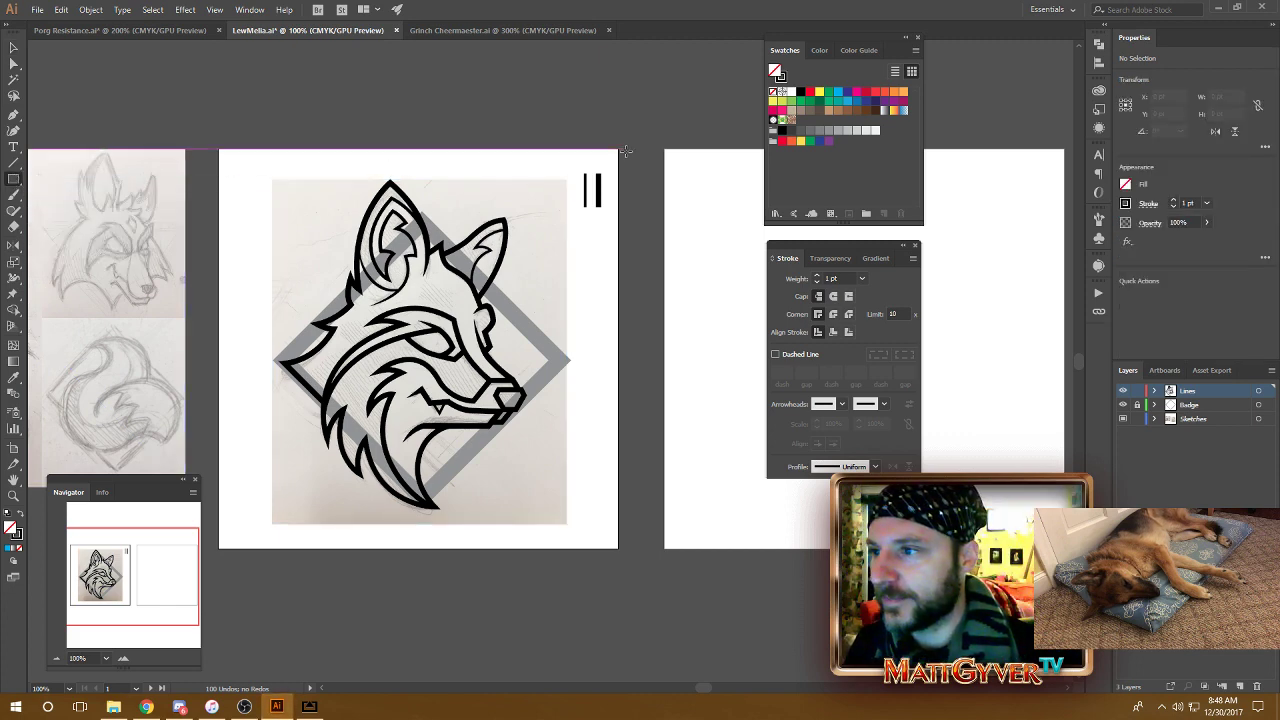
left_click_drag(627, 151, 645, 175)
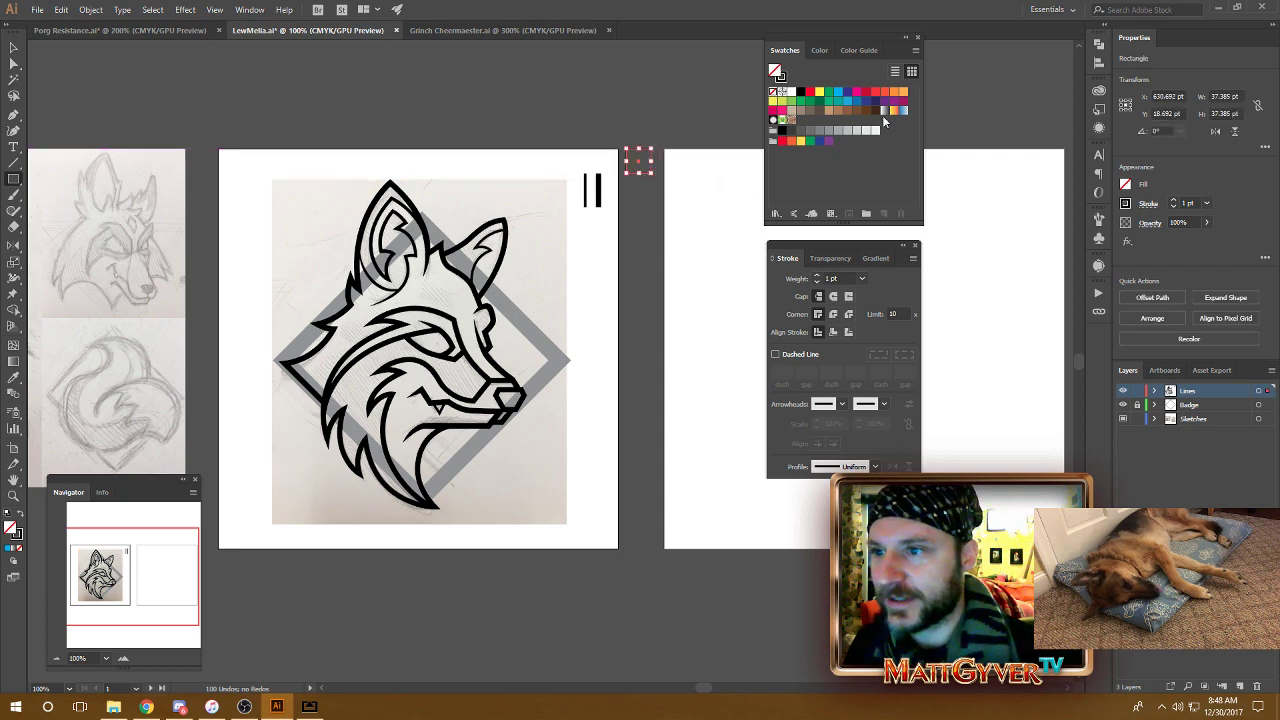
Run the Delete Unused Panel Items action to clear unused symbols, graphic styles, brushes and swatches from the document.
left_click(1099, 219)
left_click(1099, 238)
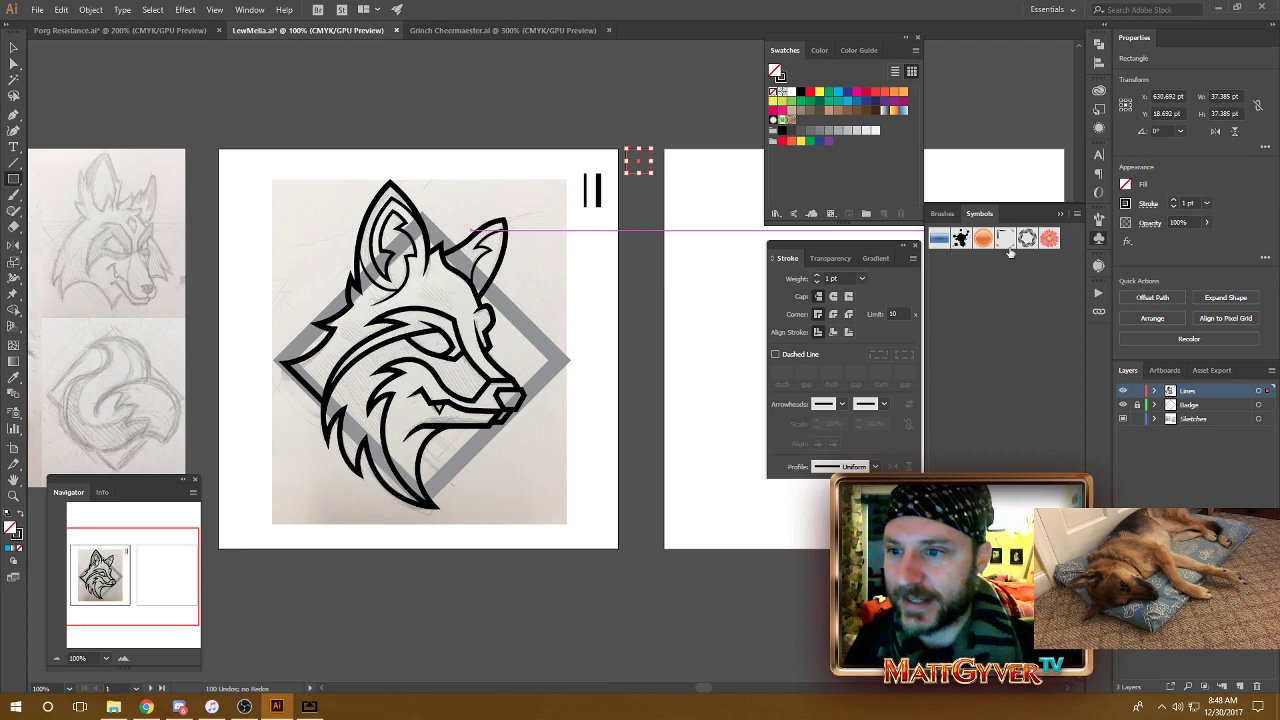
left_click(1061, 213)
left_click(1099, 292)
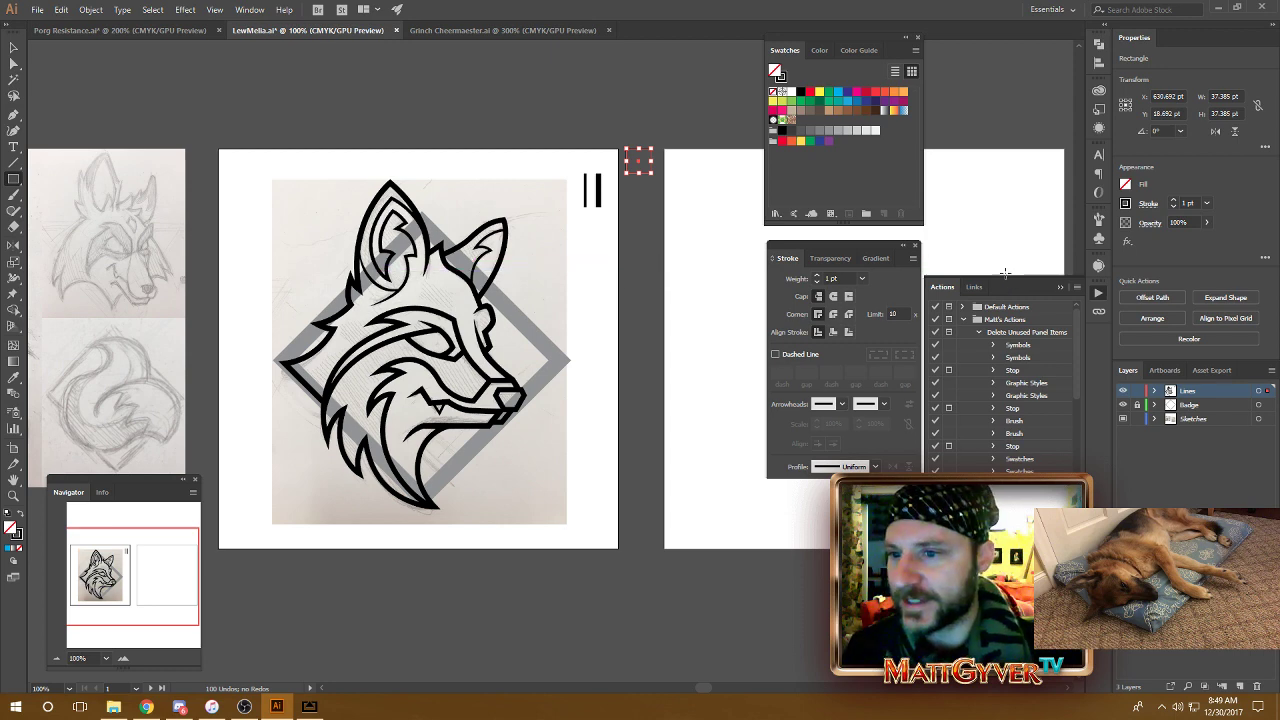
left_click(1008, 333)
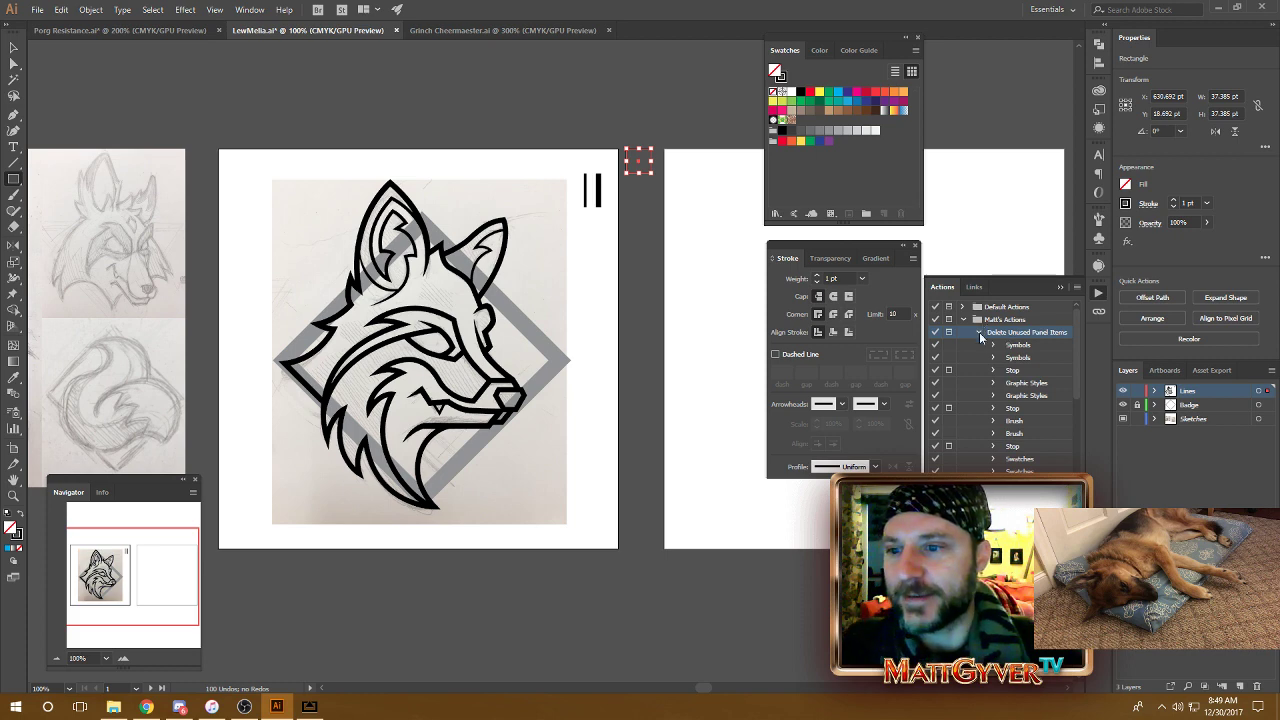
left_click(979, 332)
left_click(966, 358)
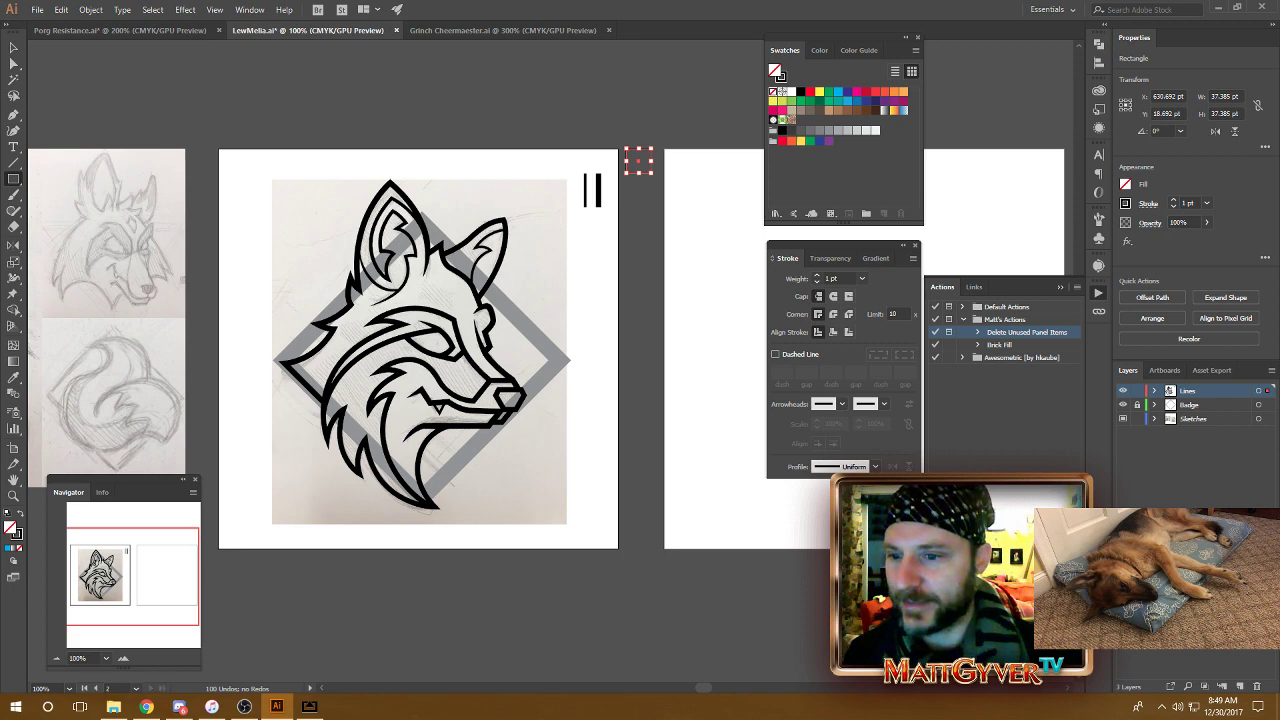
left_click(715, 345)
key("Escape")
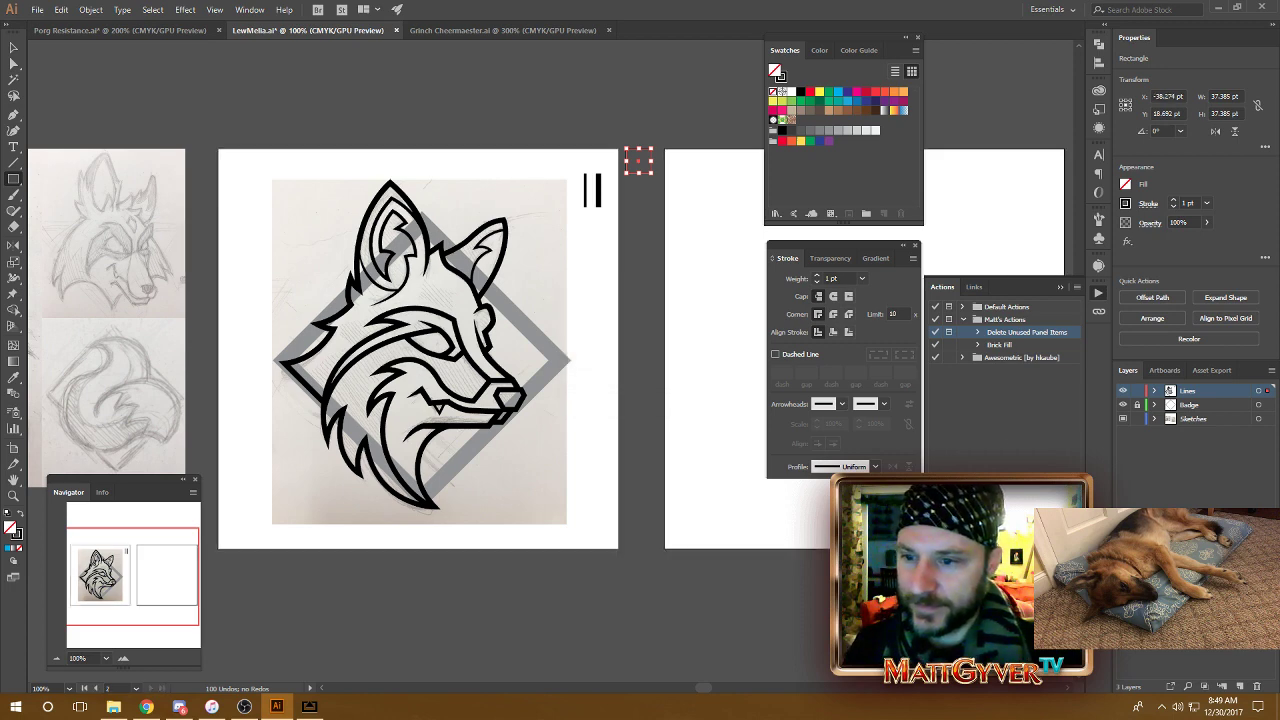
left_click_drag(1012, 510, 1019, 437)
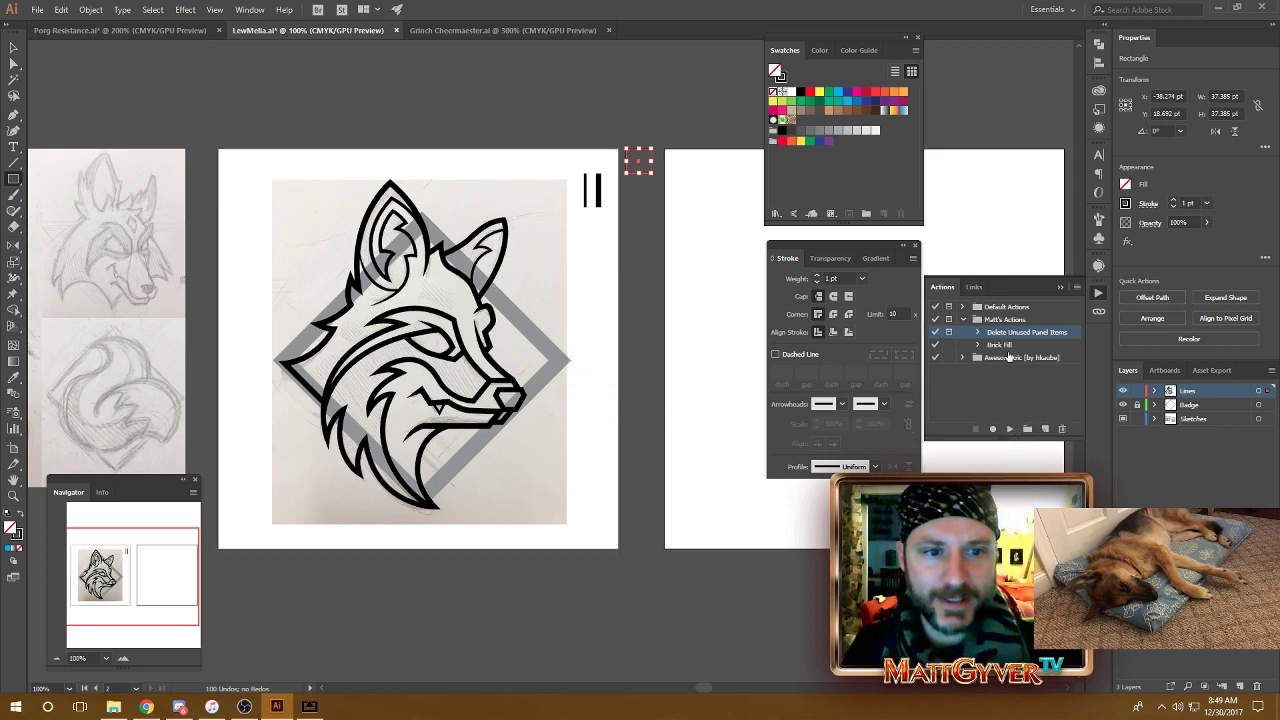
left_click(1009, 430)
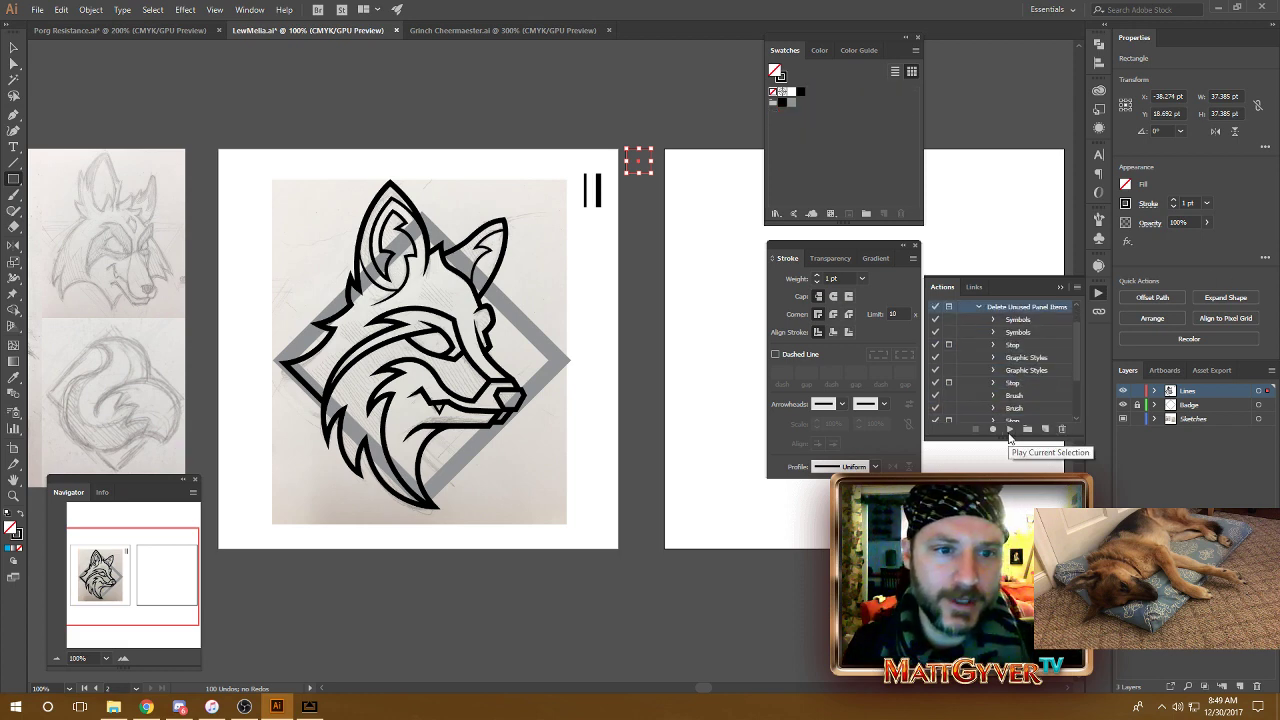
Review the brushes left in the document and close the brush list.
left_click(1098, 228)
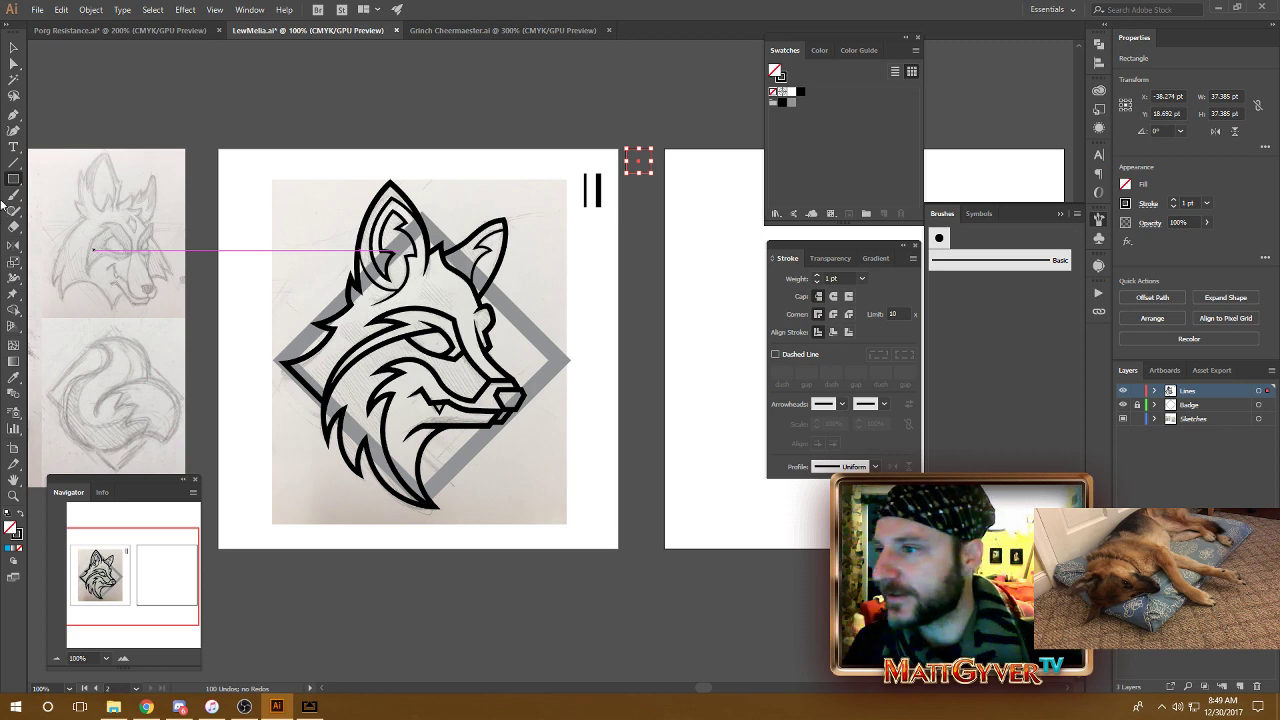
left_click(14, 49)
left_click(454, 189)
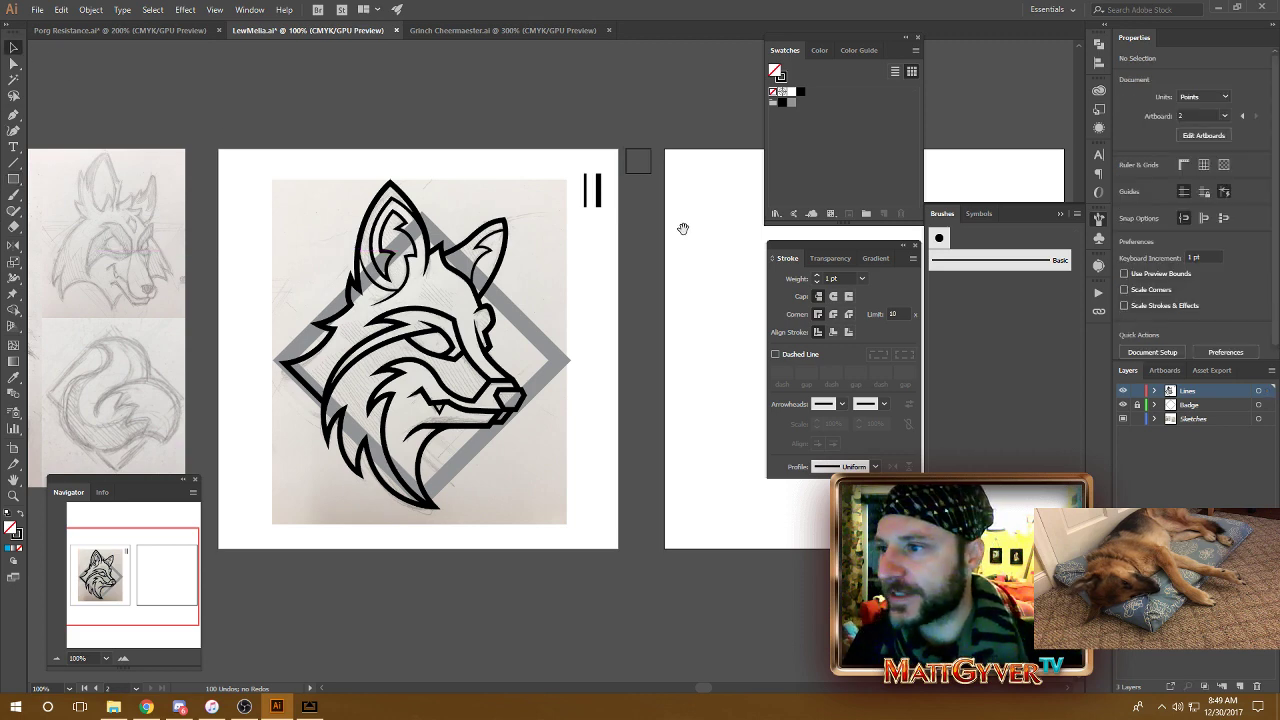
left_click_drag(683, 229, 640, 257)
left_click(607, 200)
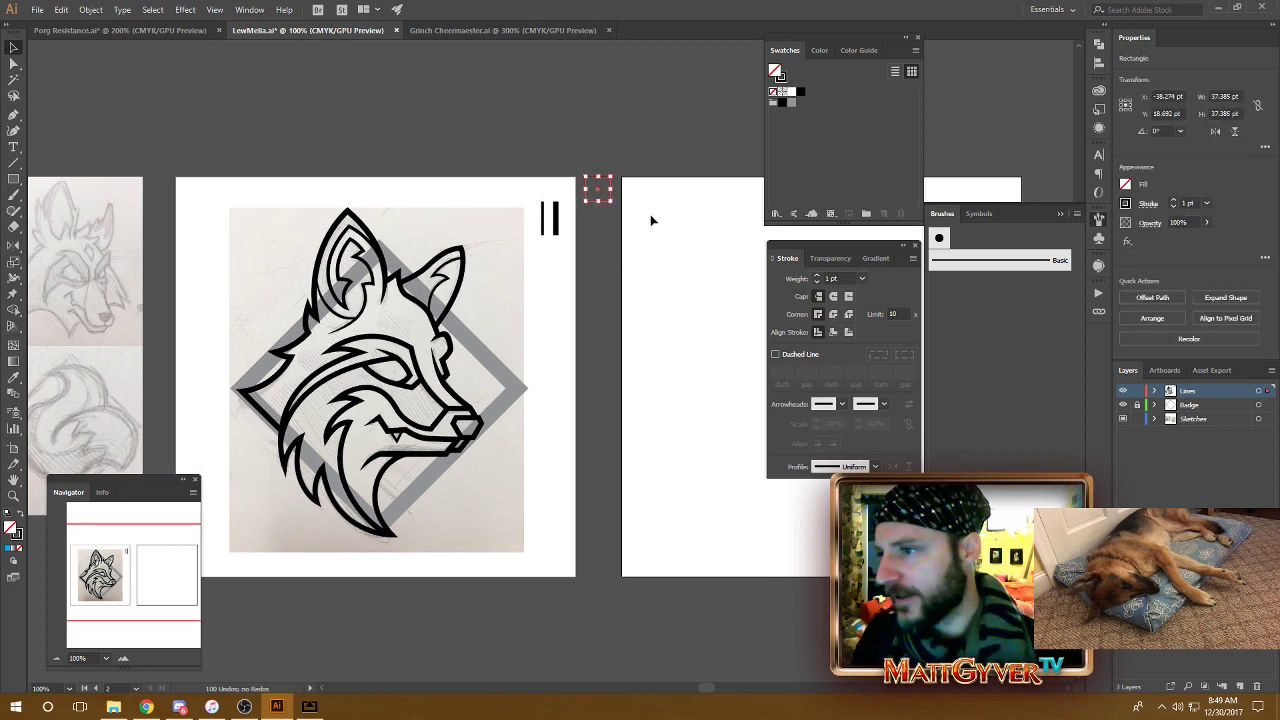
left_click(1061, 214)
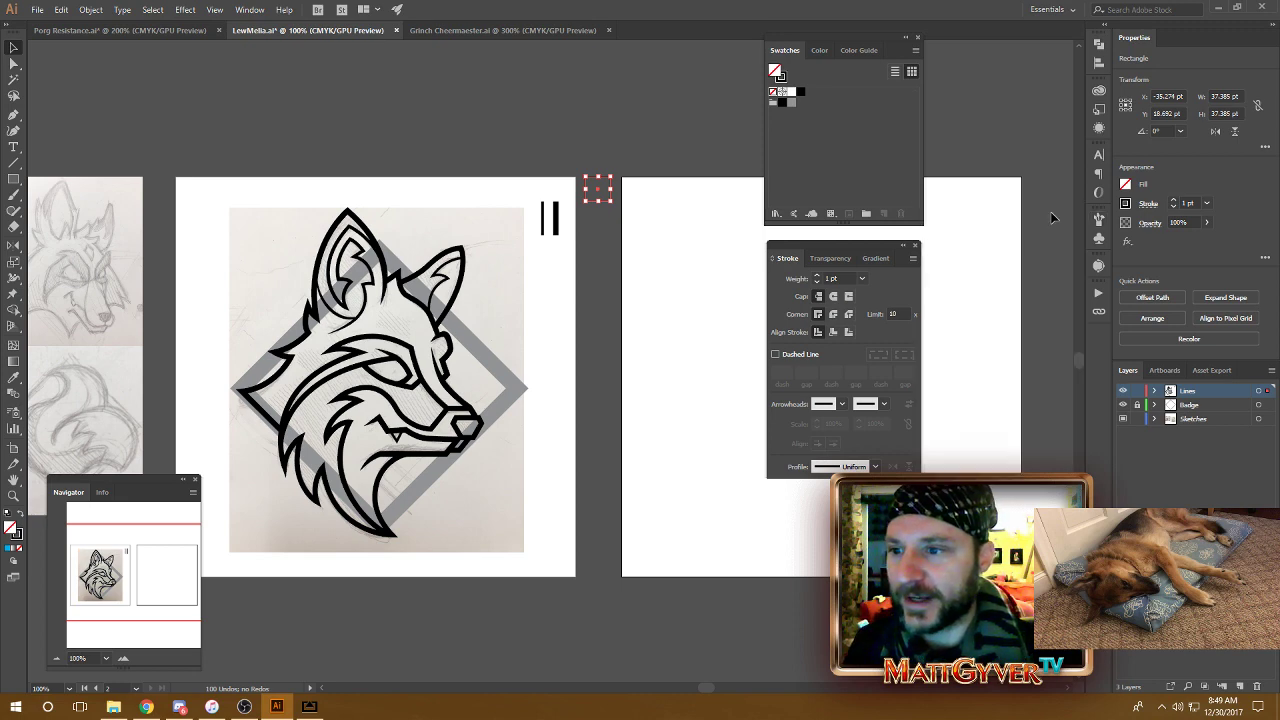
Select the small square between the two artboards and show the color themes of the Movie Poster Alphabet library.
left_click(664, 118)
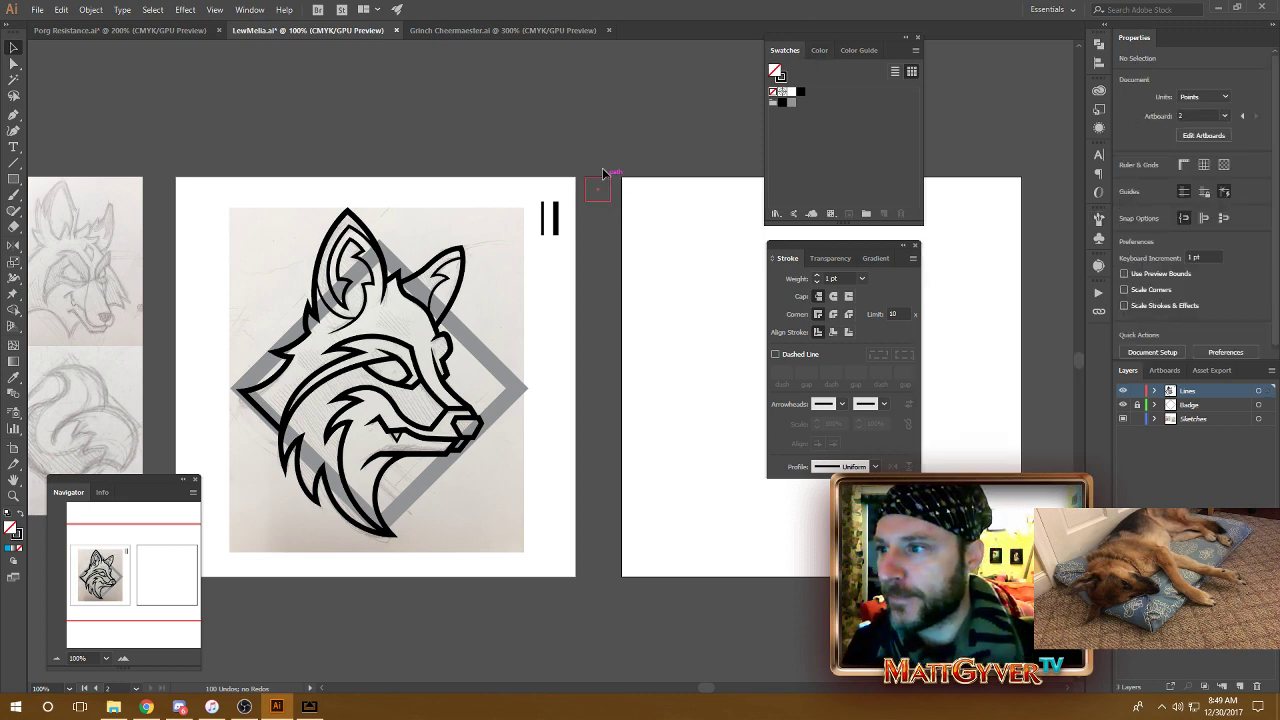
left_click(590, 197)
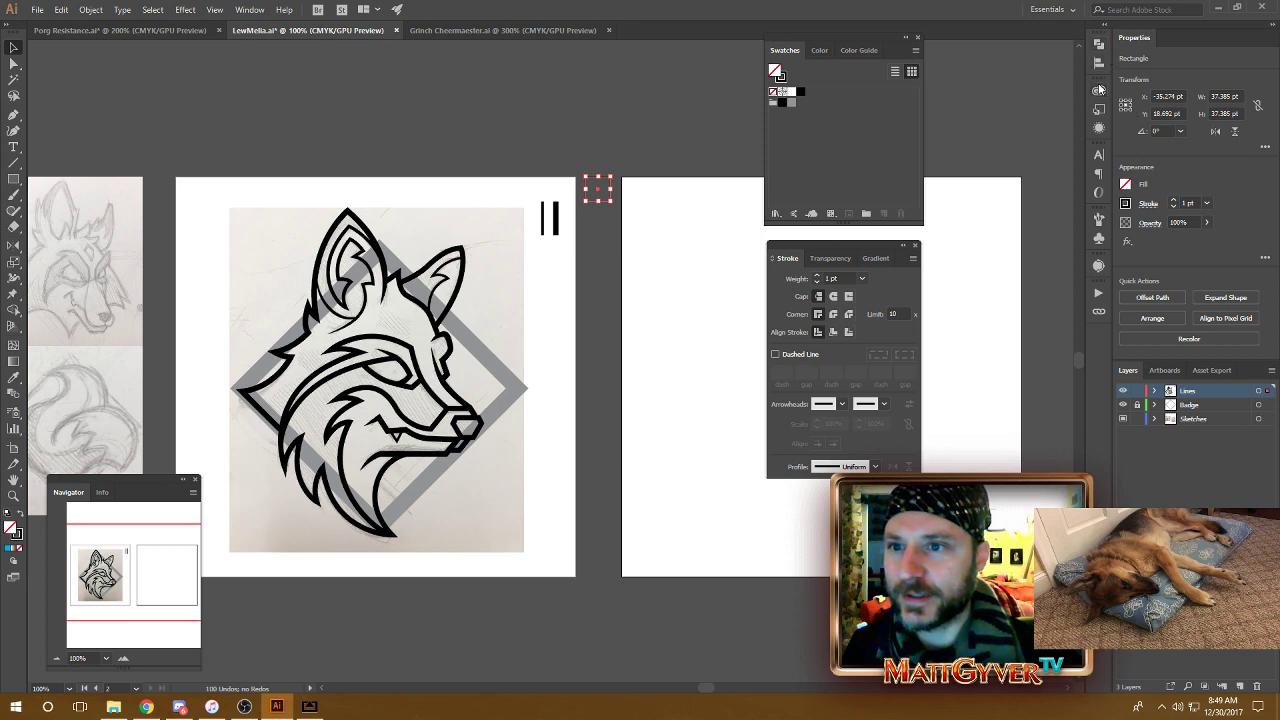
left_click(1099, 91)
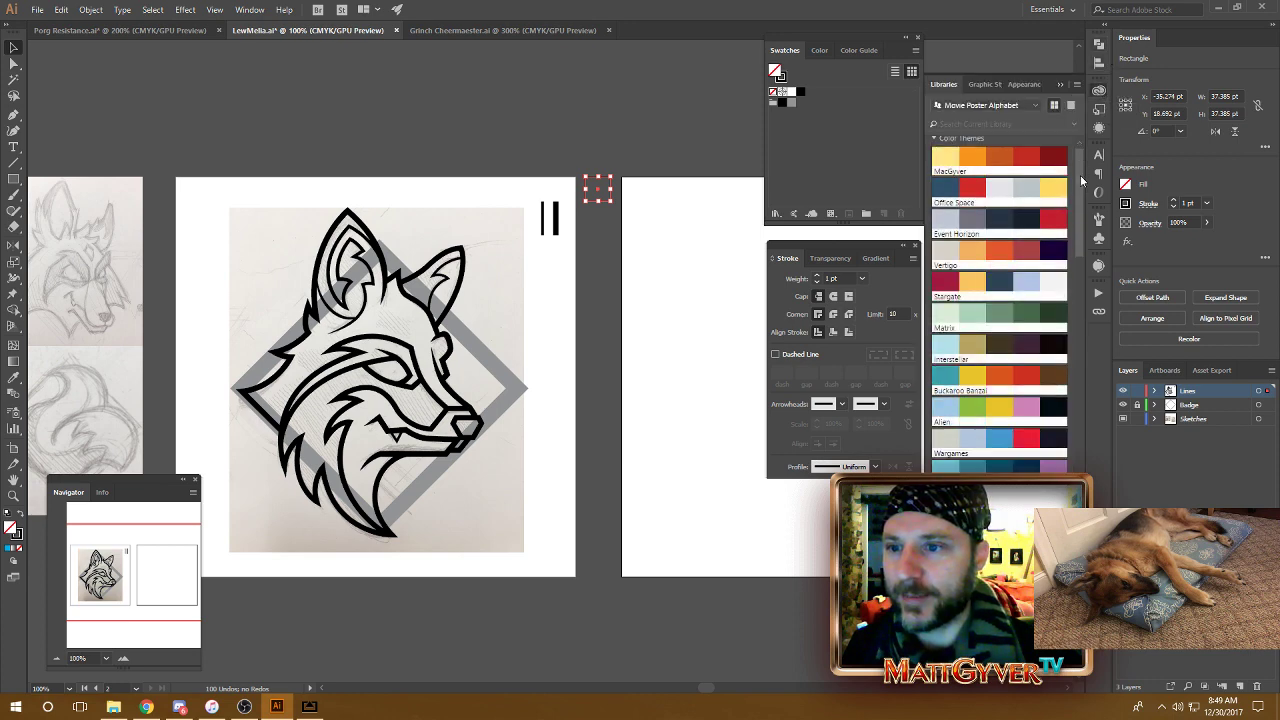
left_click_drag(1083, 175, 1083, 148)
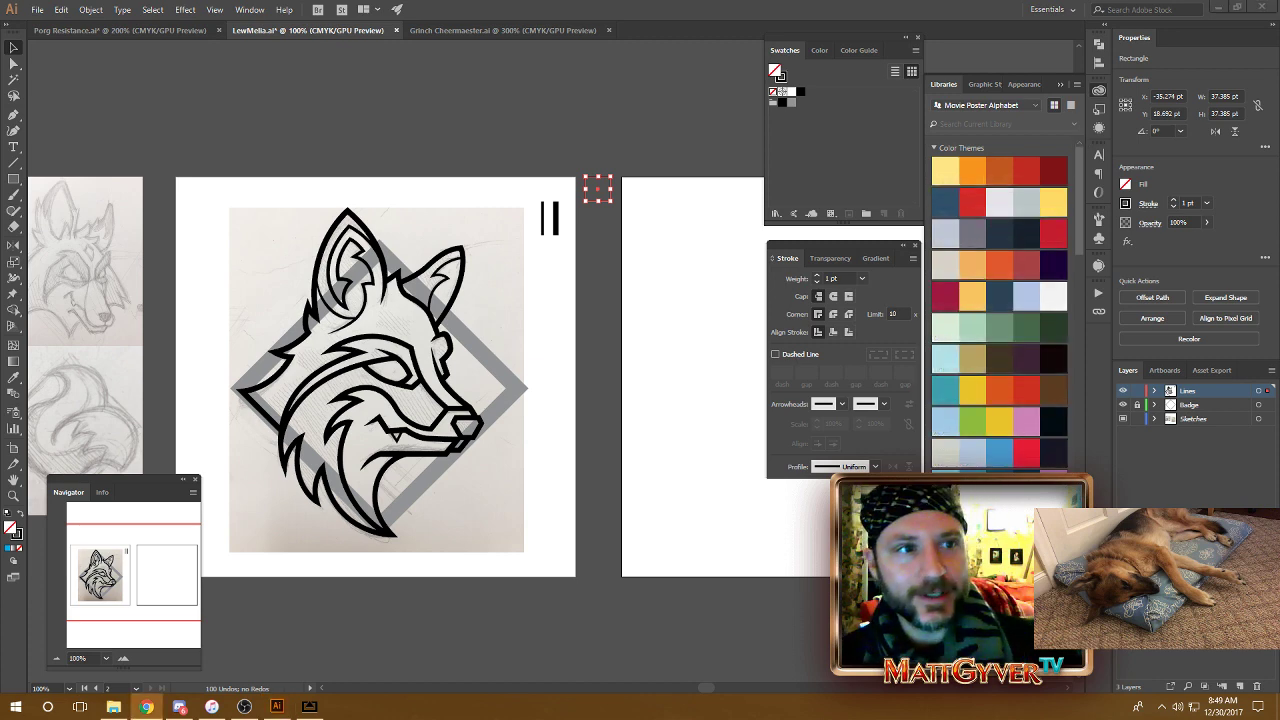
Switch to Chrome and load the Adobe Color website from its saved themes address, without the trailing part of the address.
type("col")
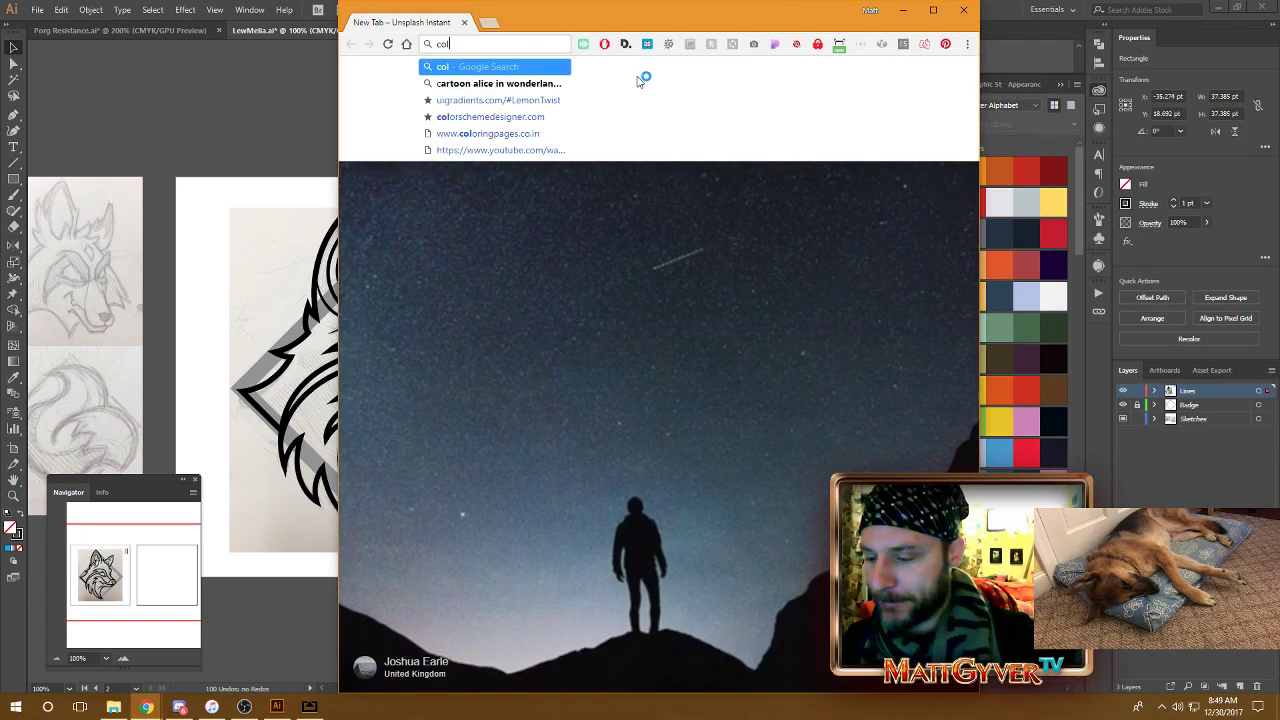
type("or")
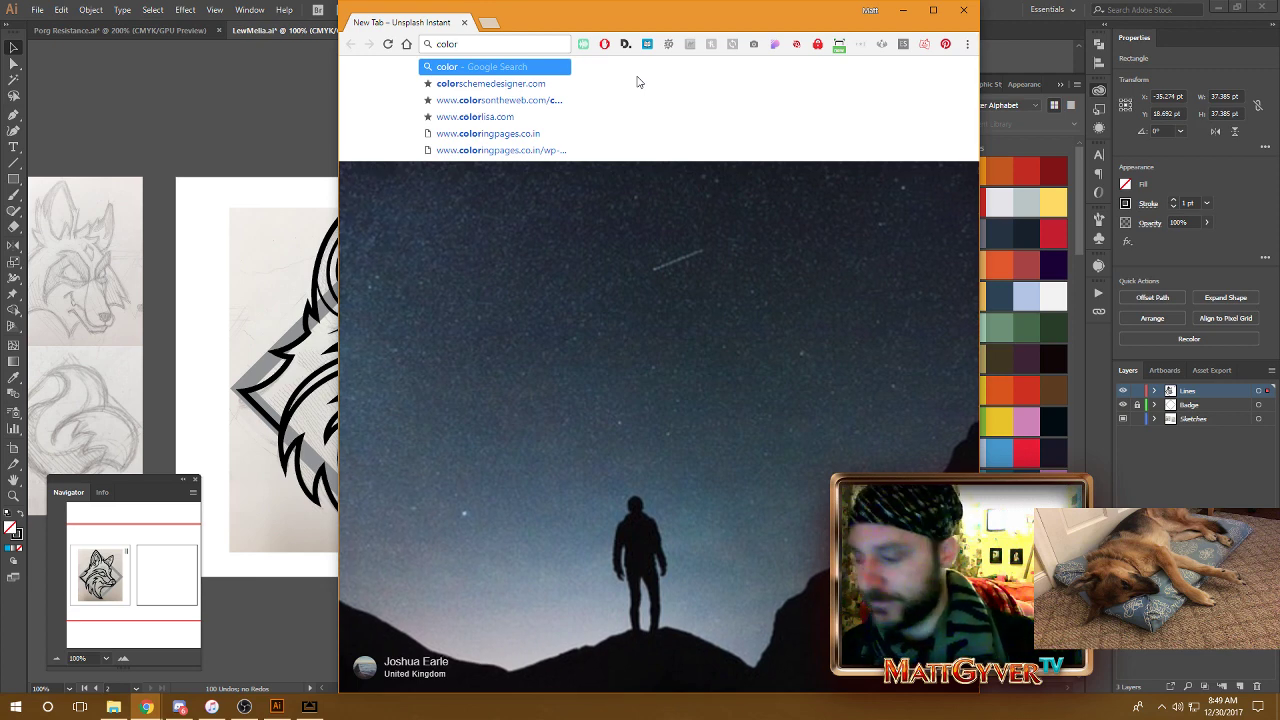
type(".ad")
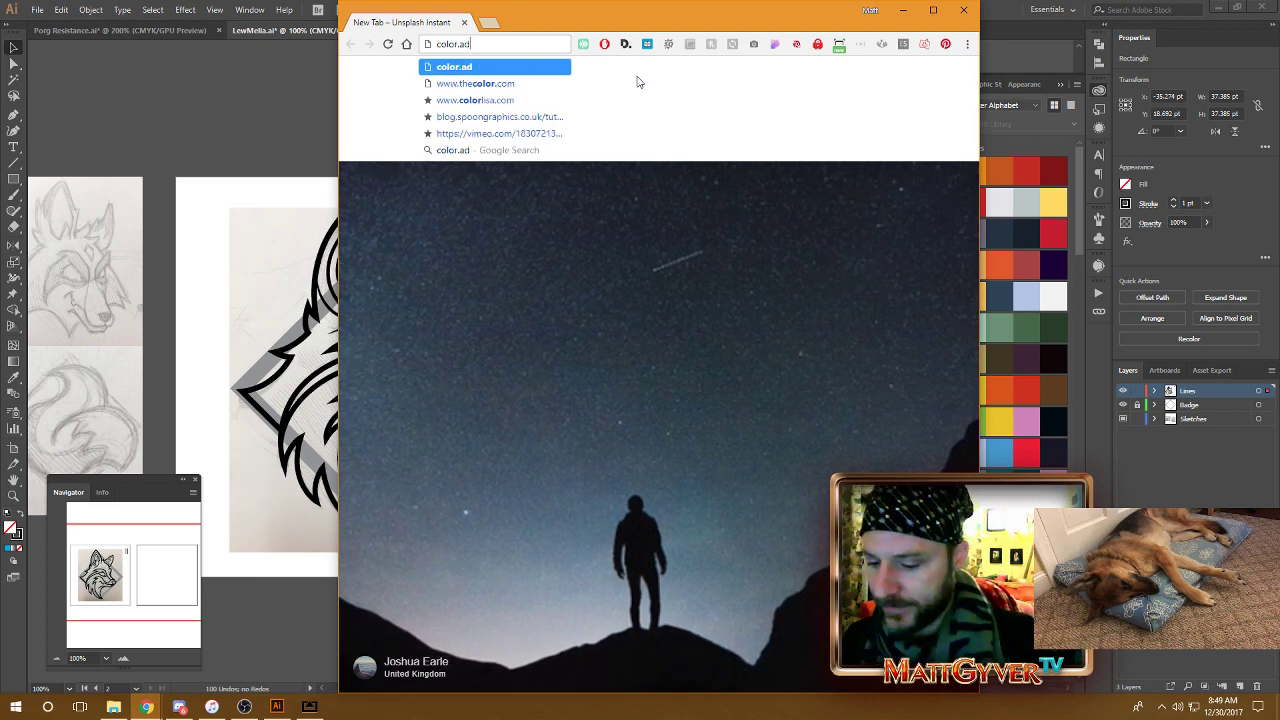
type("obe")
key("Down")
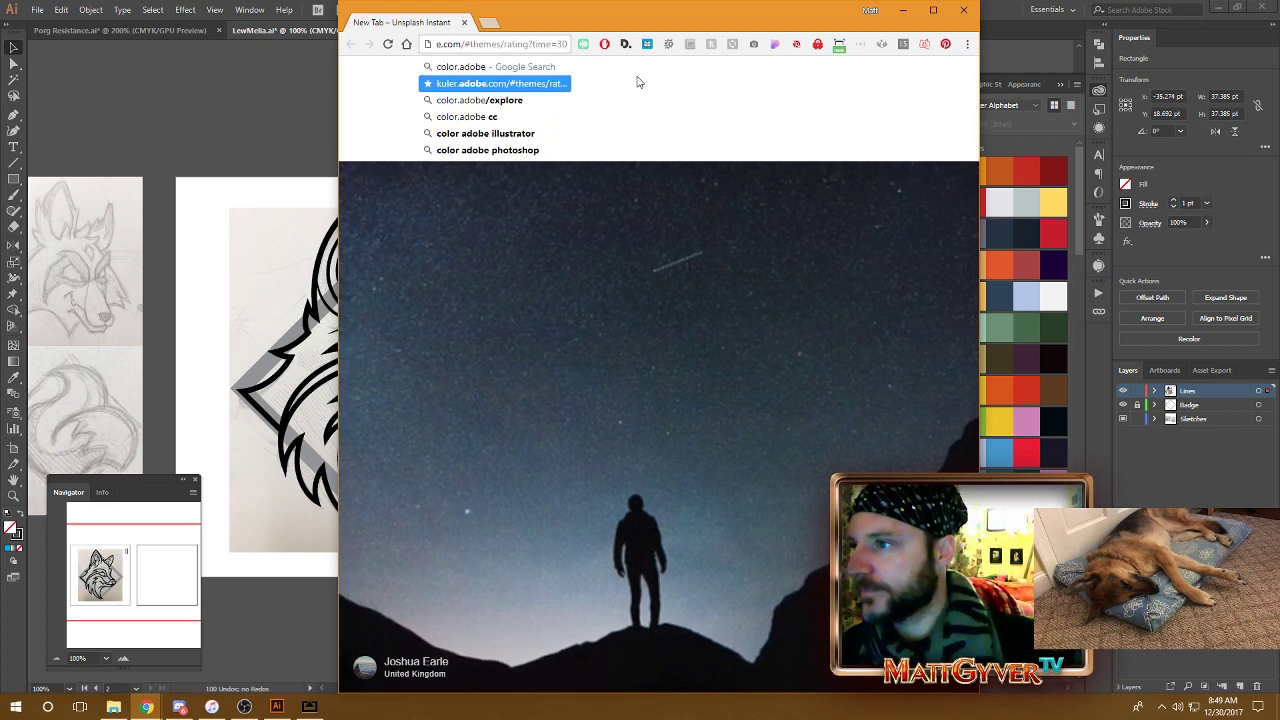
key("BackSpace")
key("BackSpace")
key("BackSpace")
key("BackSpace")
key("BackSpace")
key("BackSpace")
key("BackSpace")
key("BackSpace")
key("BackSpace")
key("BackSpace")
key("BackSpace")
key("BackSpace")
key("BackSpace")
key("BackSpace")
key("BackSpace")
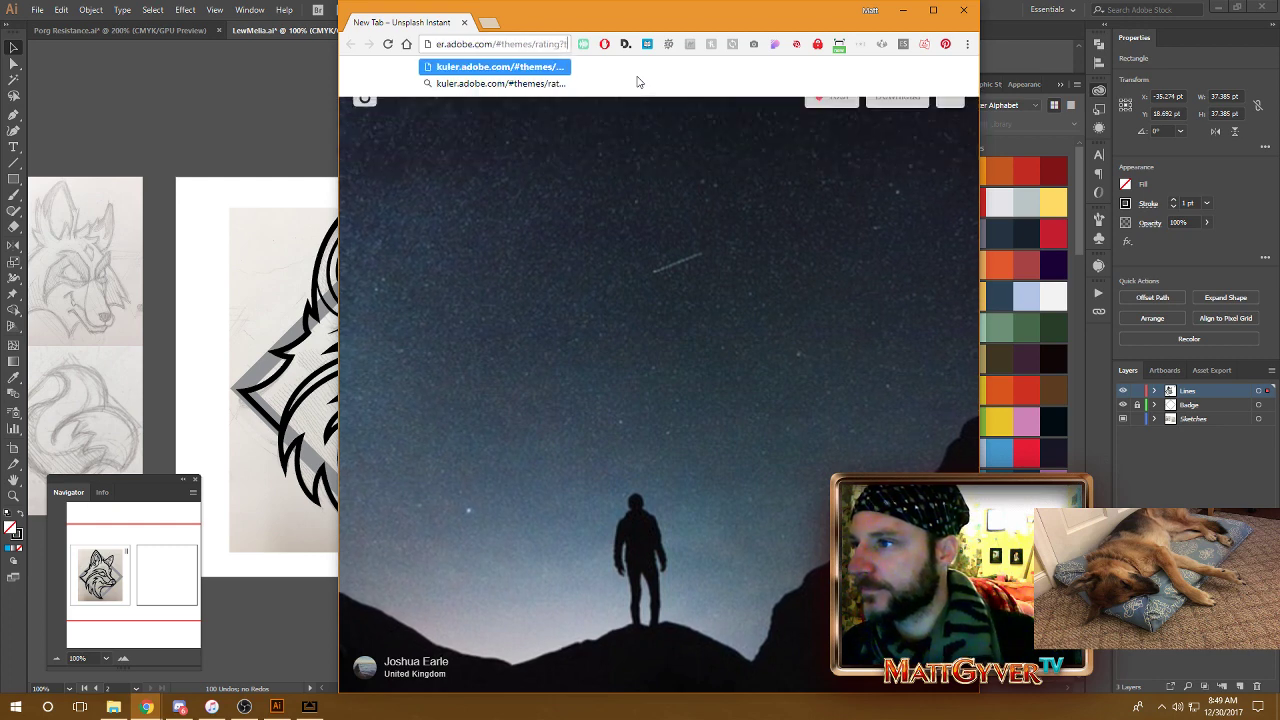
key("BackSpace")
key("BackSpace")
key("BackSpace")
key("BackSpace")
key("BackSpace")
key("BackSpace")
key("BackSpace")
key("Return")
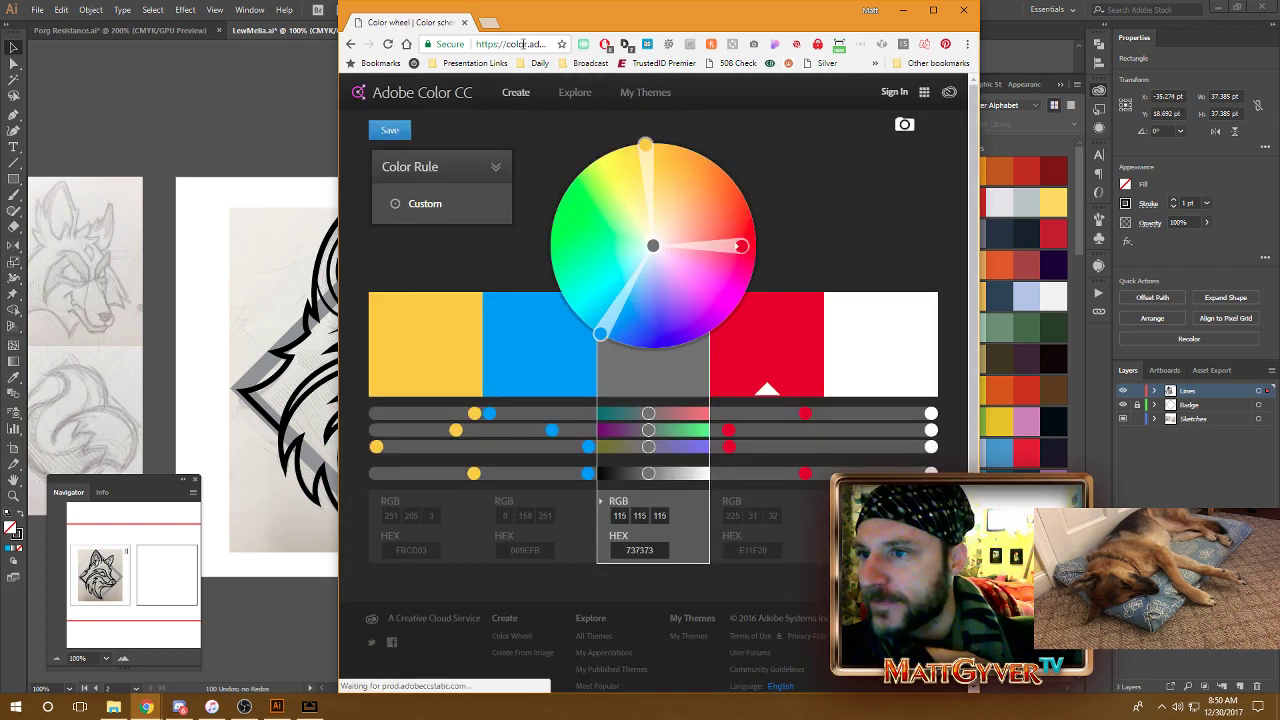
Search the shared themes on Adobe Color for "fox".
left_click_drag(827, 19, 1279, 60)
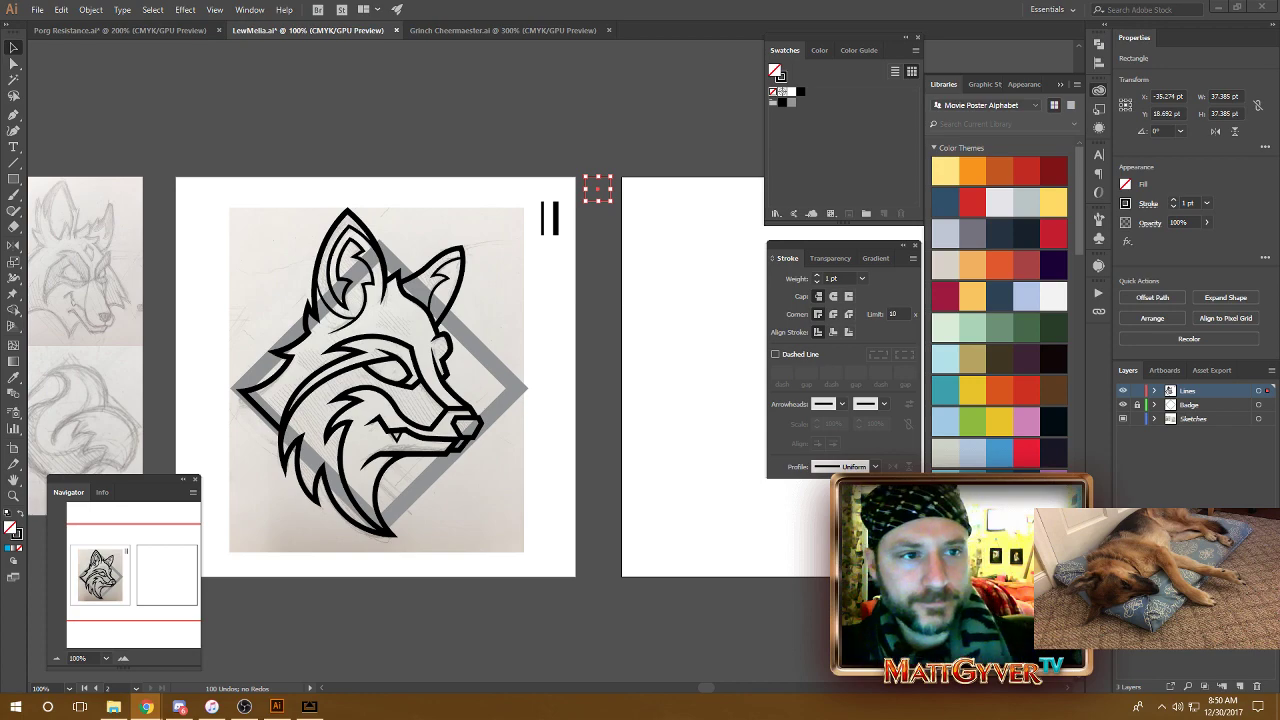
left_click_drag(1279, 95, 702, 16)
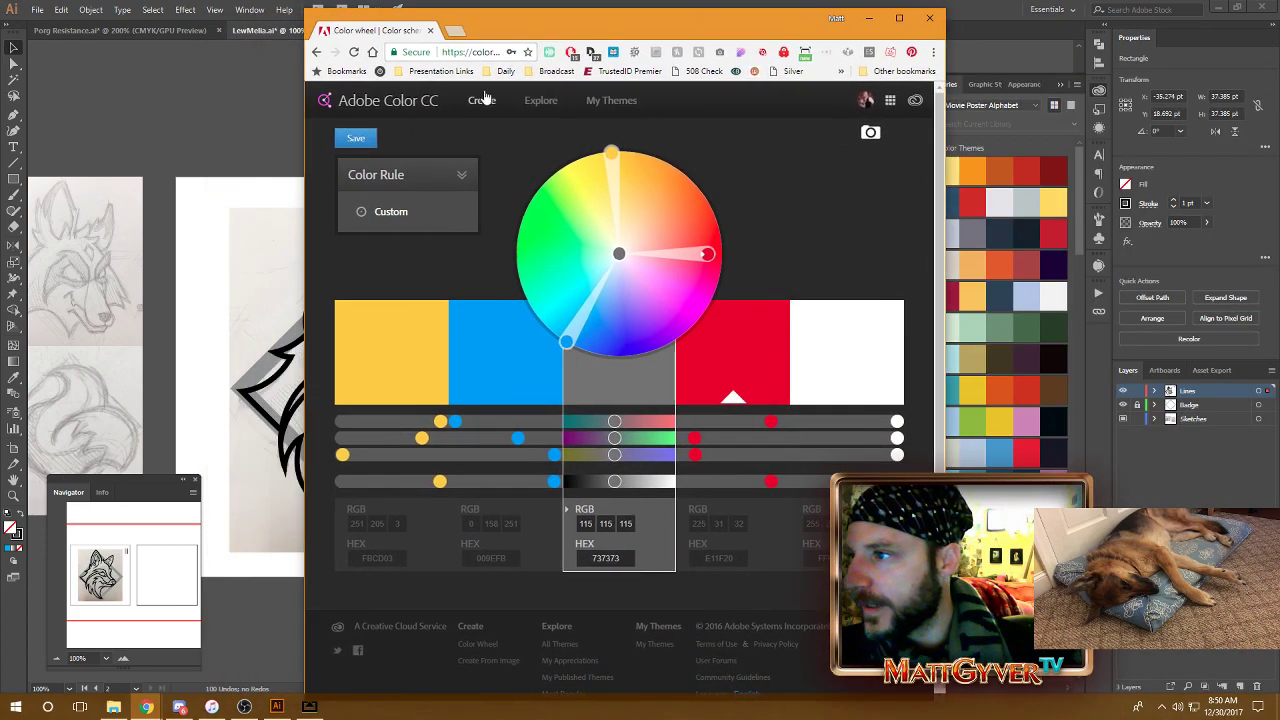
left_click(540, 100)
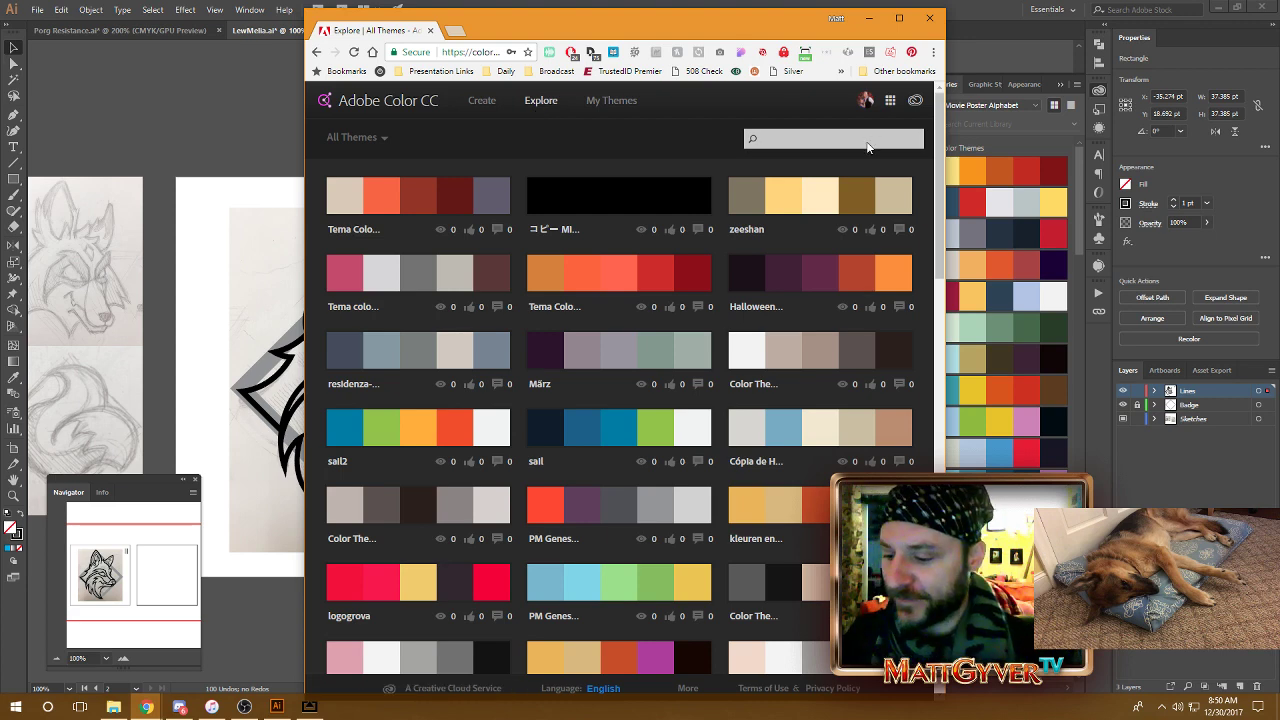
left_click(867, 140)
type("fox")
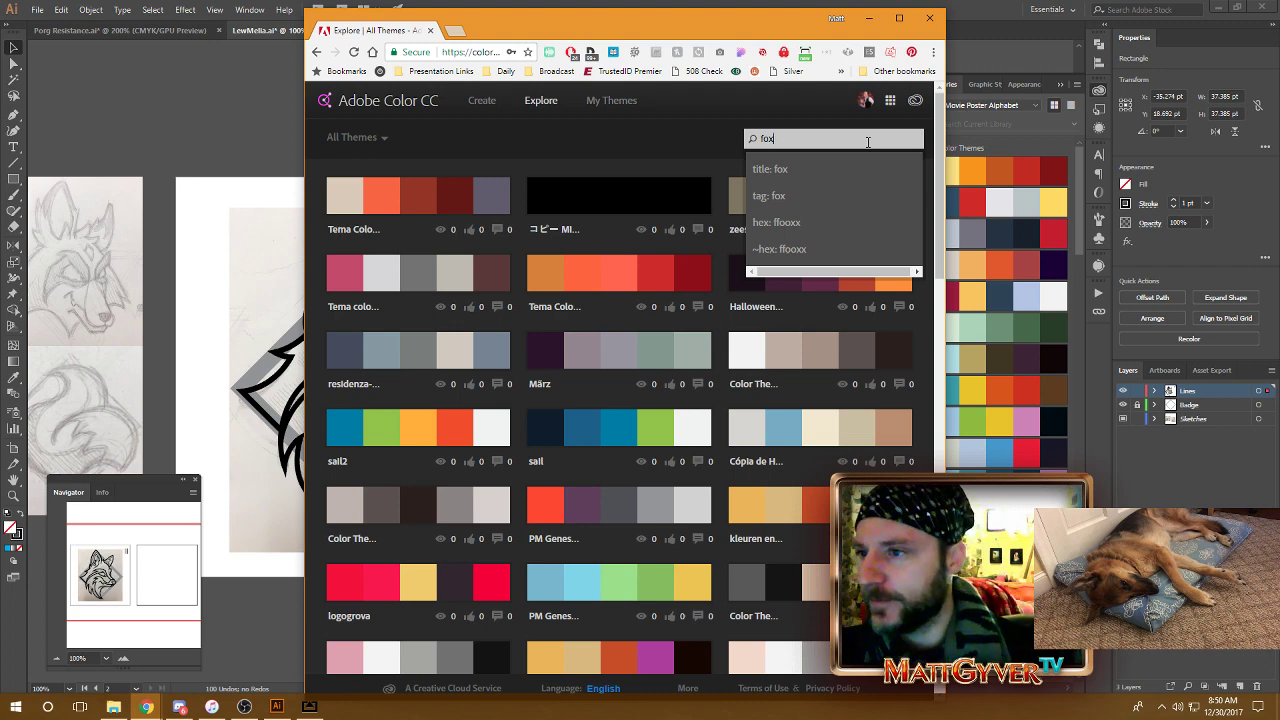
key("Return")
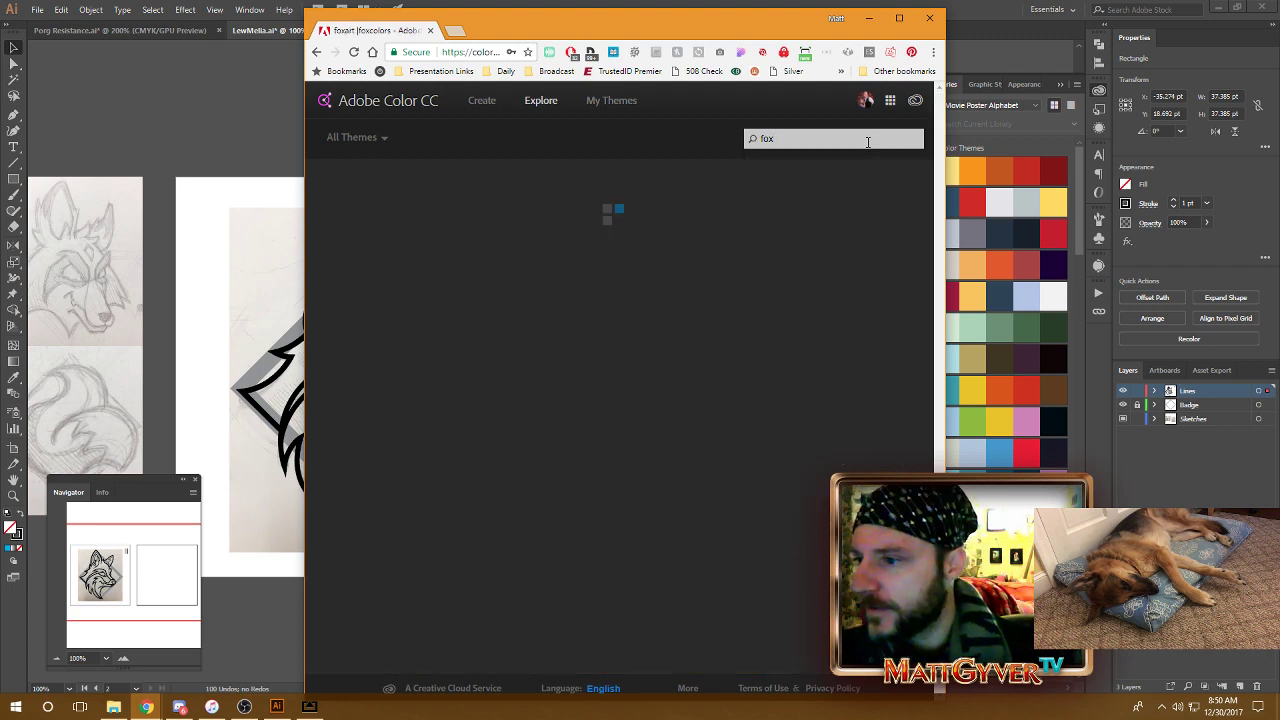
Browse the shared "fox" color themes on Adobe Color and compare their palettes for the logo.
mouse_move(772, 347)
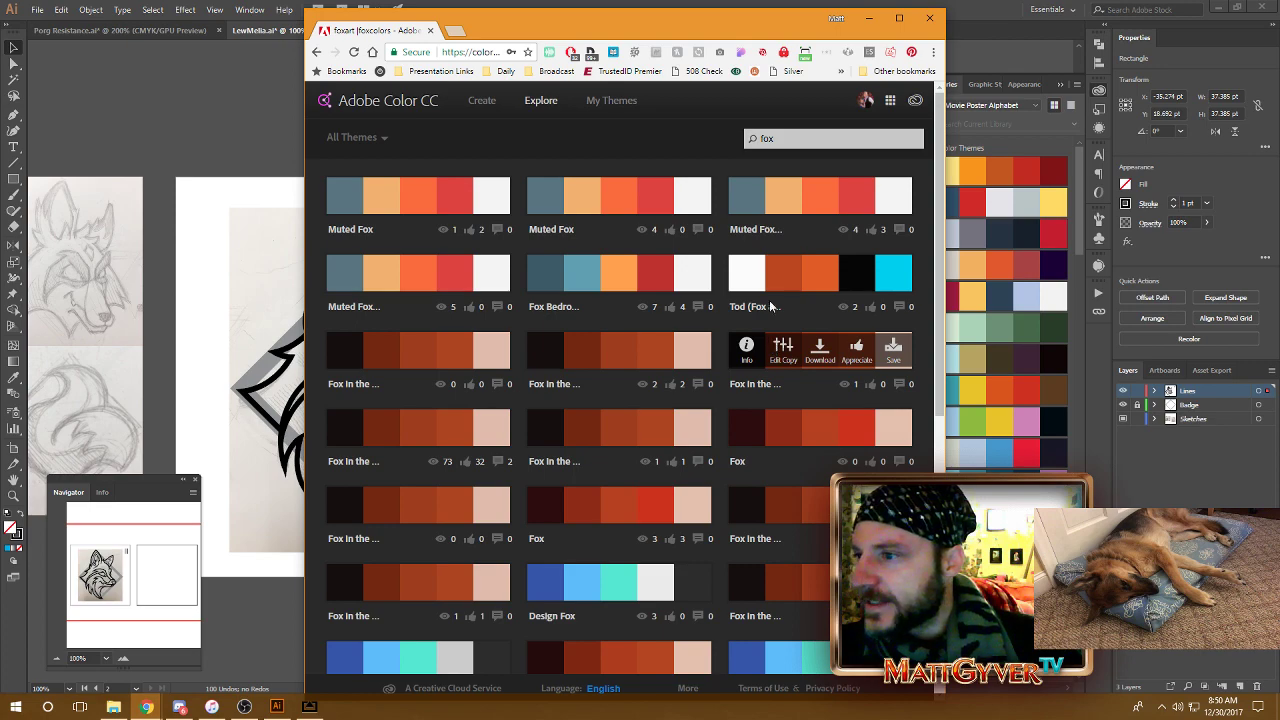
scroll(760, 340, "down", 3)
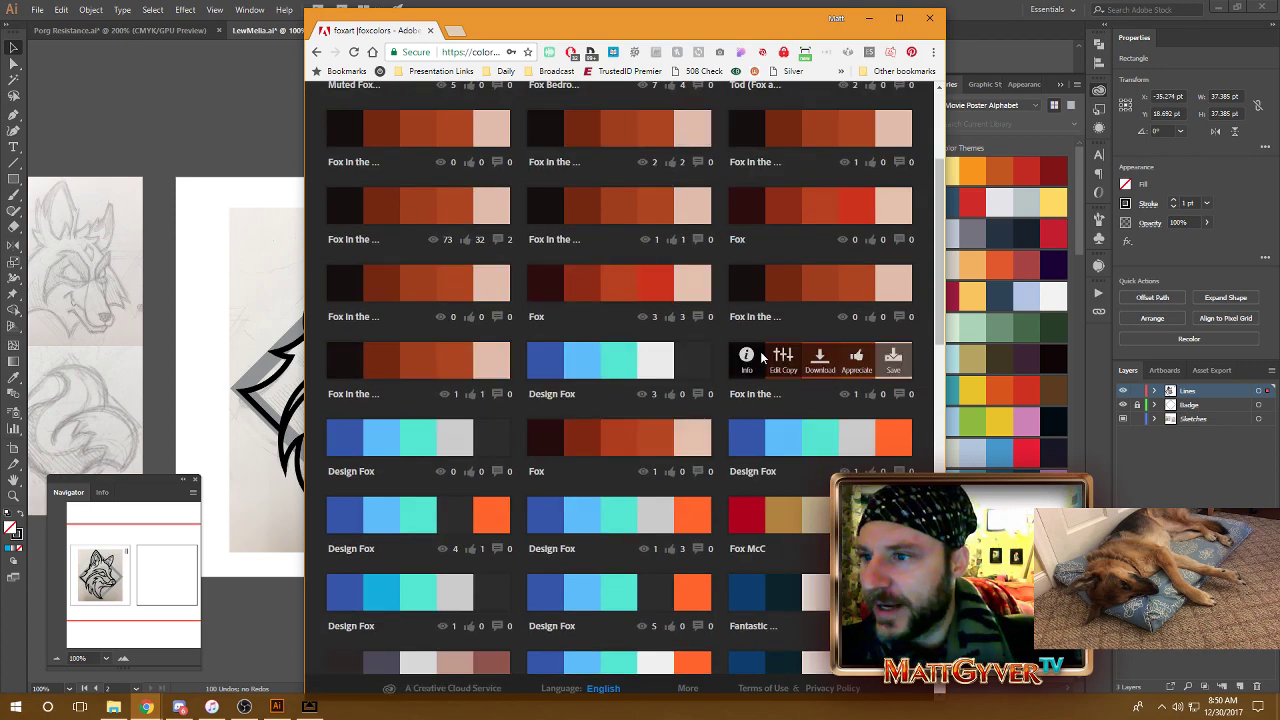
scroll(762, 357, "down", 5)
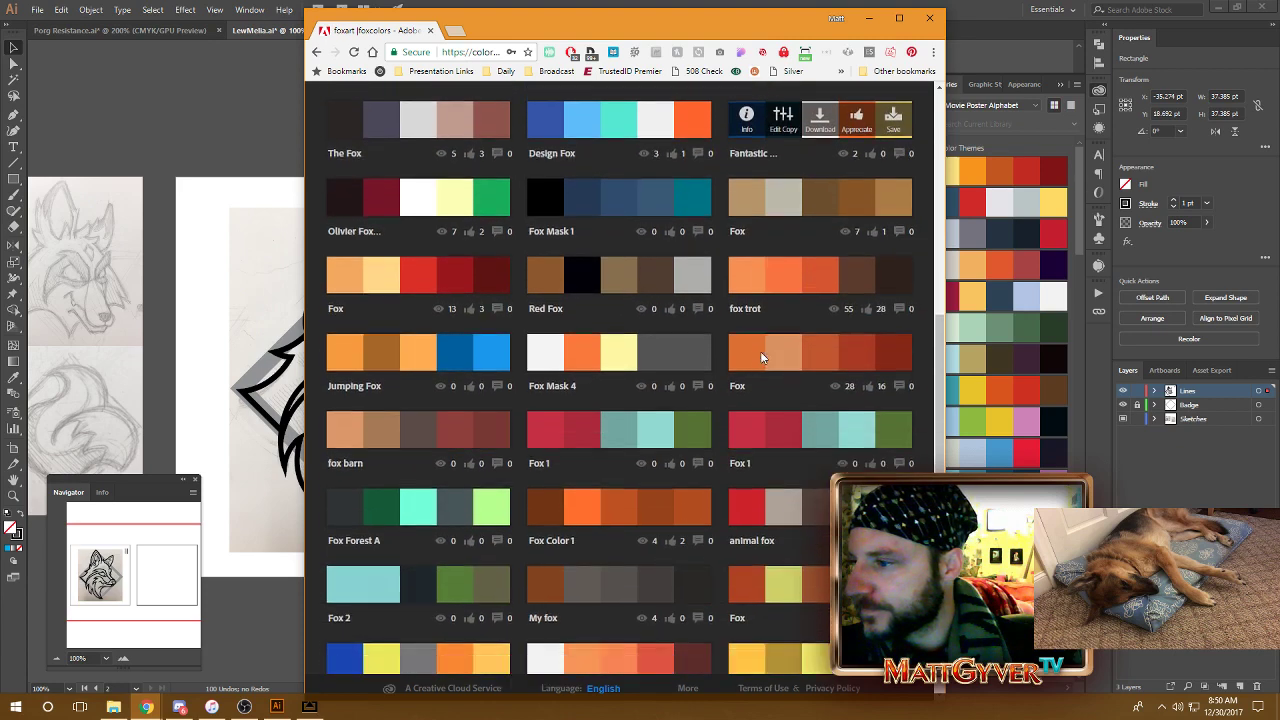
mouse_move(405, 347)
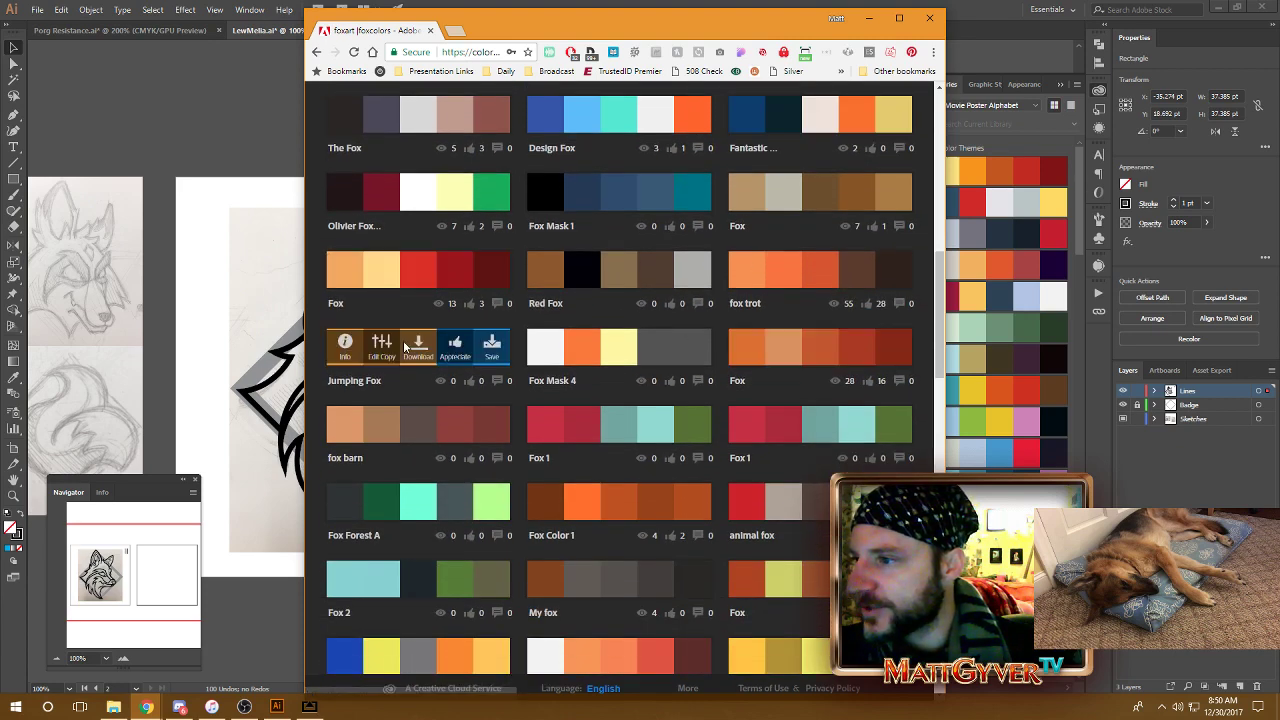
mouse_move(430, 282)
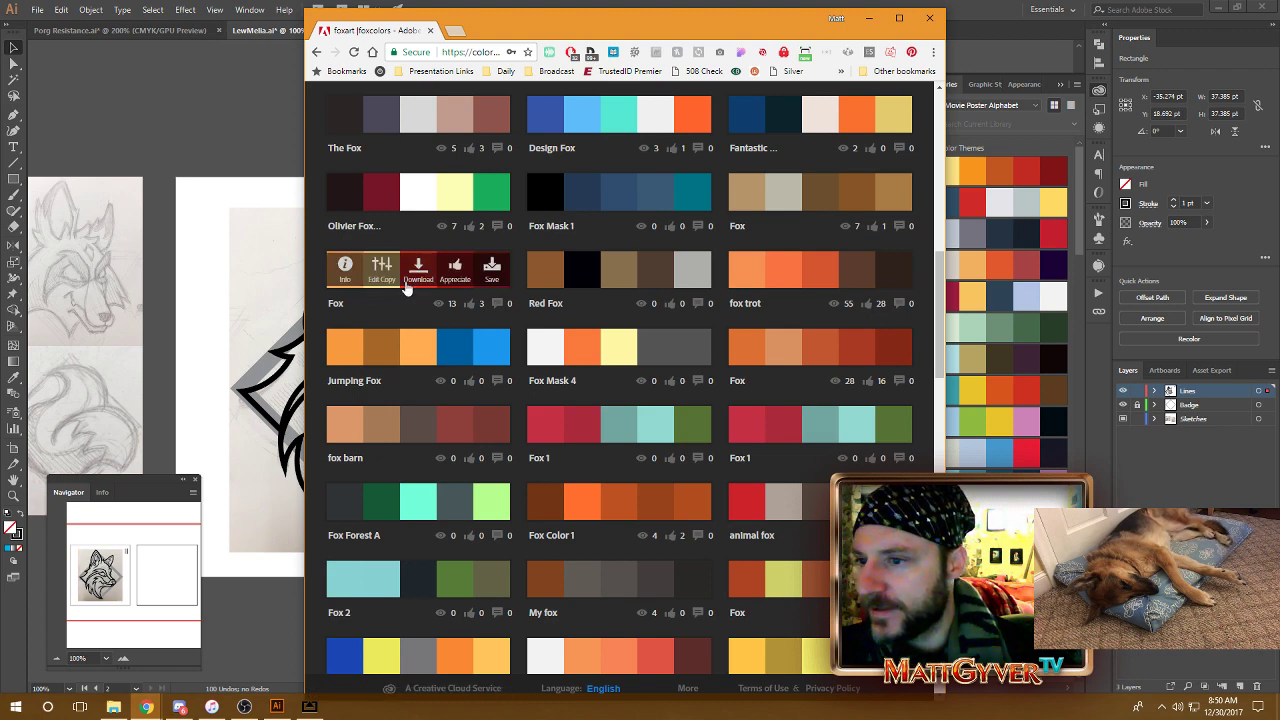
mouse_move(591, 378)
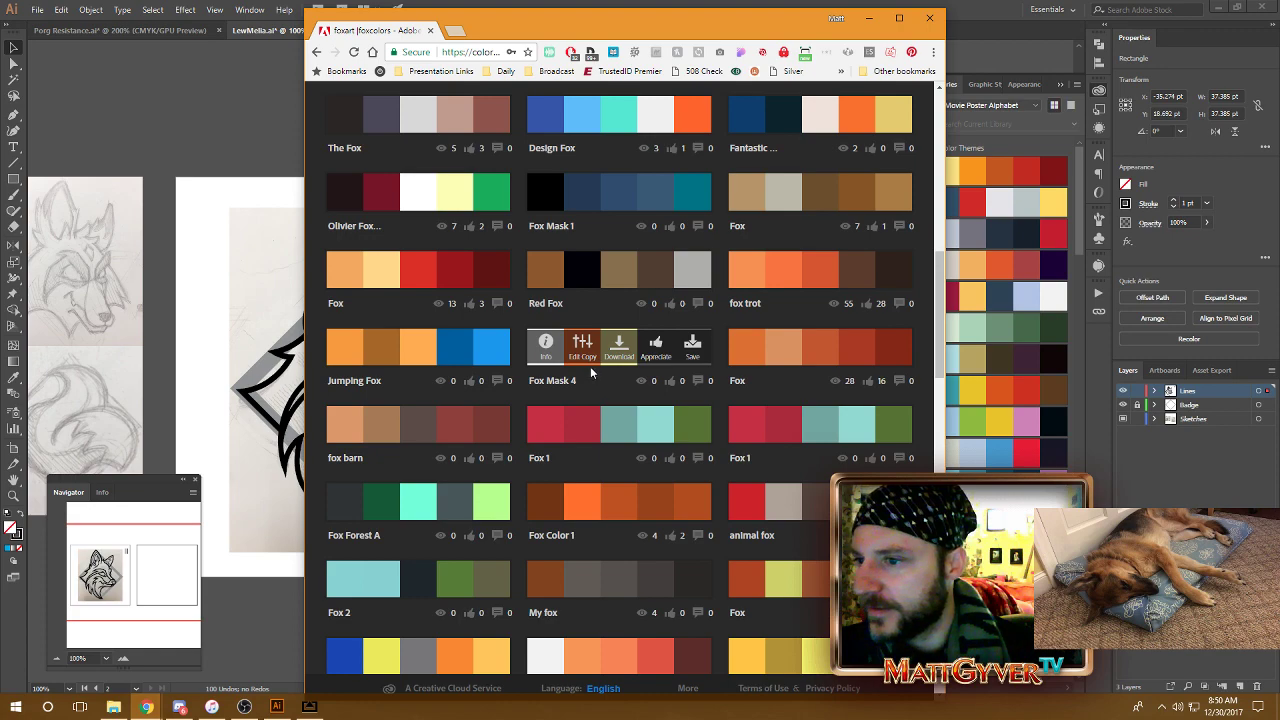
mouse_move(816, 288)
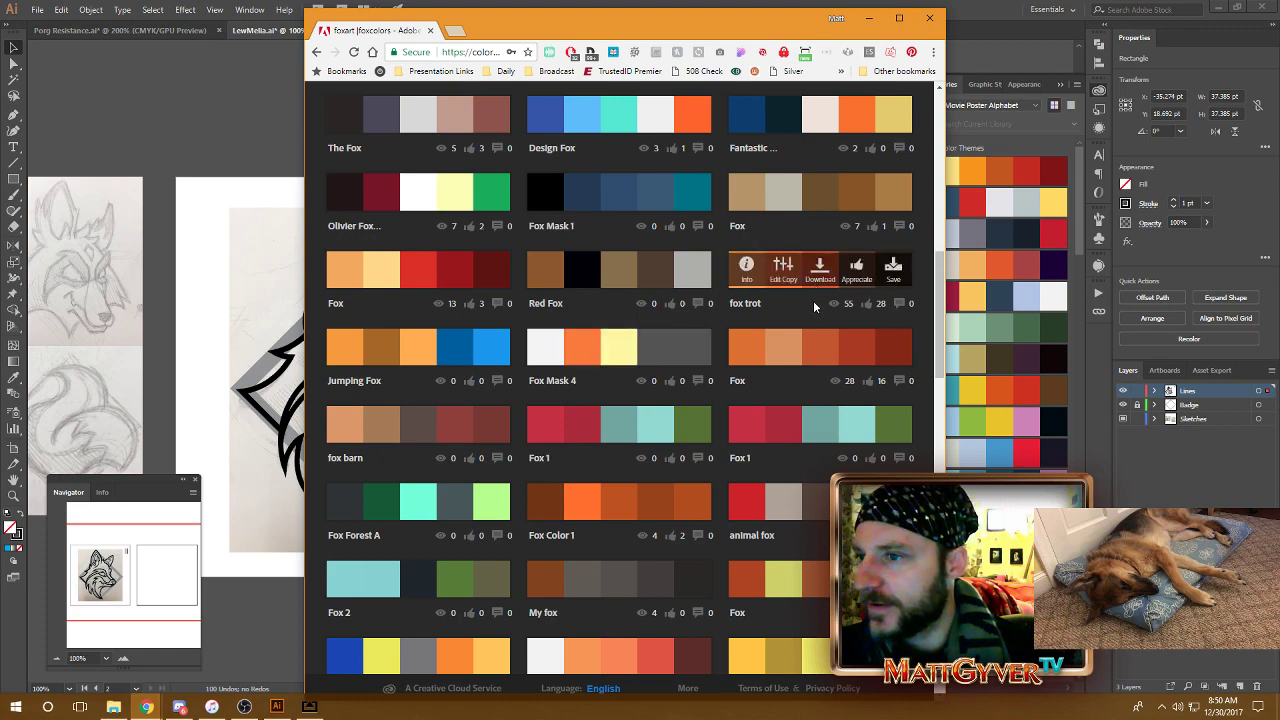
scroll(813, 300, "down", 5)
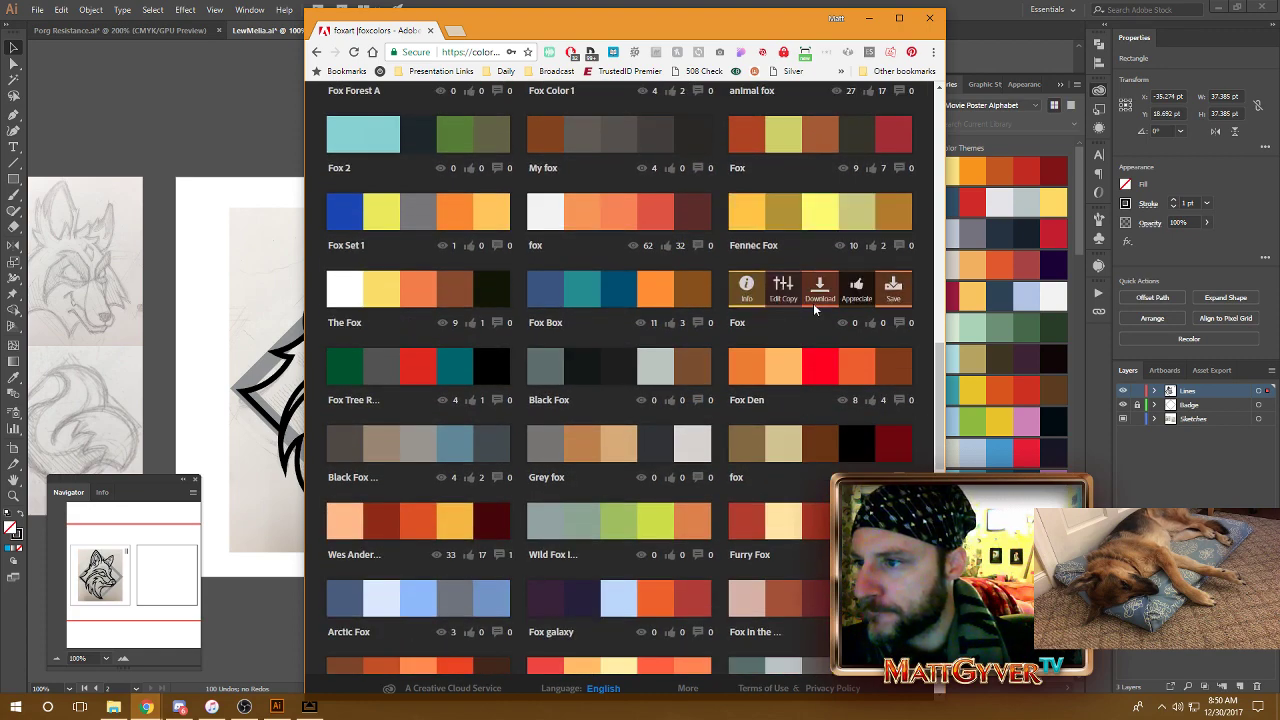
scroll(813, 303, "down", 2)
scroll(813, 303, "up", 2)
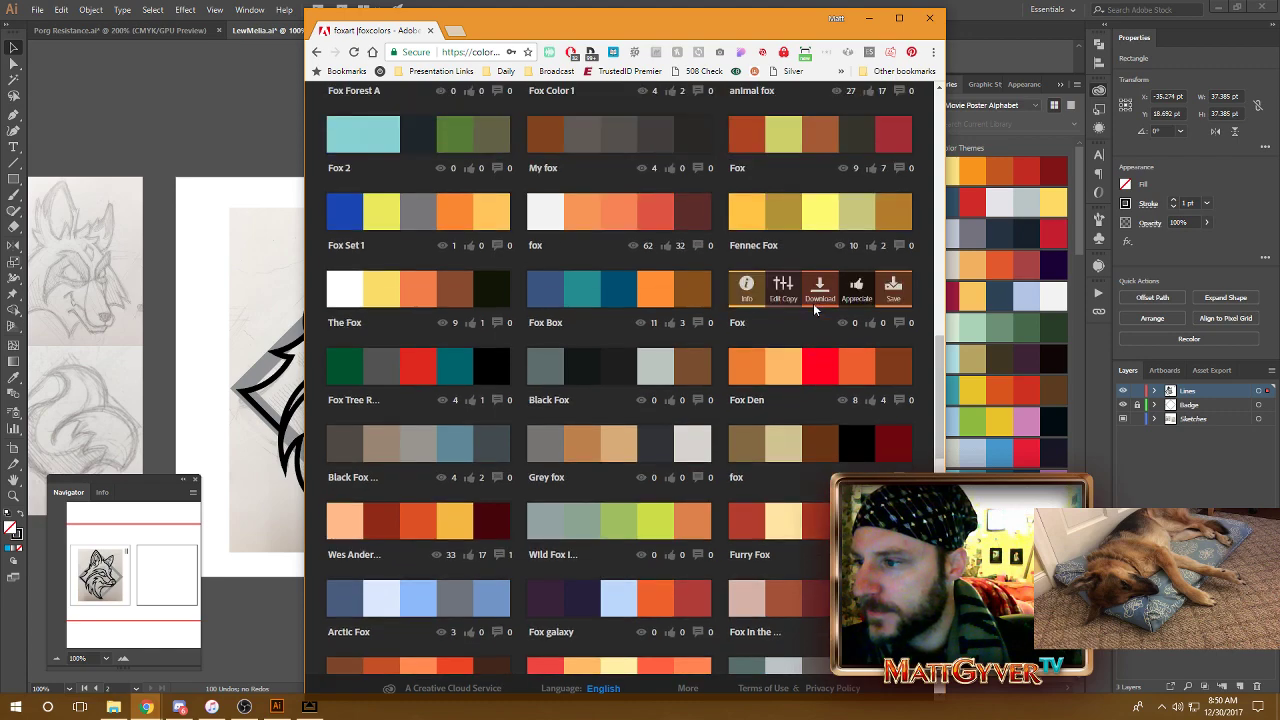
scroll(813, 303, "up", 2)
scroll(814, 310, "down", 6)
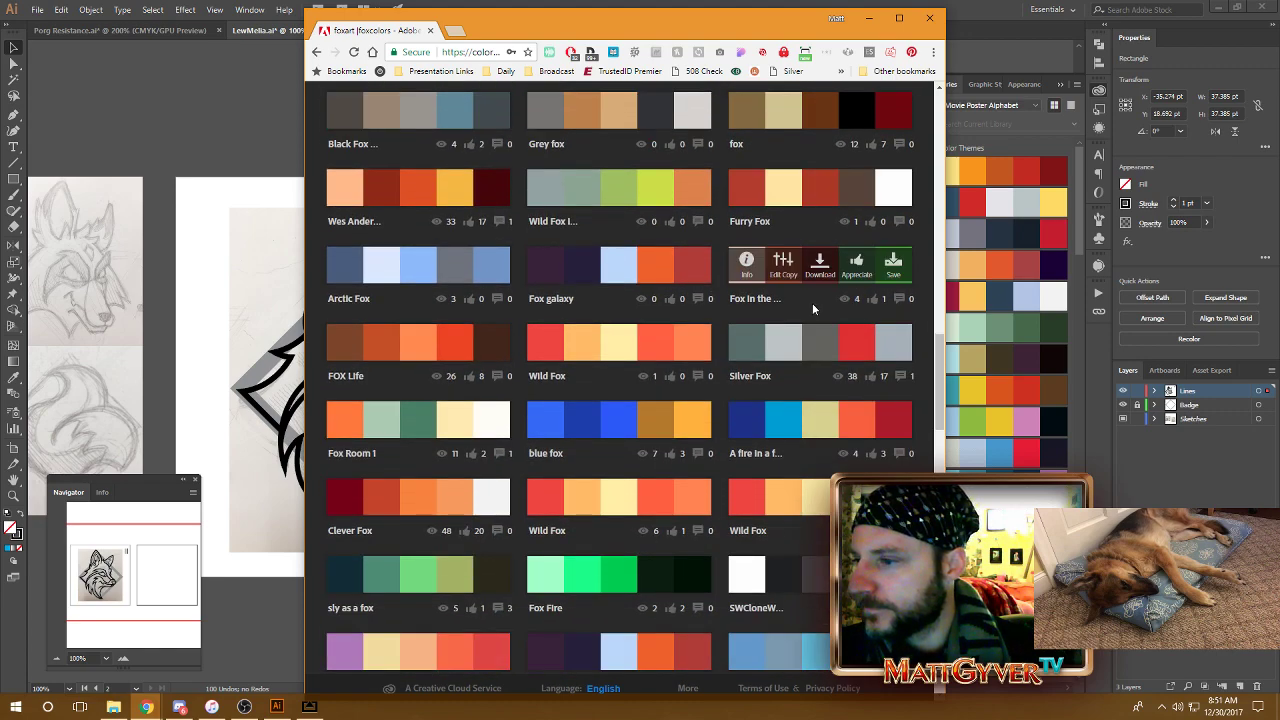
scroll(812, 303, "up", 7)
scroll(812, 303, "down", 9)
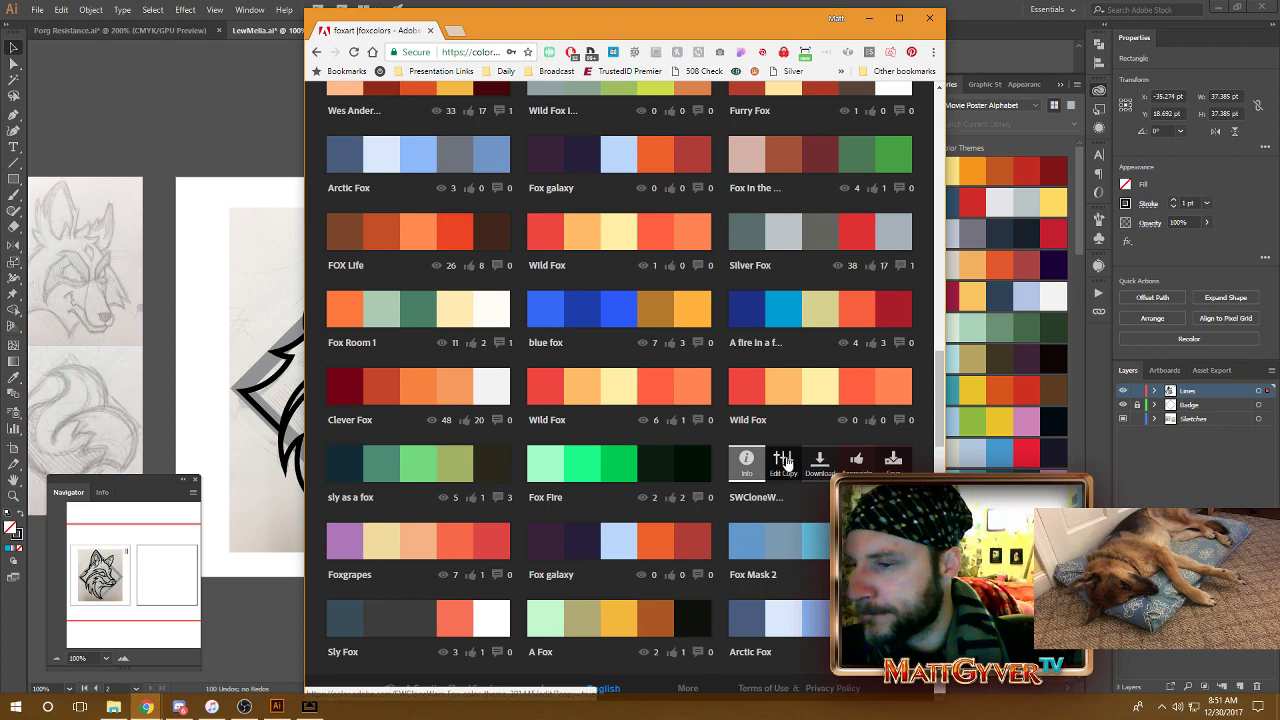
scroll(783, 459, "up", 6)
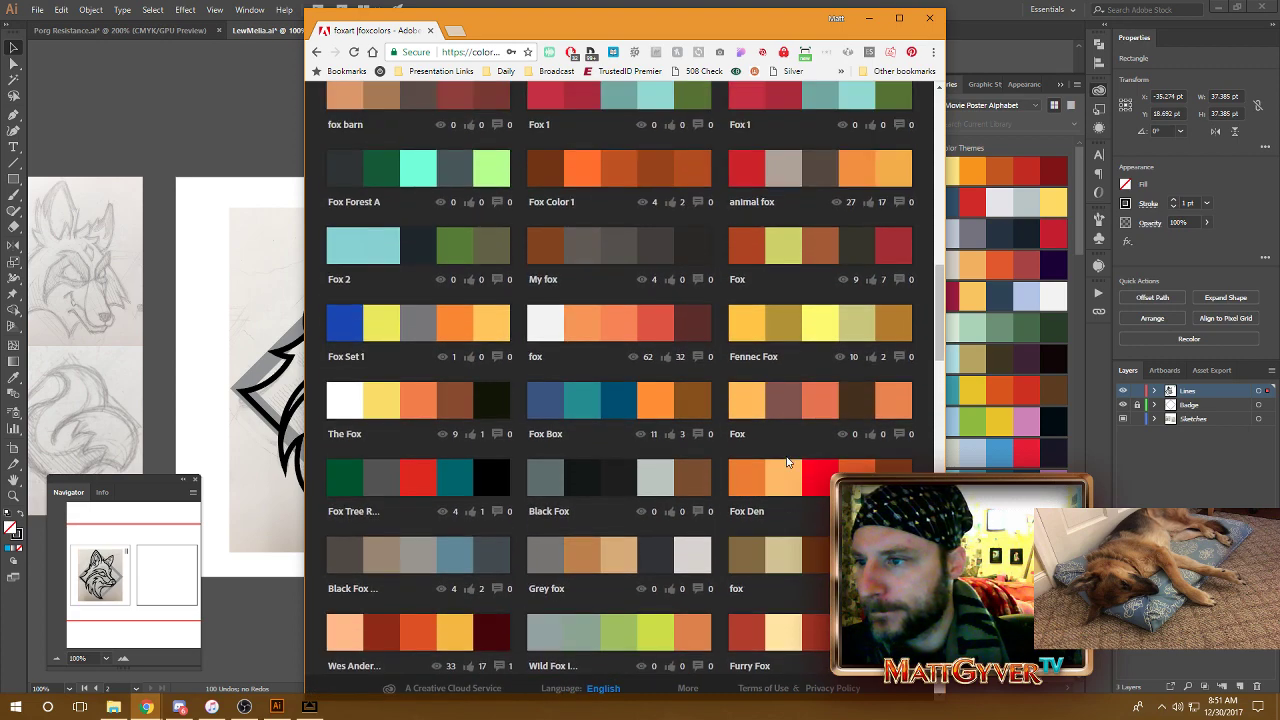
scroll(786, 462, "up", 1)
scroll(786, 462, "up", 1)
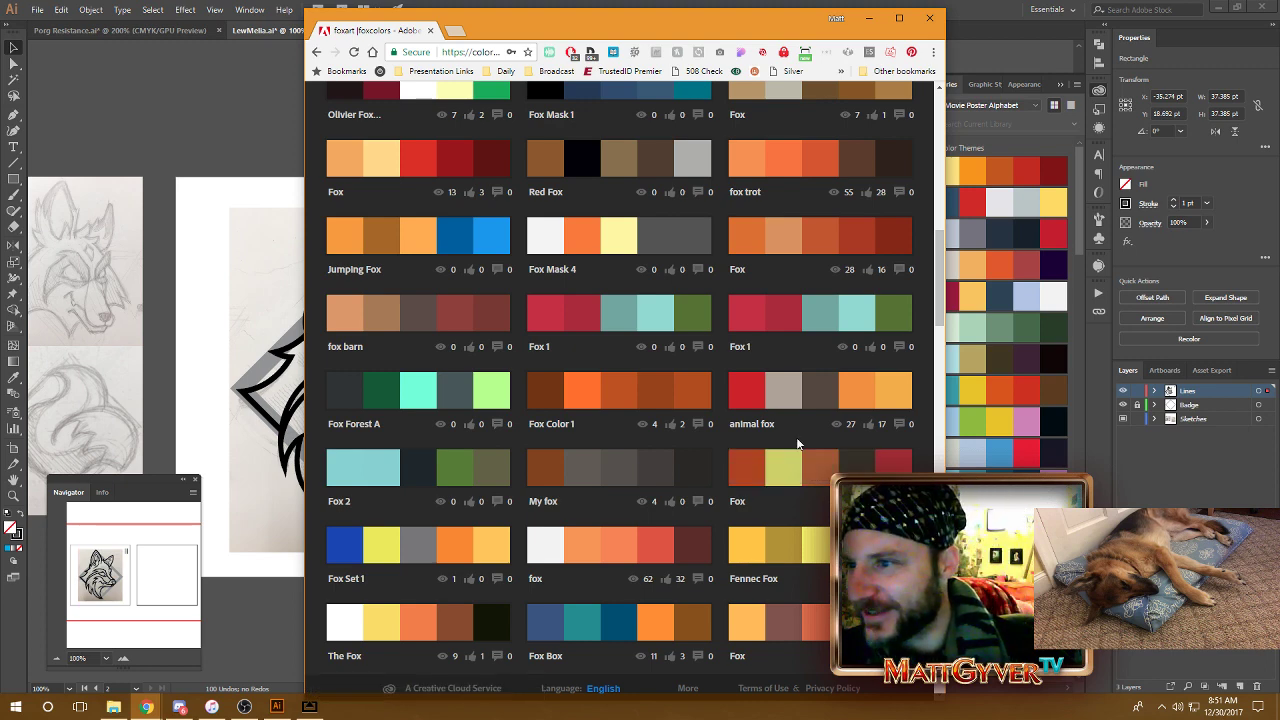
Download the "fox trot" color theme as an ASE file.
scroll(790, 334, "up", 2)
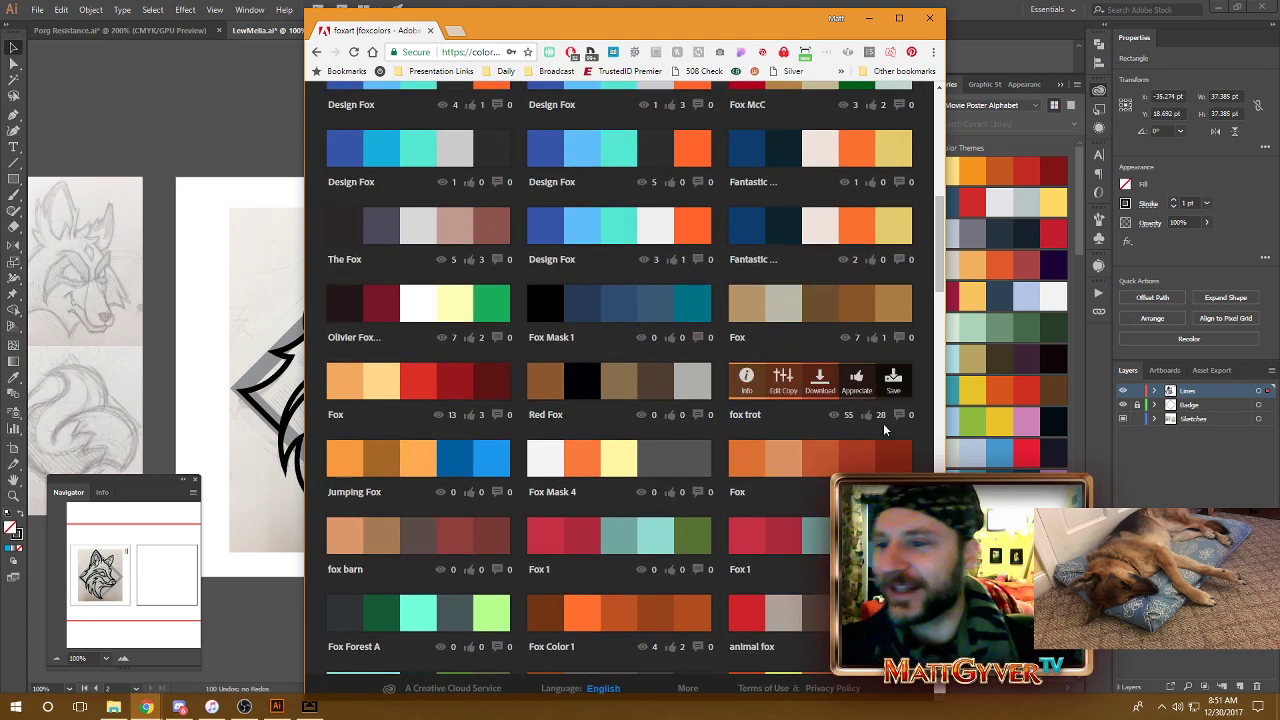
mouse_move(805, 392)
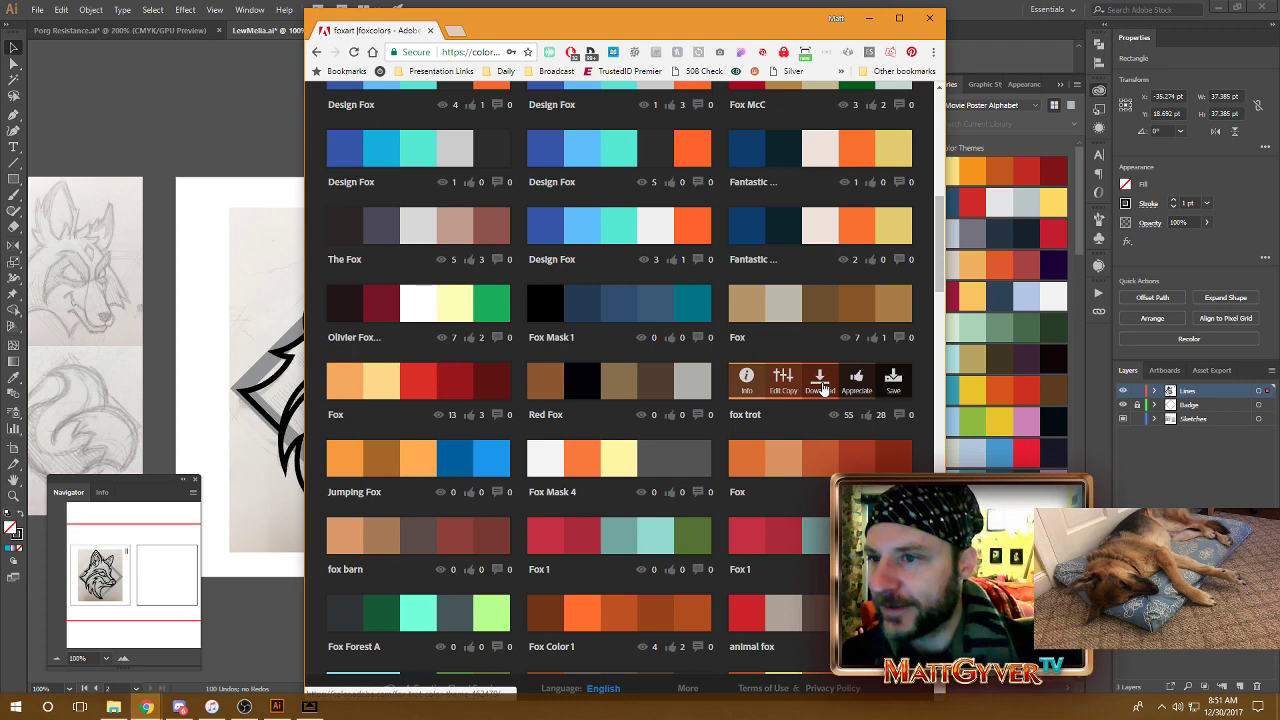
left_click(820, 382)
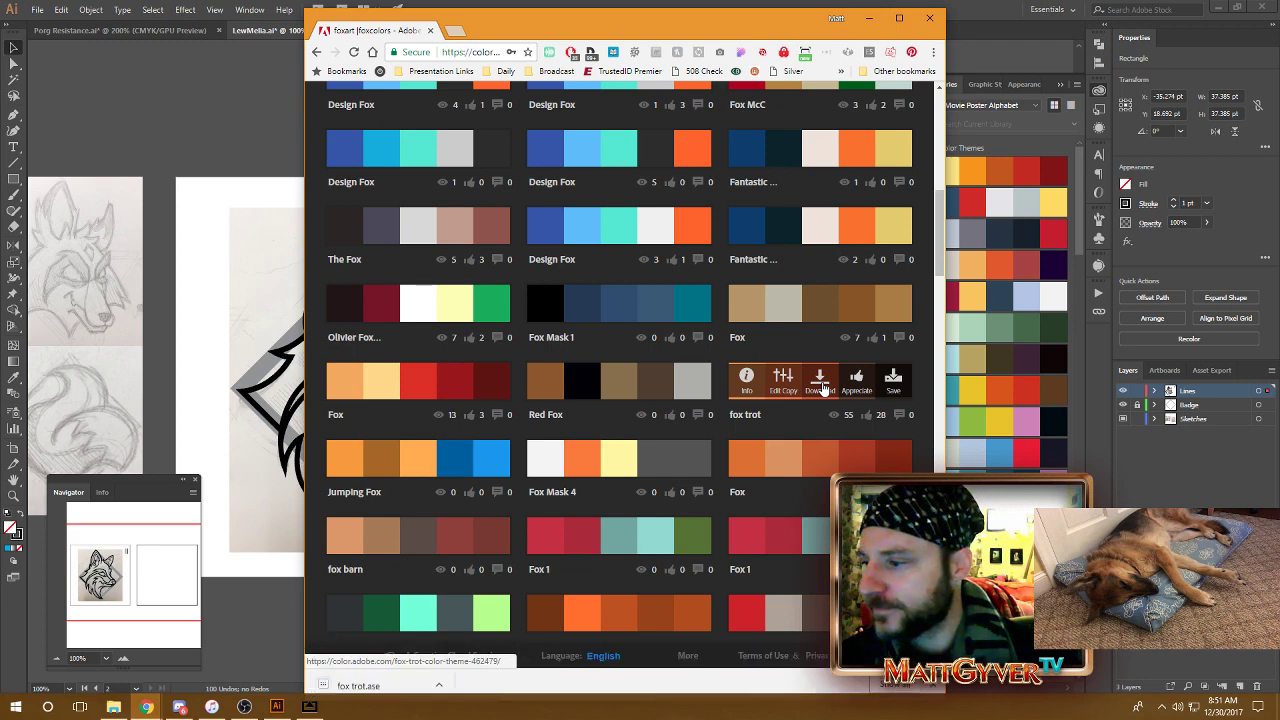
Save the tan-and-brown "Fox" theme just above "fox trot" to the Movie Poster Alphabet library.
mouse_move(845, 305)
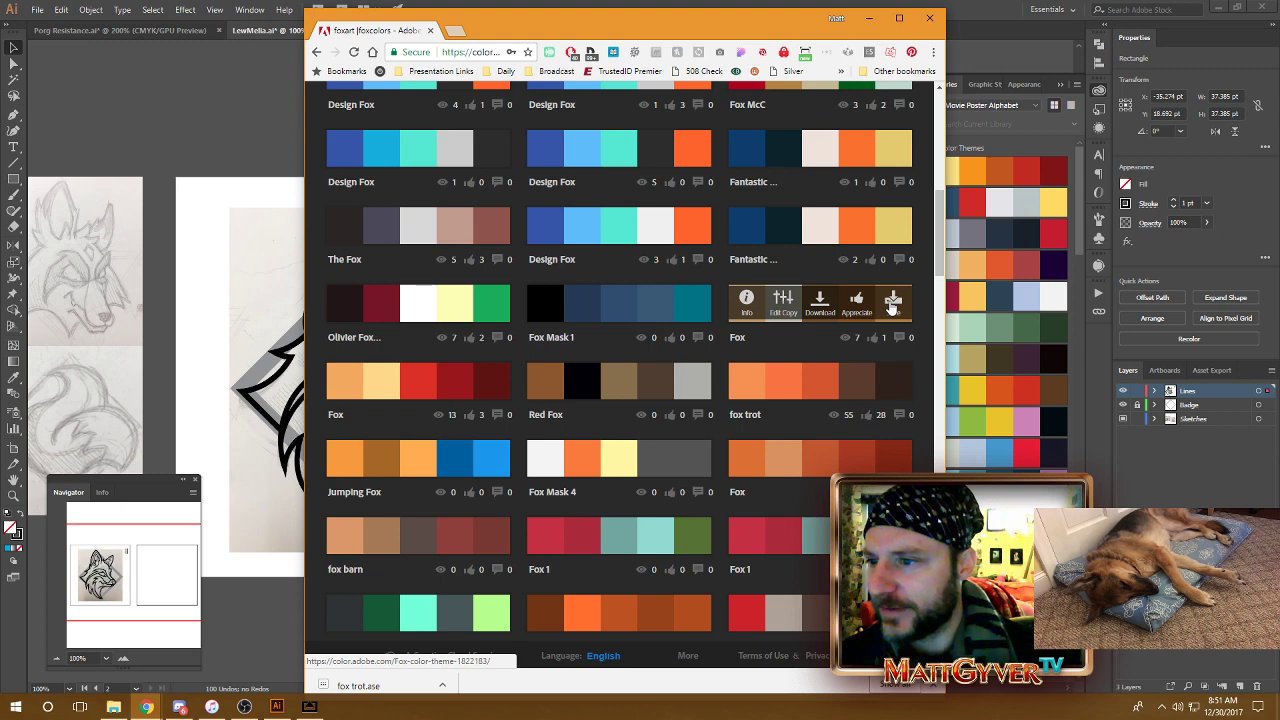
left_click(892, 302)
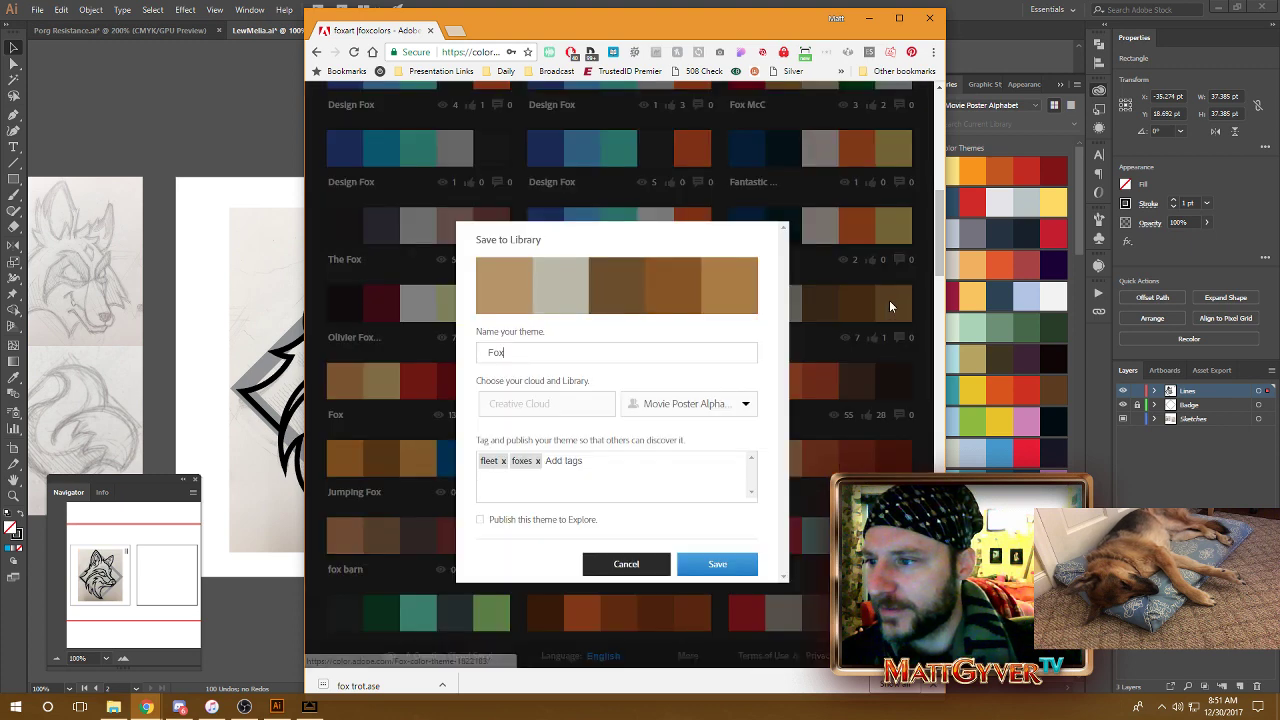
left_click(748, 405)
scroll(752, 462, "down", 1)
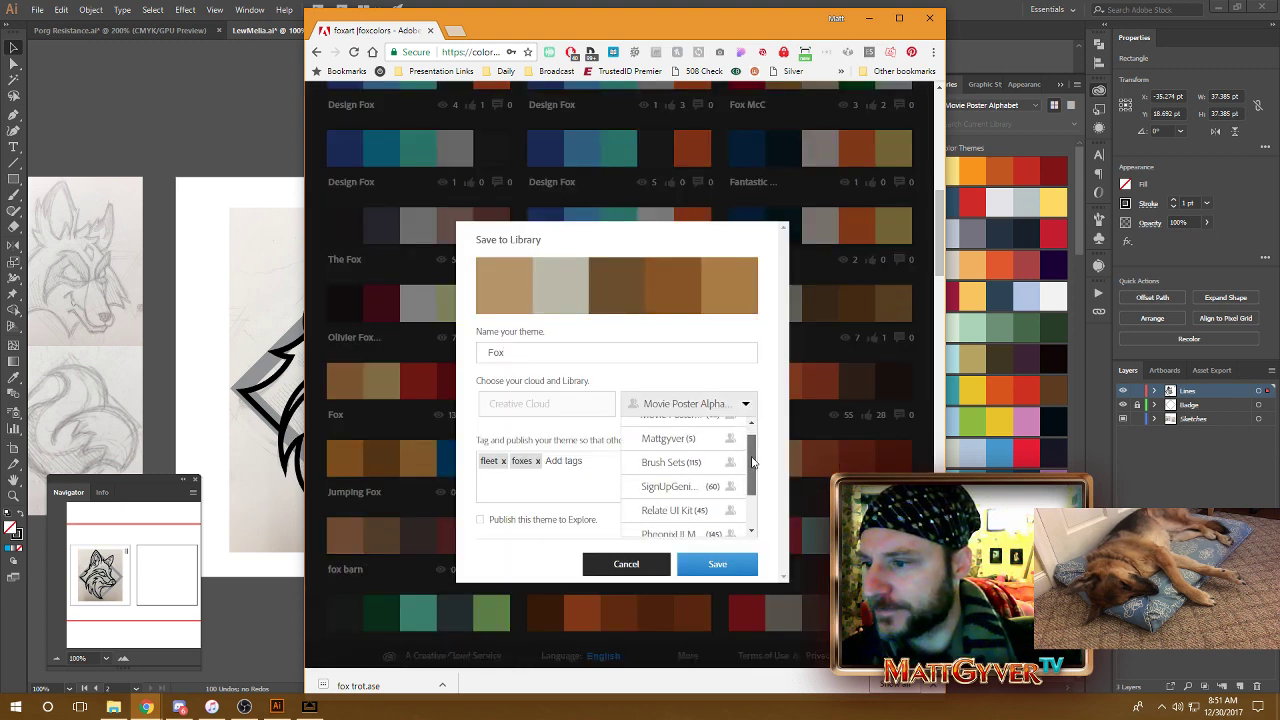
scroll(752, 462, "up", 1)
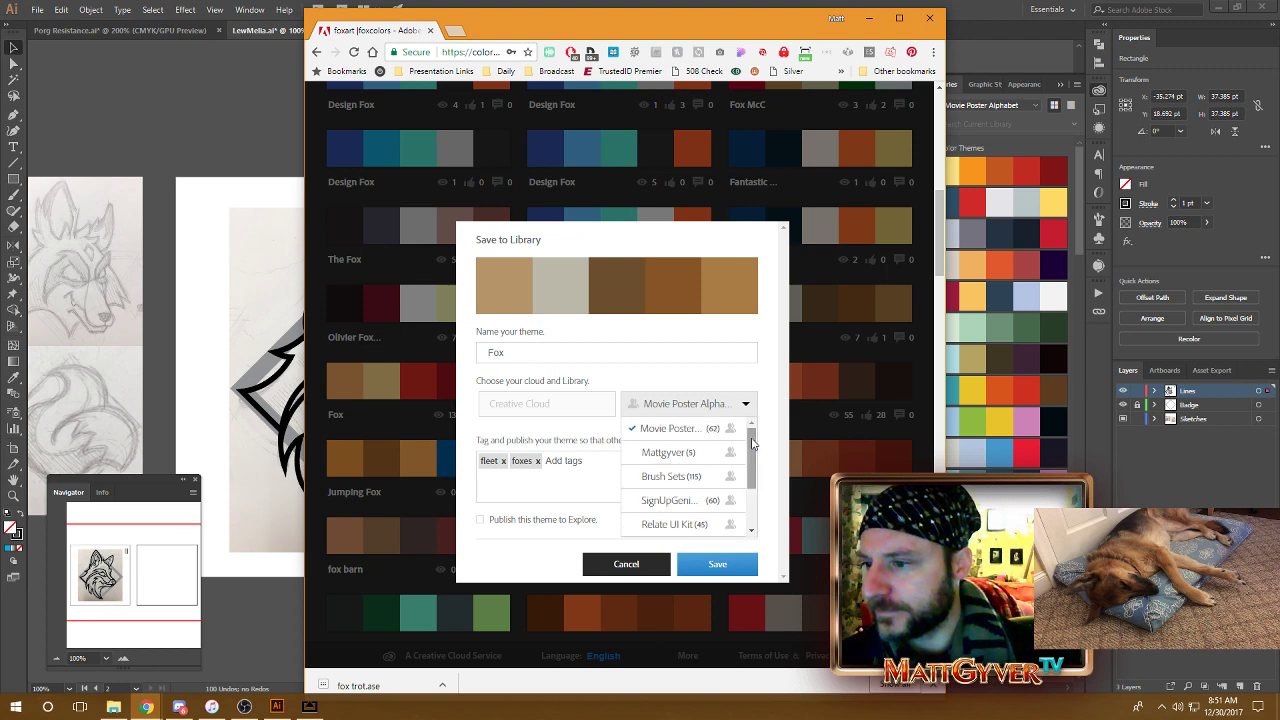
left_click(697, 430)
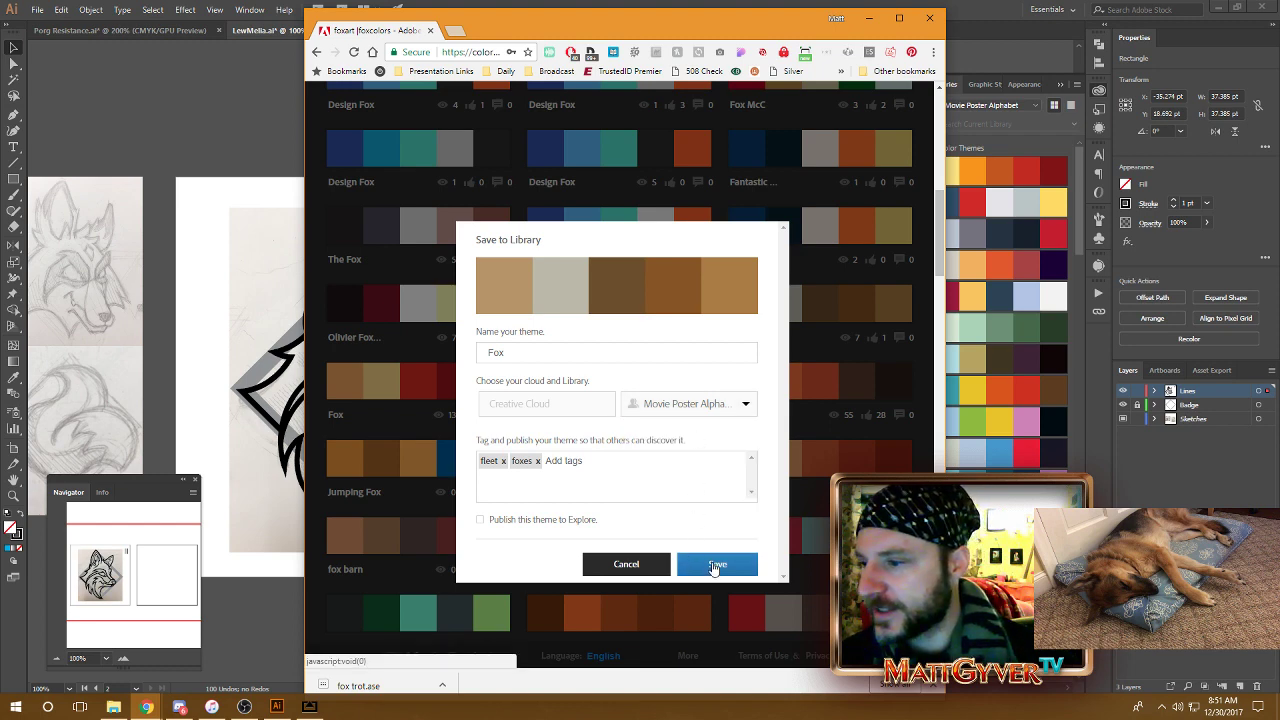
left_click(714, 566)
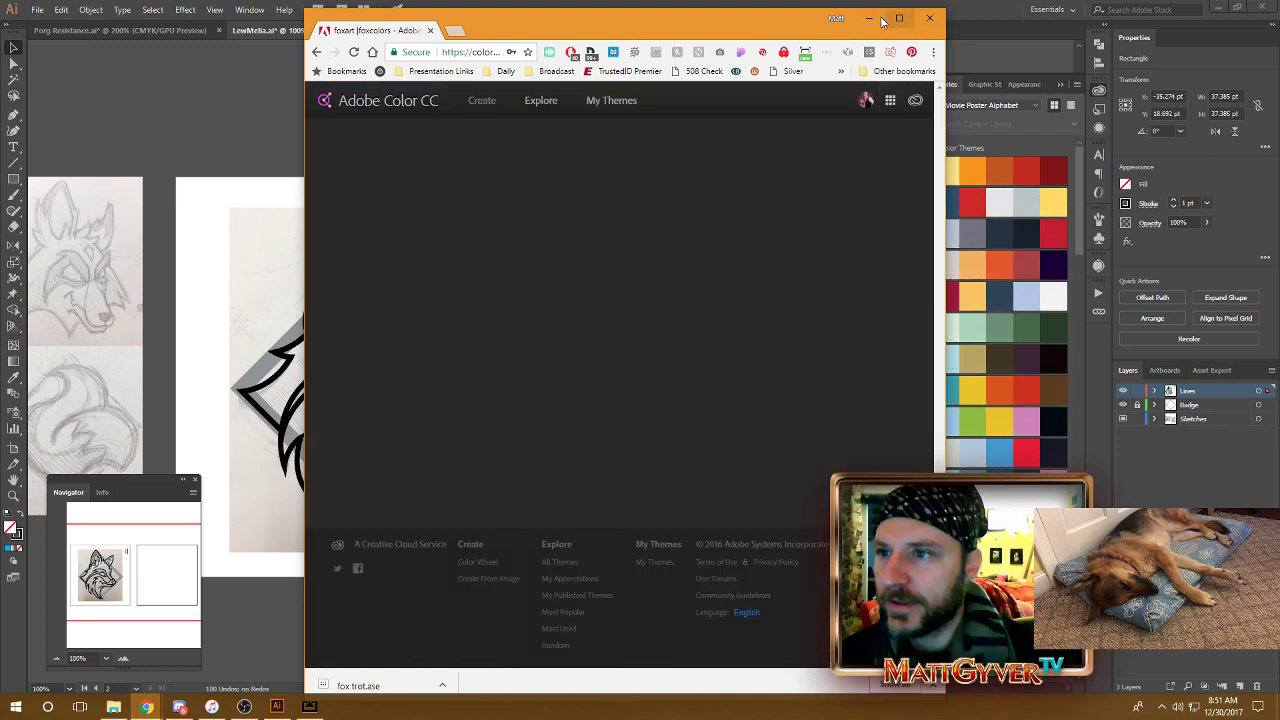
Switch to Illustrator and deselect the small square between the two artboards.
left_click(877, 17)
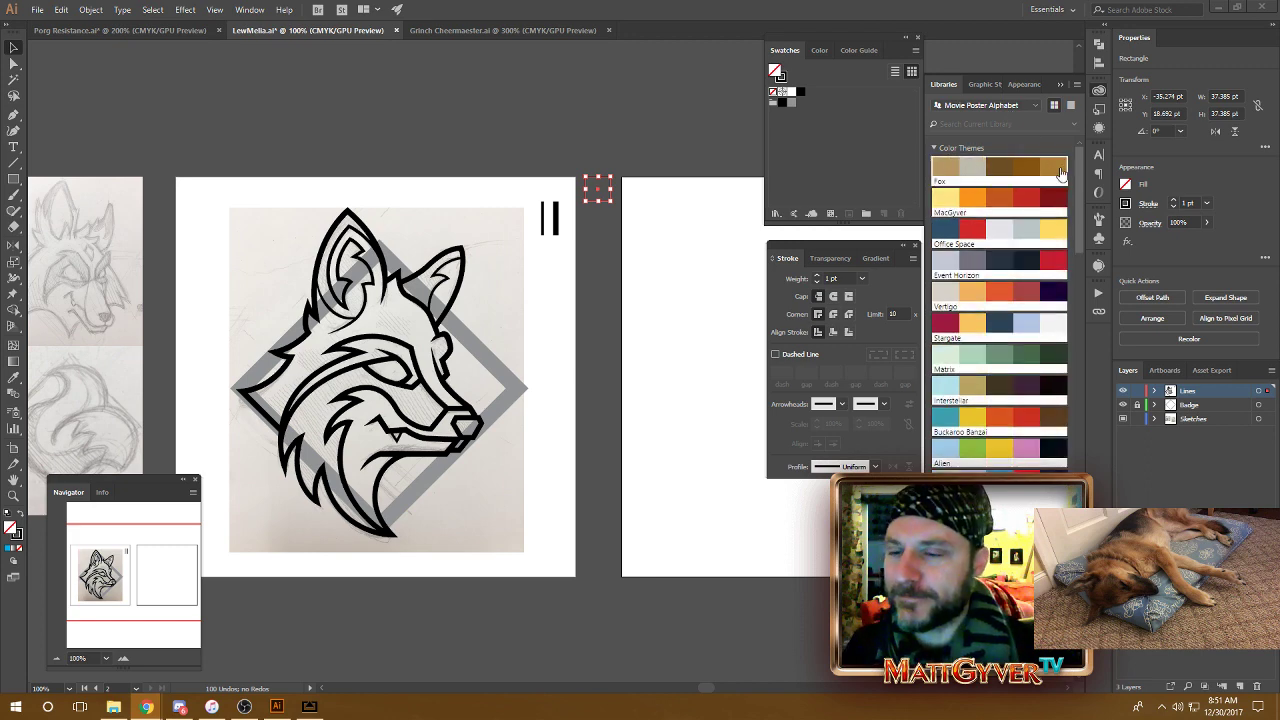
left_click(681, 153)
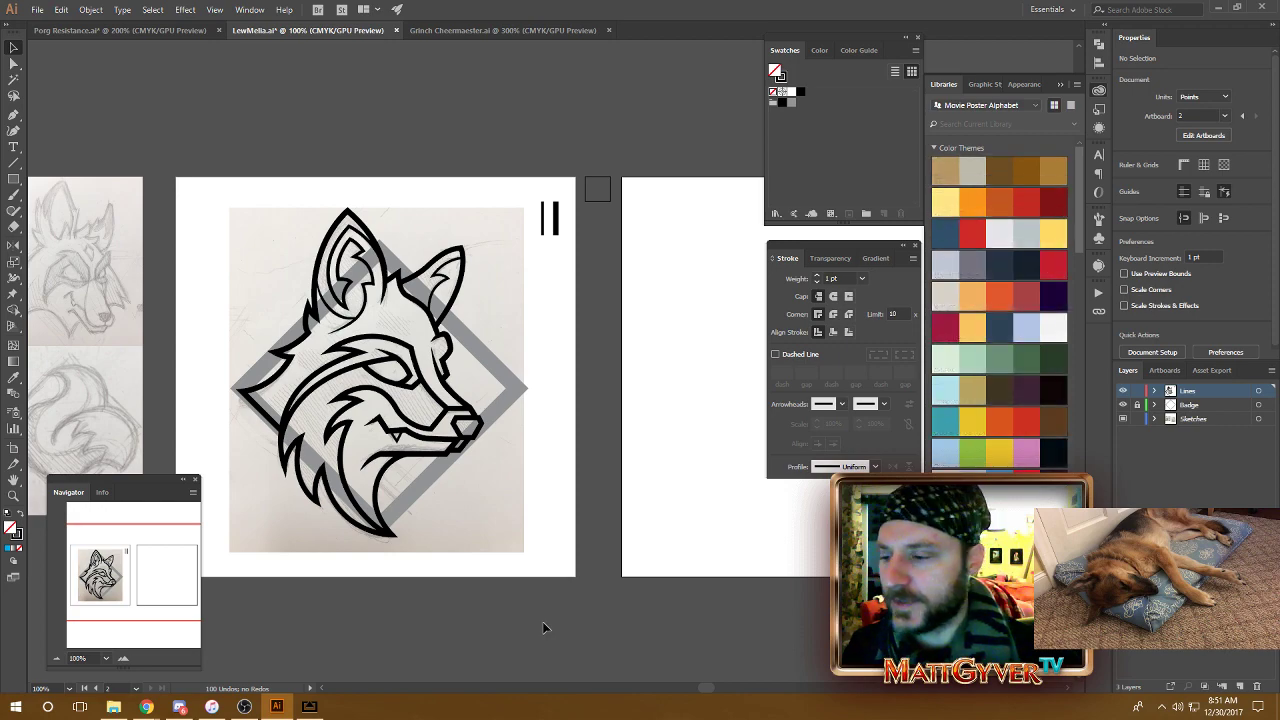
Return to the "fox" search results in Chrome and save the "fox trot" theme to the Movie Poster Alphabet library.
mouse_move(147, 707)
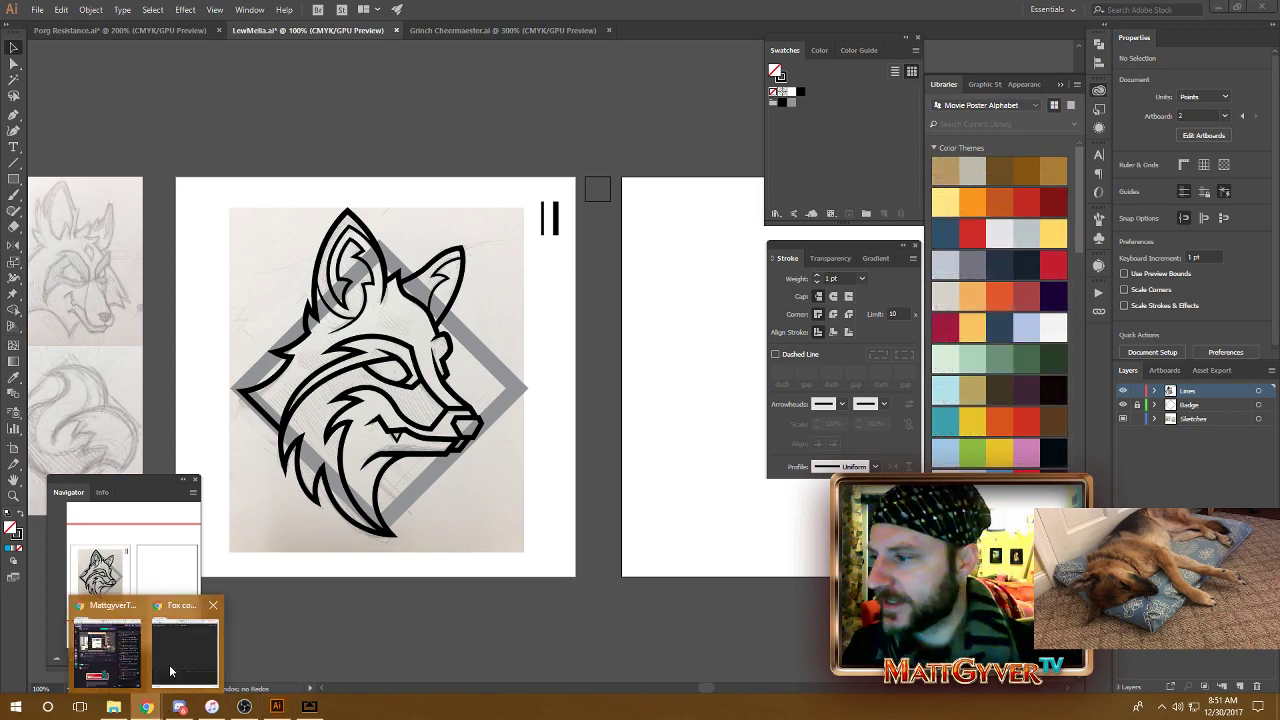
left_click(169, 664)
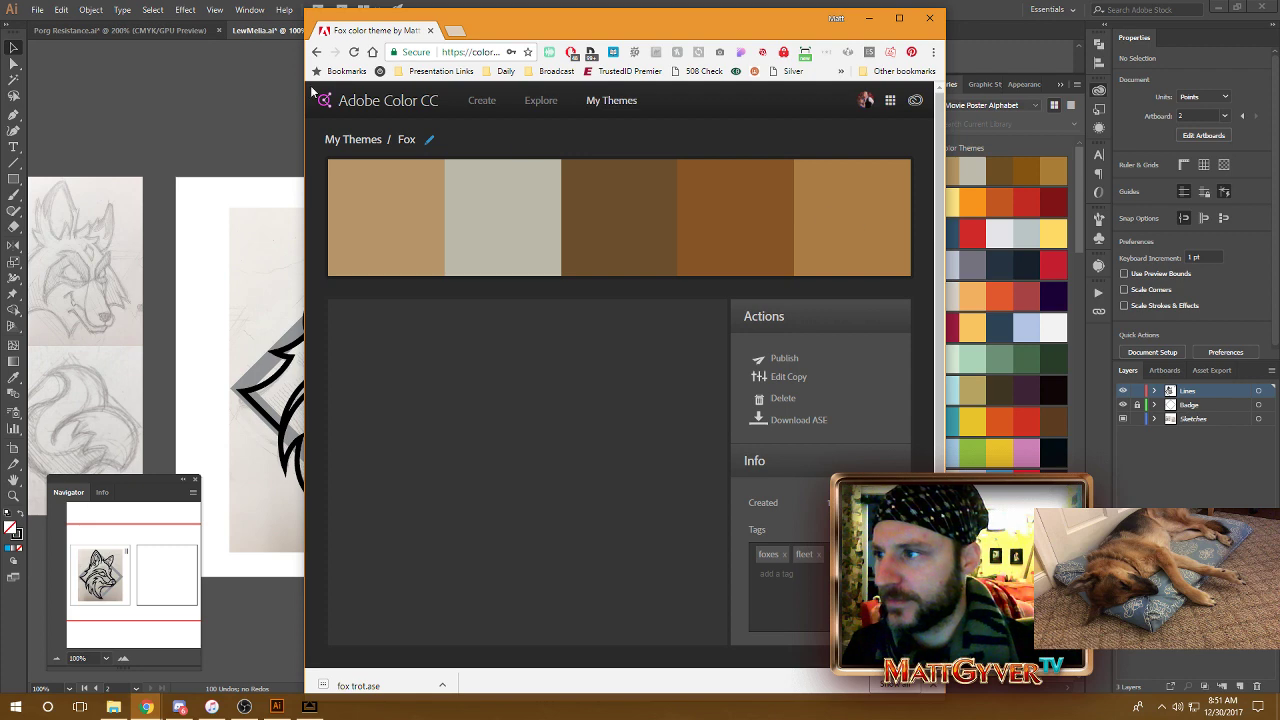
left_click(316, 52)
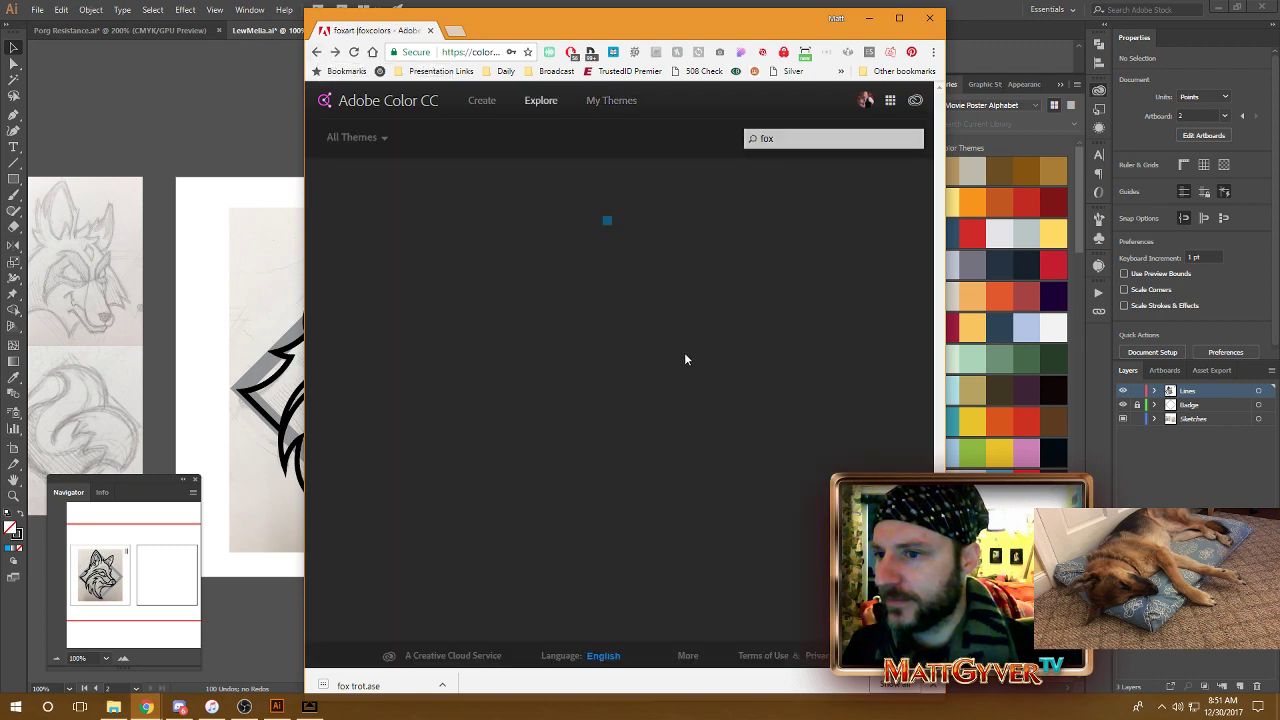
mouse_move(827, 291)
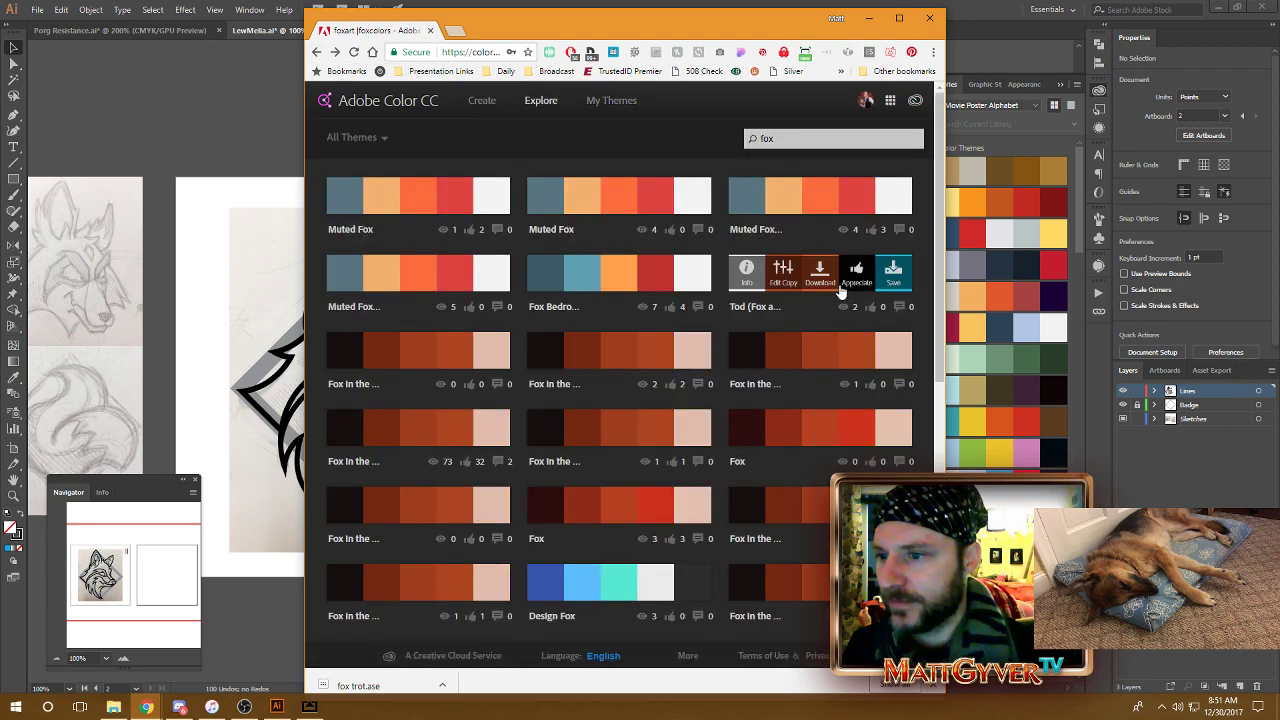
left_click_drag(940, 256, 934, 450)
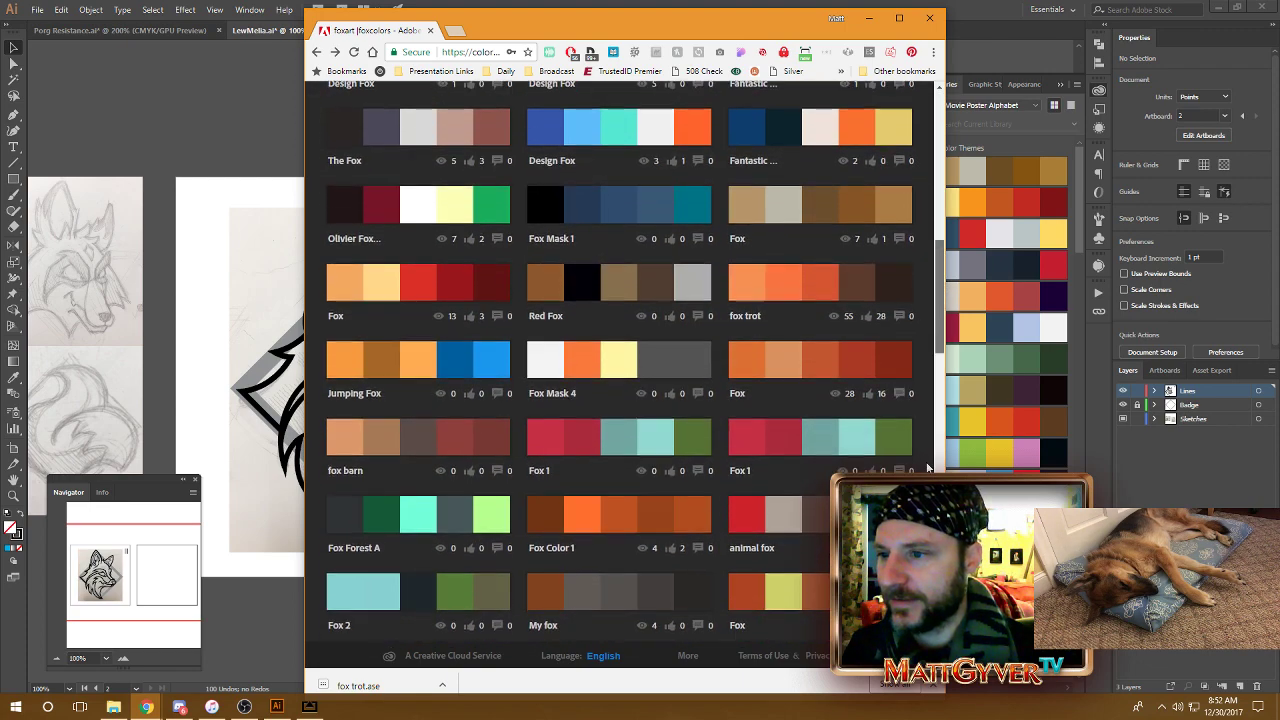
mouse_move(834, 278)
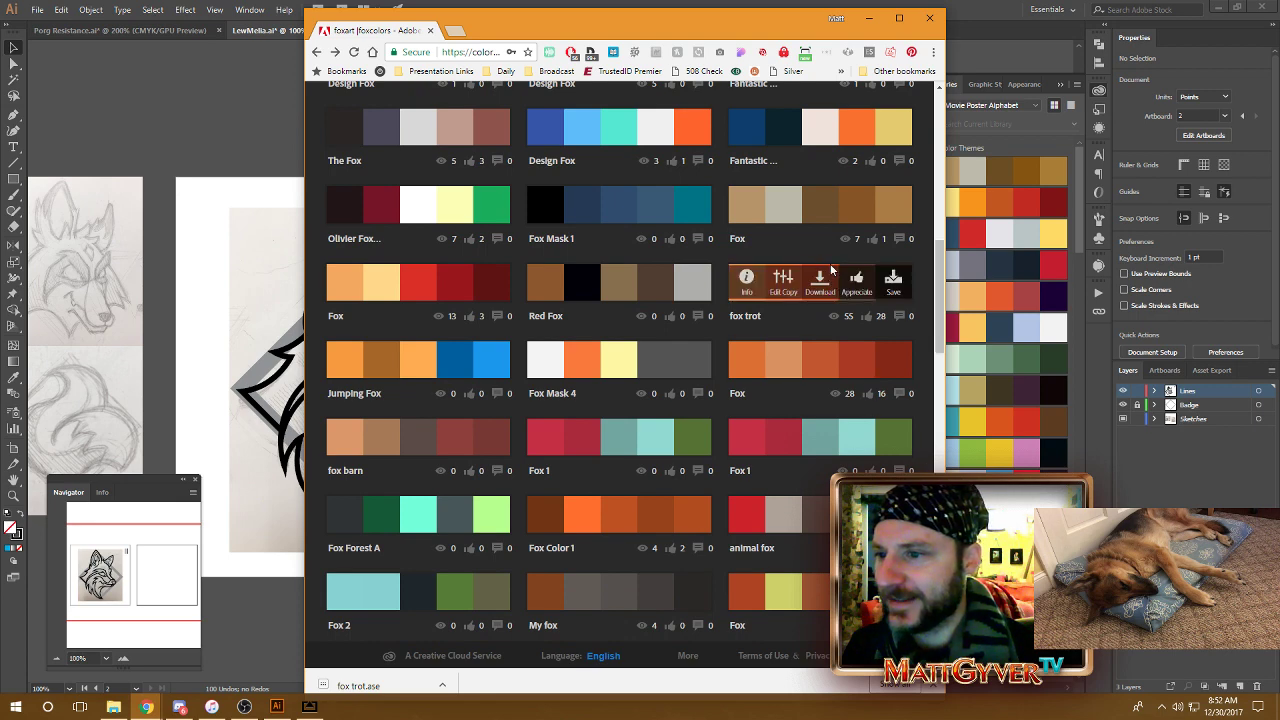
left_click(893, 283)
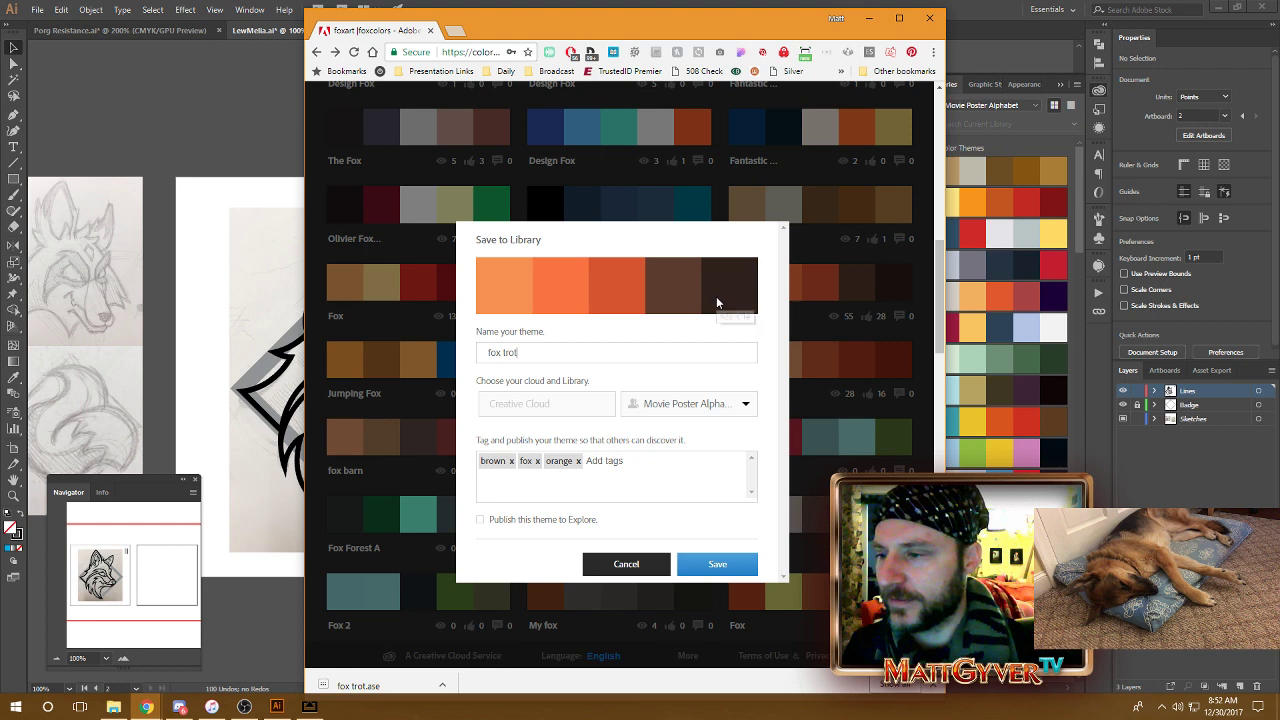
left_click(717, 565)
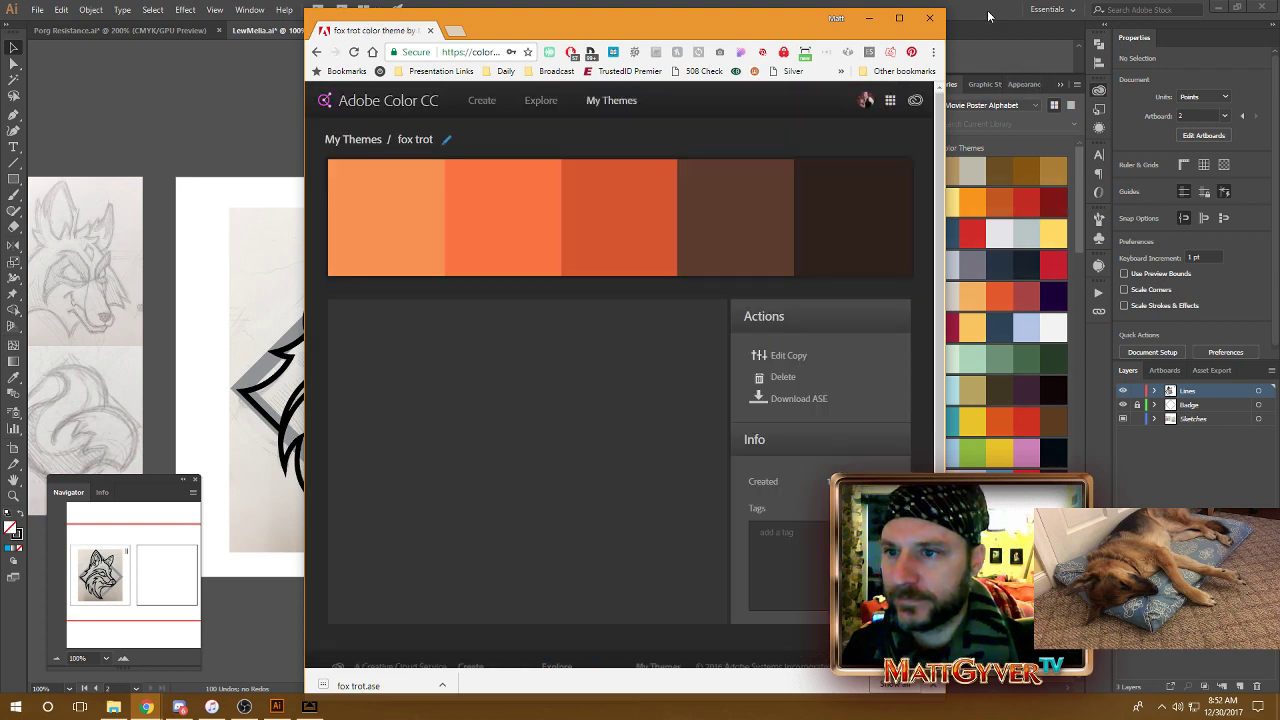
Switch to Illustrator and delete the "Fox" color theme from the Movie Poster Alphabet library.
left_click(987, 17)
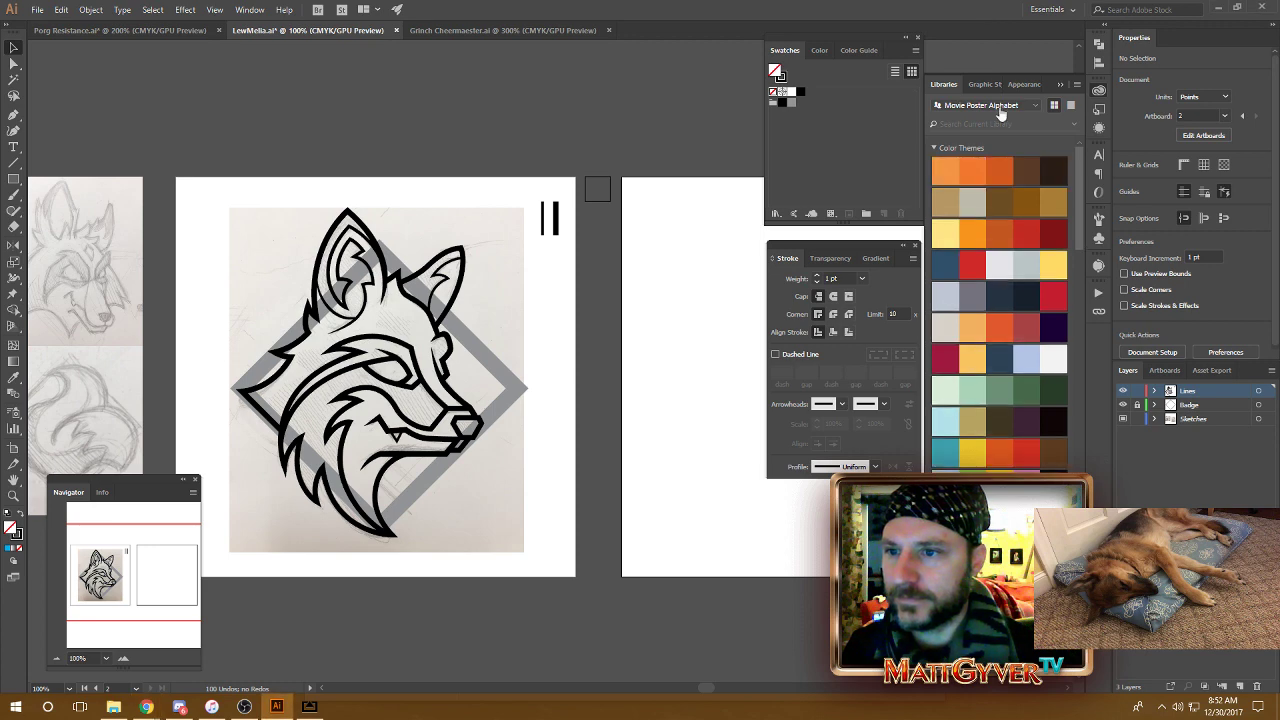
left_click(1010, 207)
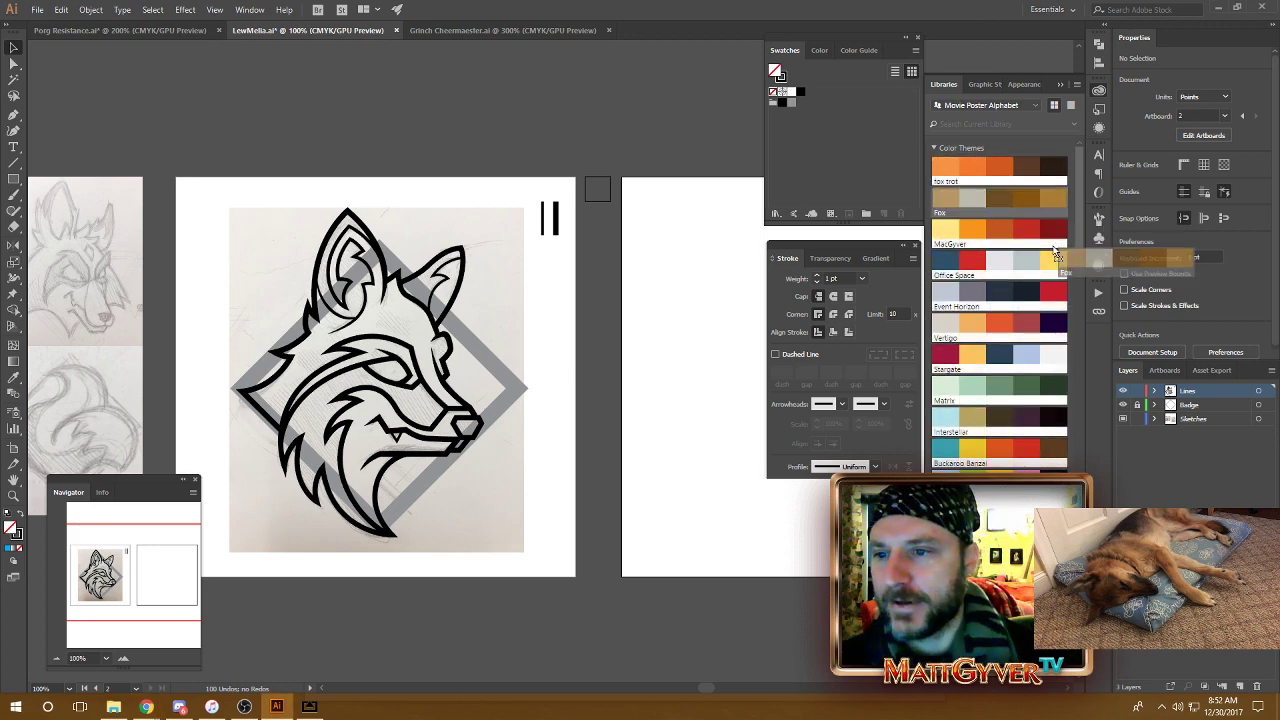
key("Delete")
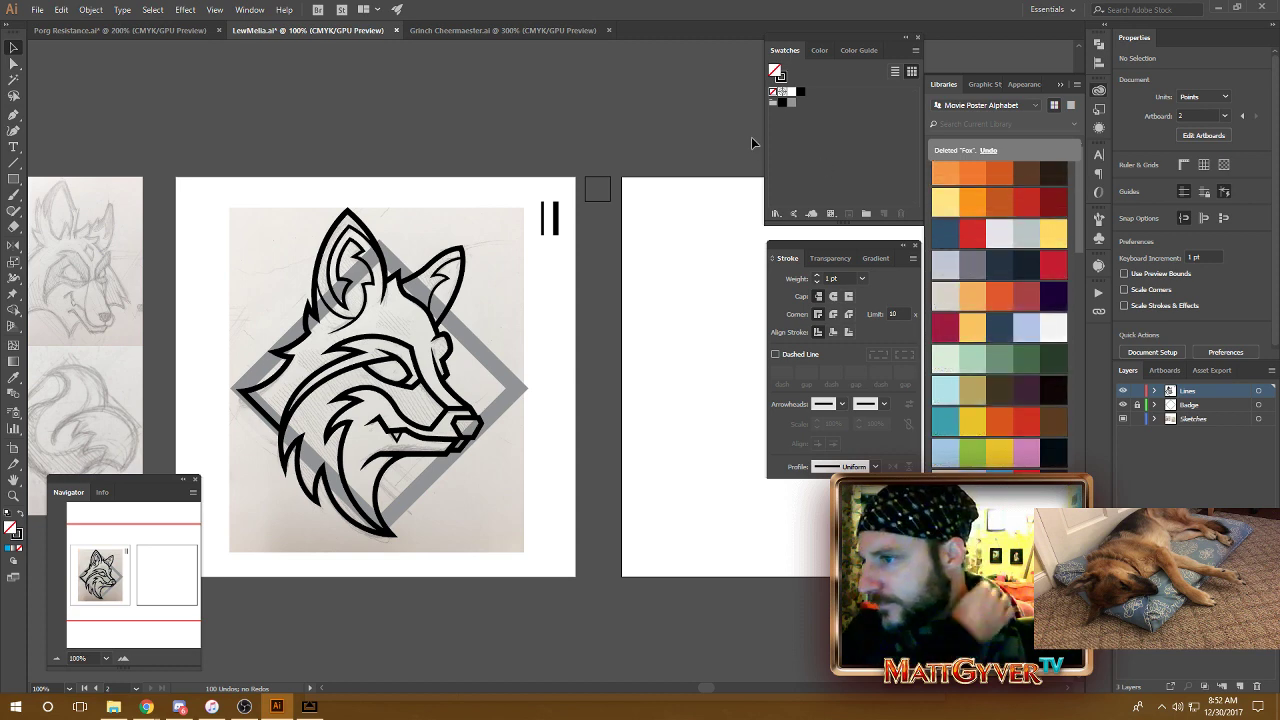
Fill the small square between the artboards with the darkest brown of the "fox trot" theme and remove its stroke.
left_click_drag(595, 208, 594, 211)
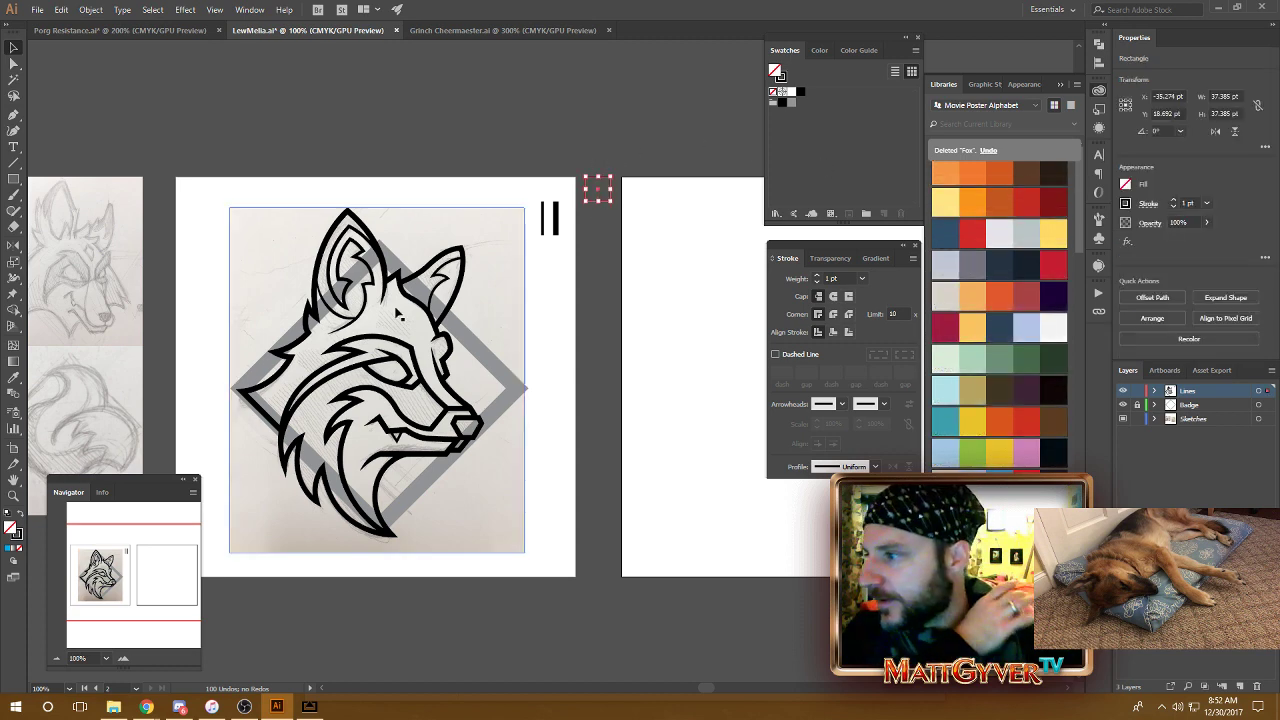
left_click(1053, 171)
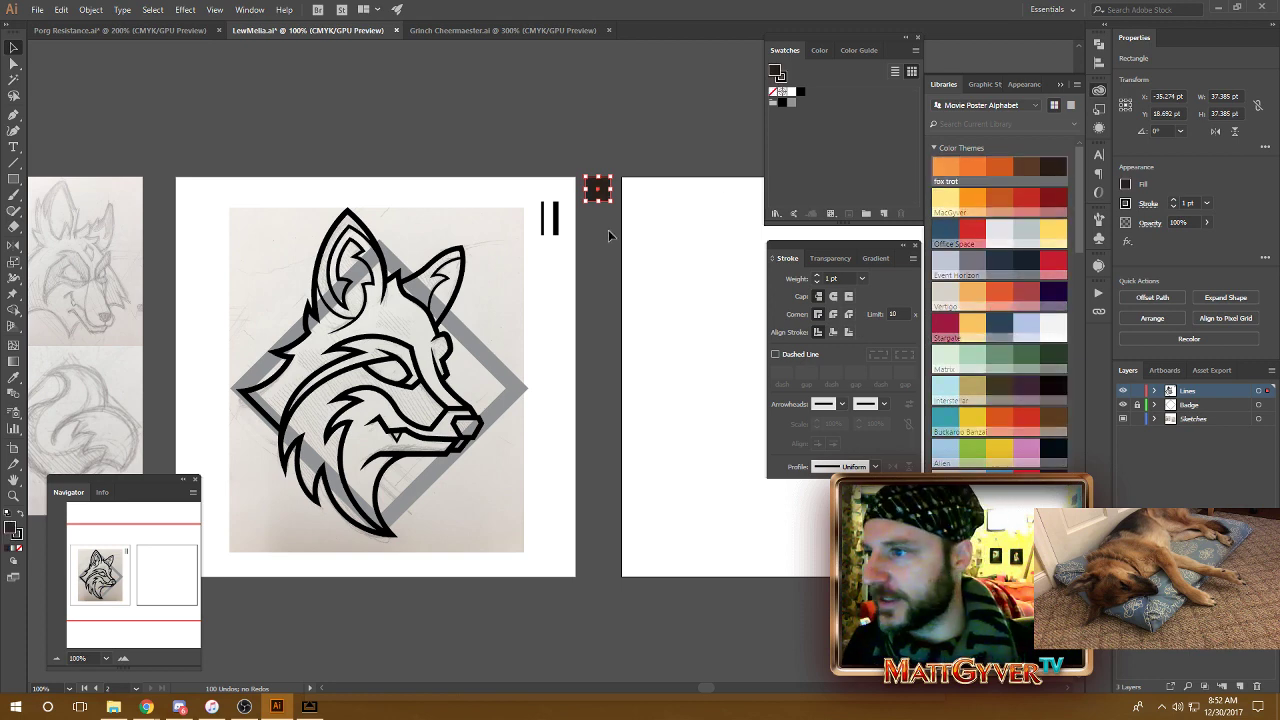
left_click(18, 537)
left_click(24, 548)
left_click(540, 322)
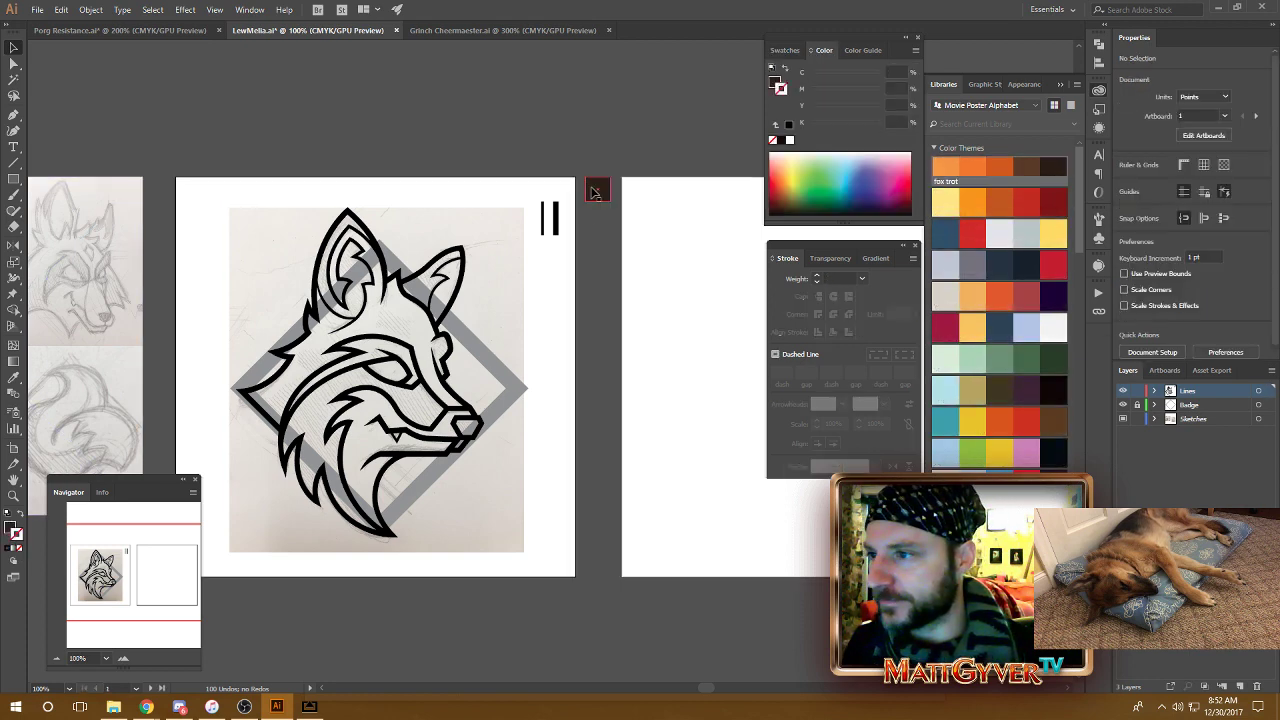
Duplicate the dark brown square directly below itself and fill the copy with the "fox trot" theme's dark orange.
left_click_drag(598, 190, 600, 224)
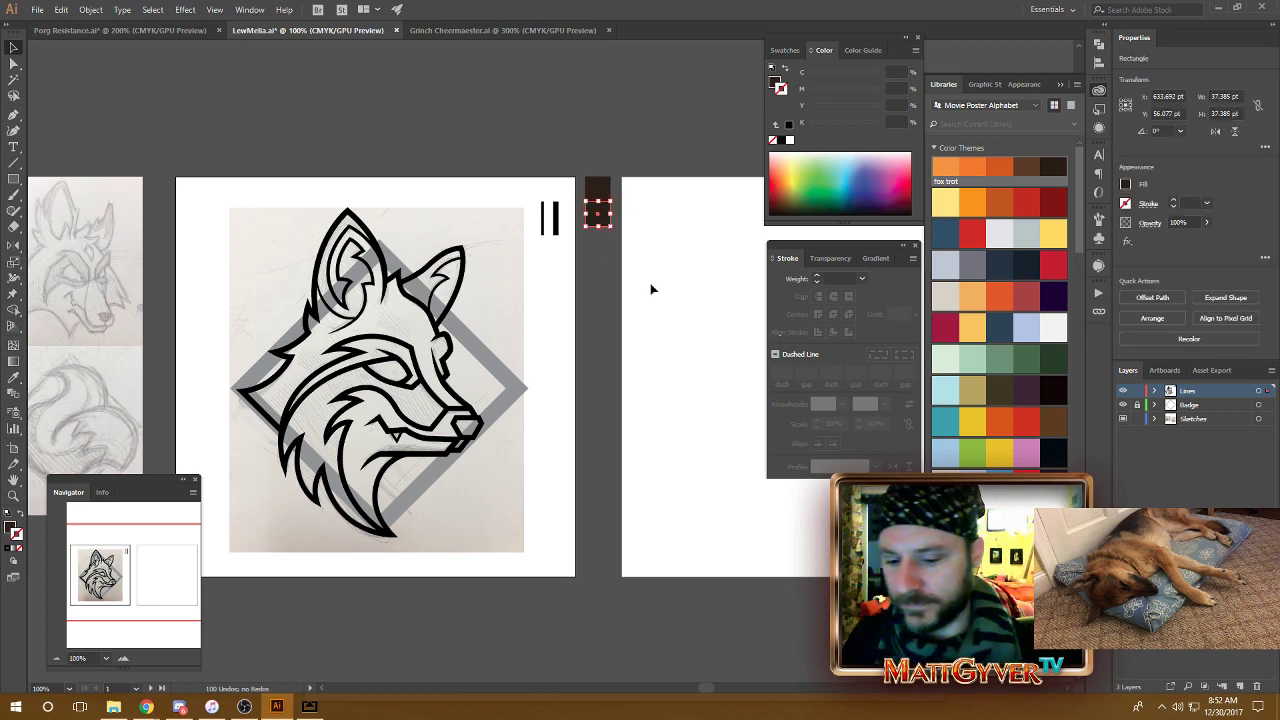
key("ctrl+equal")
key("ctrl+equal")
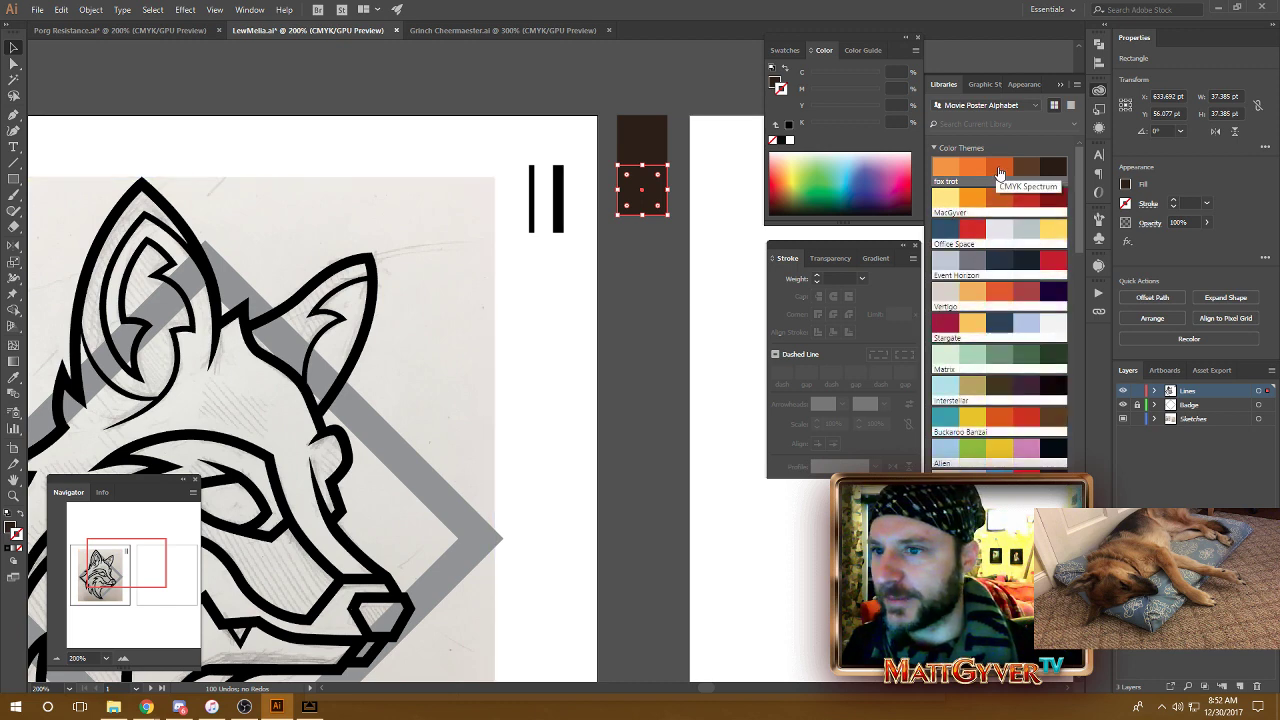
left_click(644, 268)
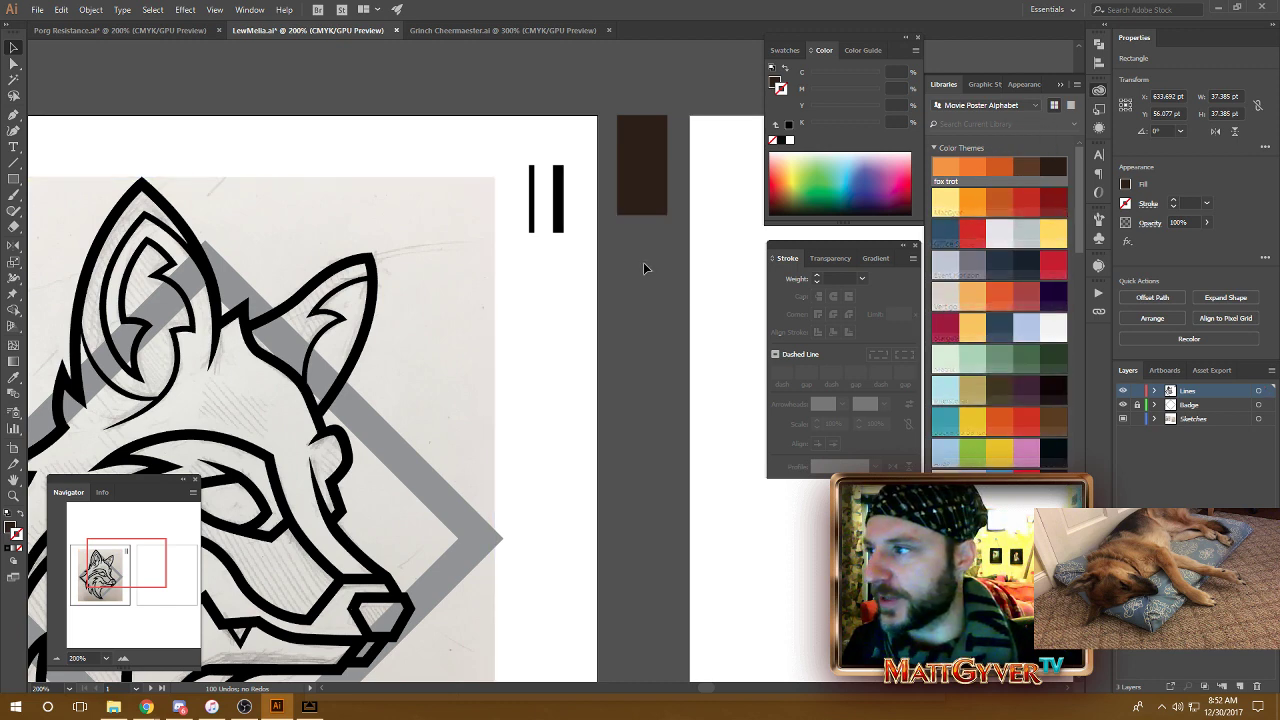
left_click(637, 186)
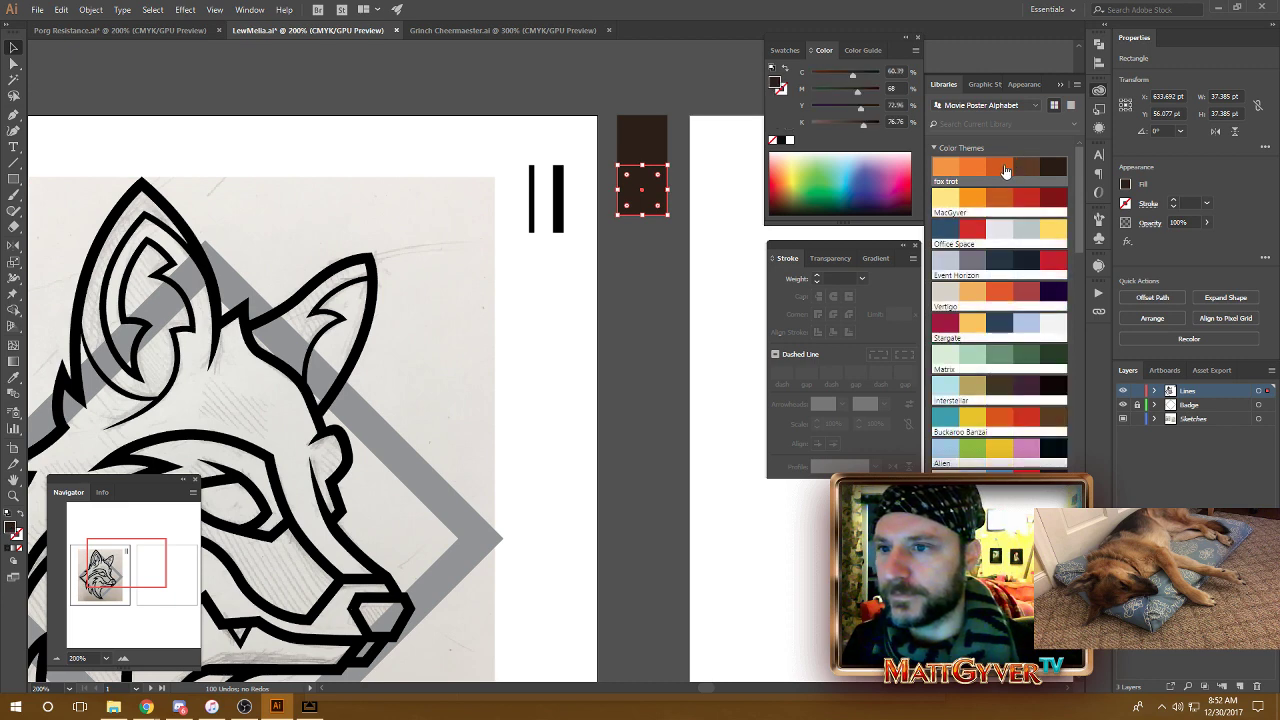
left_click(1006, 170)
Stack two more copies of the square below and fill them with the "fox trot" theme's bright orange and light orange.
left_click_drag(643, 190, 651, 278)
left_click(975, 170)
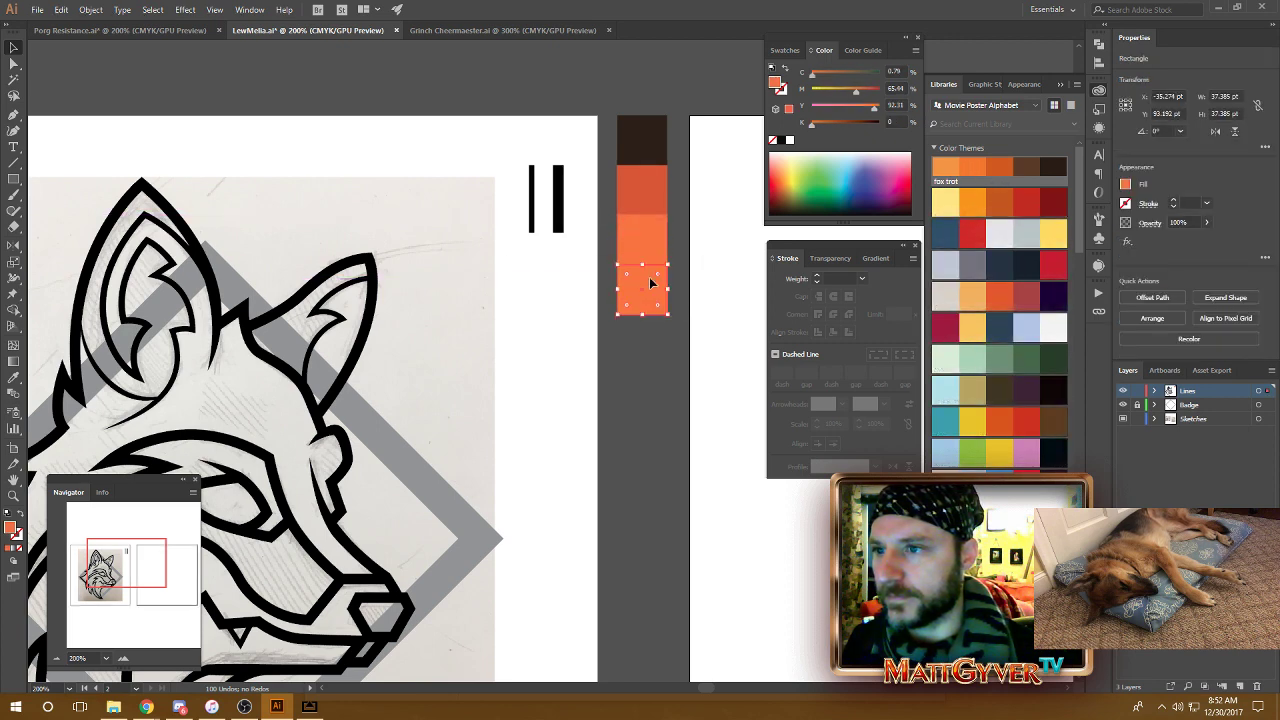
left_click(944, 168)
left_click(713, 322)
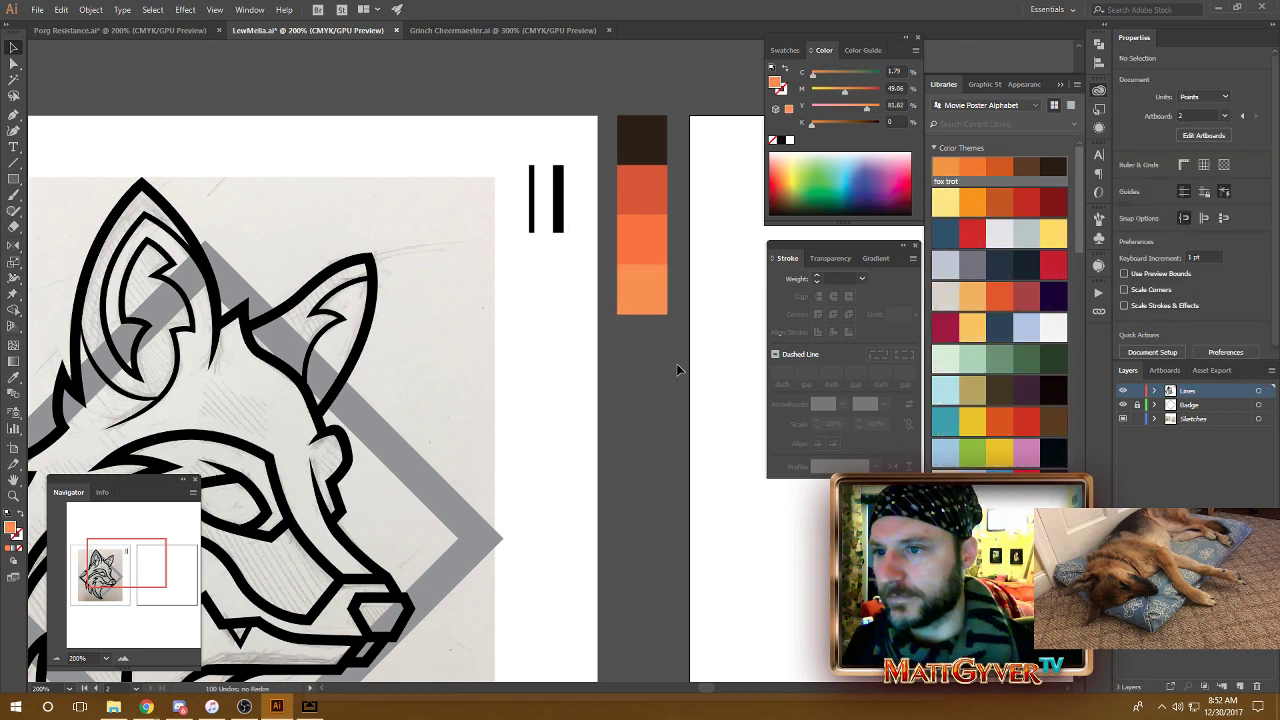
Duplicate the light orange square below itself and set the copy's fill to pale peach, C 0, M 14, Y 33, K 0.
left_click_drag(641, 290, 641, 338)
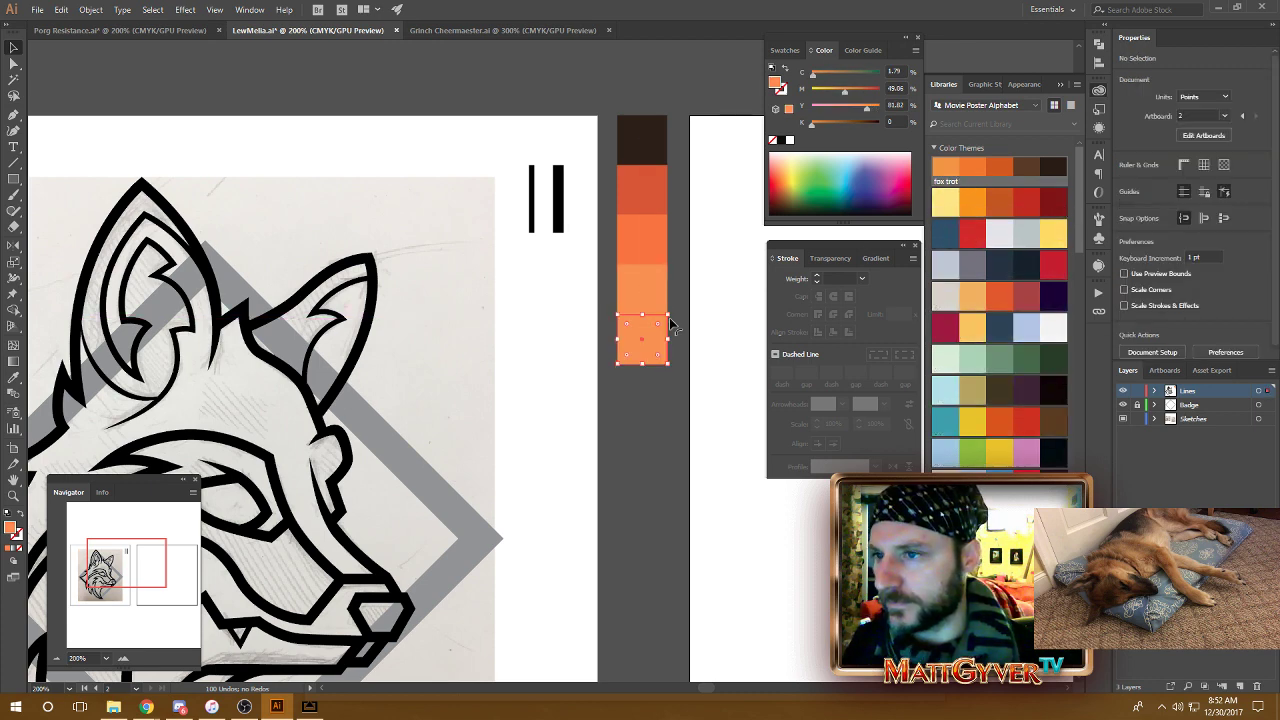
left_click_drag(844, 91, 822, 105)
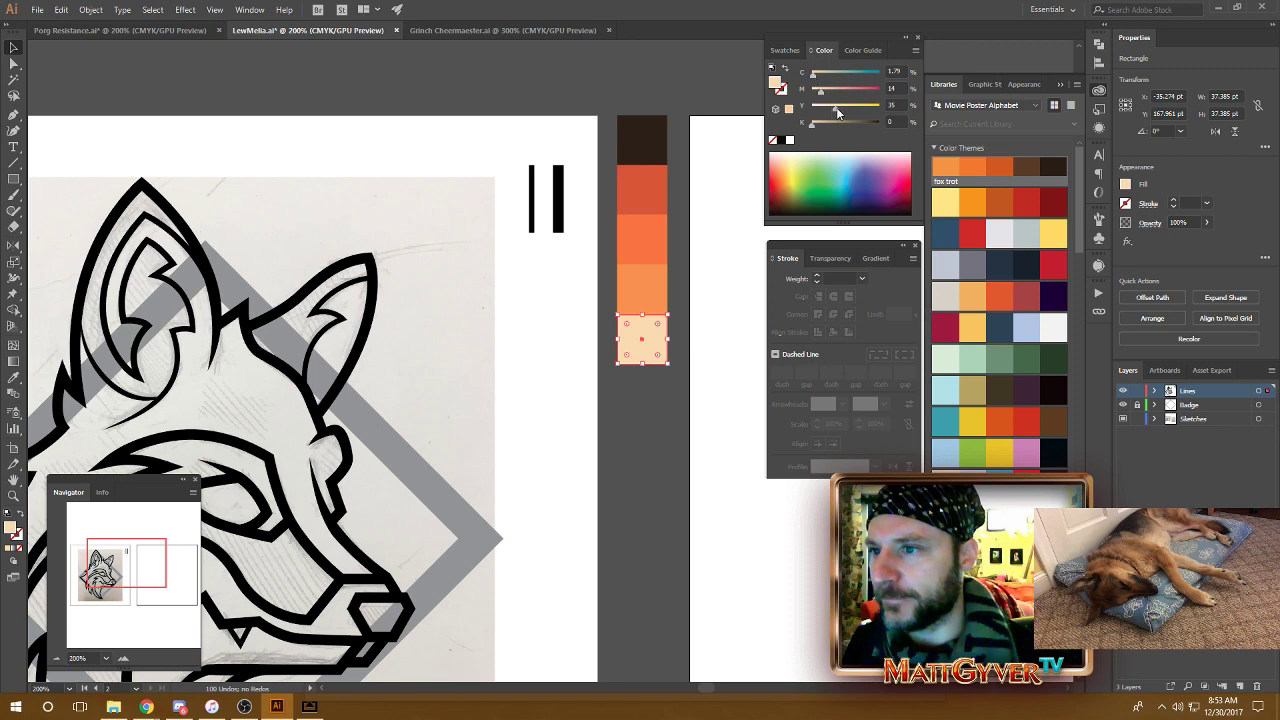
left_click_drag(813, 76, 810, 83)
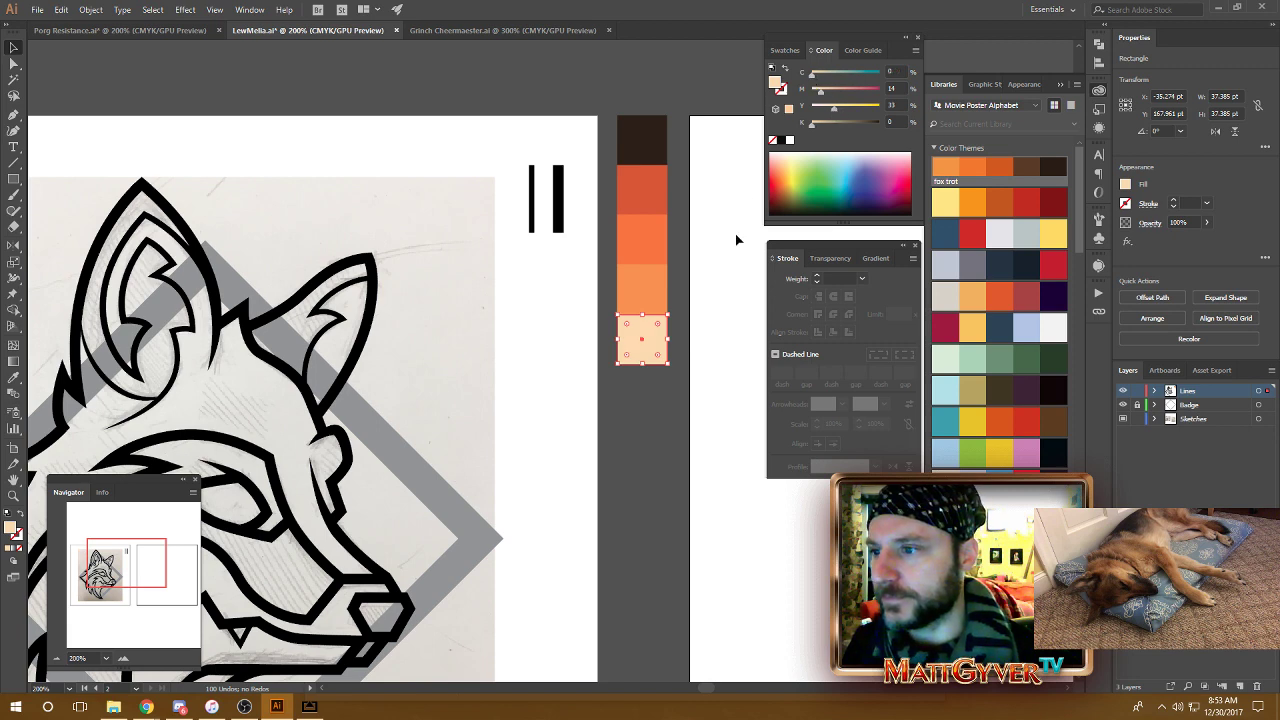
Set the dark brown square's fill to a deeper reddish brown, C 55, M 79, Y 79, K 86.
scroll(690, 340, "down", 2)
left_click(645, 128)
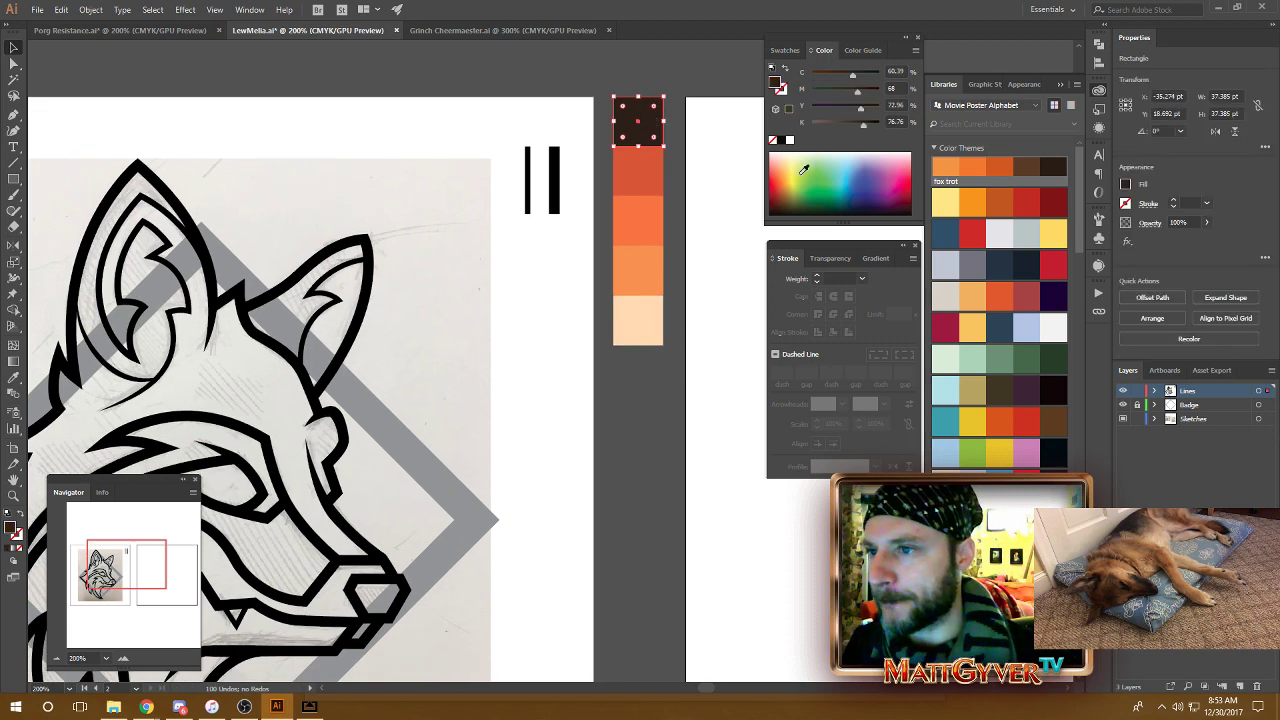
left_click_drag(864, 126, 861, 110)
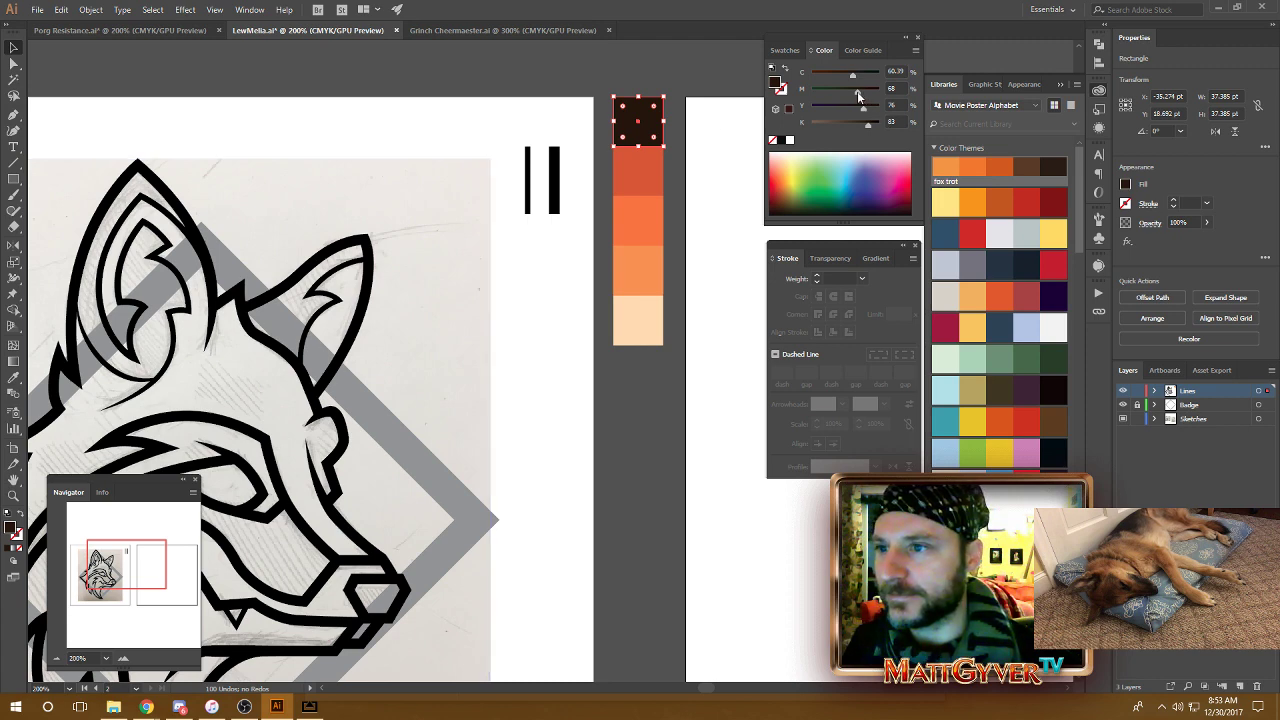
left_click_drag(853, 80, 861, 109)
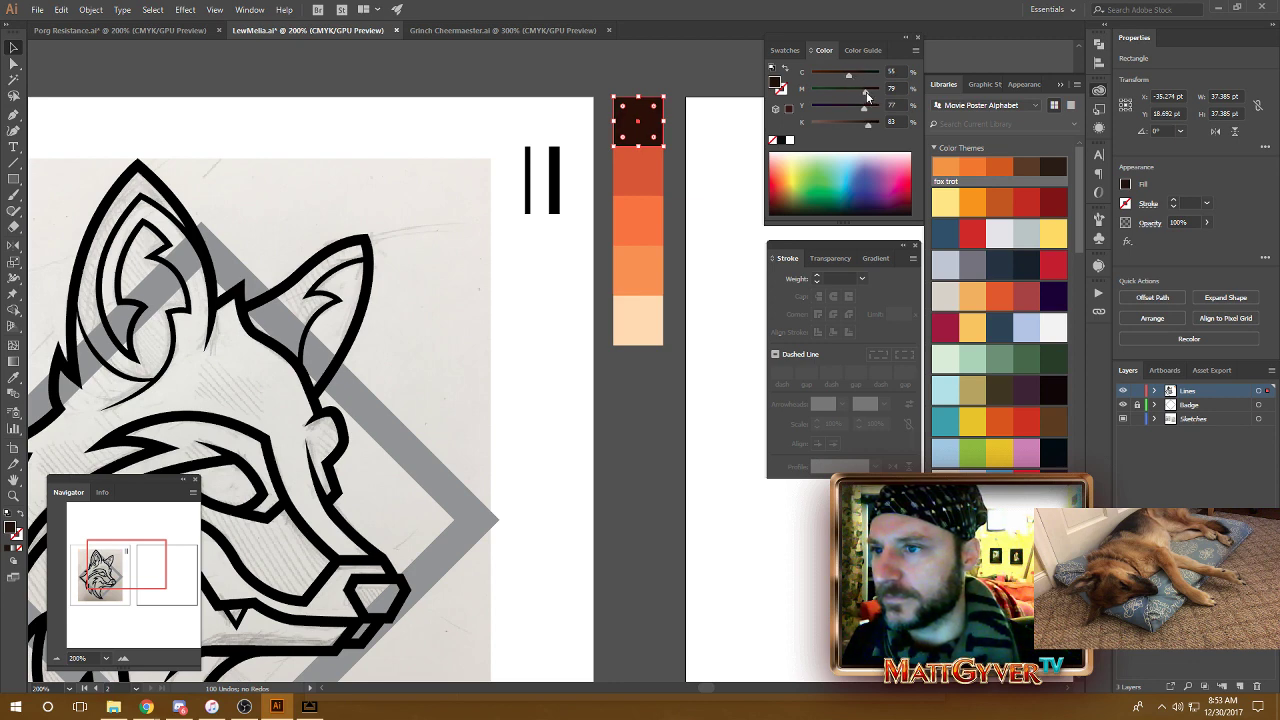
left_click_drag(863, 106, 866, 106)
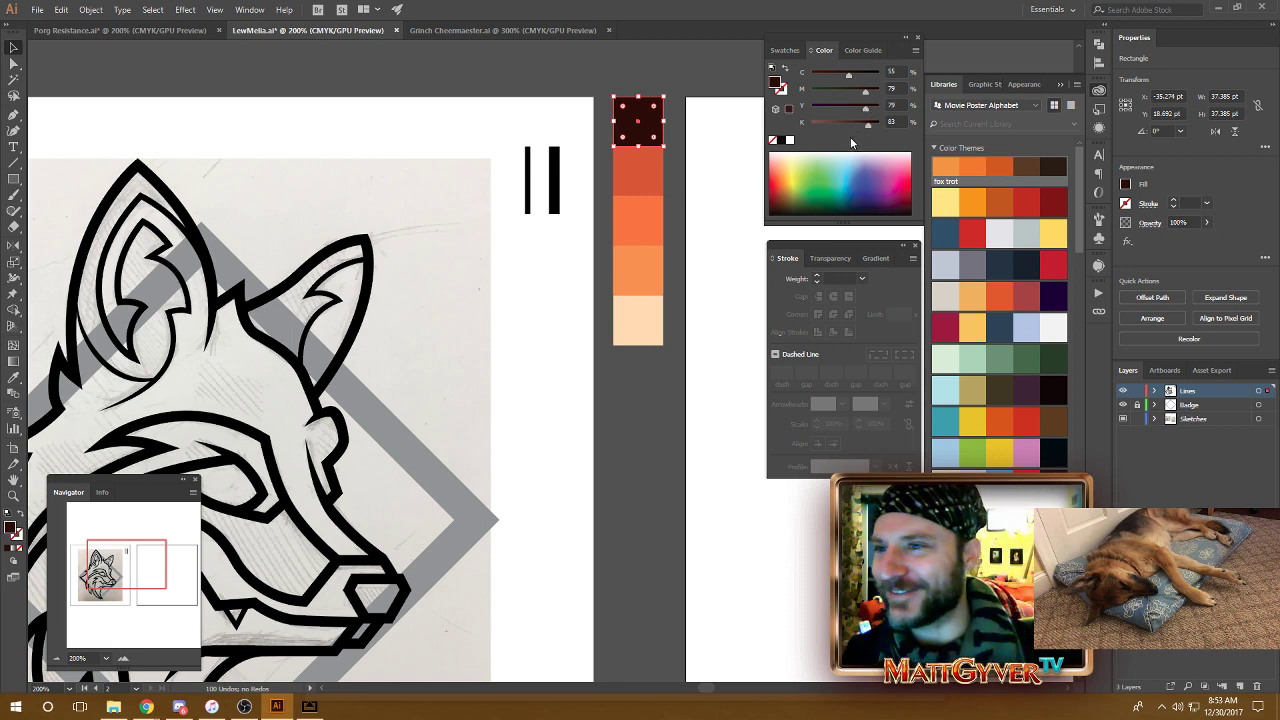
left_click_drag(868, 130, 871, 130)
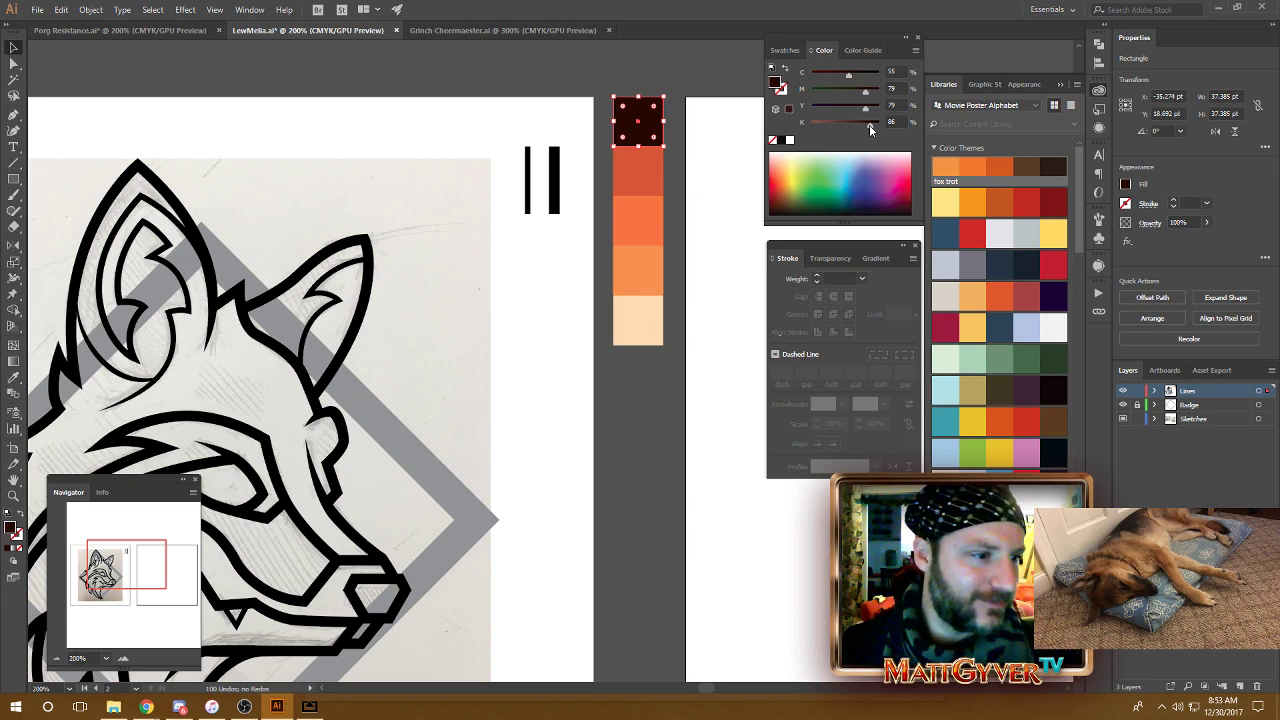
left_click(720, 132)
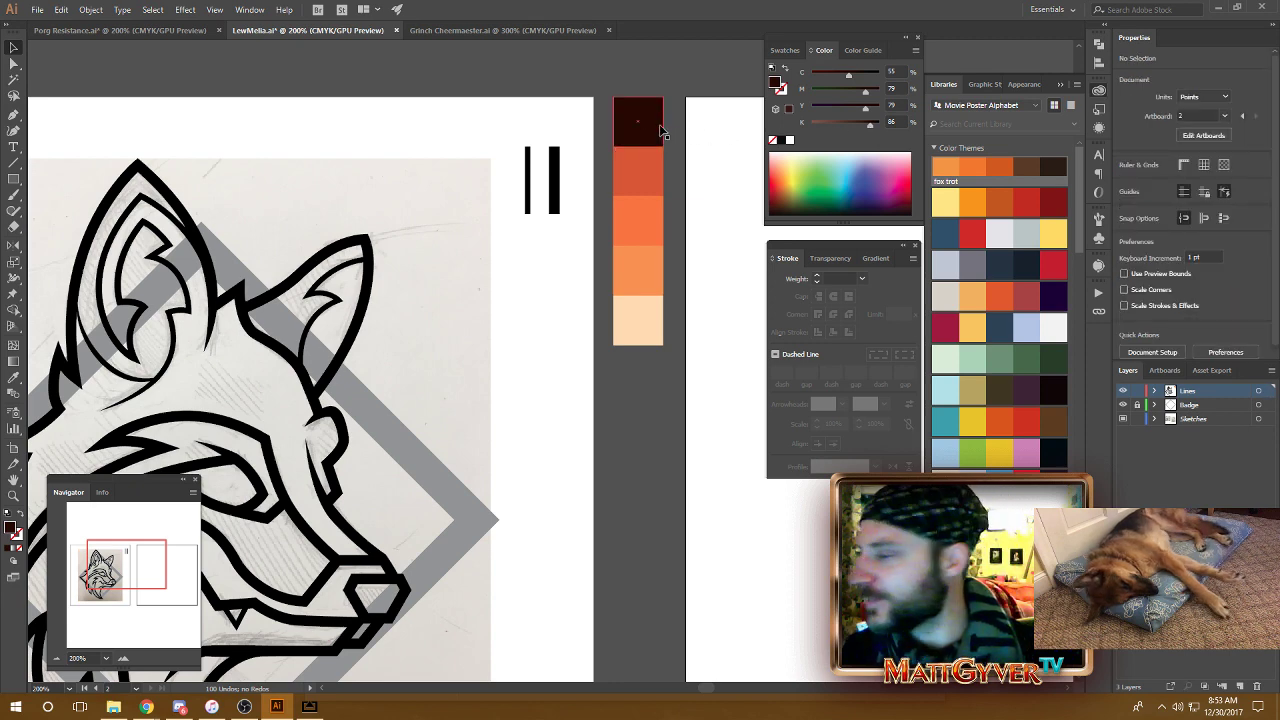
Shift the dark orange square's fill to a red of C 7, M 92, Y 100, K 12.
left_click(638, 172)
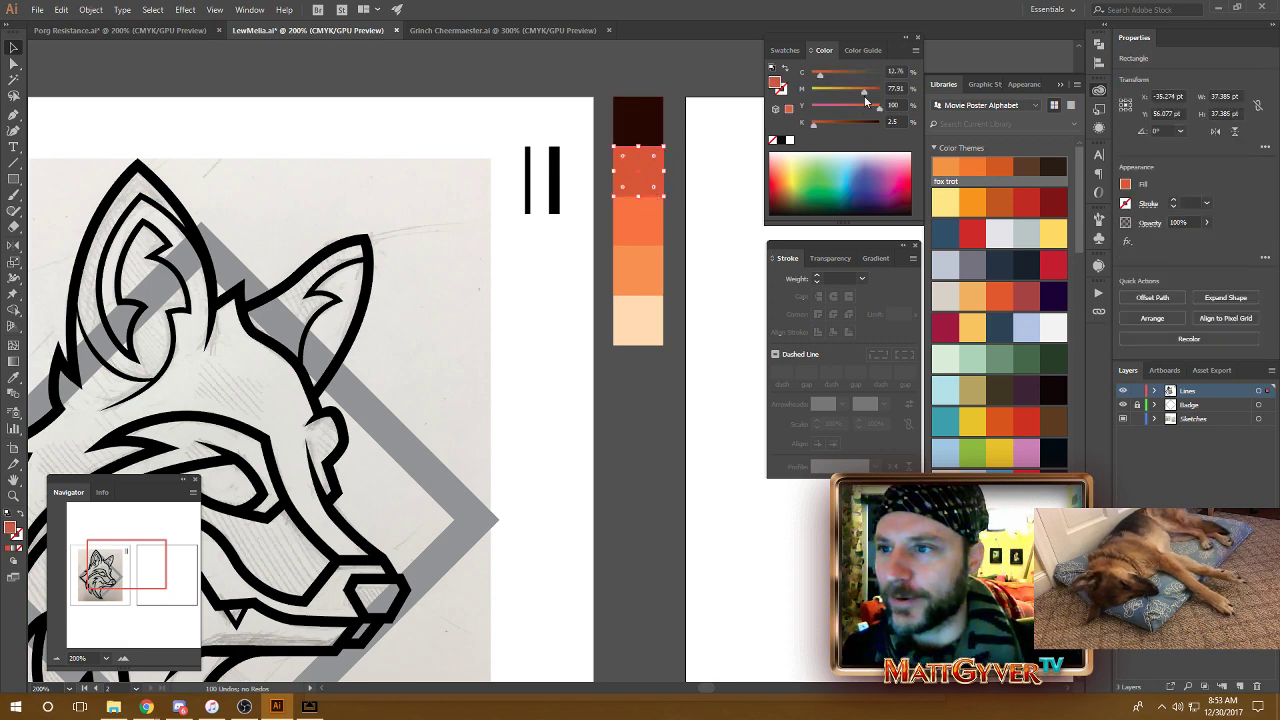
mouse_move(866, 99)
left_mouse_down()
mouse_move(818, 77)
mouse_move(873, 95)
left_mouse_up()
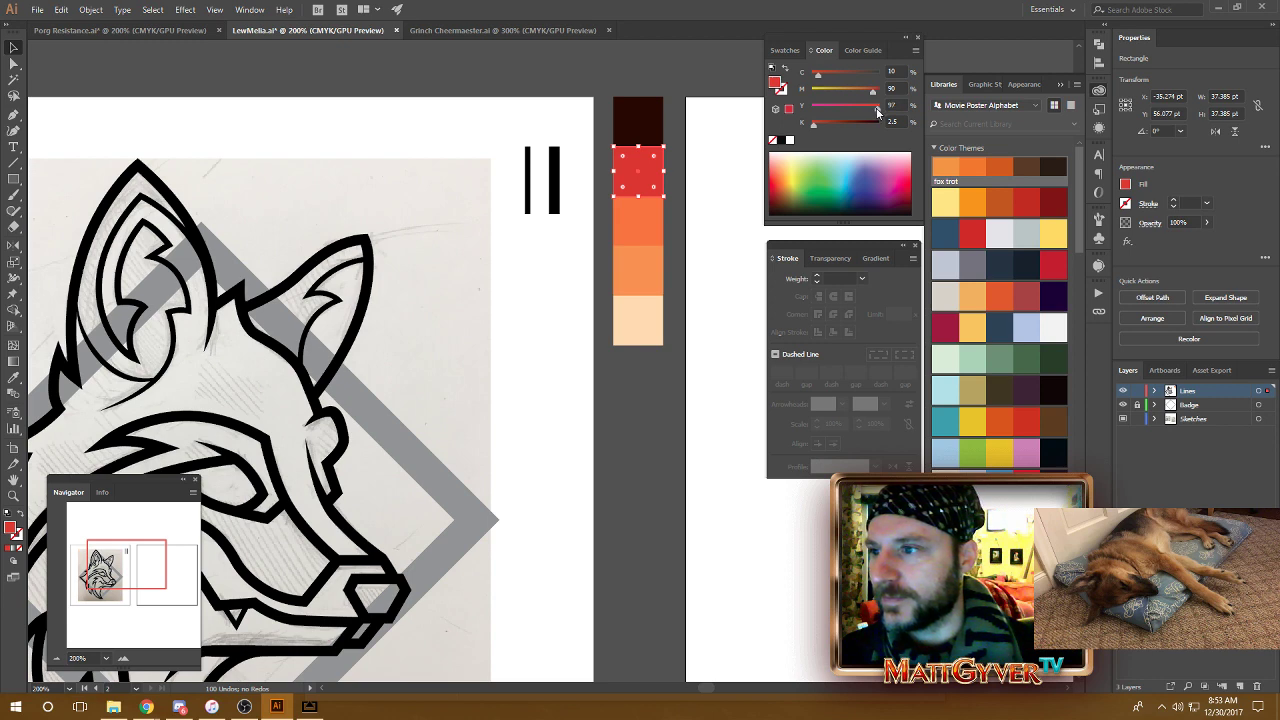
left_click_drag(813, 128, 821, 128)
left_click_drag(819, 80, 813, 80)
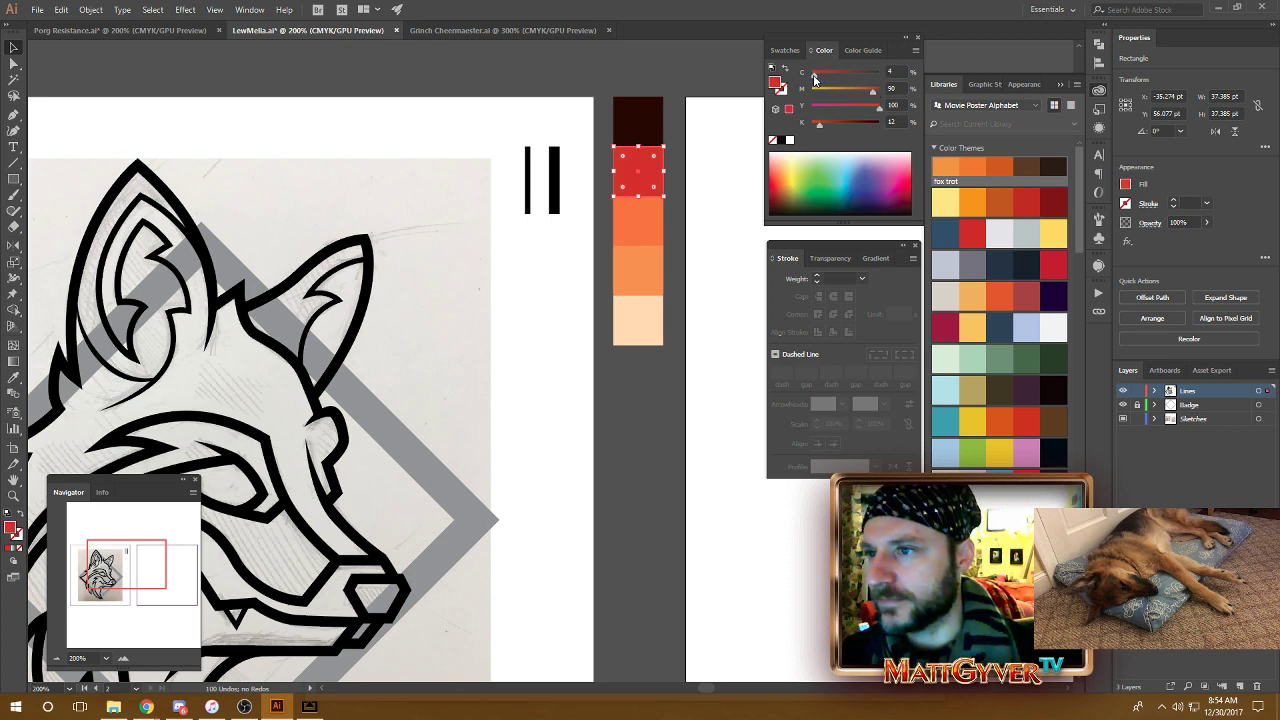
left_click_drag(814, 80, 818, 79)
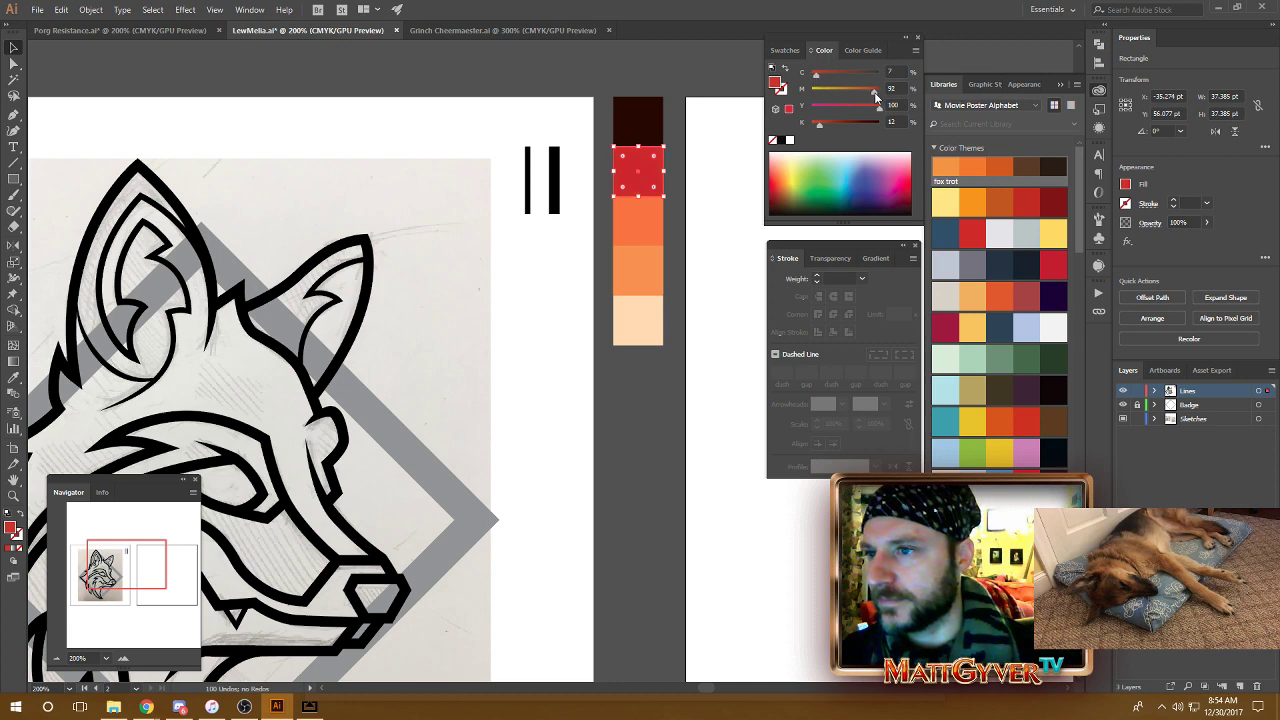
left_click(712, 138)
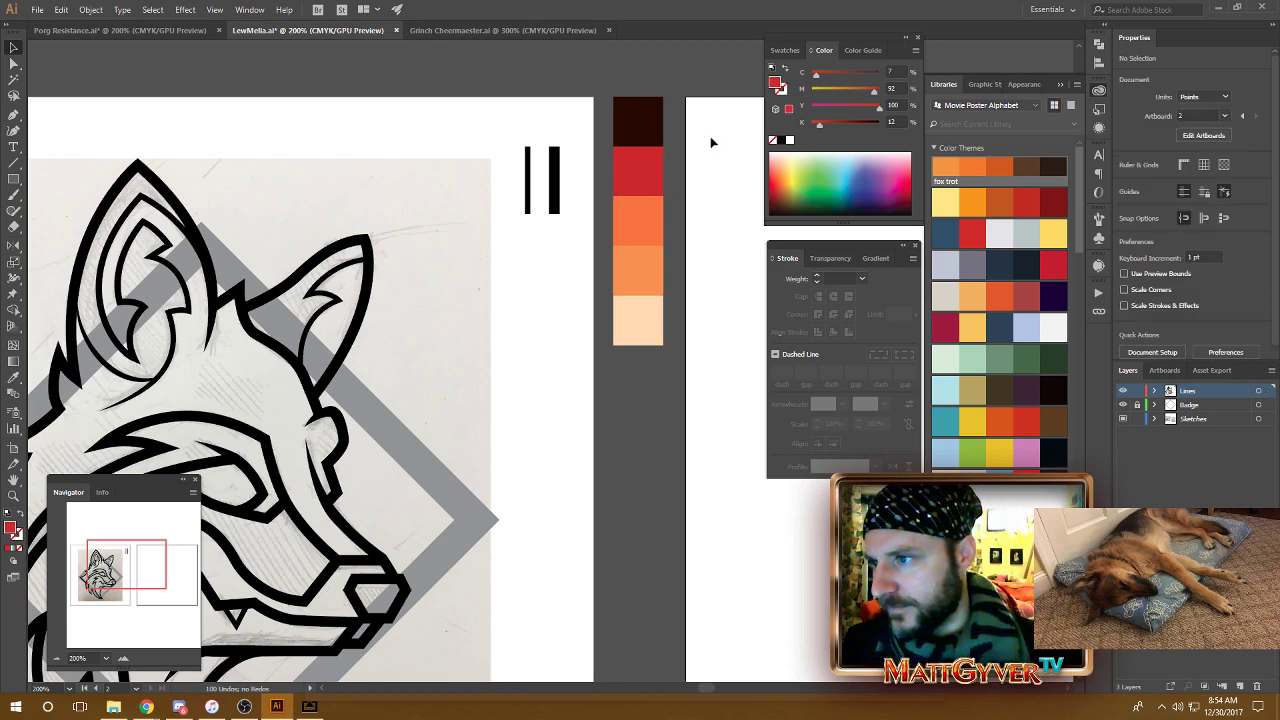
Soften the red square's fill to C 4, M 83, Y 100, K 7, comparing it with the orange squares beneath.
left_click(652, 185)
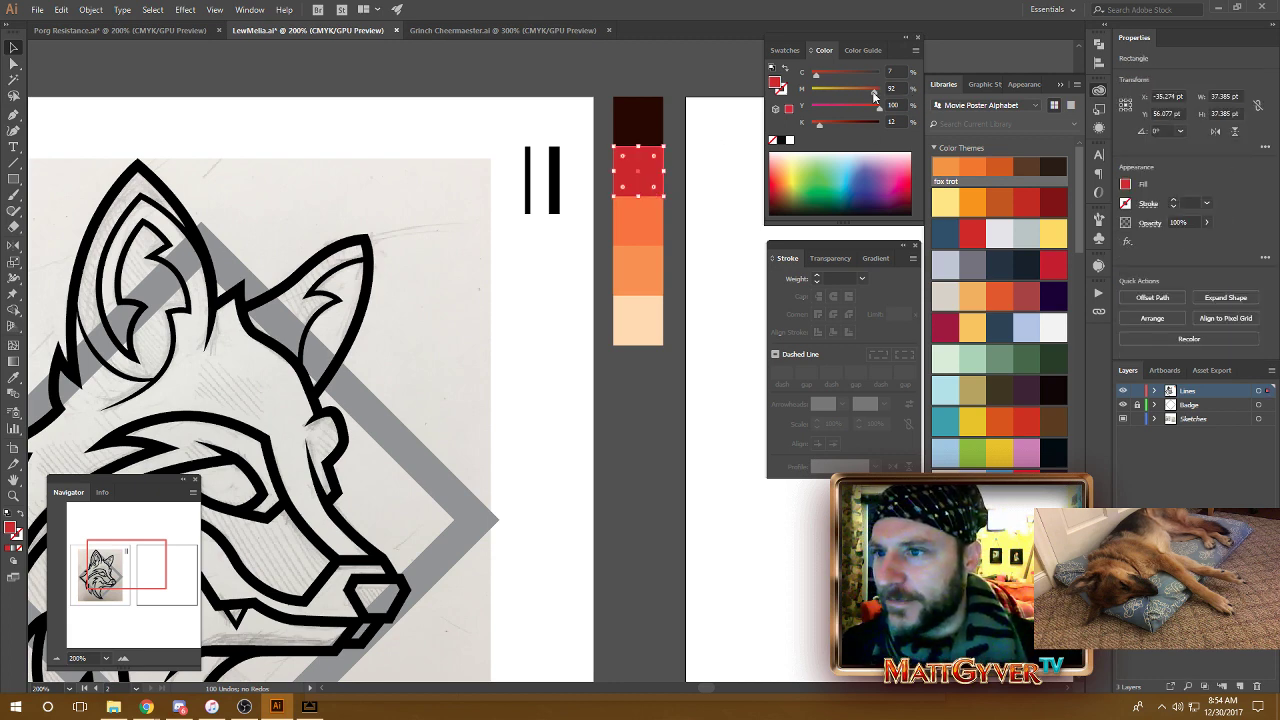
left_click(718, 112)
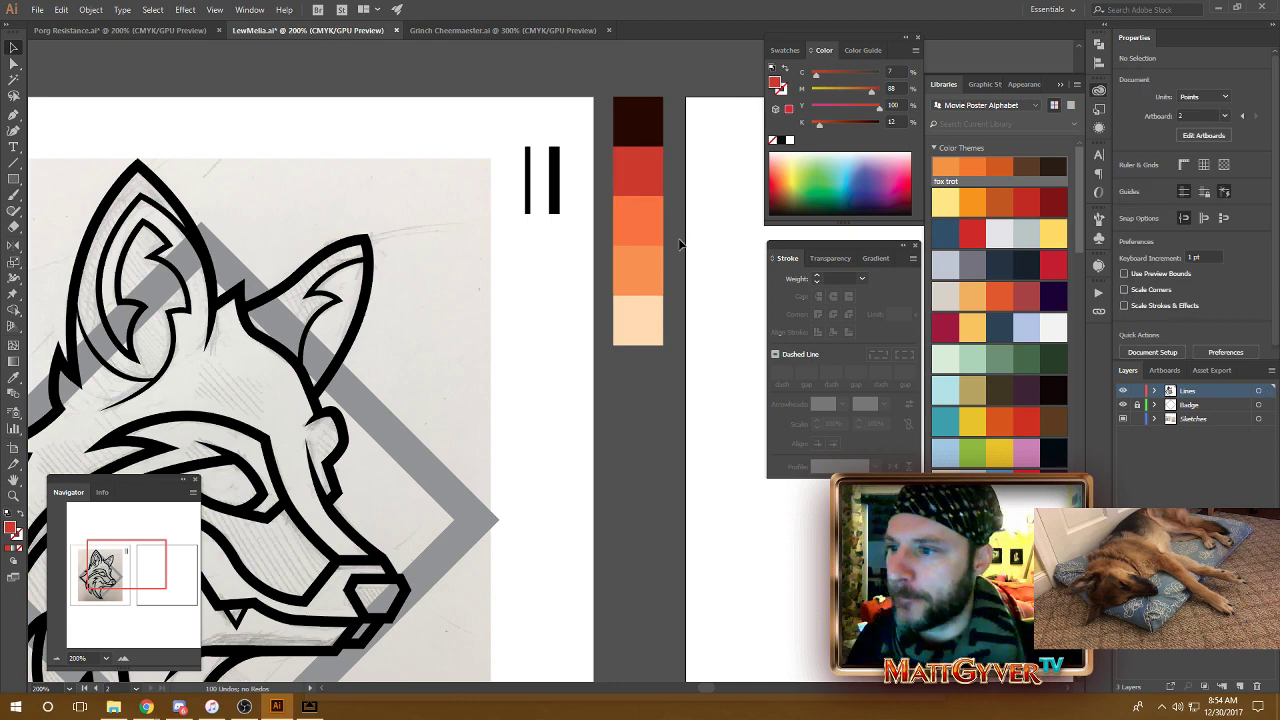
left_click(643, 250)
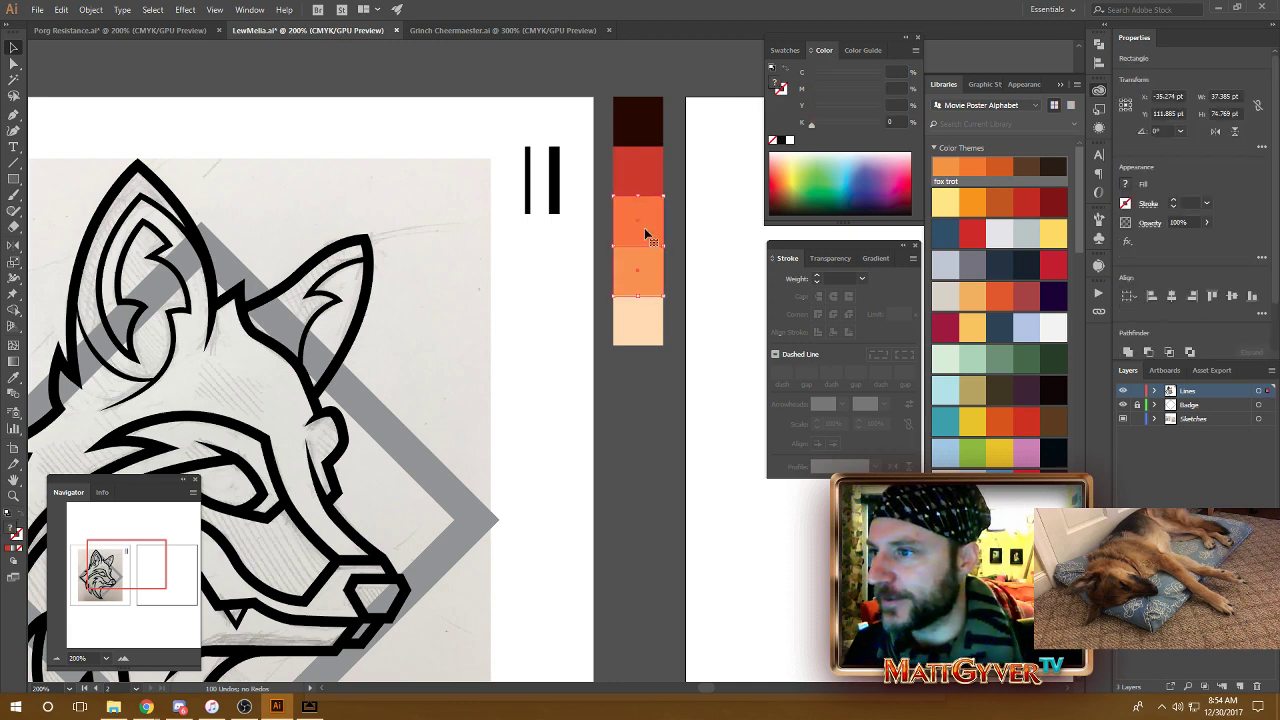
left_click(628, 168)
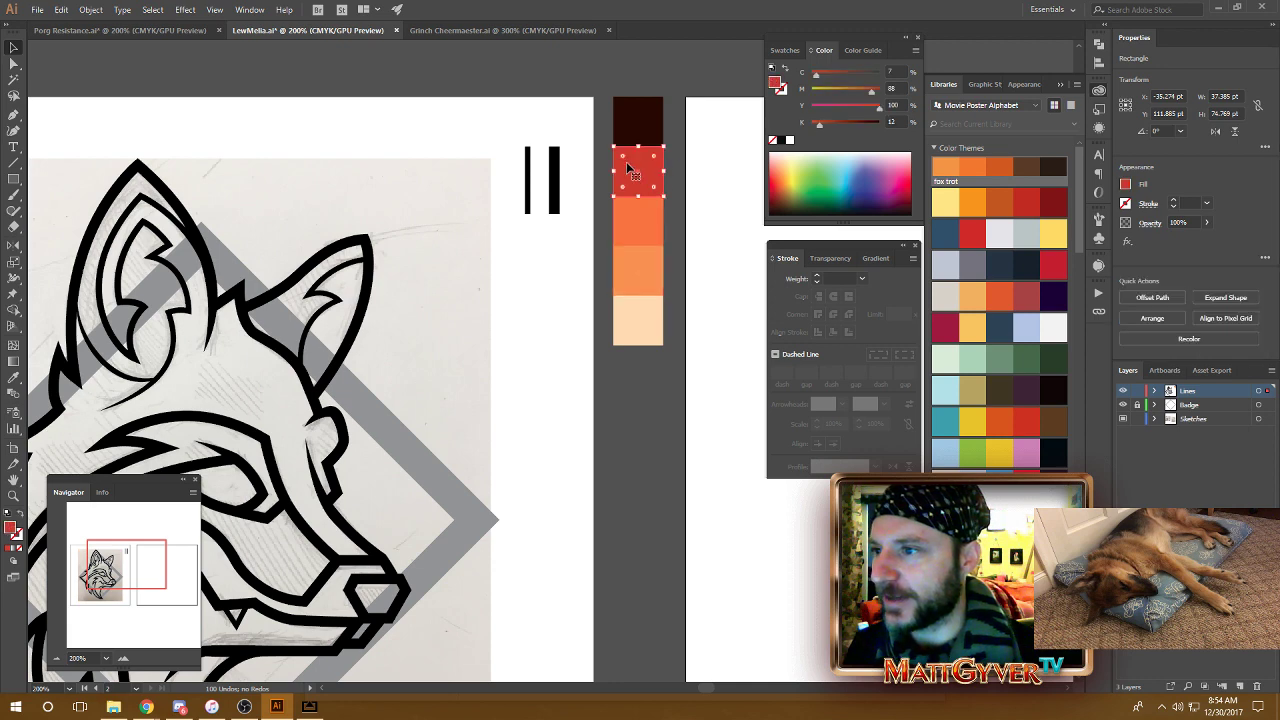
left_click(700, 185)
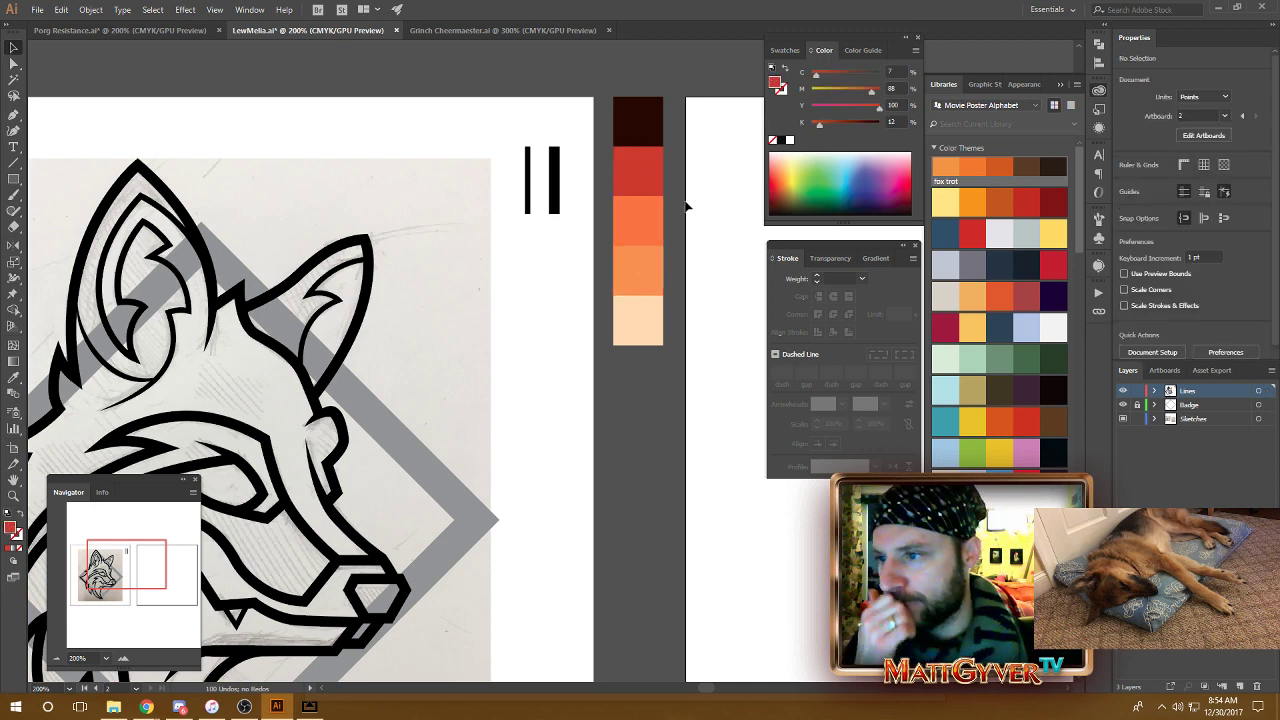
left_click(638, 168)
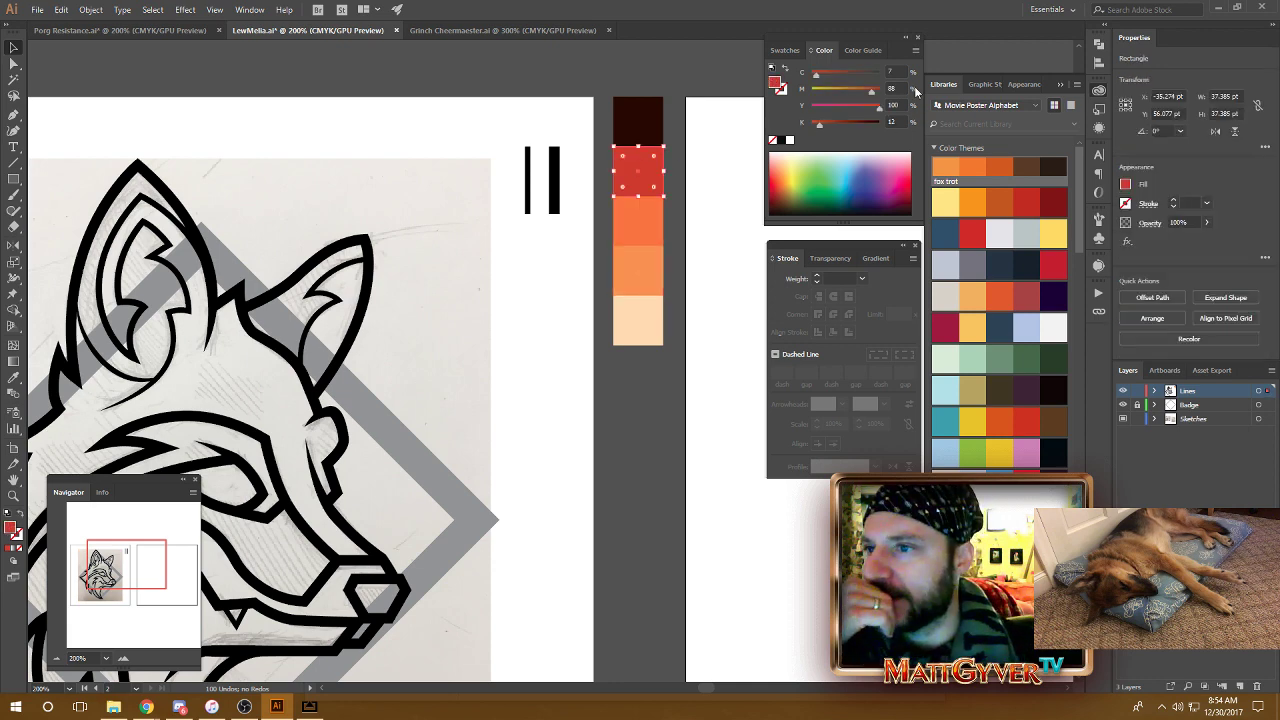
left_click_drag(873, 95, 871, 95)
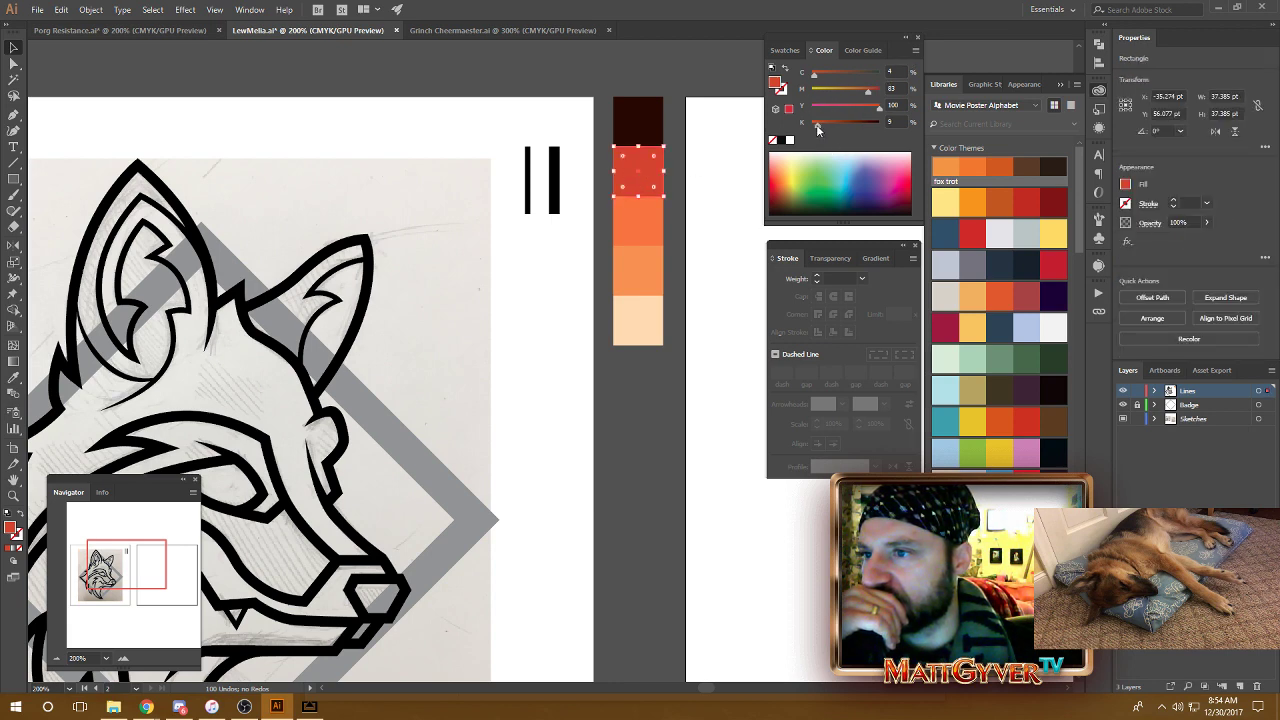
left_click(736, 155)
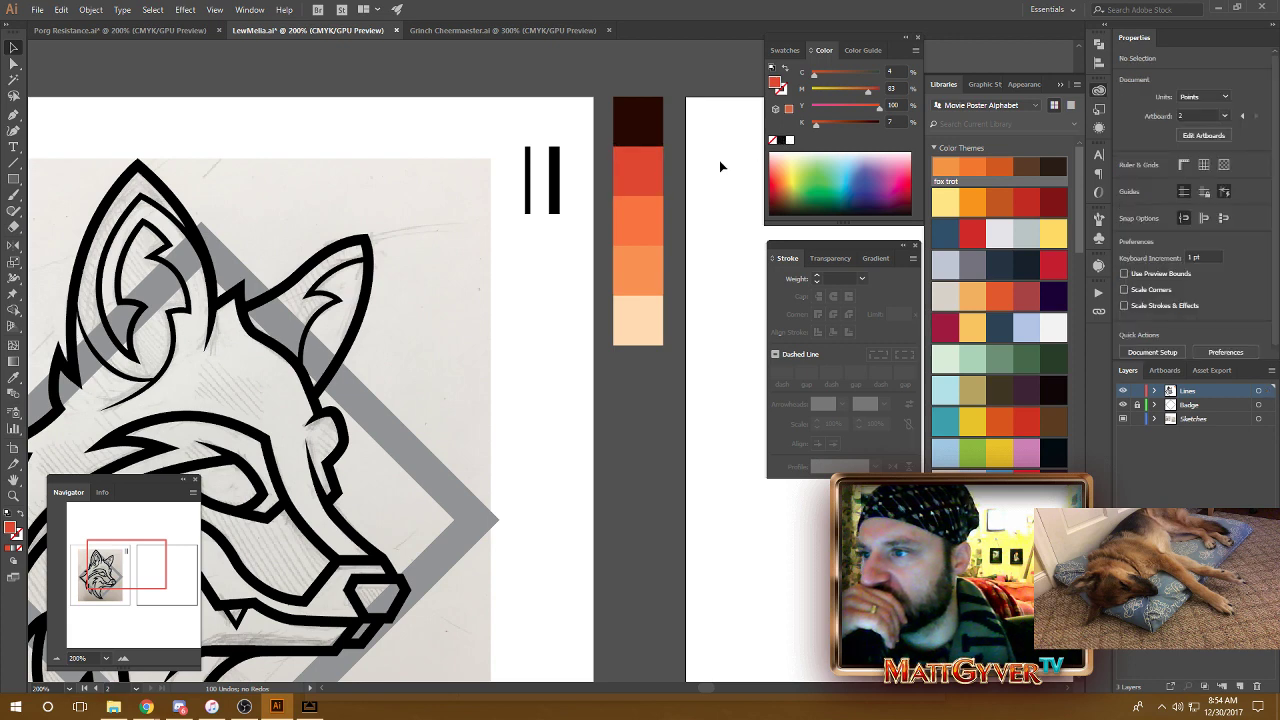
left_click(643, 174)
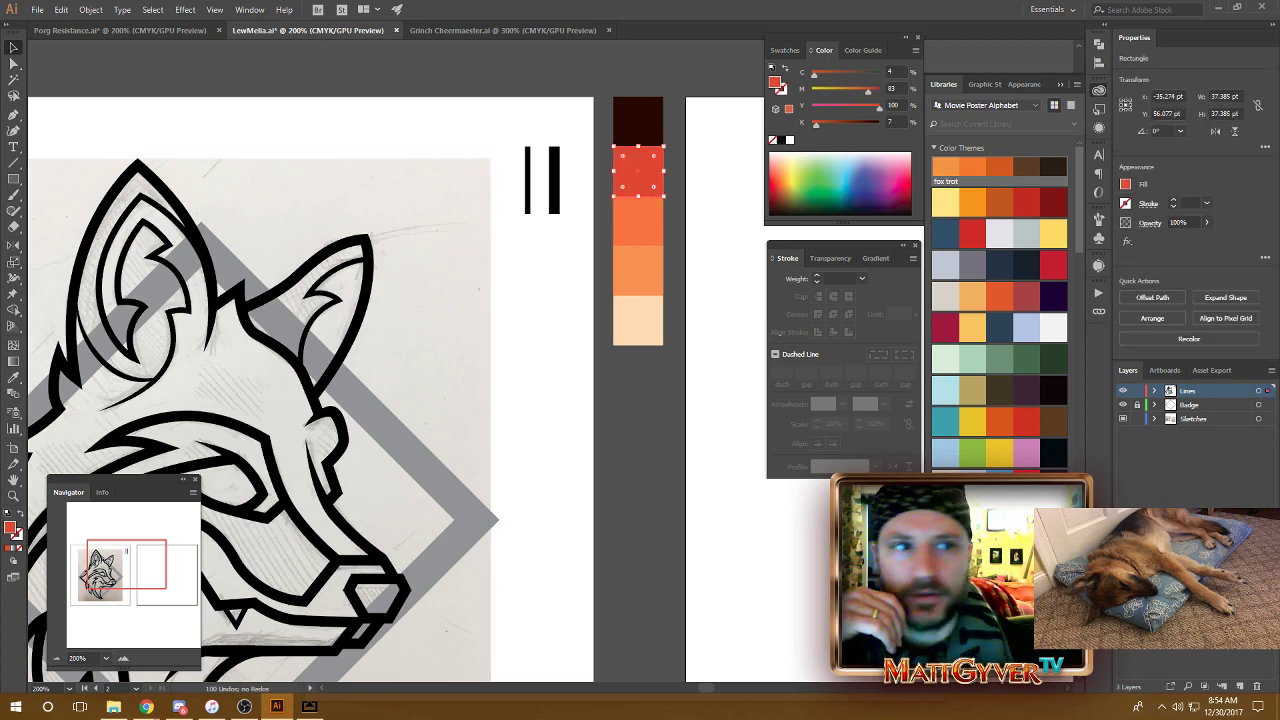
Switch to Chrome and search Google Images for "tod the fox" as a color reference.
left_click(146, 707)
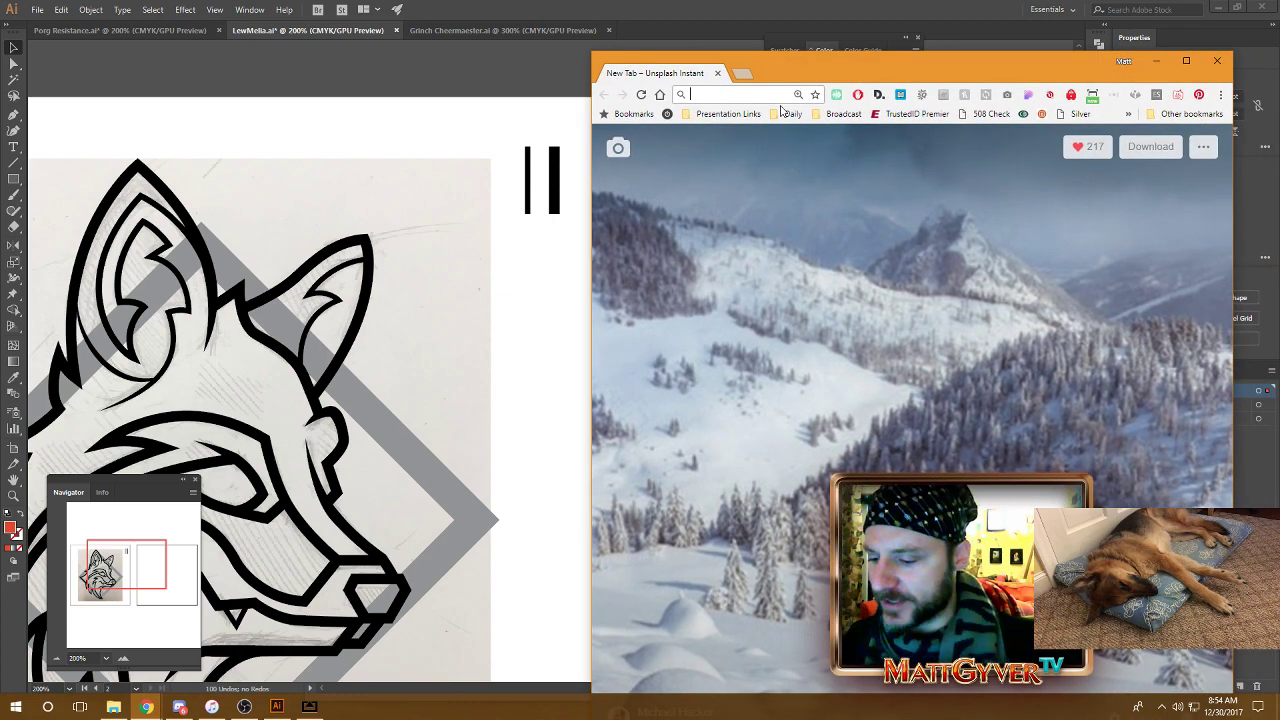
type("tod the fox")
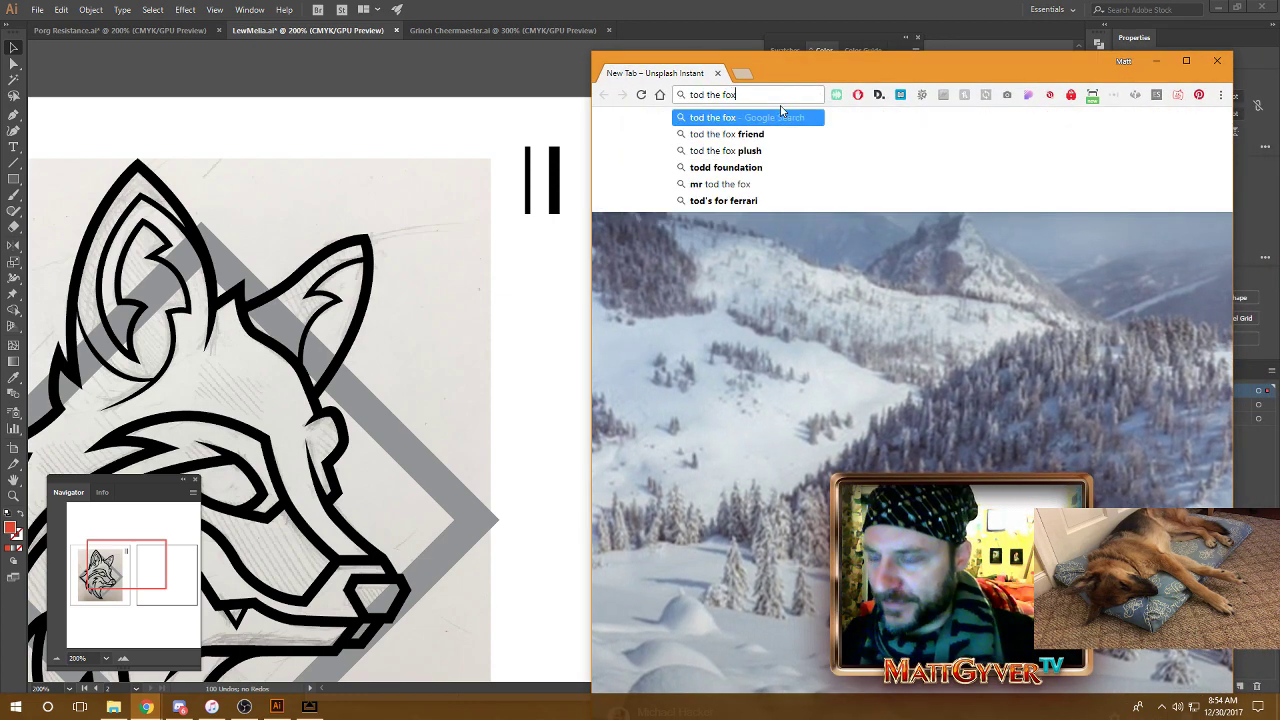
key("Return")
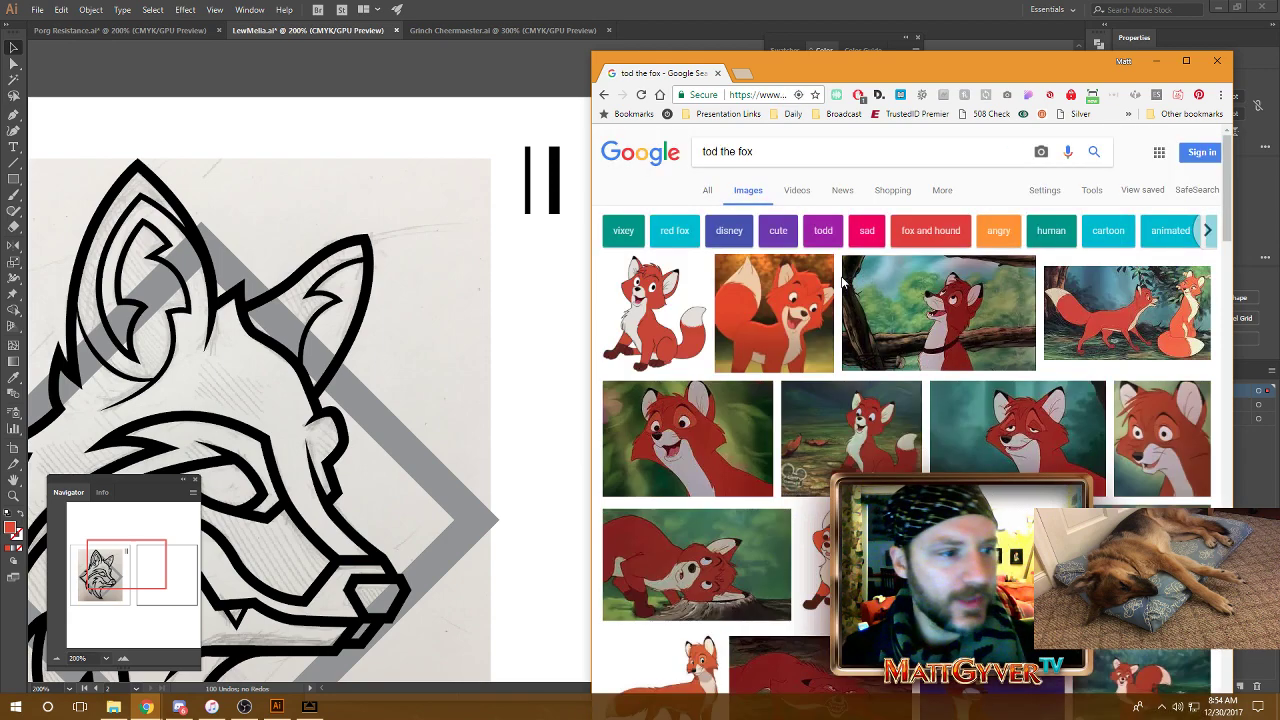
Move and shrink the browser window so the swatch squares stay visible beside the fox image results.
left_click_drag(794, 74, 862, 39)
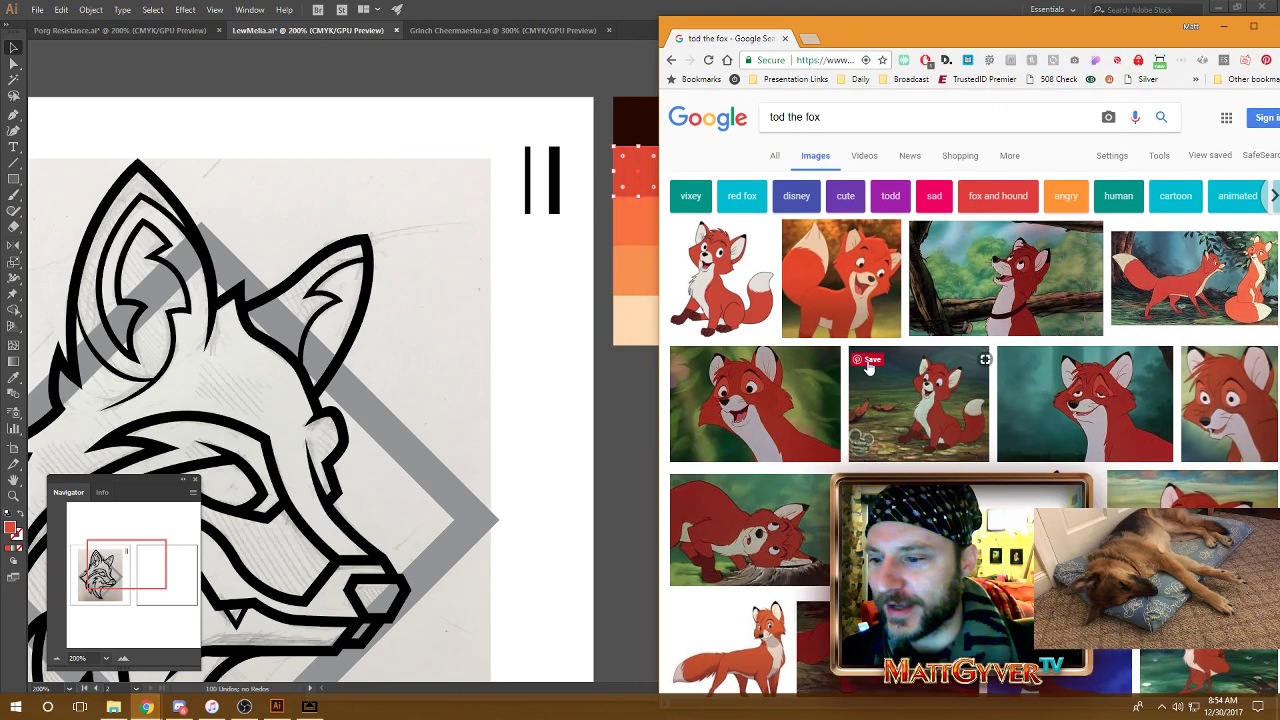
left_click_drag(660, 18, 733, 91)
left_click_drag(968, 114, 885, 45)
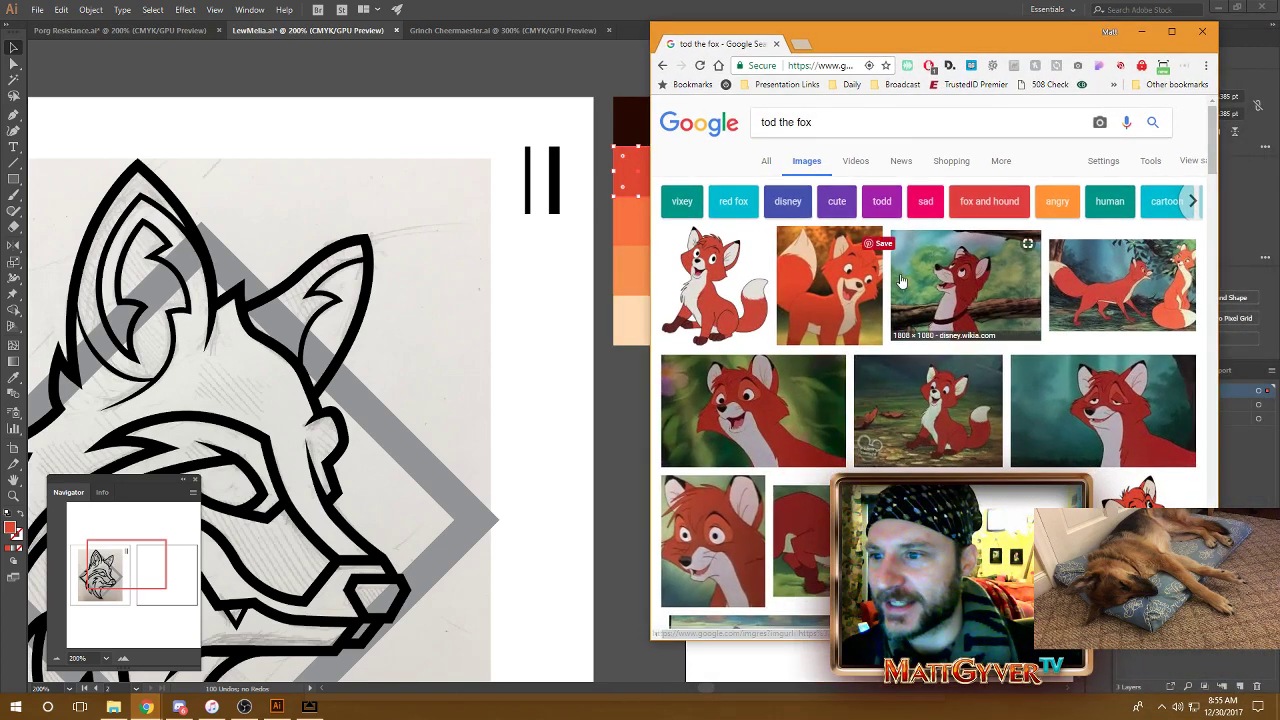
Browse further through the image results and copy the enlarged DeviantArt picture of the sitting red fox on a tan background.
right_click(848, 290)
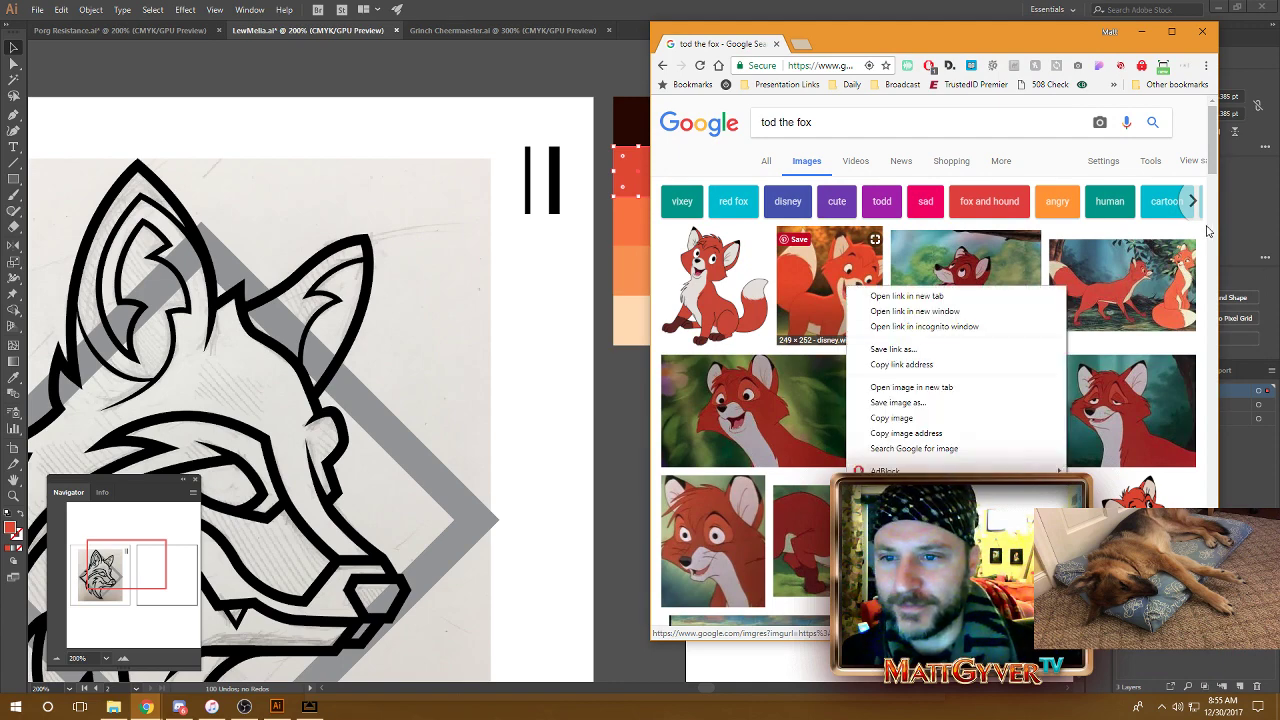
left_click(1215, 140)
left_click_drag(1215, 140, 1215, 177)
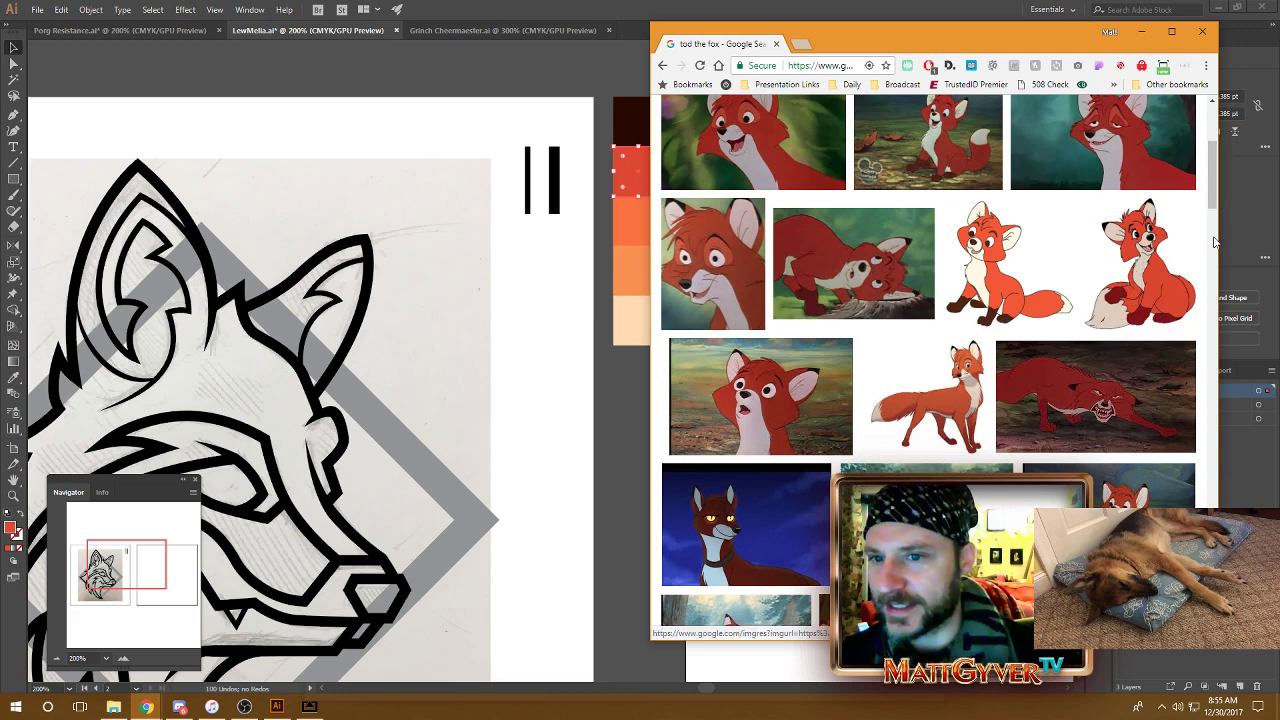
left_click_drag(1215, 183, 1217, 239)
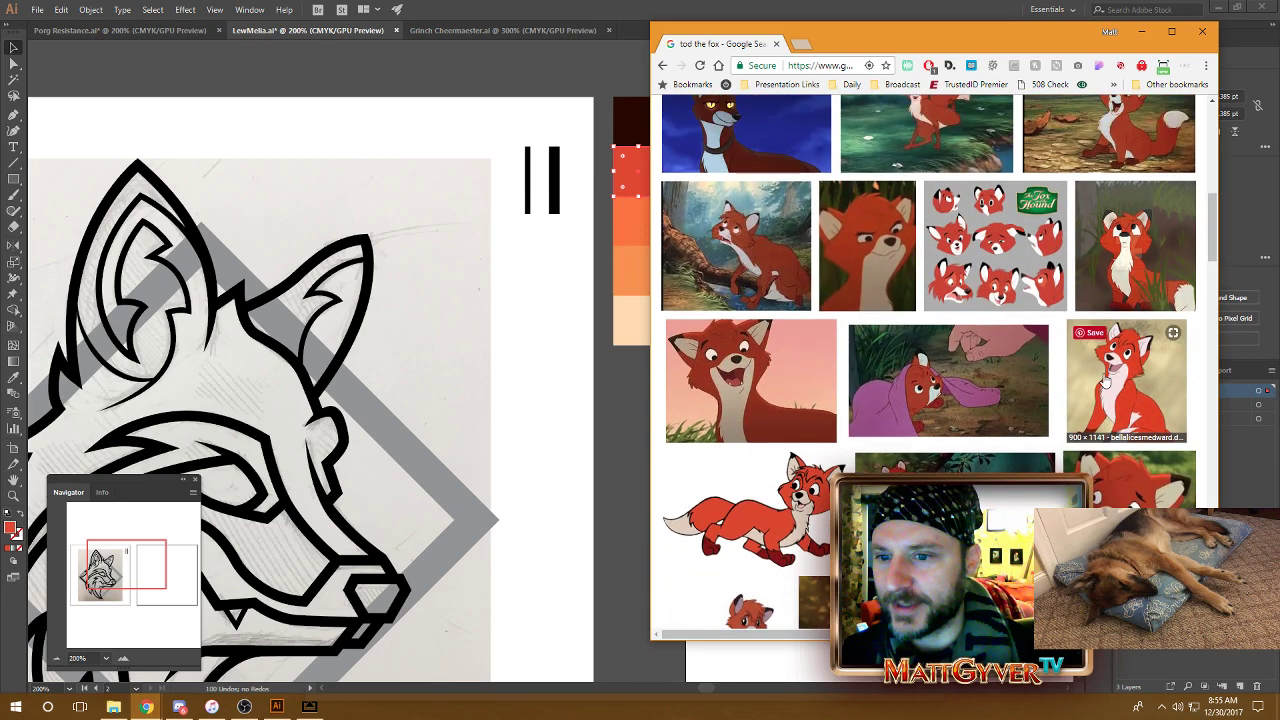
left_click(1105, 380)
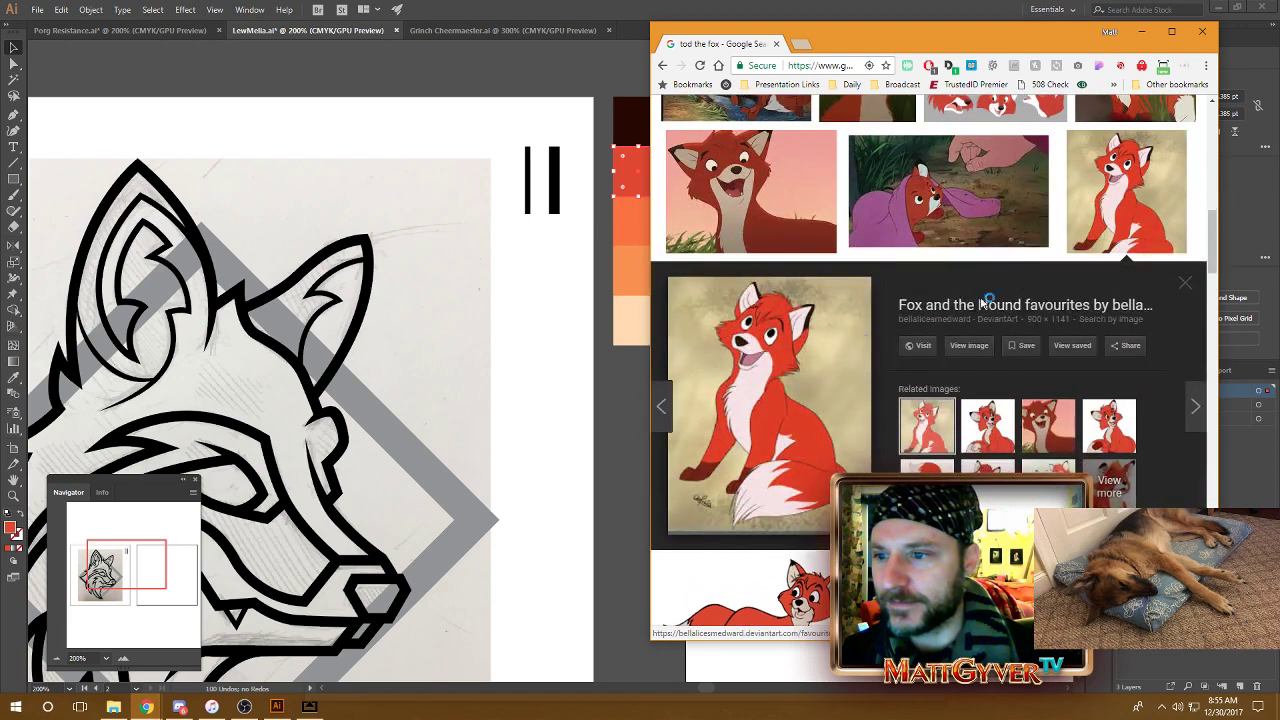
right_click(804, 366)
left_click(815, 492)
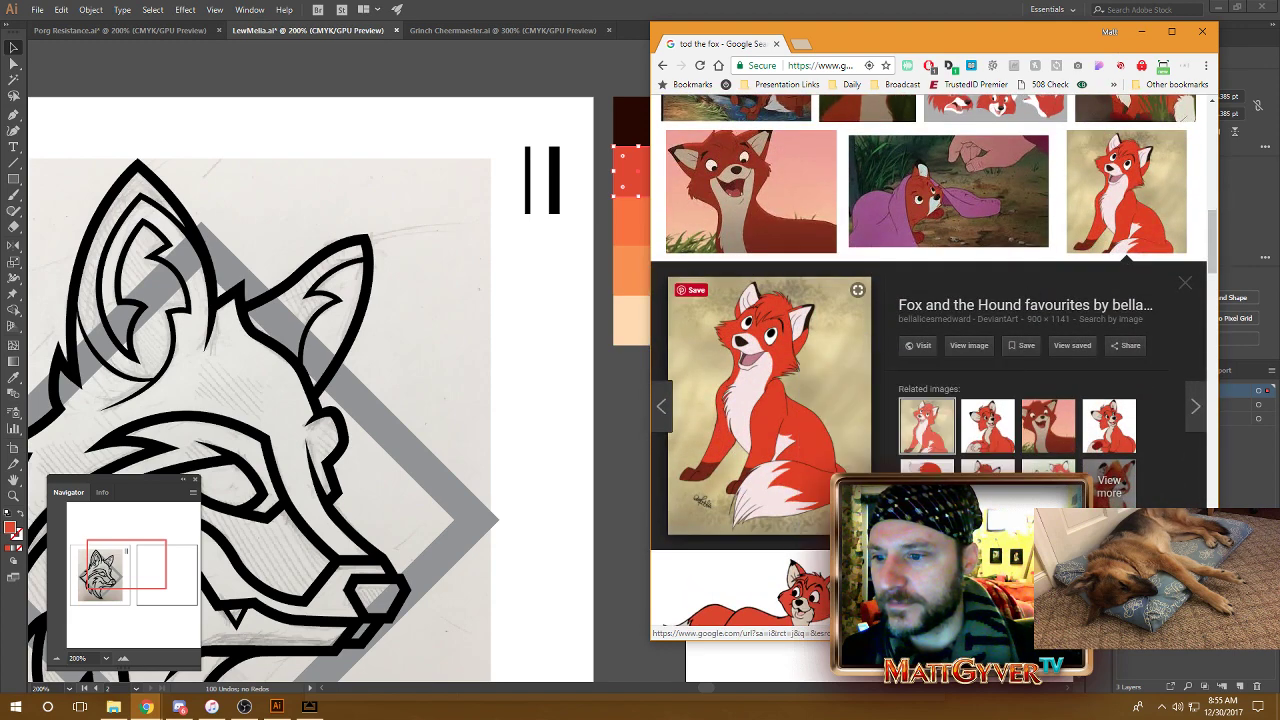
Switch to Illustrator, paste the copied fox picture, and scale it down to about 248 by 314 pt on the blank artboard.
left_click(504, 103)
scroll(674, 147, "right", 5)
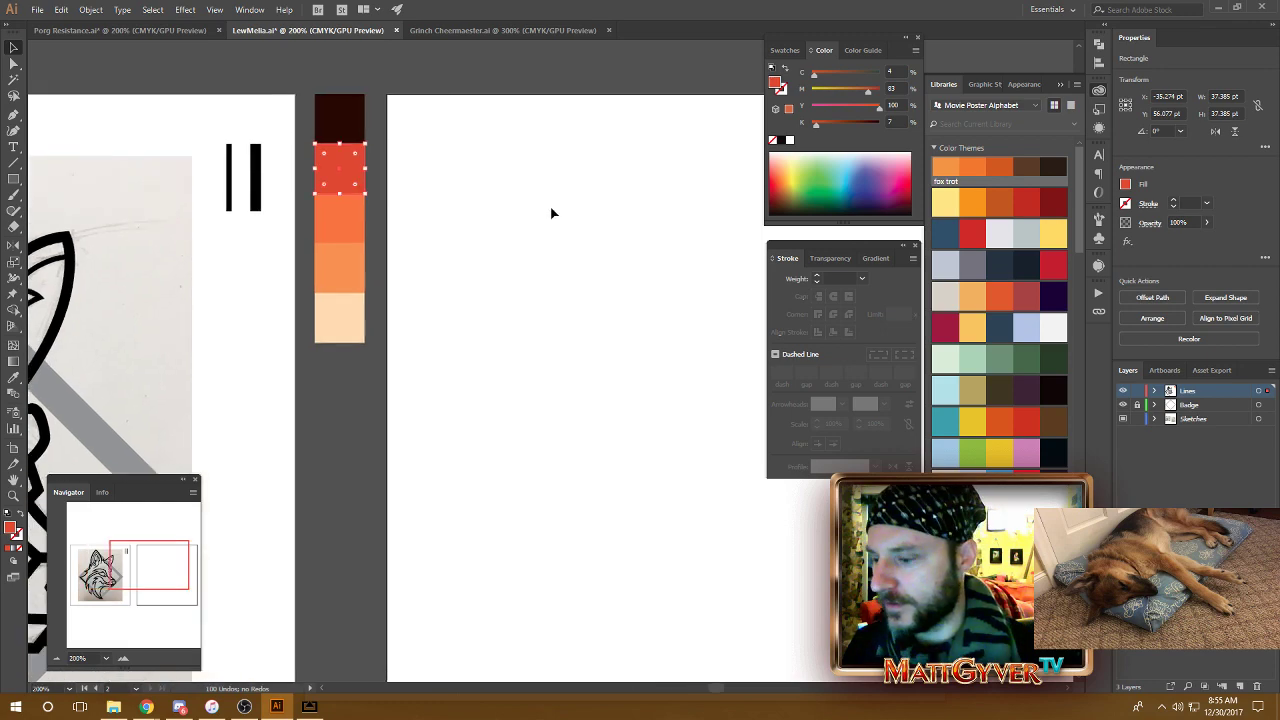
key("ctrl+v")
key("ctrl+minus")
key("ctrl+minus")
key("ctrl+minus")
key("ctrl+minus")
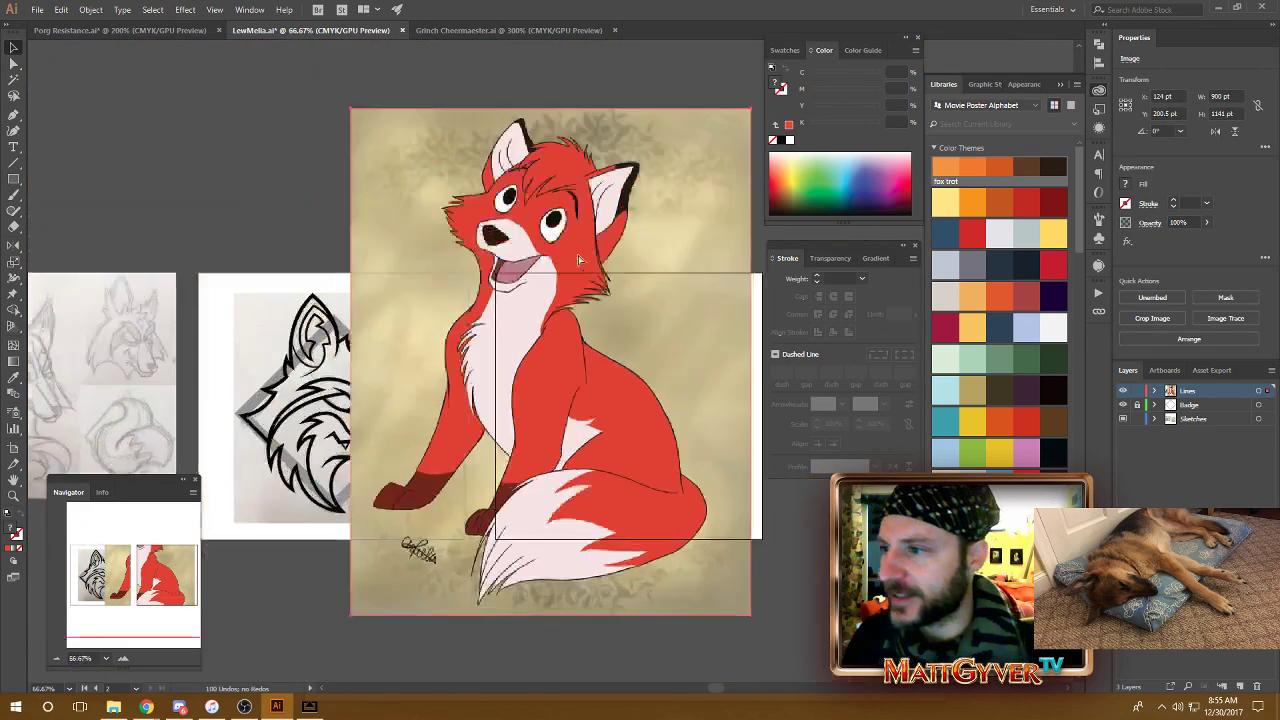
left_click_drag(401, 170, 508, 294)
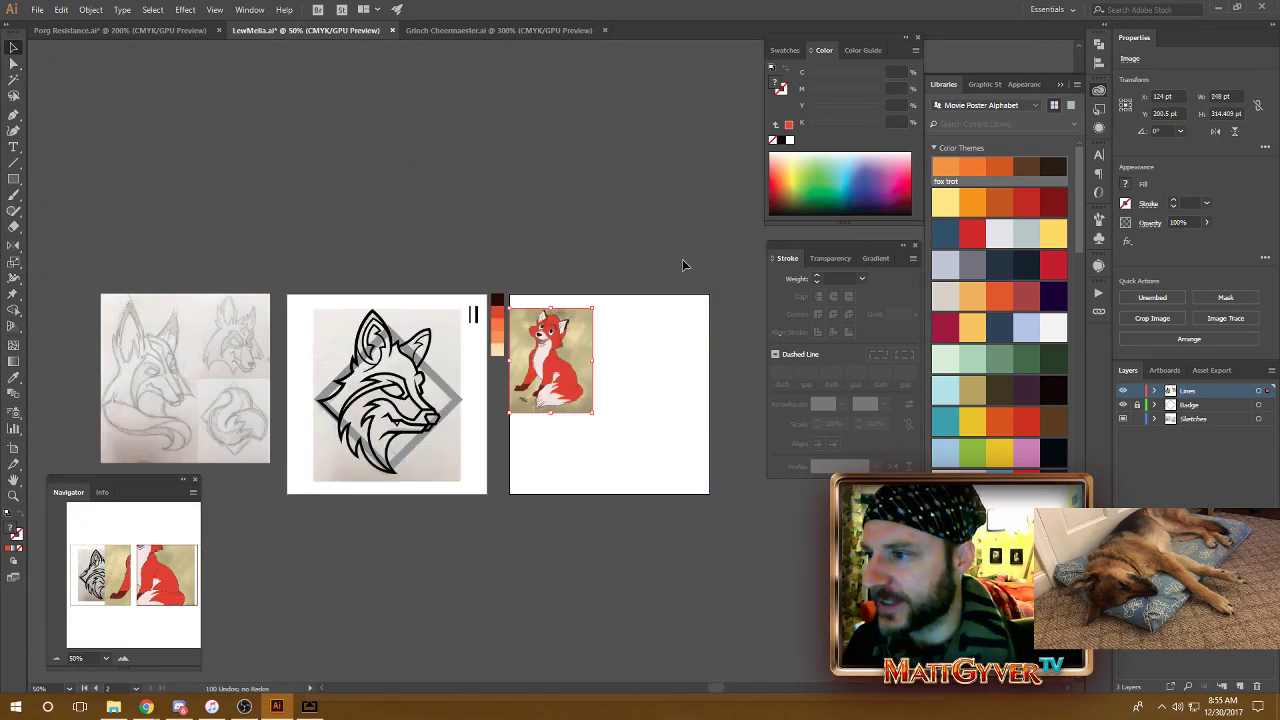
Move the fox picture up and slightly left, closer to the swatch column.
left_click(682, 259)
scroll(550, 354, "up", 4)
left_click_drag(590, 375, 636, 385)
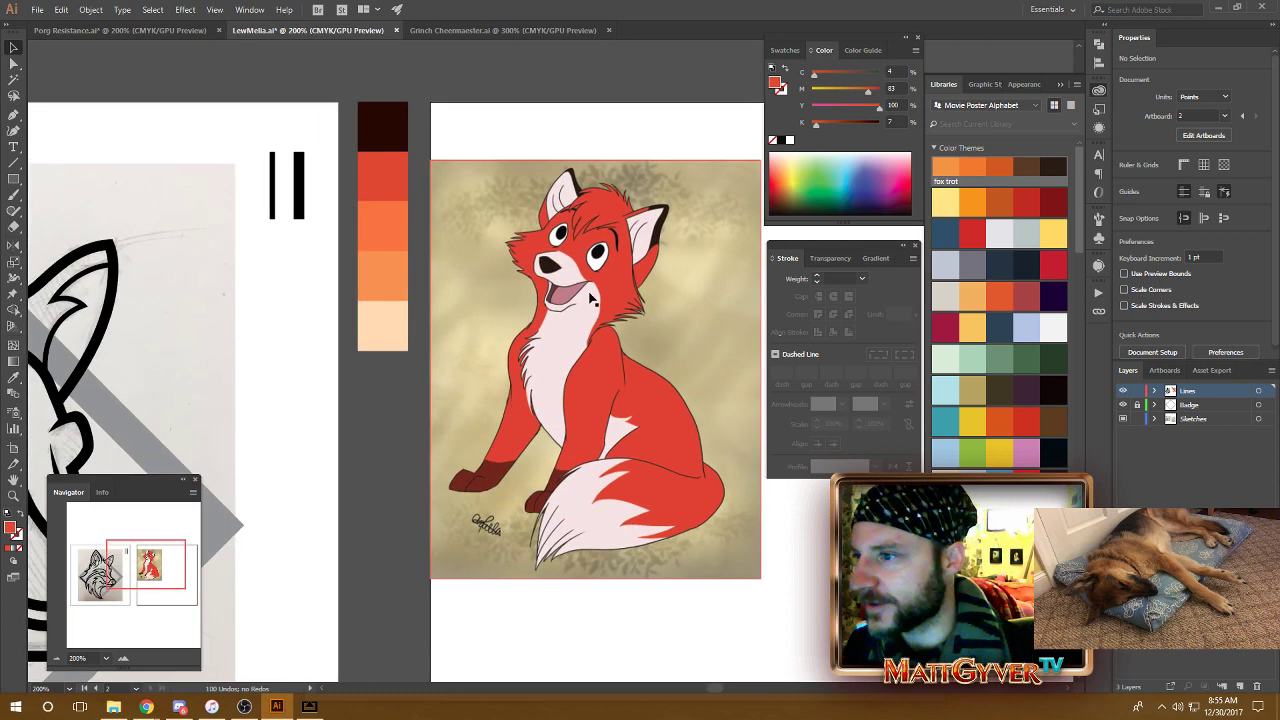
left_click_drag(588, 236, 569, 157)
left_click_drag(601, 330, 607, 352)
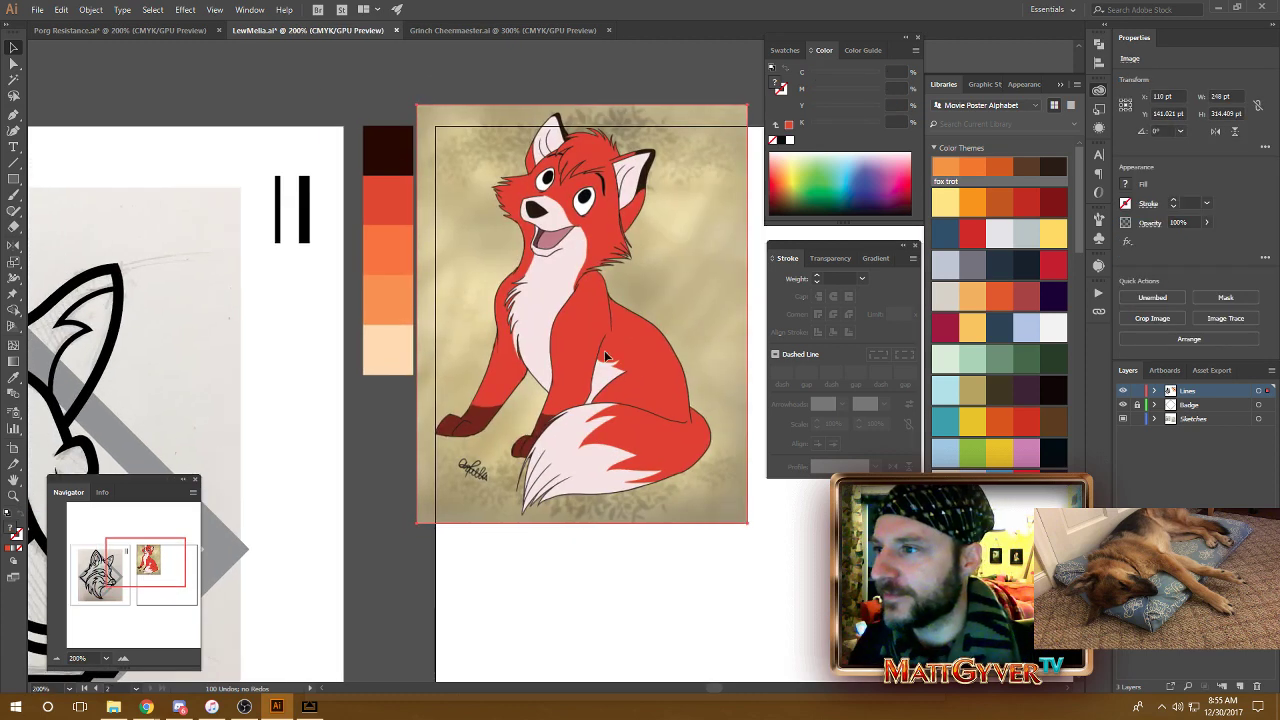
Crop both sides of the fox picture to about 166 pt wide and move it down to the artboard's upper edge.
left_click(1152, 318)
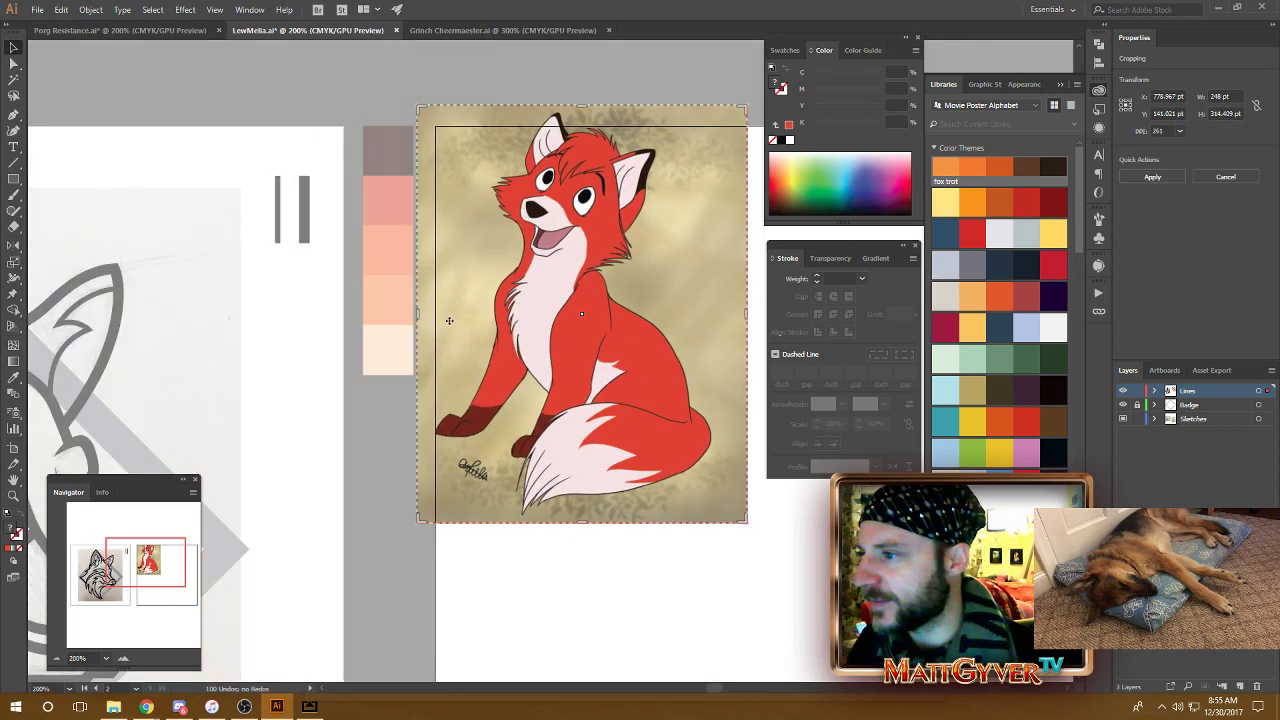
left_click_drag(421, 315, 447, 315)
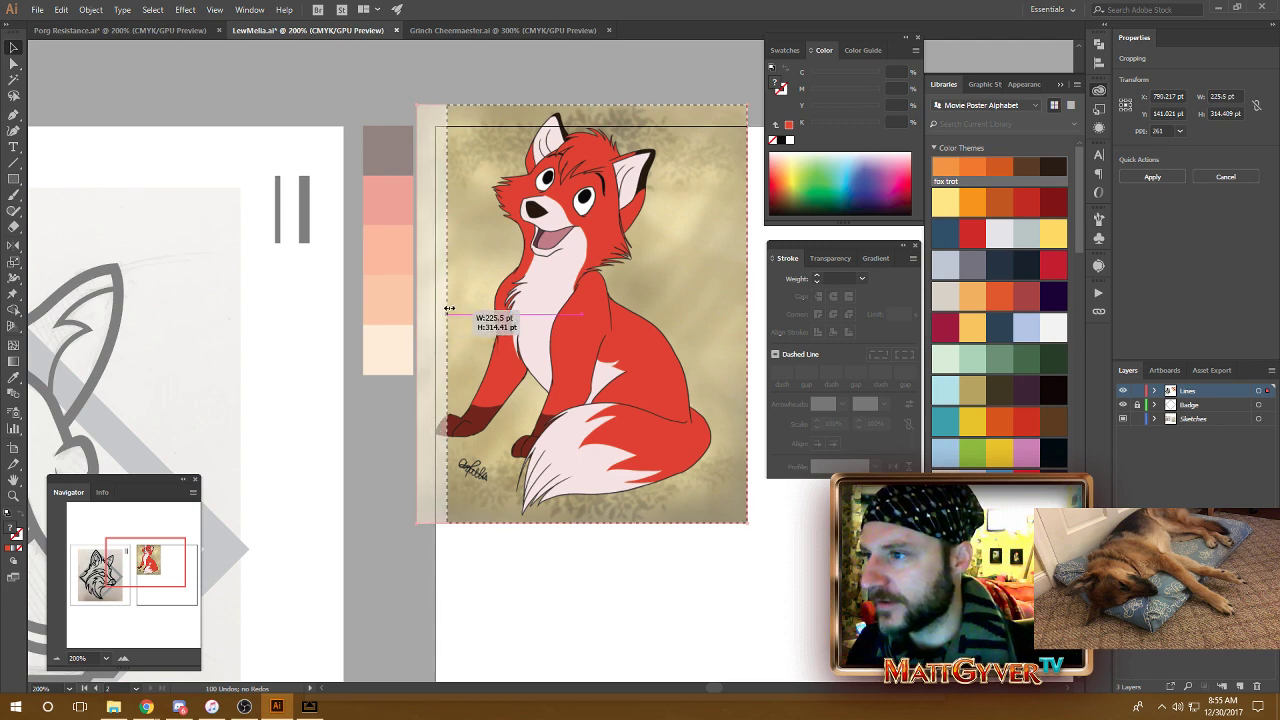
left_click_drag(747, 314, 667, 314)
key("Return")
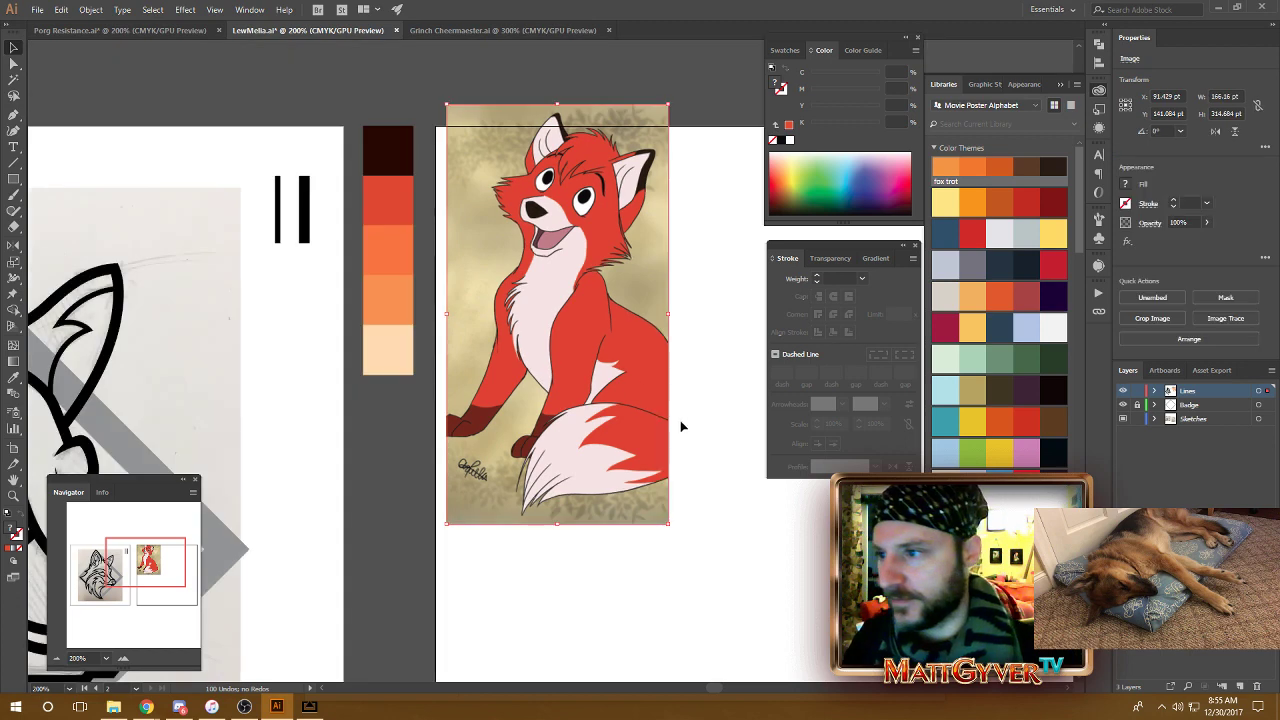
left_click_drag(680, 420, 724, 443)
left_click_drag(600, 282, 585, 320)
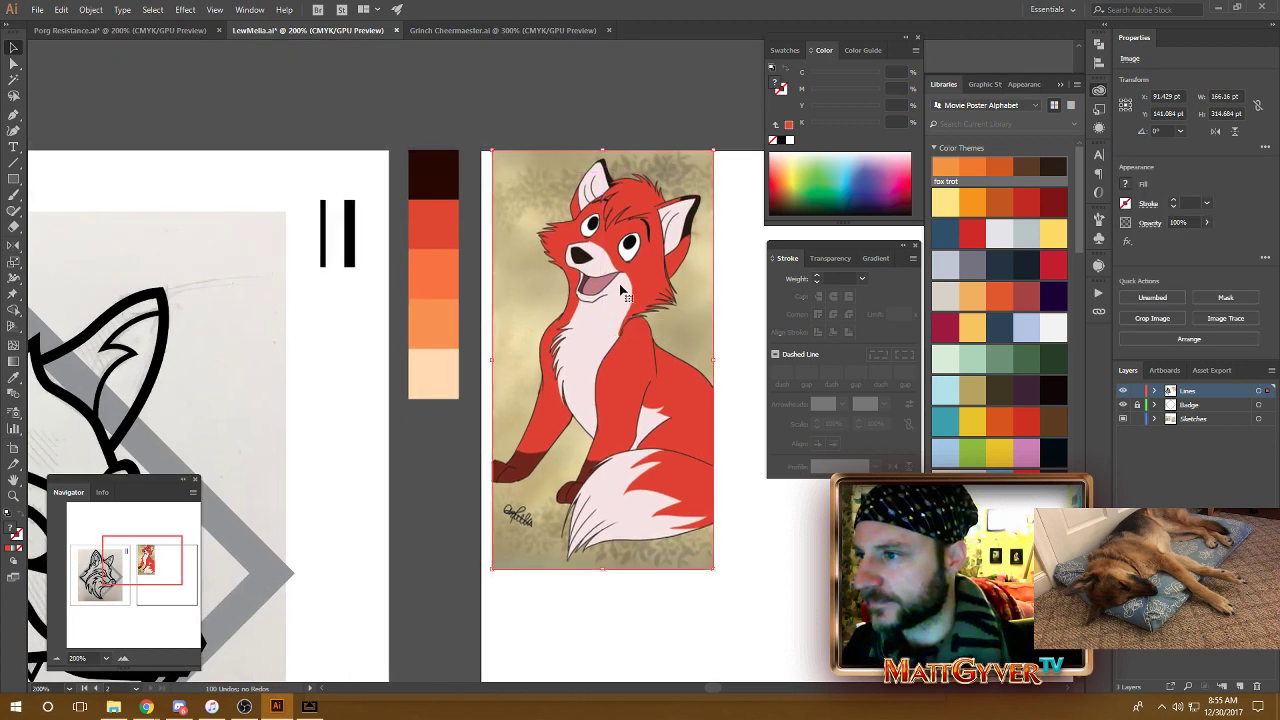
left_click(754, 157)
Duplicate the dark brown square beside the original and fill the copy with the dark ear-tip color sampled from the fox picture.
left_click(441, 180)
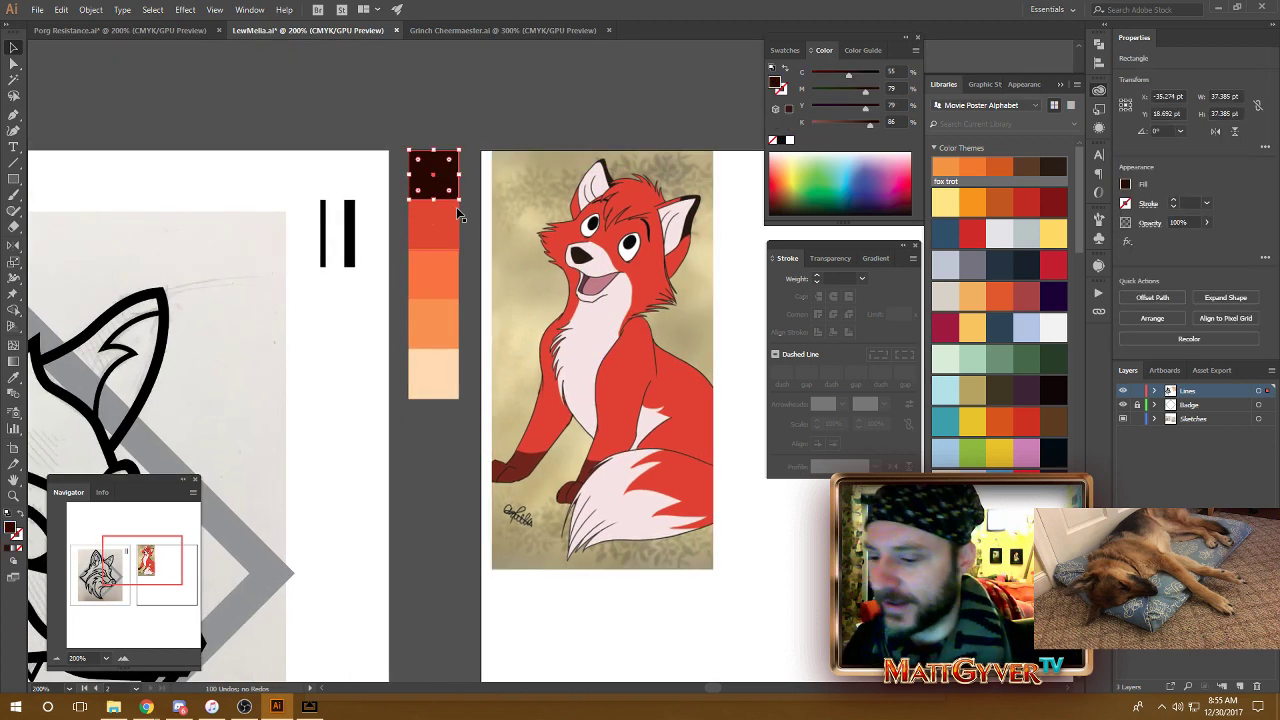
key("i")
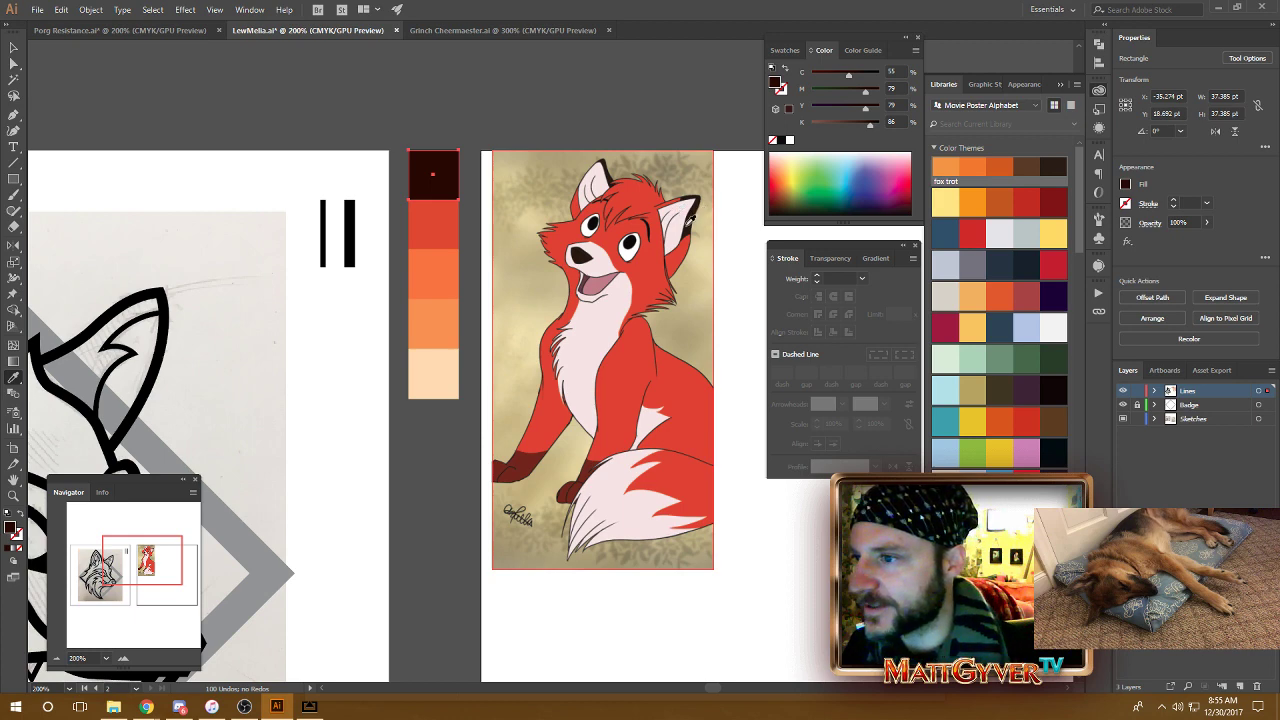
key("v")
left_click_drag(438, 180, 488, 181)
key("i")
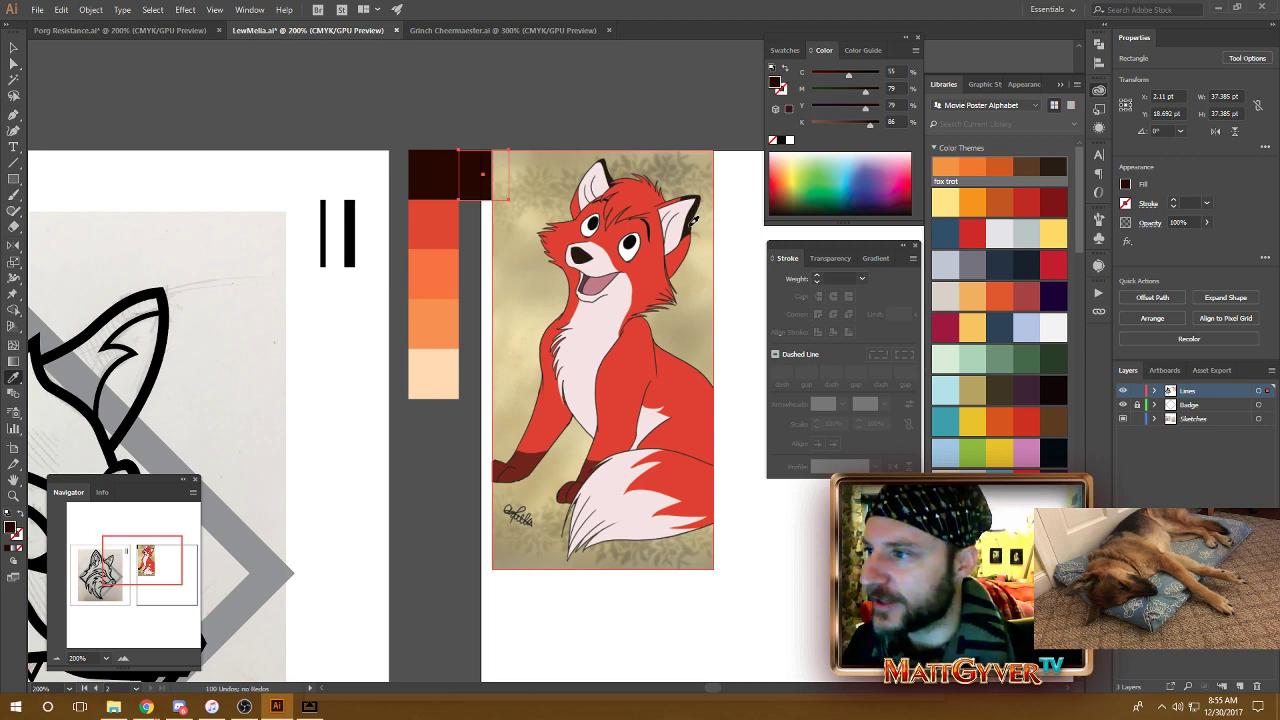
left_click(693, 219)
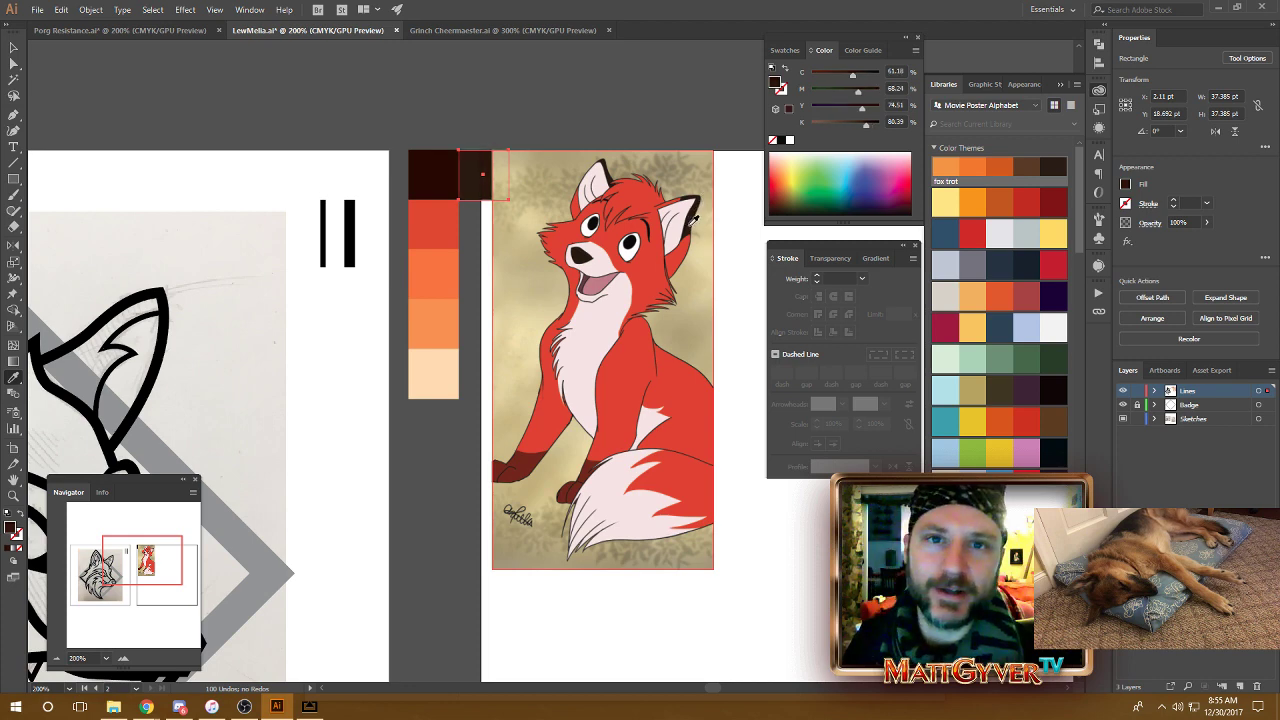
key("v")
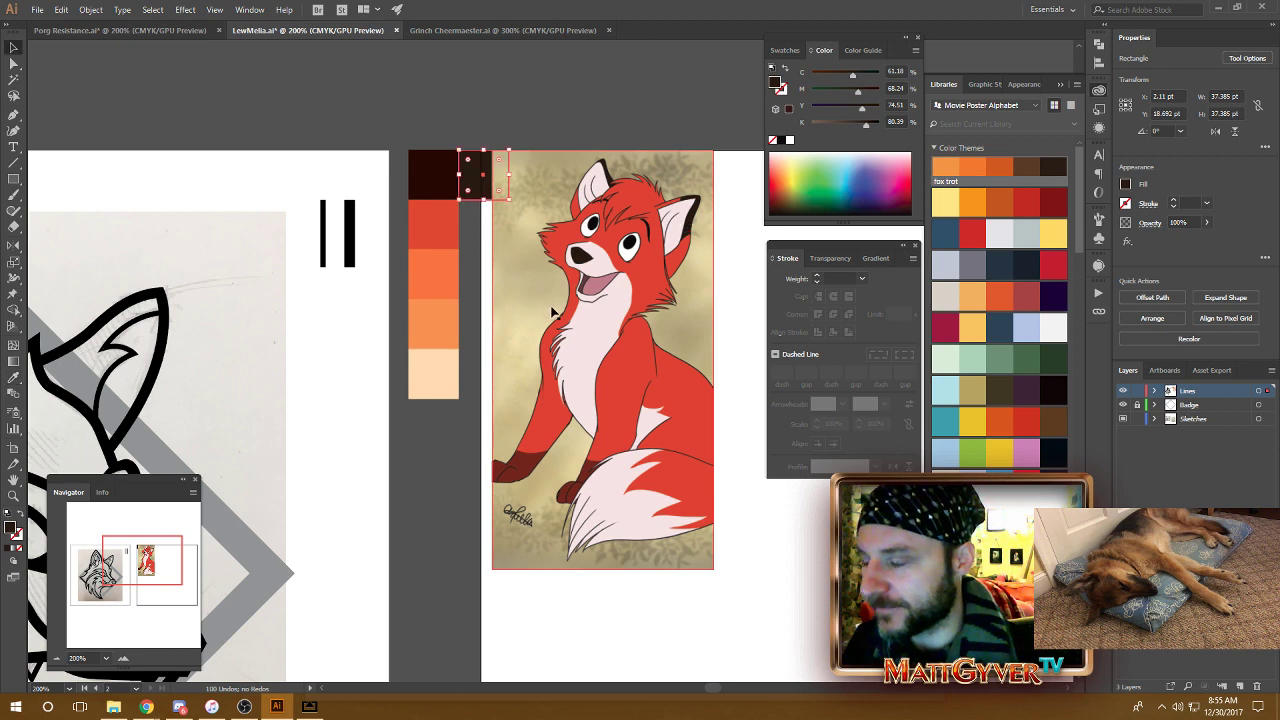
left_click(510, 340)
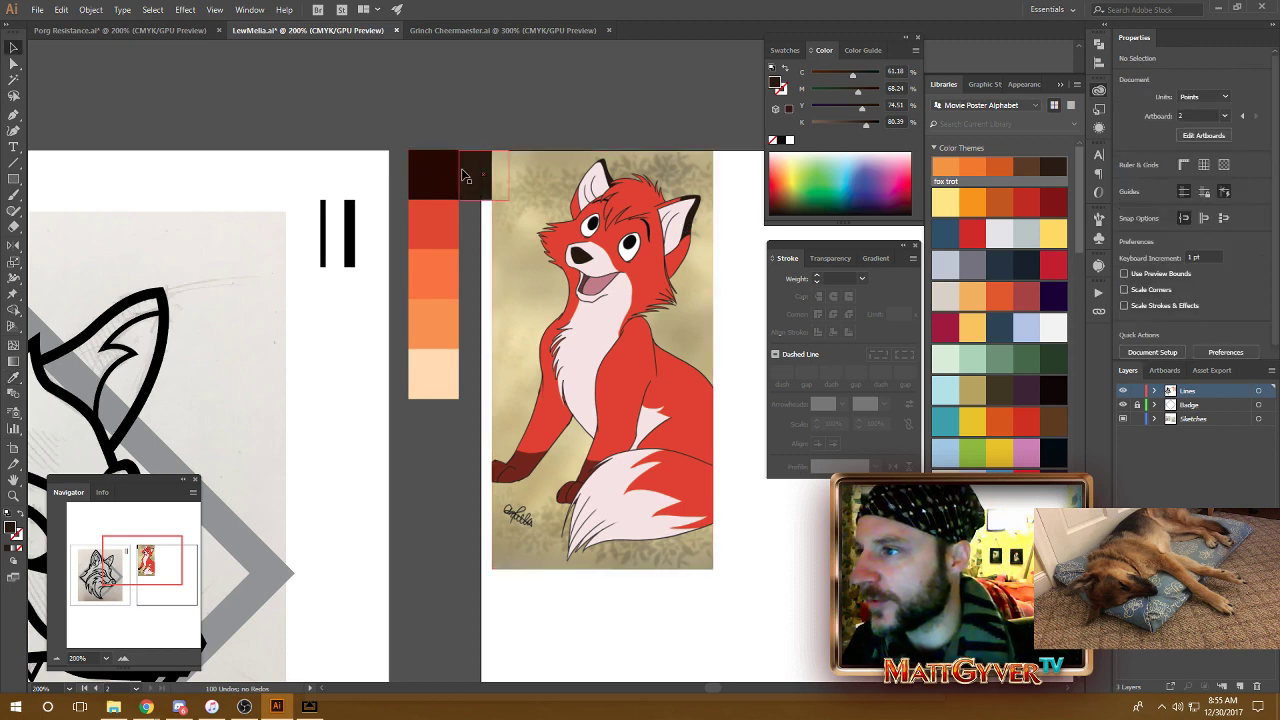
Duplicate the red square beside the original and fill the copy with the red fur color sampled from the fox picture.
left_click_drag(466, 243, 468, 210)
left_click(424, 220)
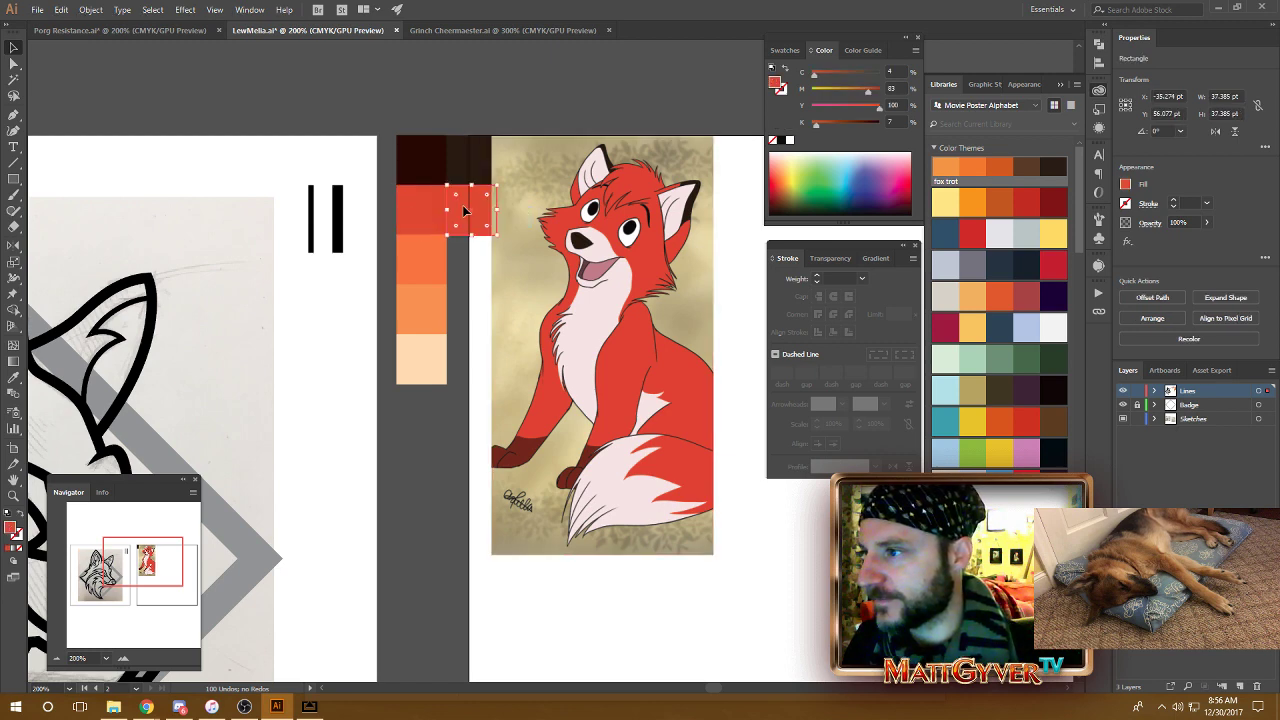
left_click(519, 101)
left_click(456, 219)
key("i")
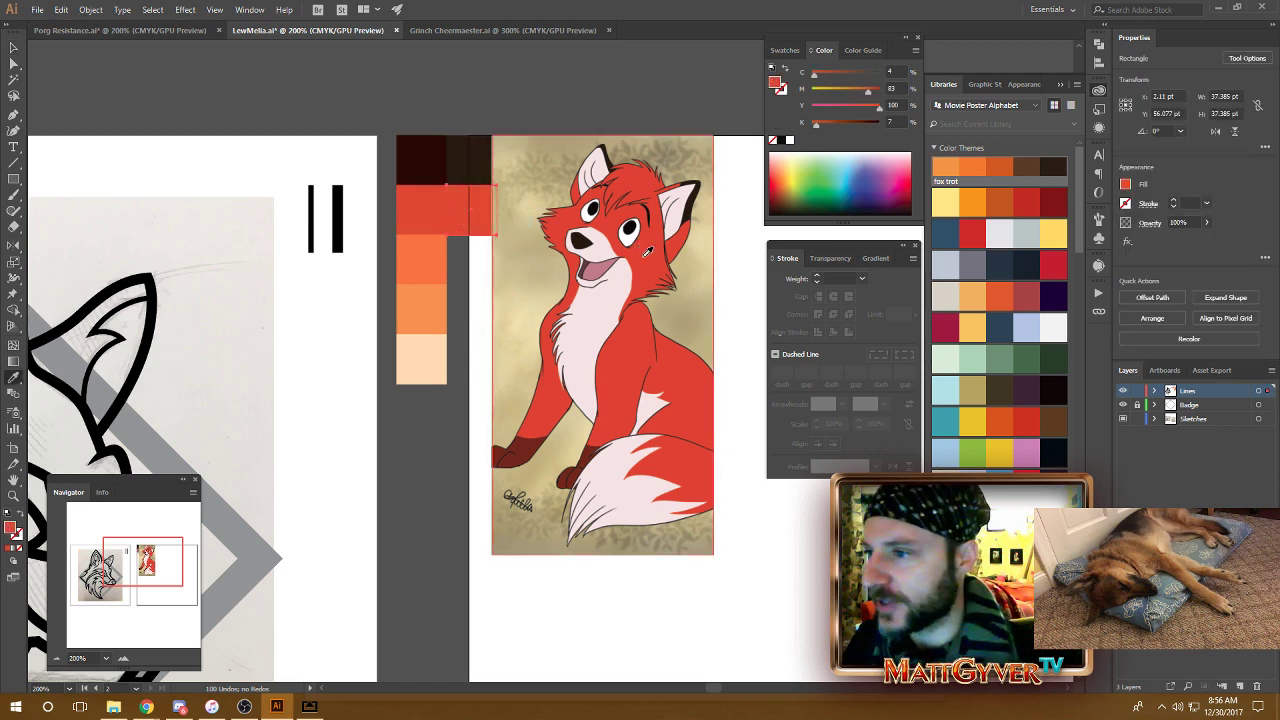
left_click(645, 258)
key("v")
left_click(555, 95)
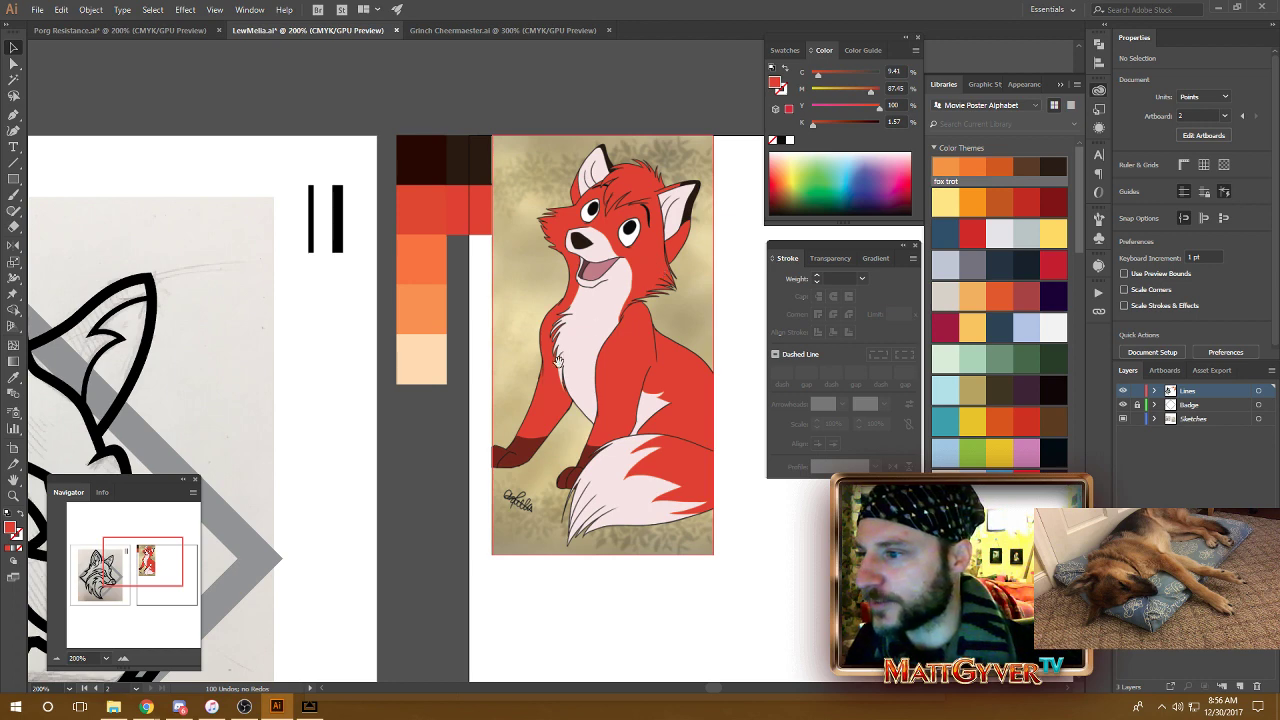
Duplicate the cream square beside the original and fill the copy with the pale chest color sampled from the fox picture.
scroll(557, 360, "down", 1)
left_click(420, 352)
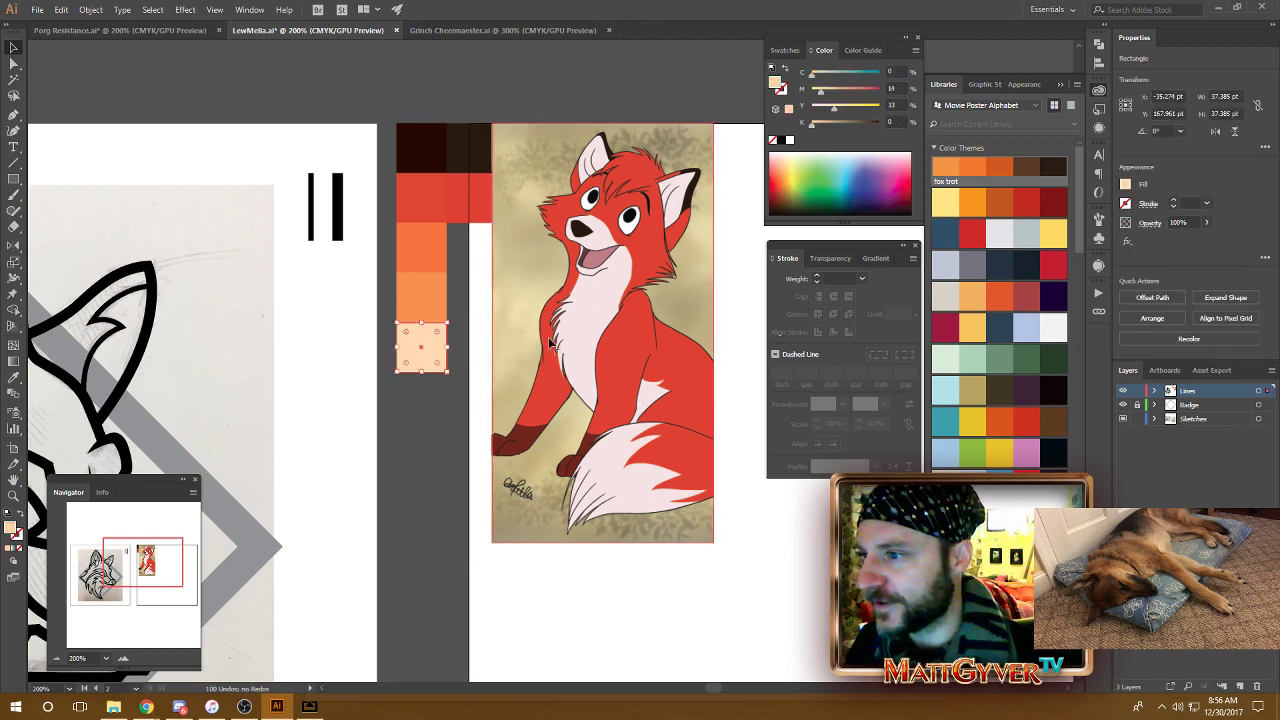
key("i")
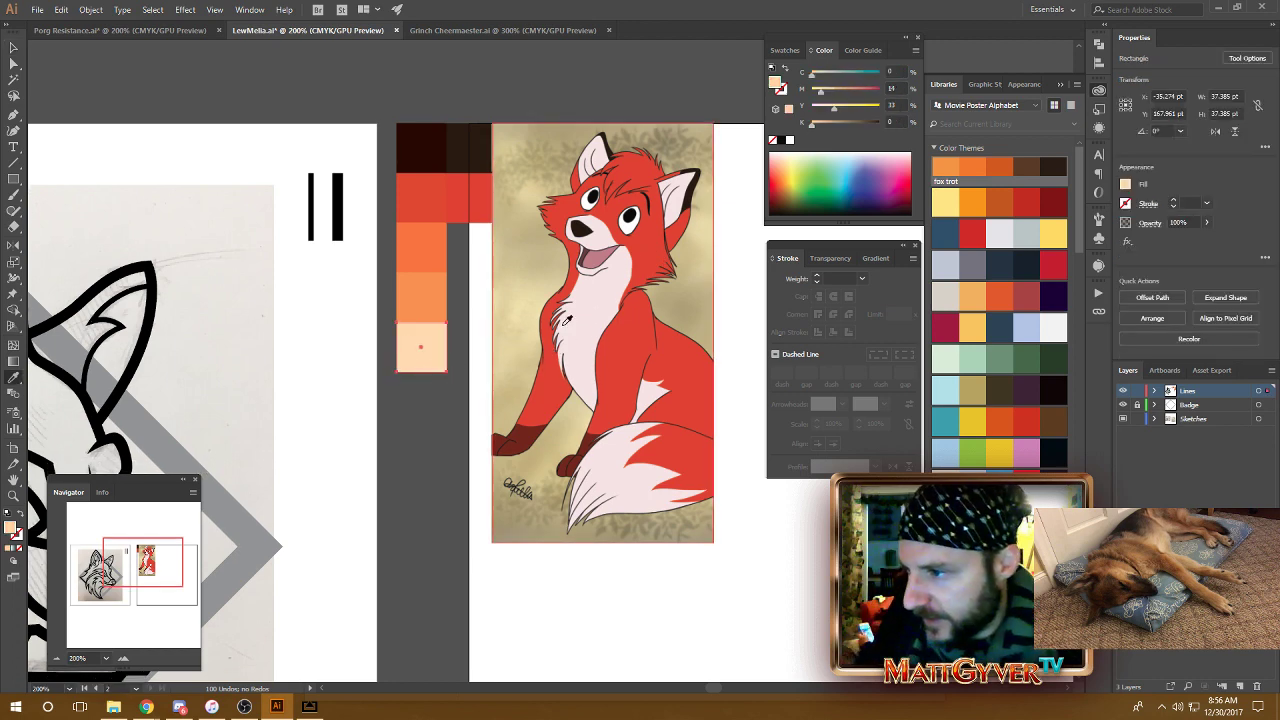
key("v")
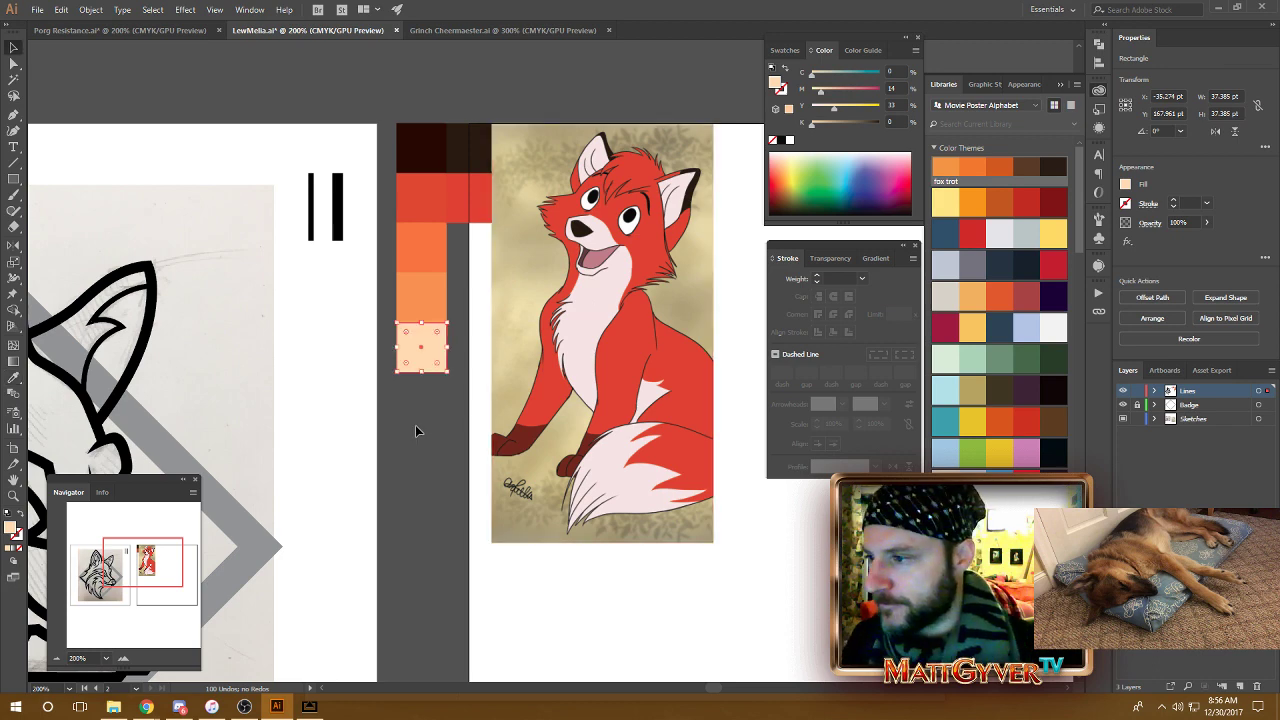
left_click(415, 425)
left_click_drag(420, 345, 480, 343)
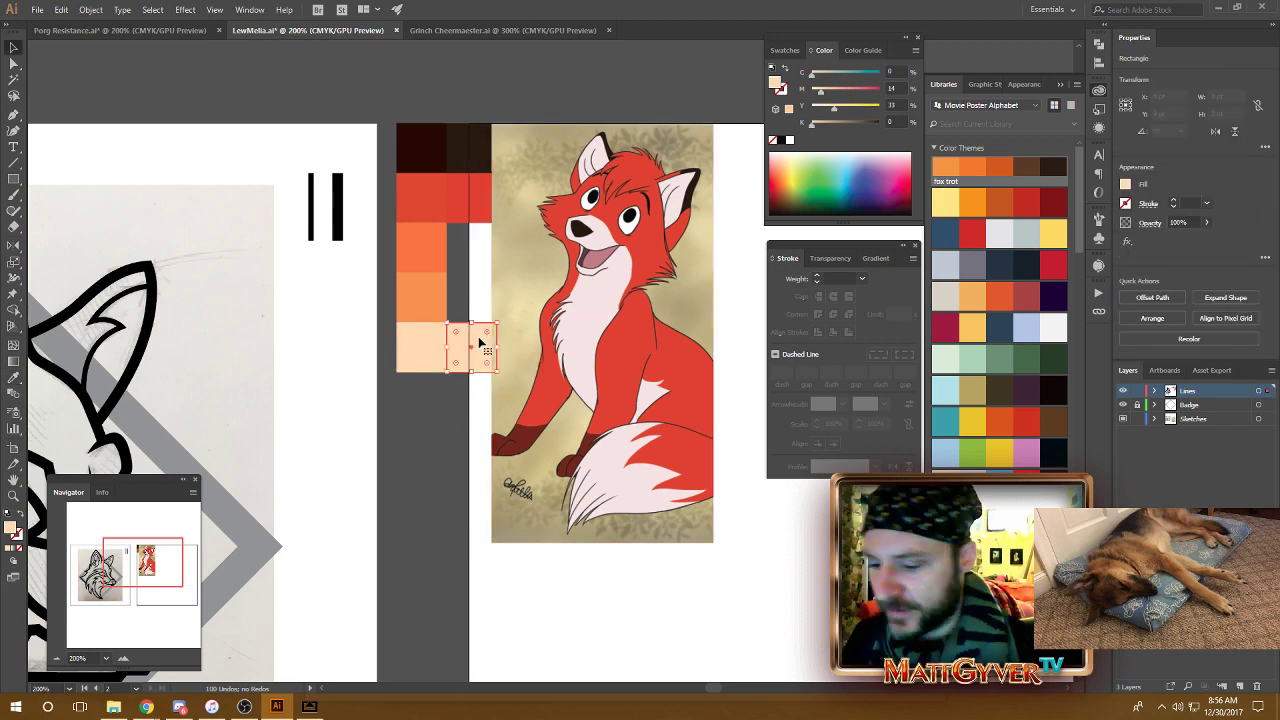
key("i")
left_click(599, 297)
key("v")
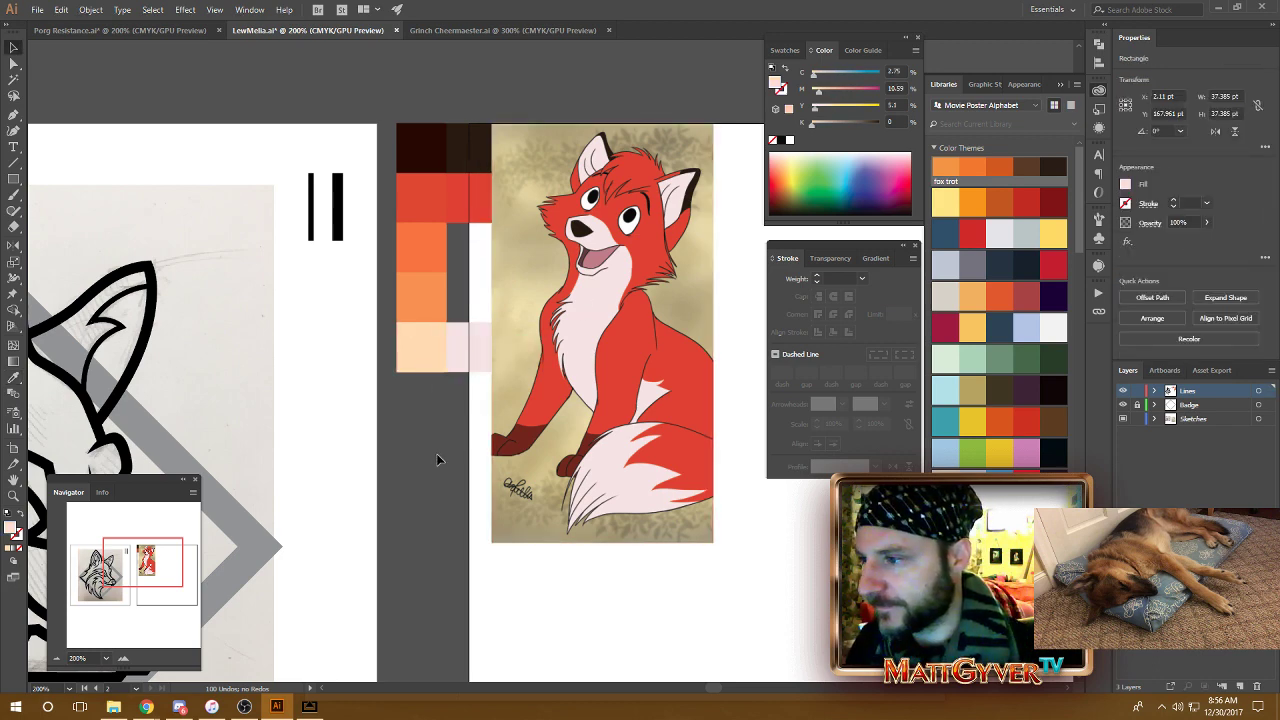
Adjust the pale pink sampled square's fill to C 2, M 12, Y 6, K 0.
left_click(437, 457)
left_click(477, 343)
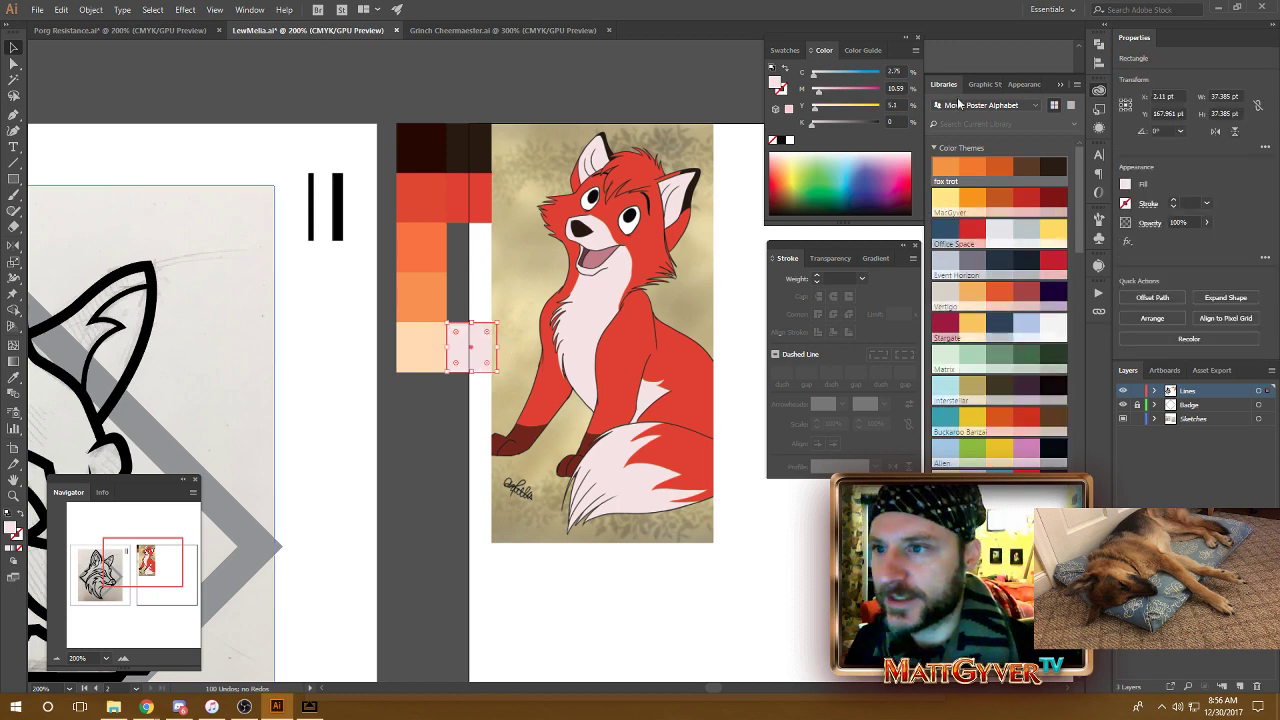
left_click(900, 74)
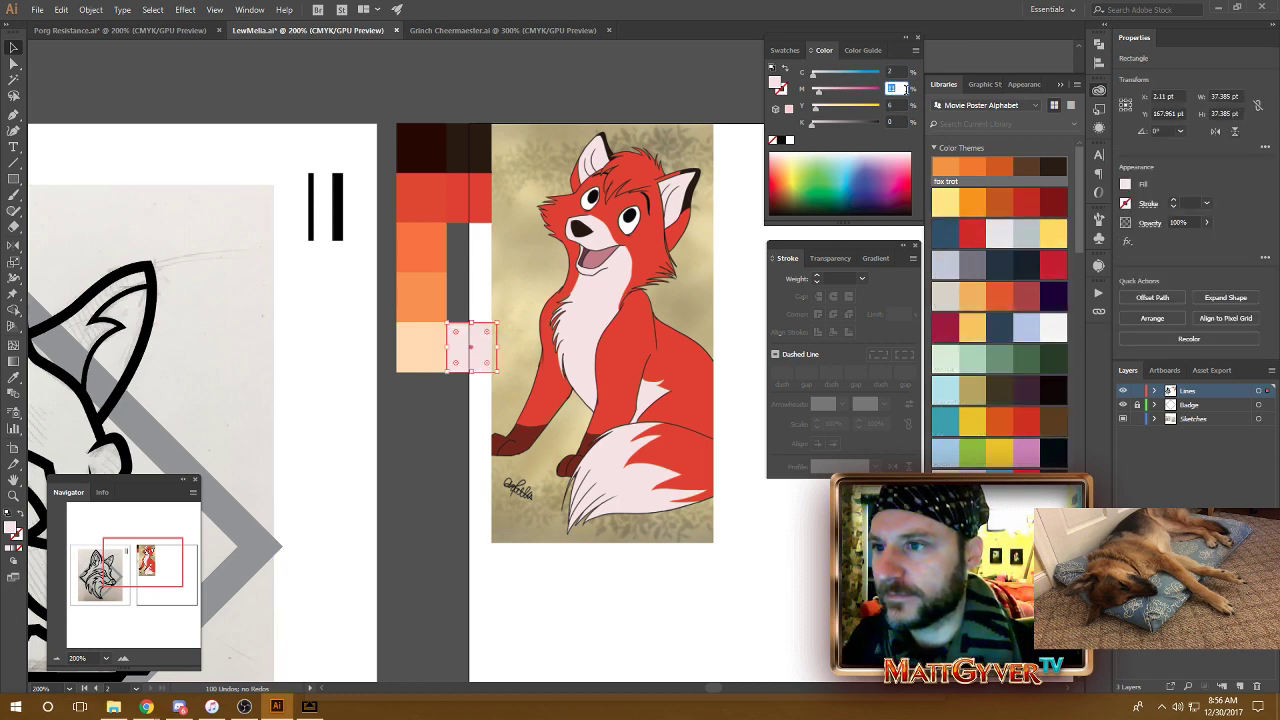
left_click(468, 460)
Lighten the original cream square's fill to C 0, M 11, Y 30, K 0.
left_click(420, 350)
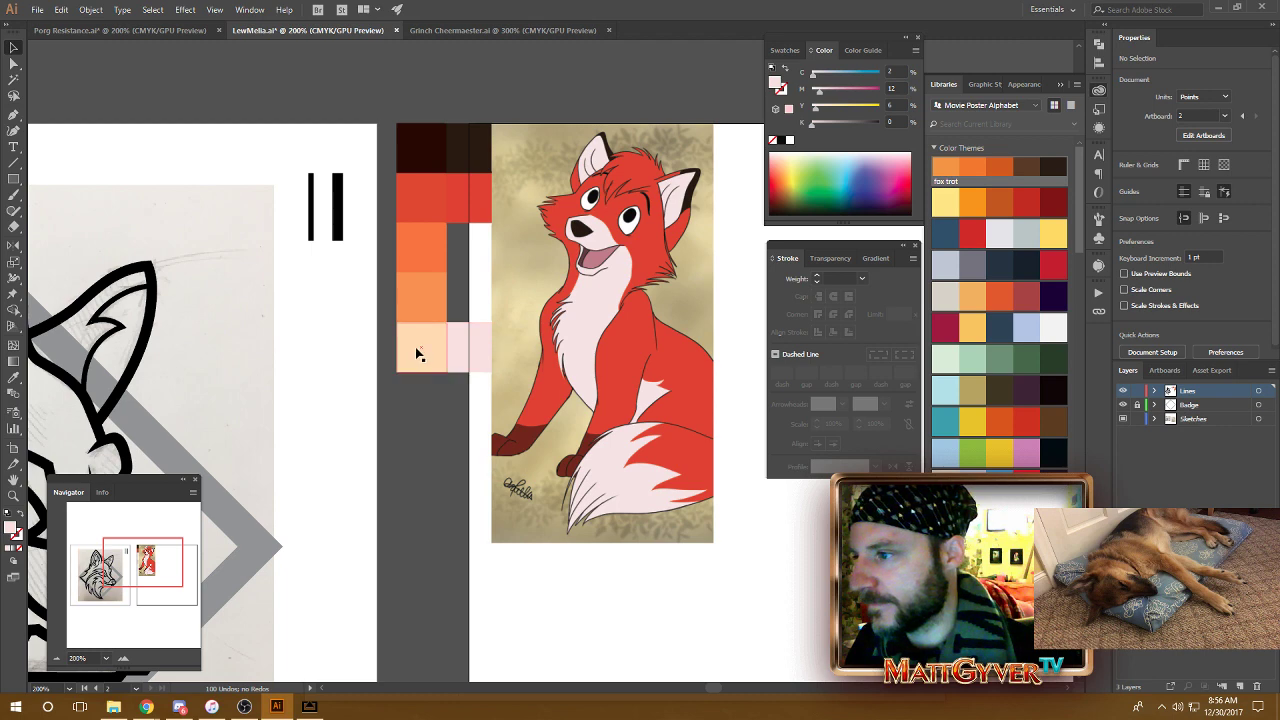
left_click(897, 88)
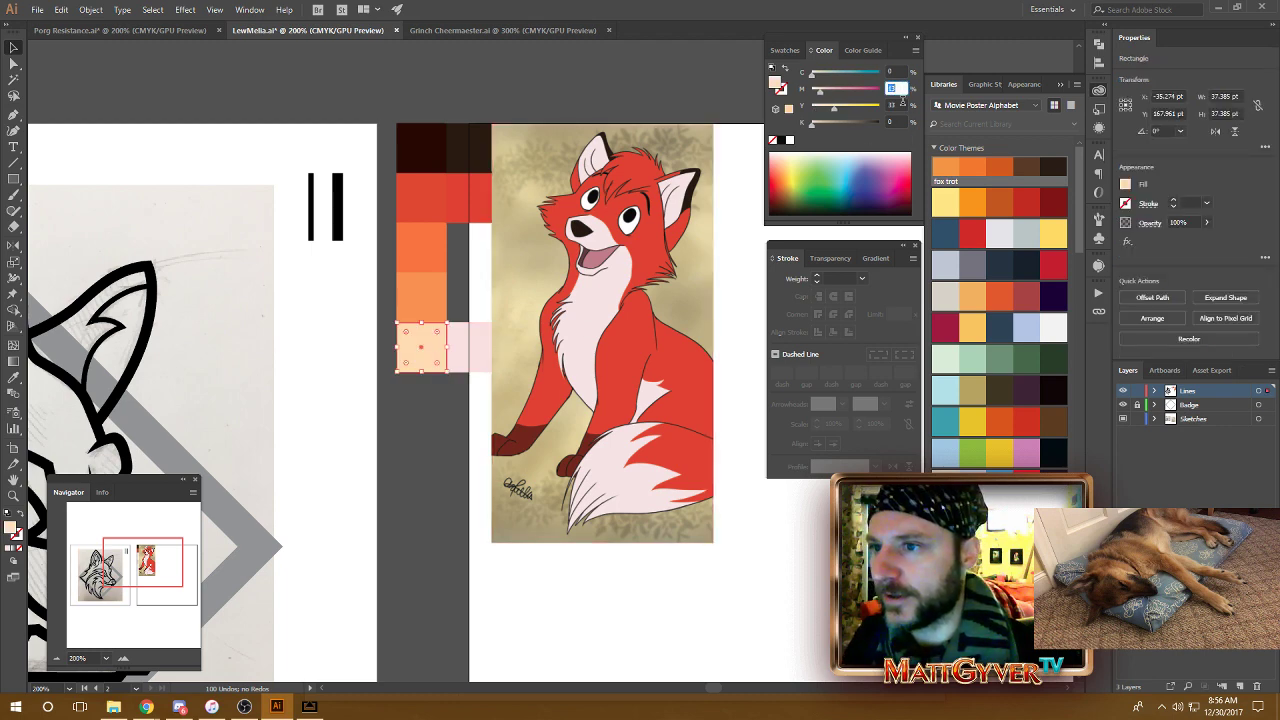
left_click(901, 104)
type("30")
left_click(426, 410)
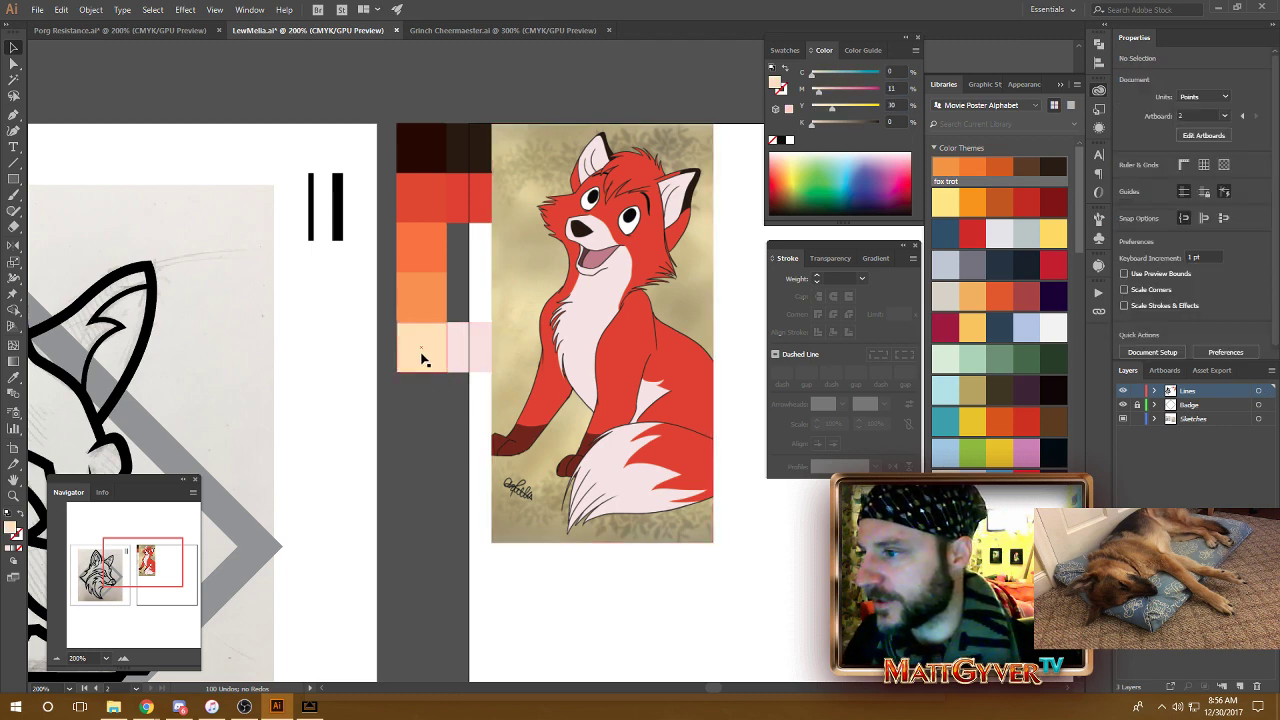
left_click(466, 359)
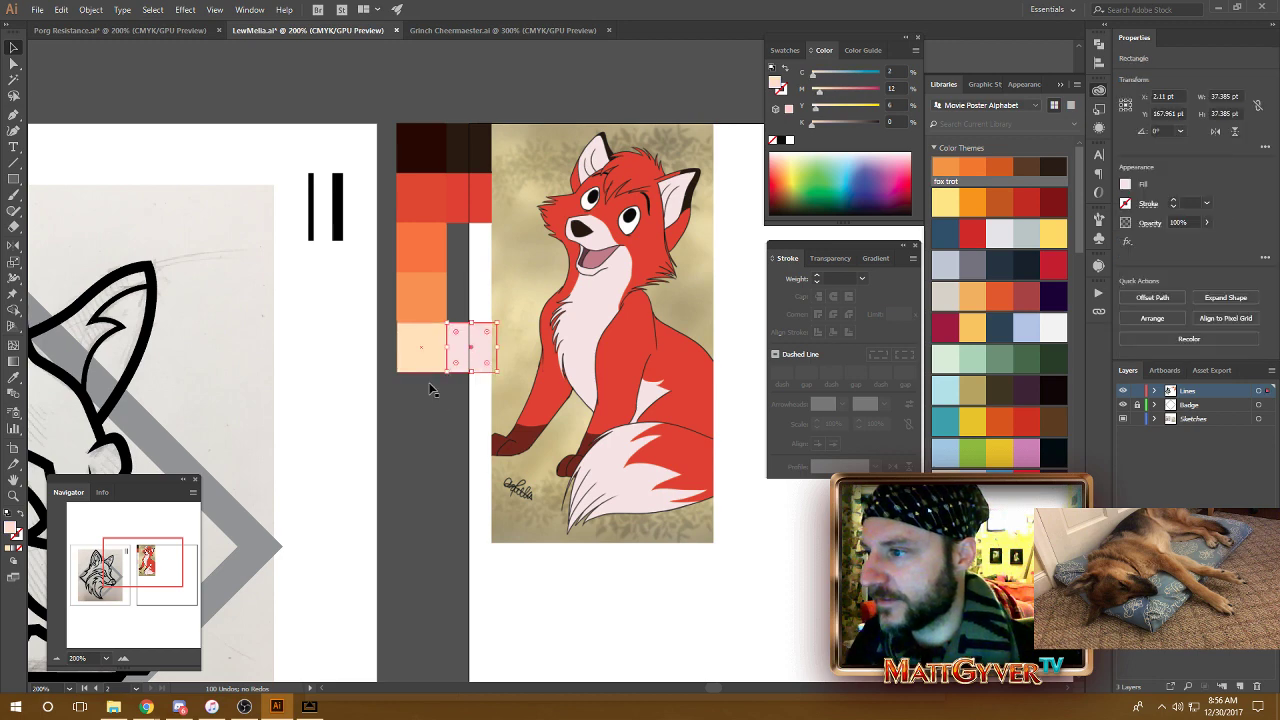
left_click(429, 388)
left_click(461, 349)
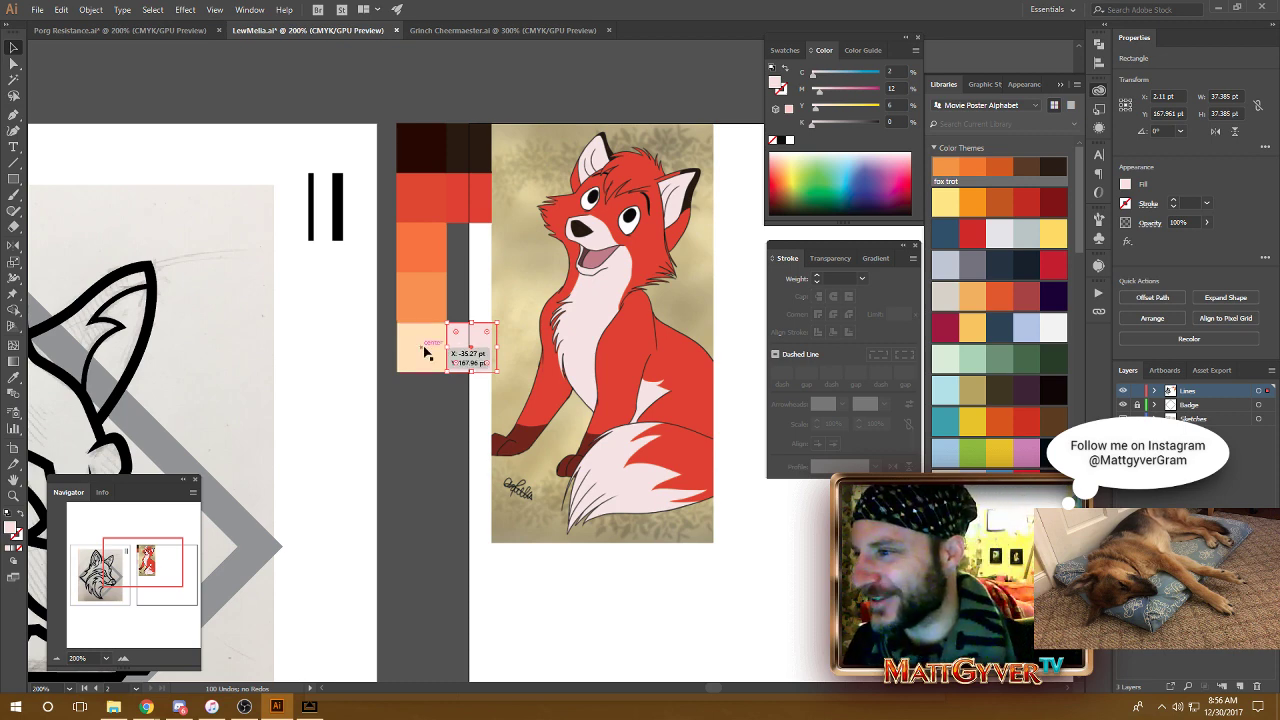
left_click(416, 248)
left_click(428, 306, "shift")
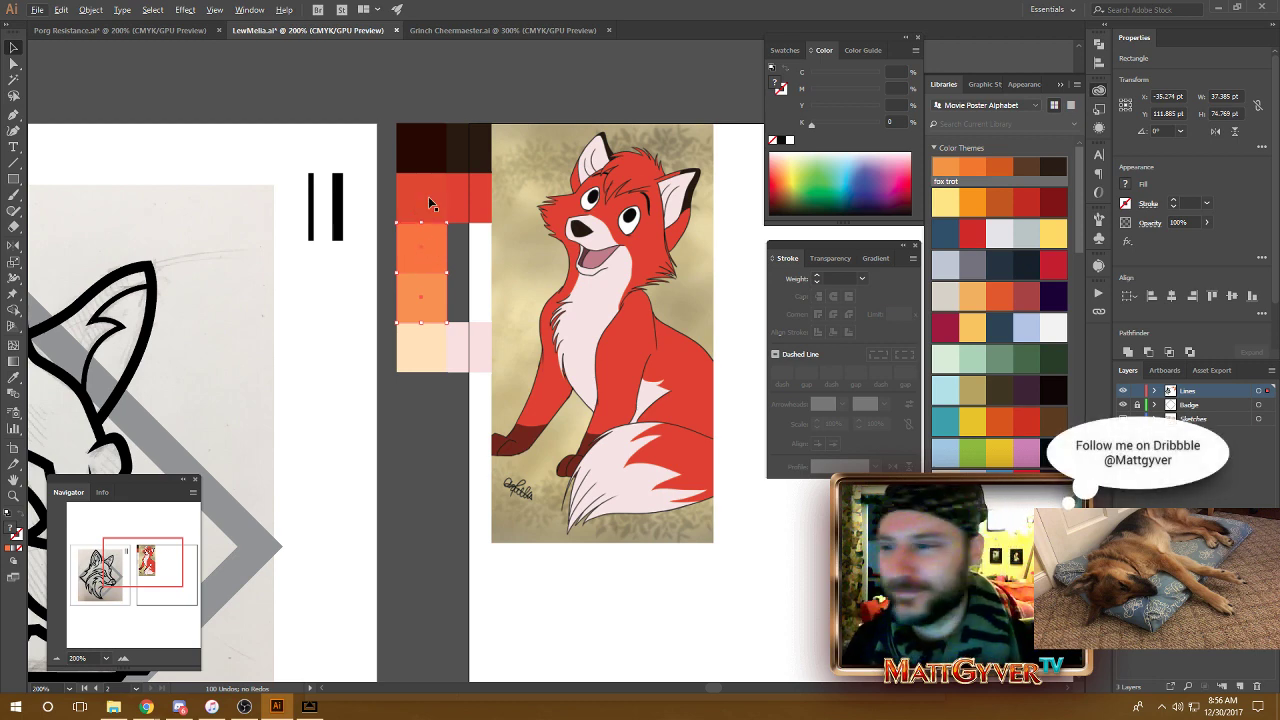
left_click(470, 389)
left_click_drag(431, 244, 407, 252)
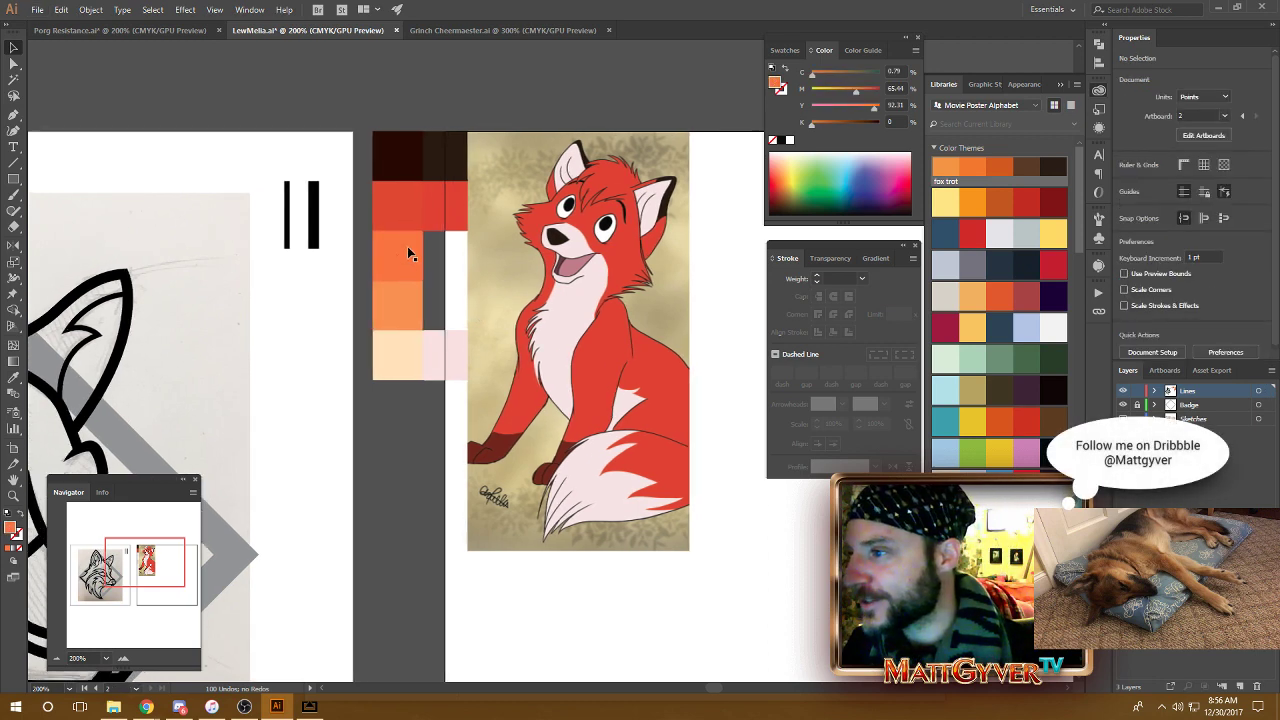
Try filling the upper orange square with the dark brown-red sampled from the fox's paw, and undo that fill.
left_click(408, 265)
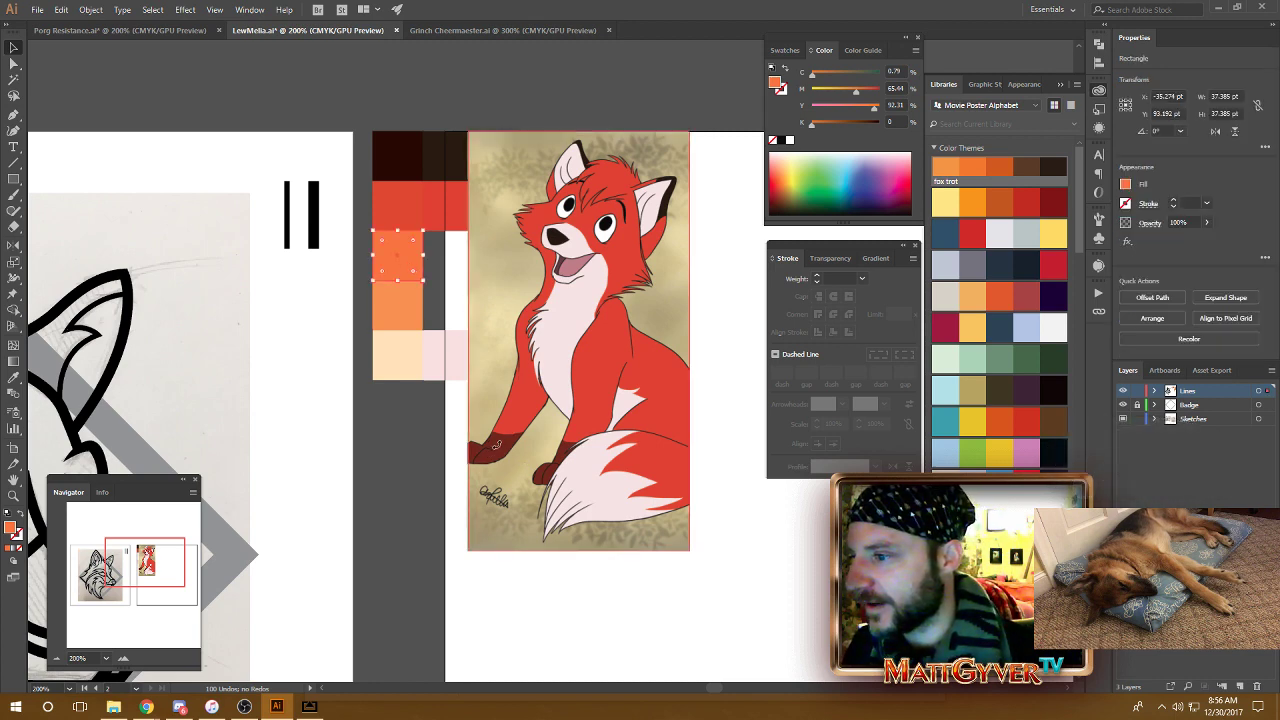
scroll(487, 437, "left", 5)
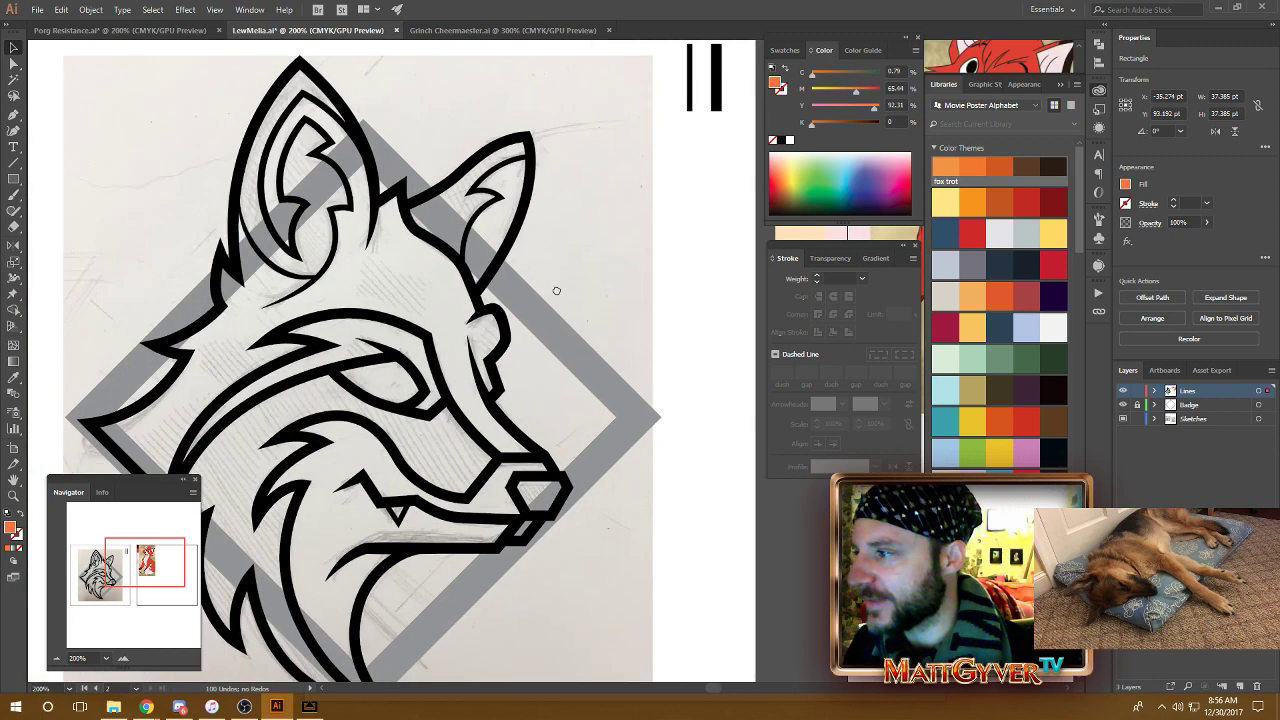
scroll(372, 448, "right", 5)
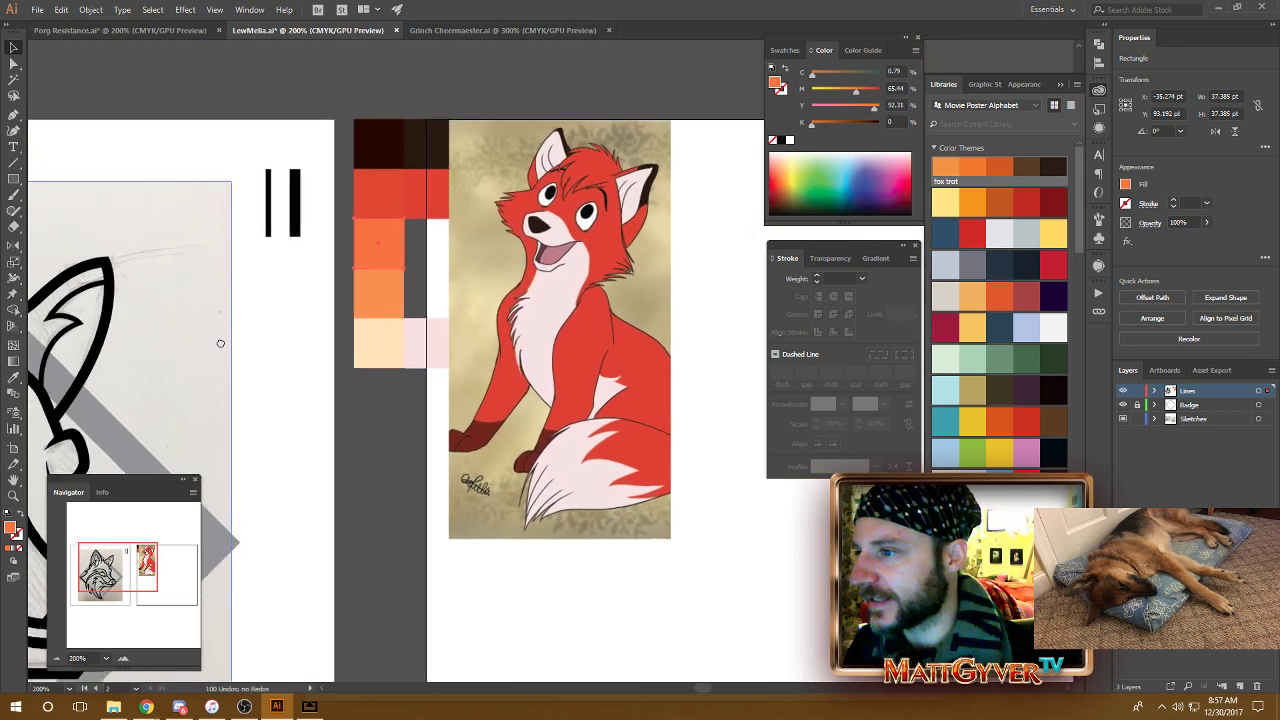
scroll(502, 358, "up", 1)
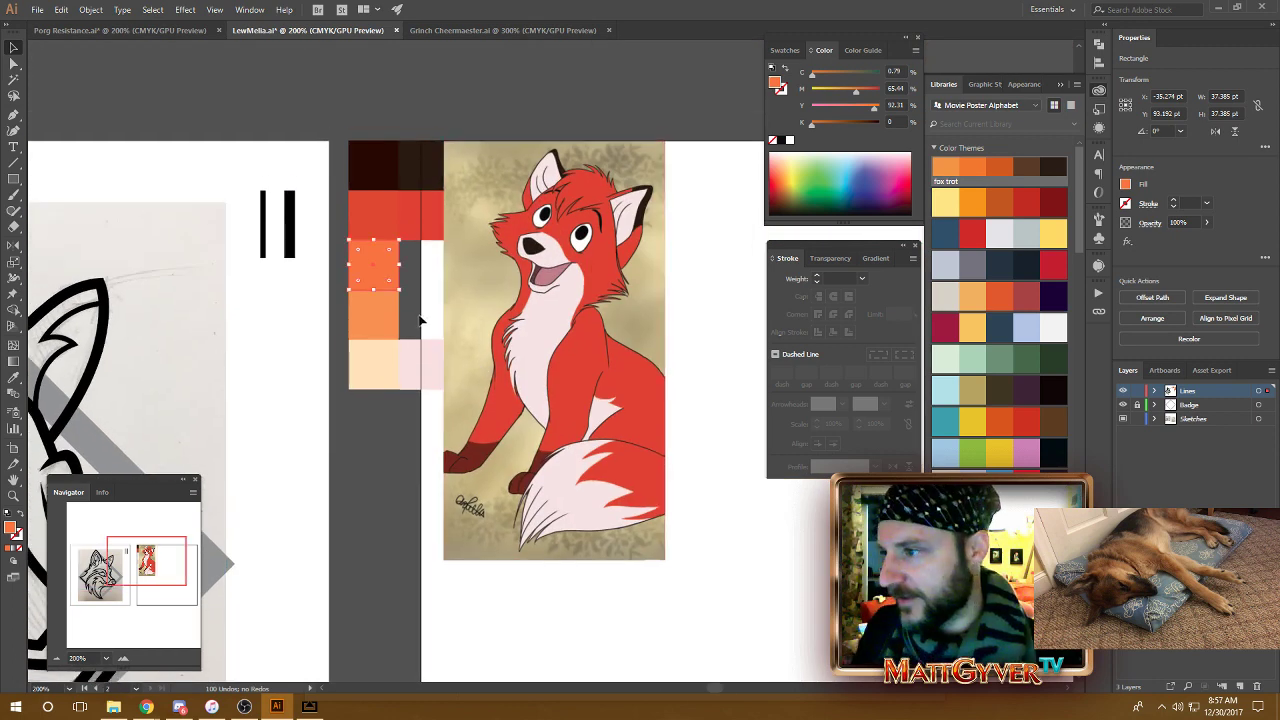
key("i")
left_click(481, 449)
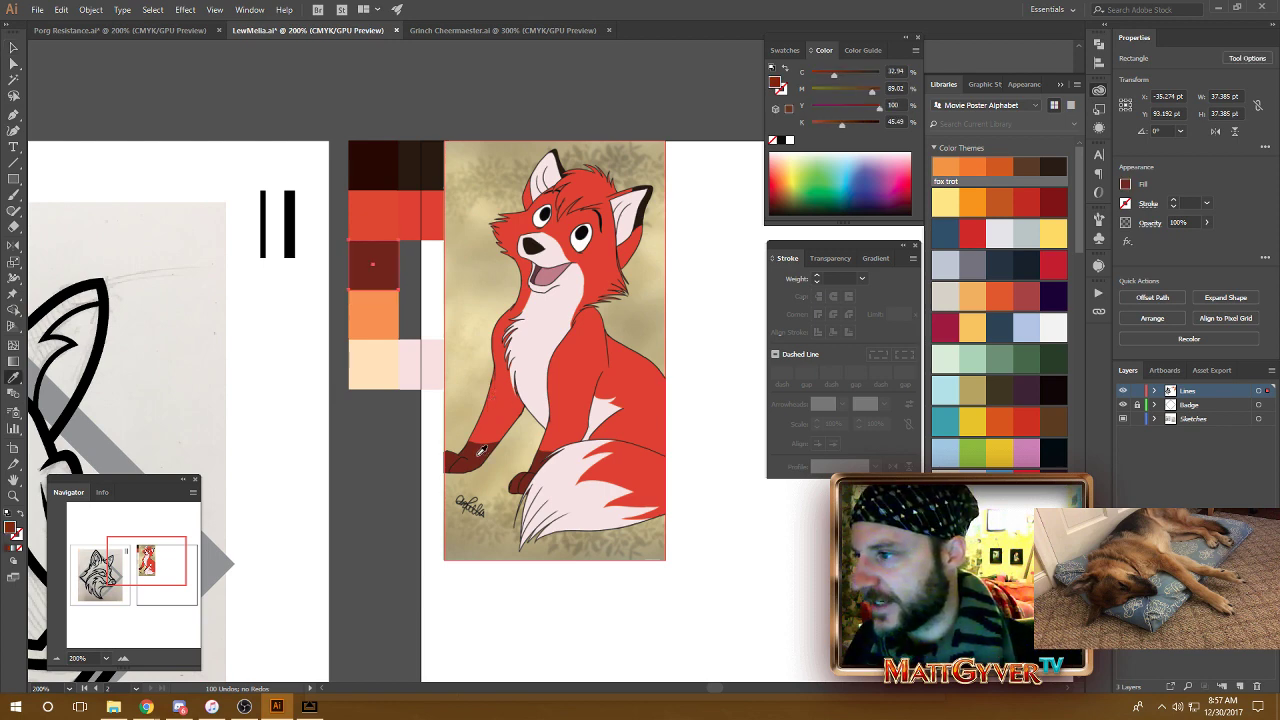
key("ctrl+shift+a")
key("a")
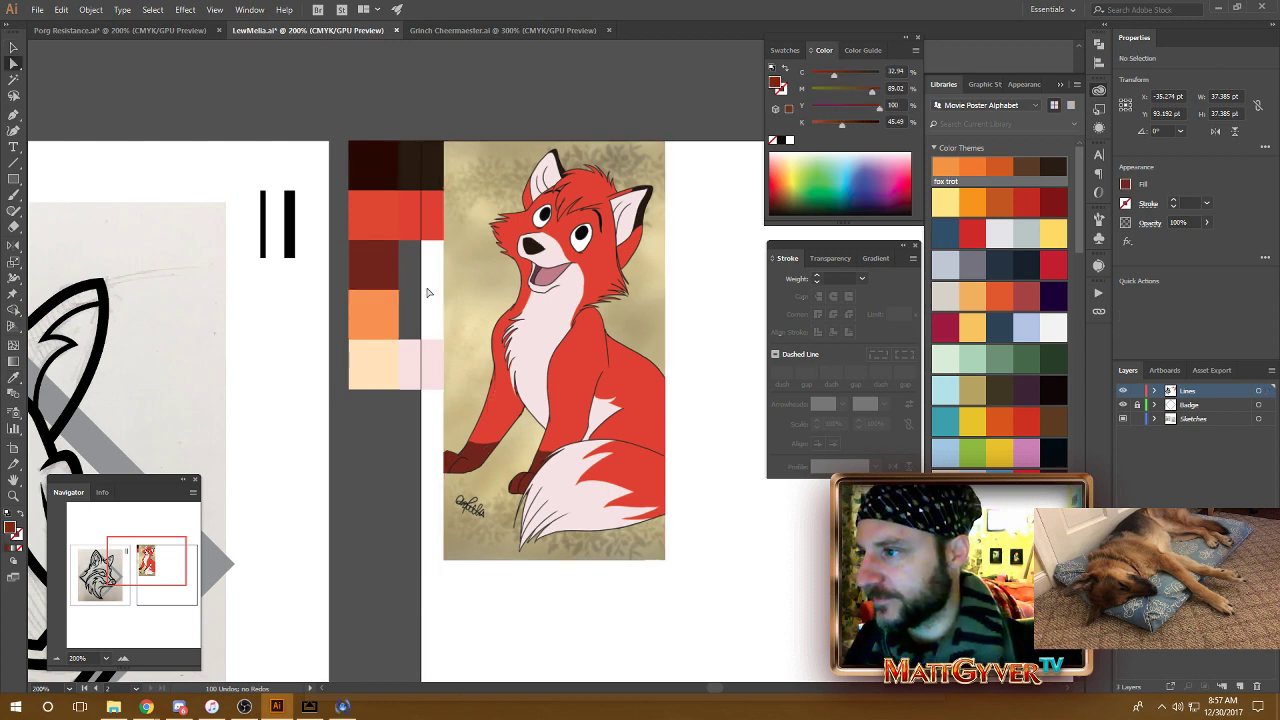
key("ctrl+z")
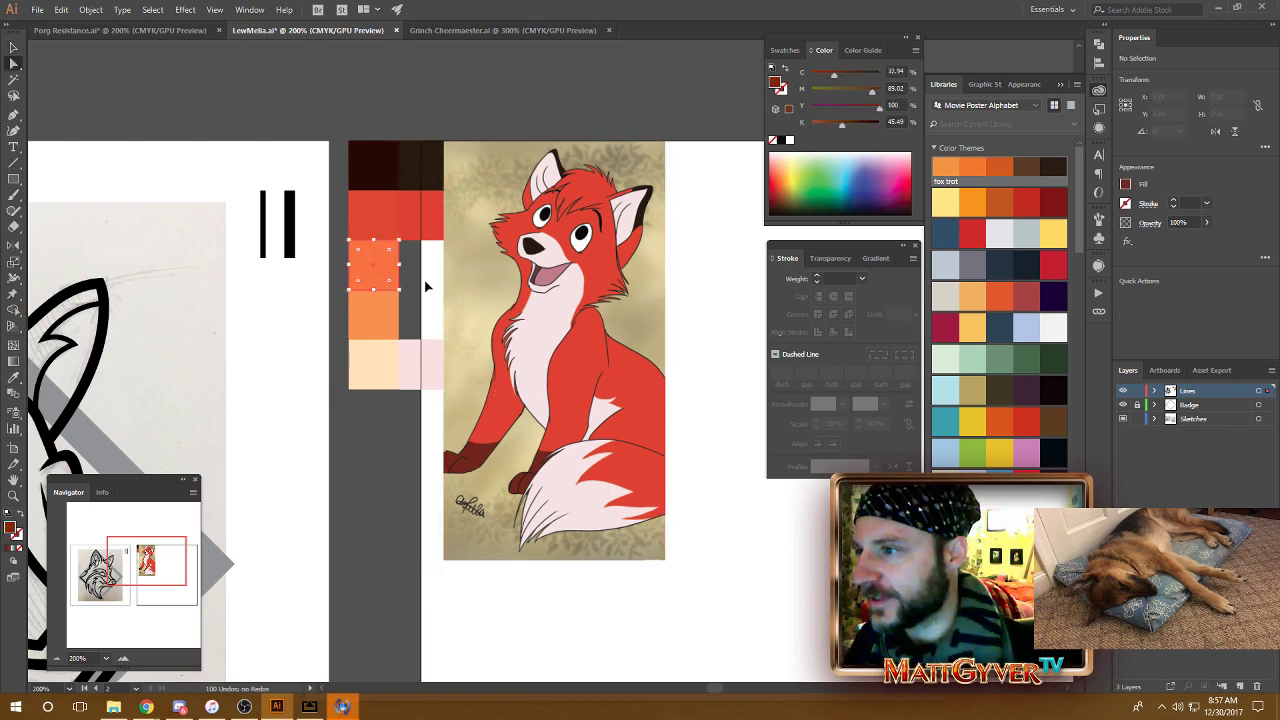
key("ctrl+shift+a")
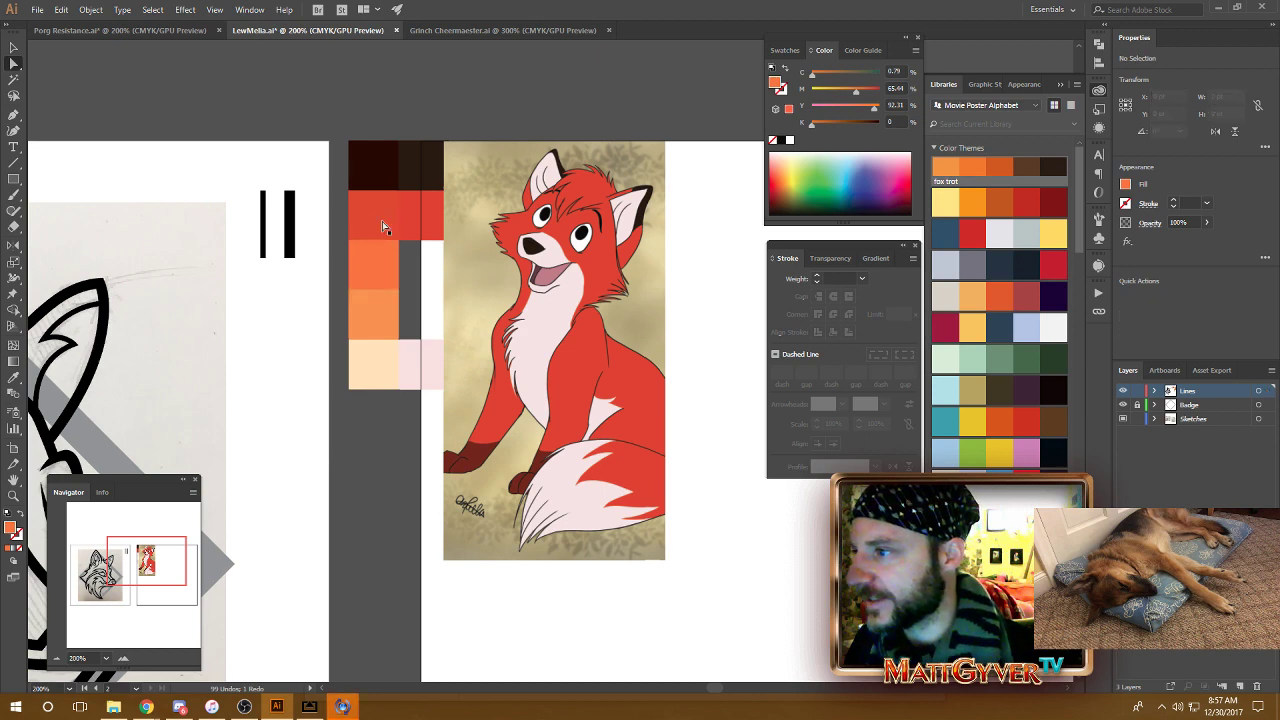
Fill the original red square and the upper orange square with the sampled fur red from the copy beside them.
left_click(378, 285)
key("i")
left_click(379, 224)
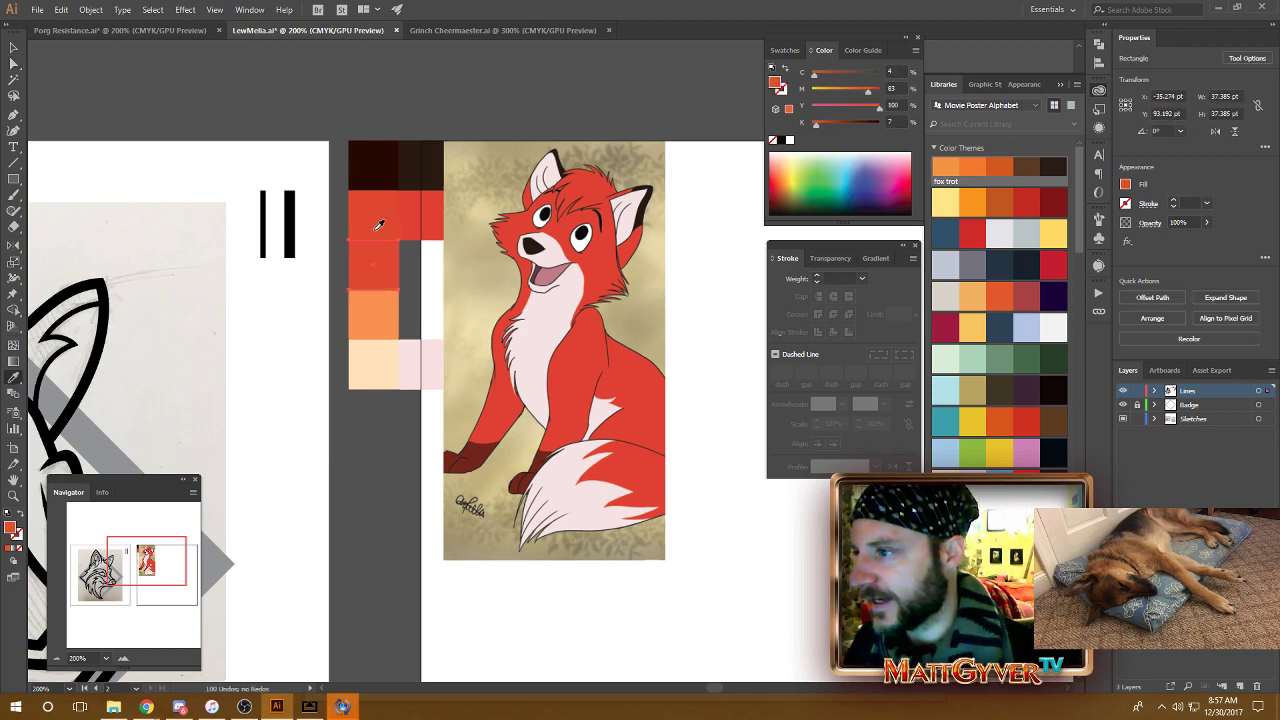
key("v")
left_click(424, 228)
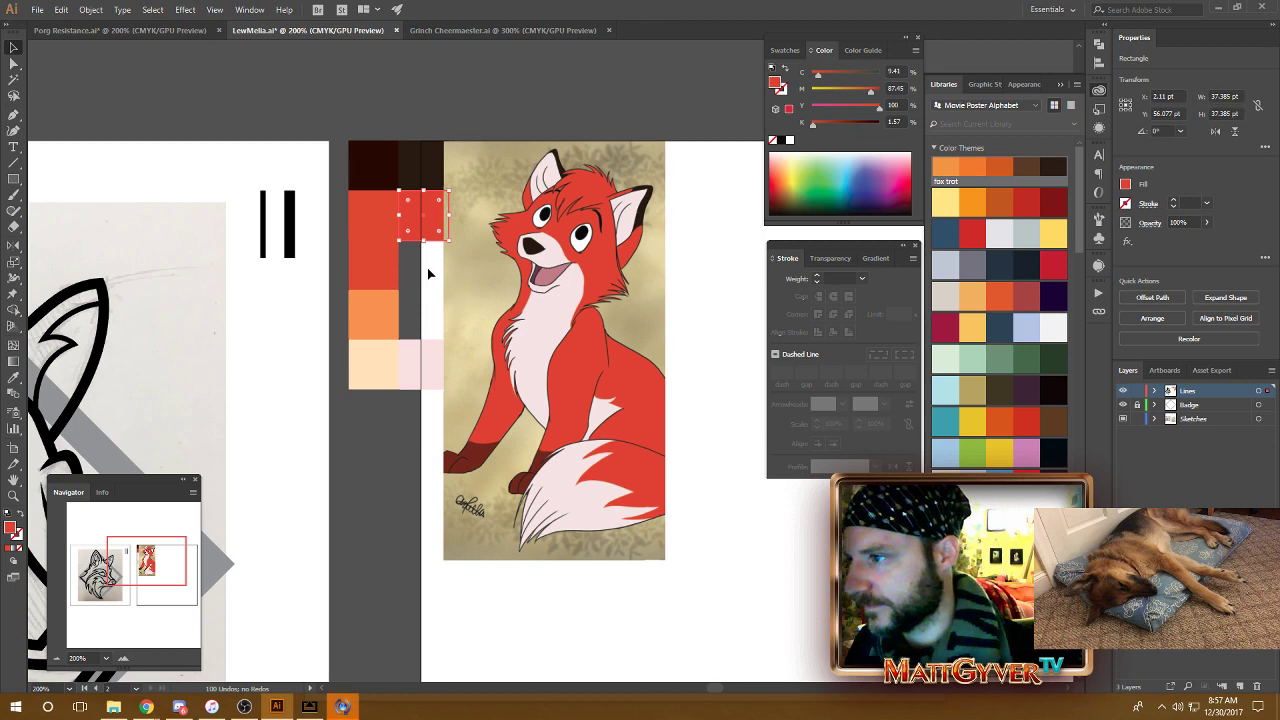
key("i")
left_click(381, 221)
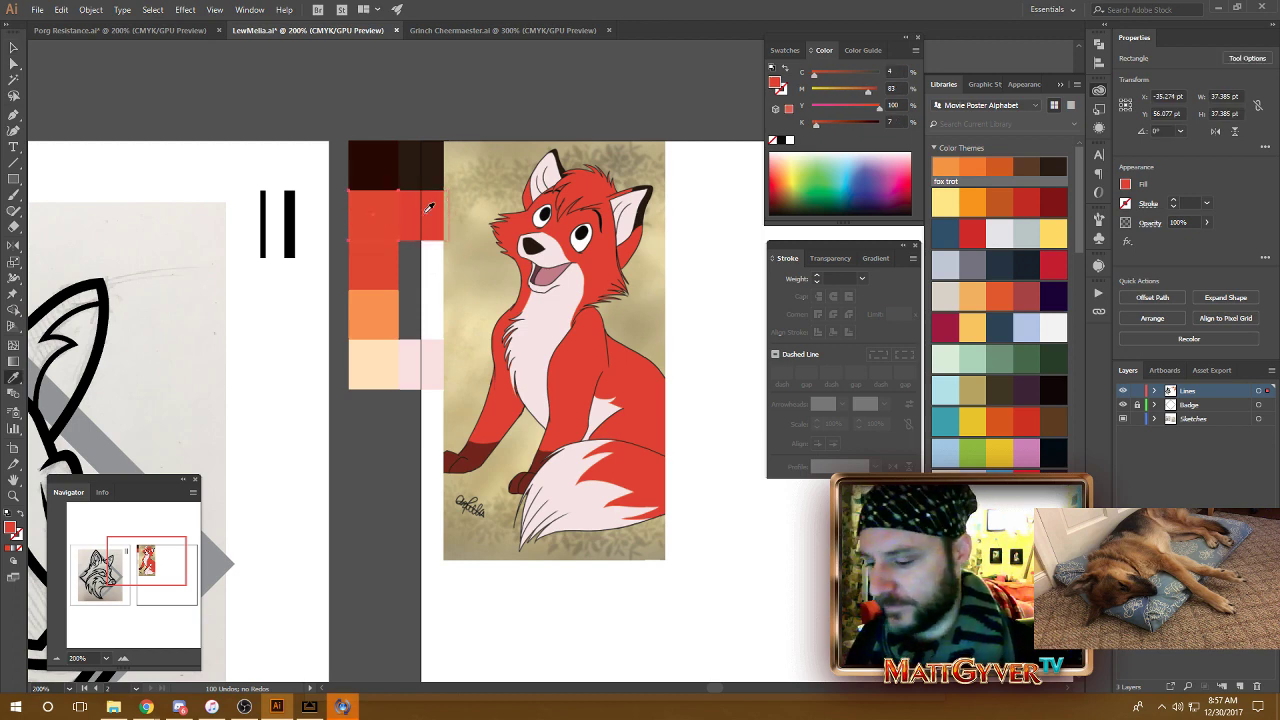
left_click(385, 216, "ctrl+shift")
left_click(378, 220, "ctrl+shift")
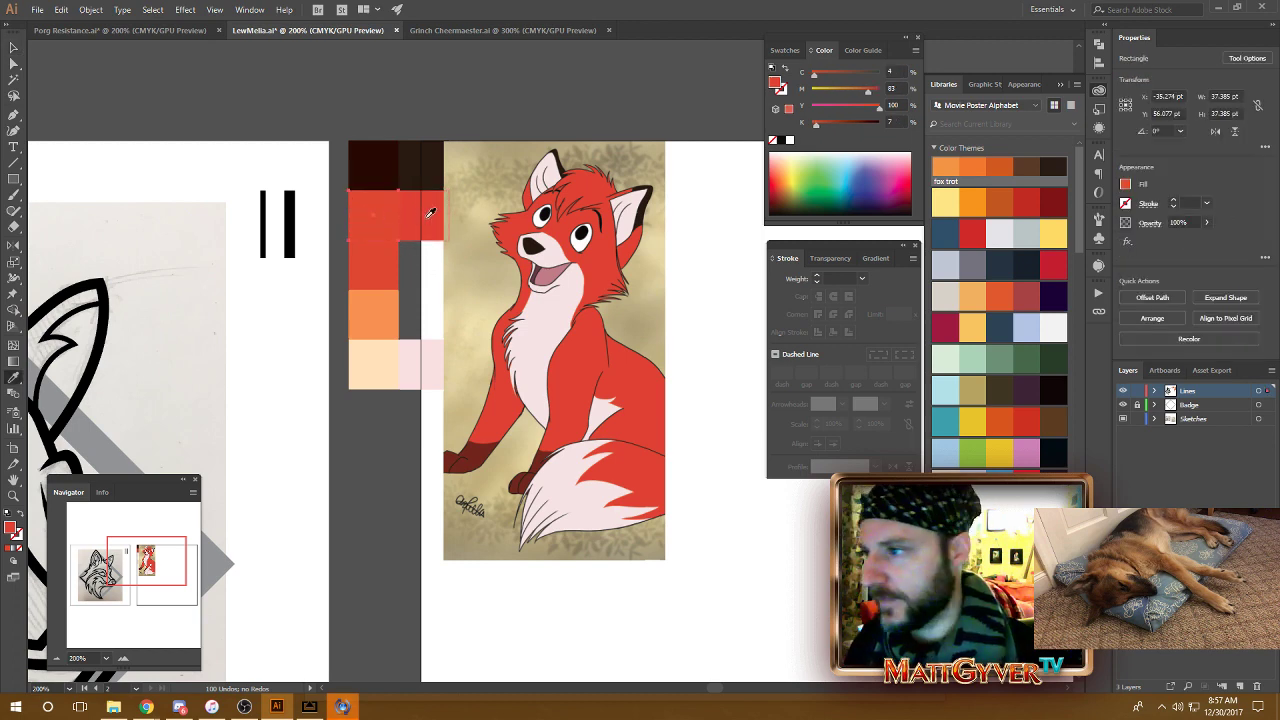
left_click(383, 260, "ctrl")
key("a")
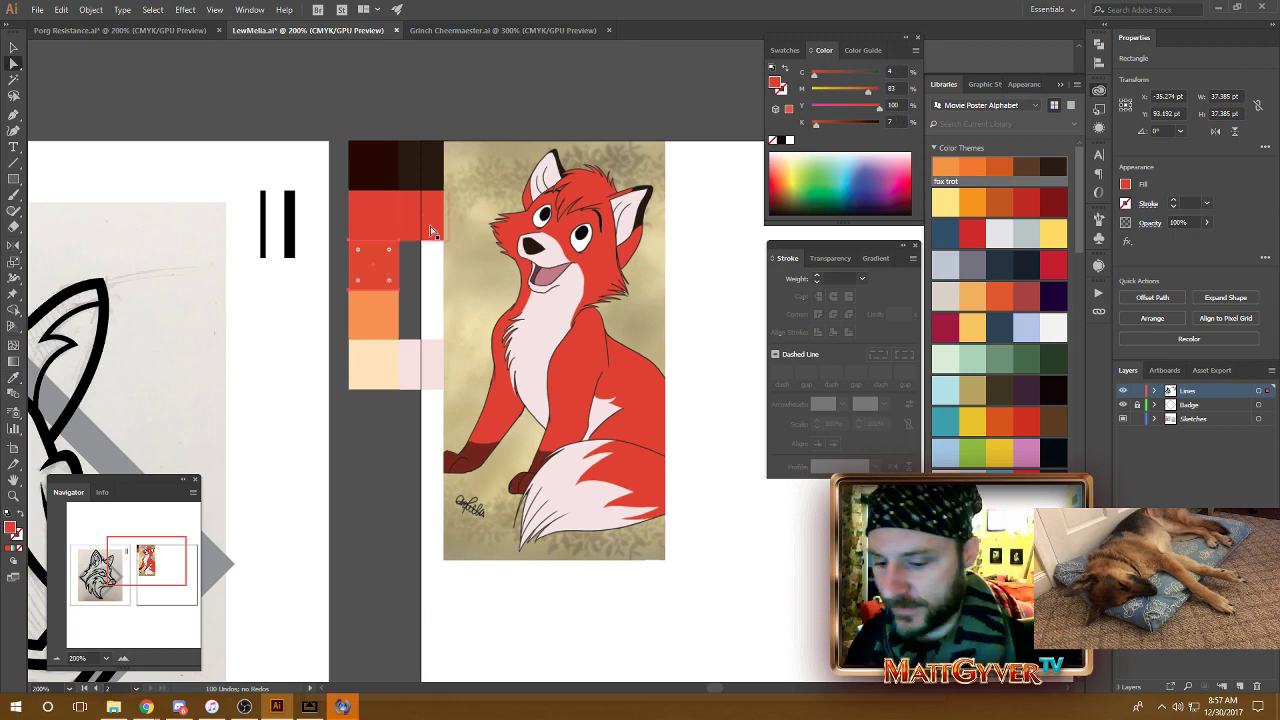
Delete the sampled red, dark brown and pale pink comparison squares beside the swatch column.
left_click(422, 214, "ctrl")
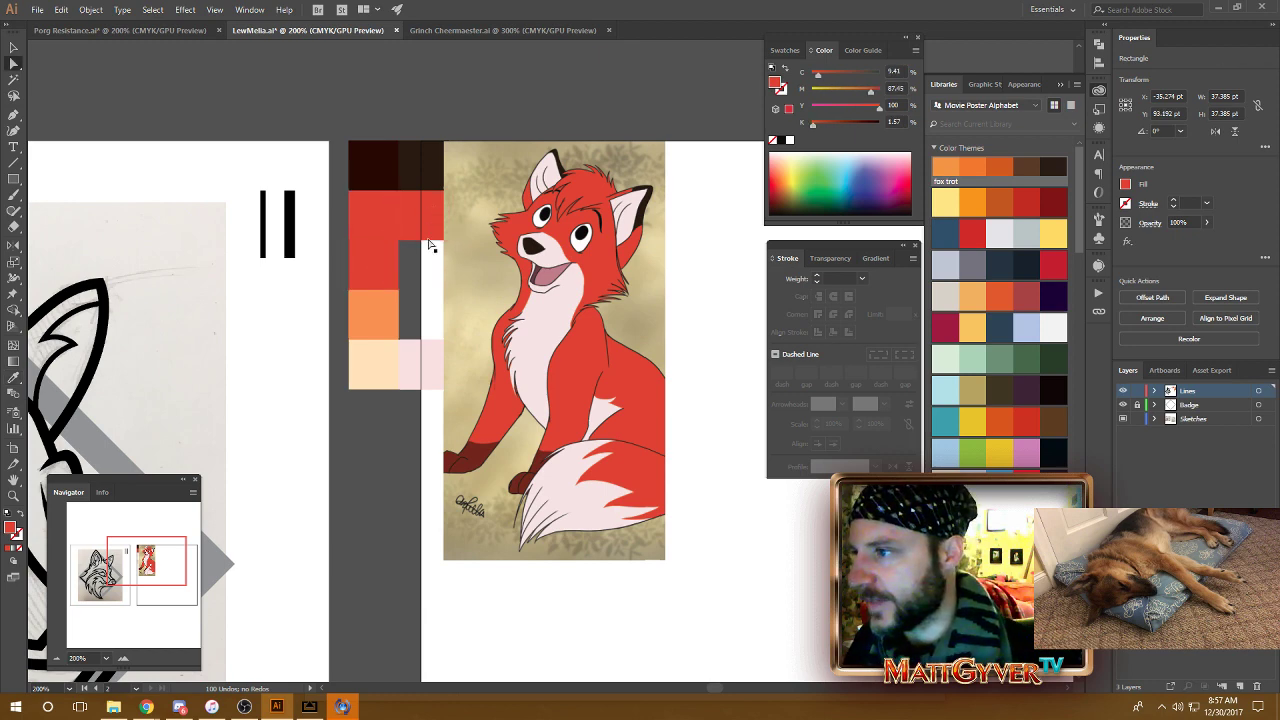
key("Delete")
left_click(423, 183)
key("Delete")
left_click(420, 364)
key("Delete")
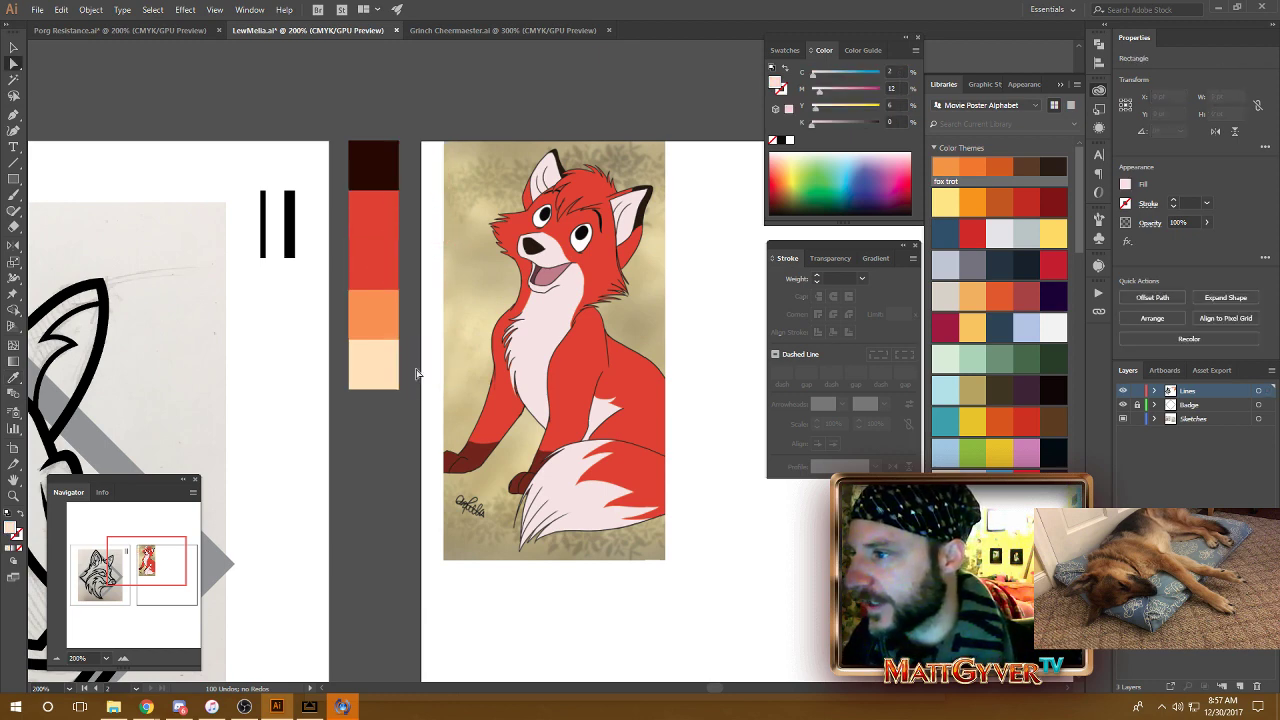
Set the third square's fill to C 7, M 89, Y 100, K 3.
left_click(376, 216, "ctrl")
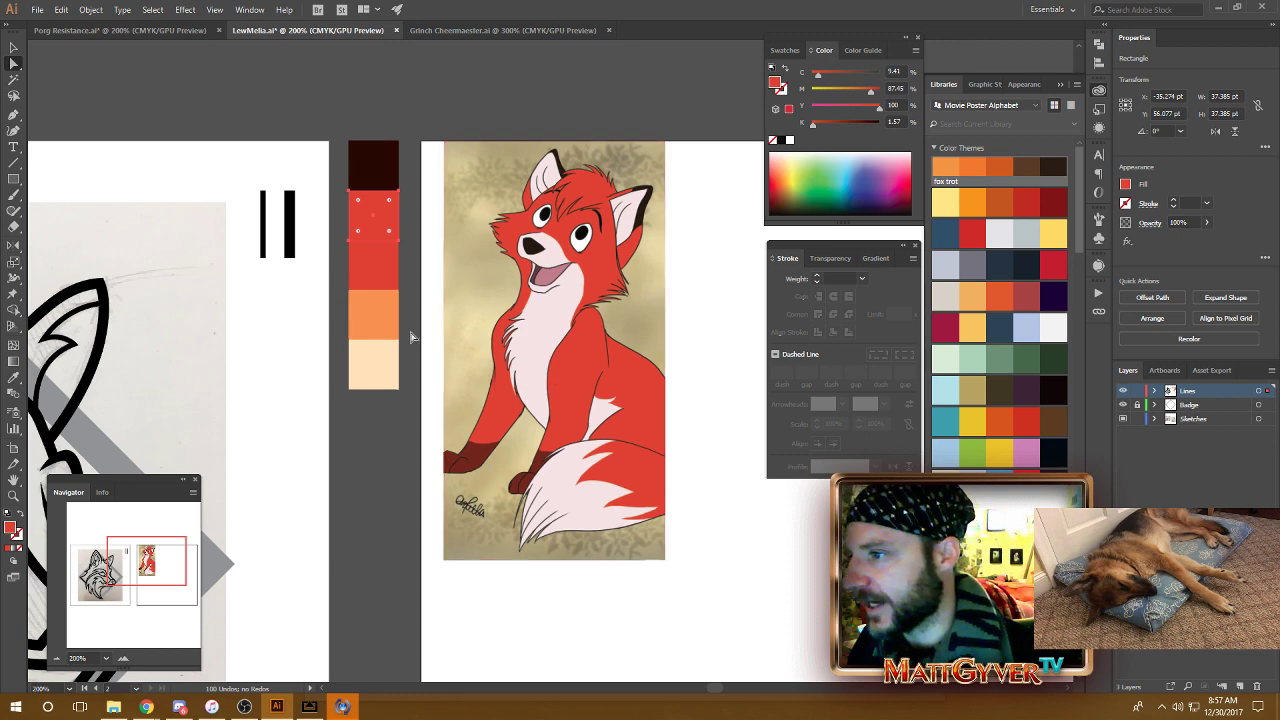
key("ctrl+shift+a")
left_click(383, 207)
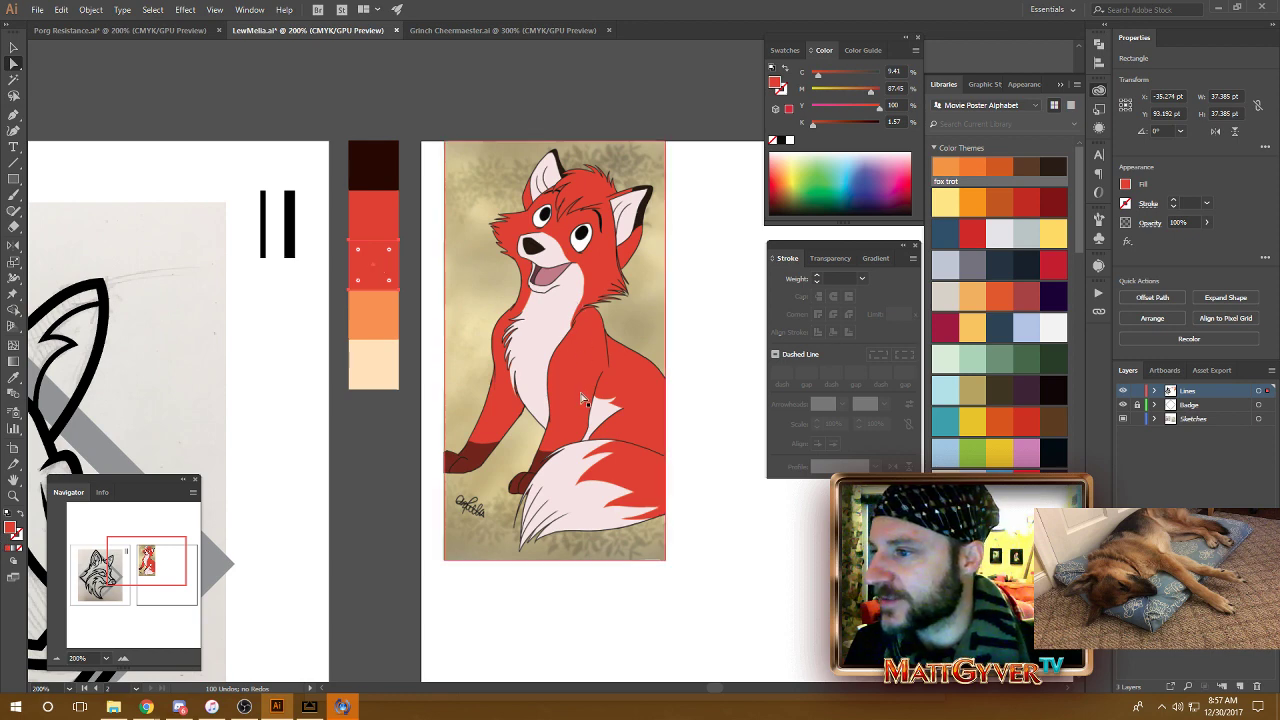
left_click(897, 72)
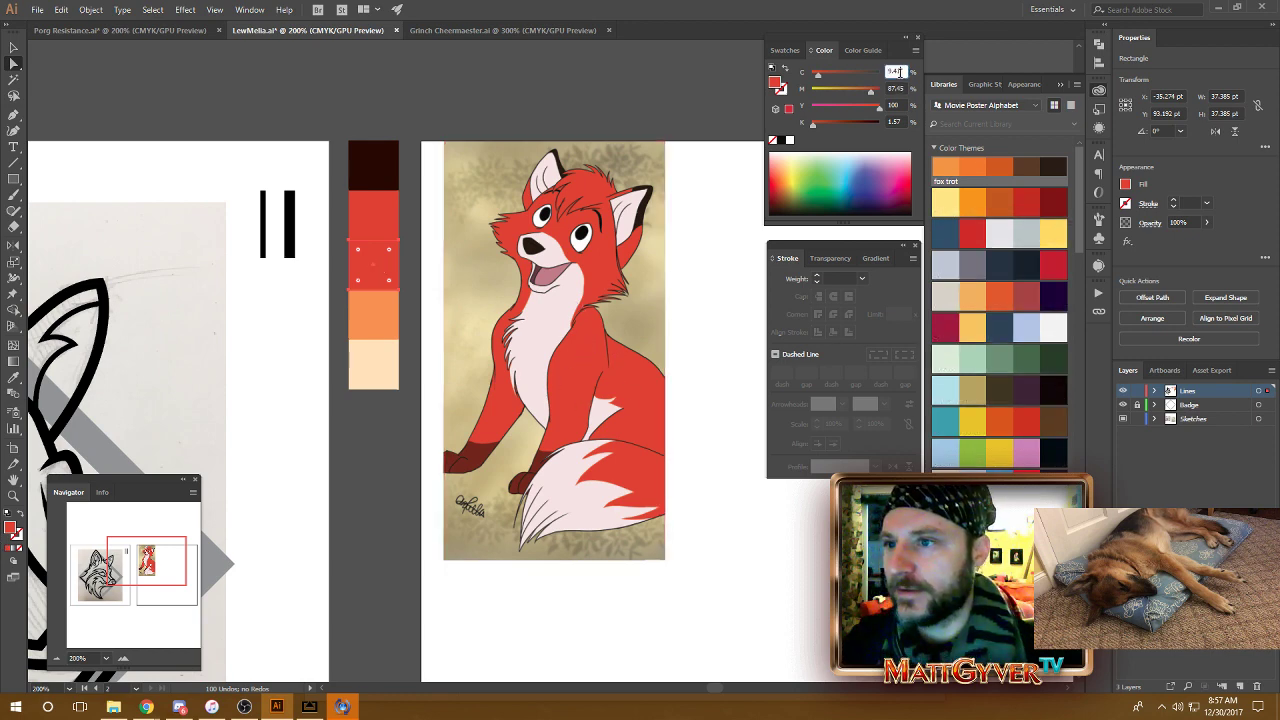
type("7")
key("Tab")
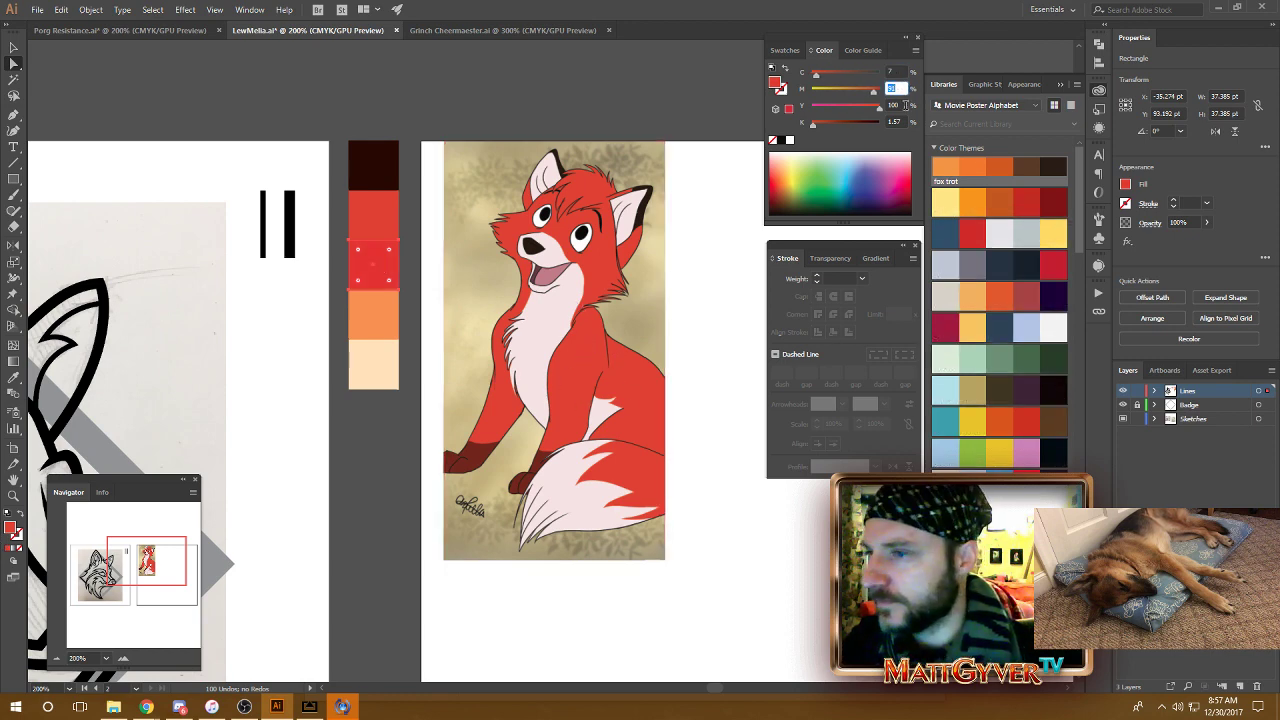
type("89")
left_click(897, 121)
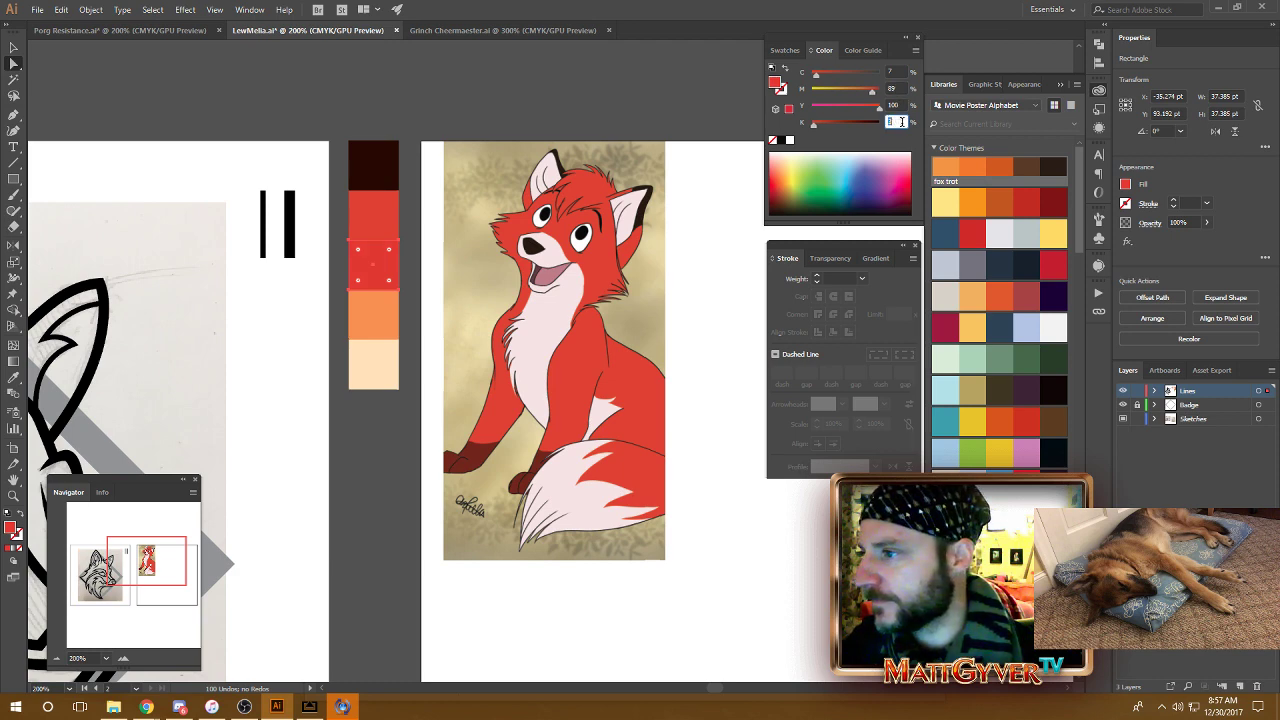
left_click(624, 93)
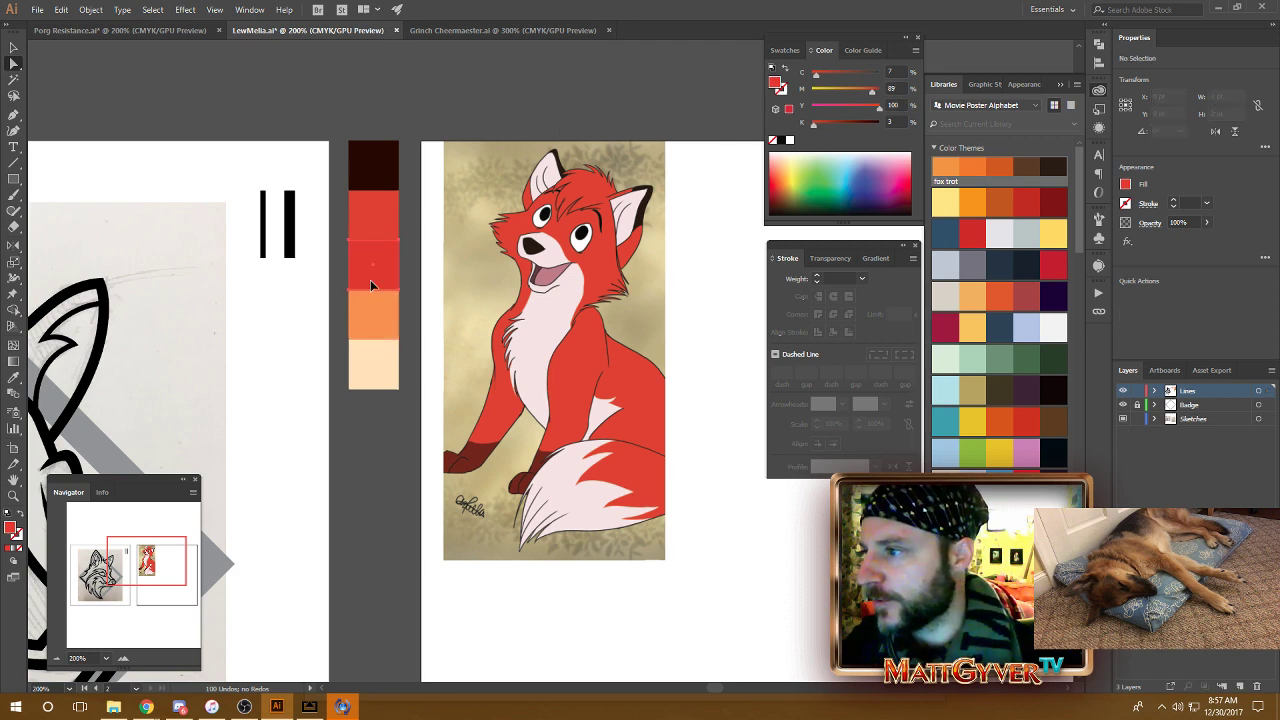
Apply the Shades harmony rule in the Color Guide, based on the third square's red.
left_click(374, 285)
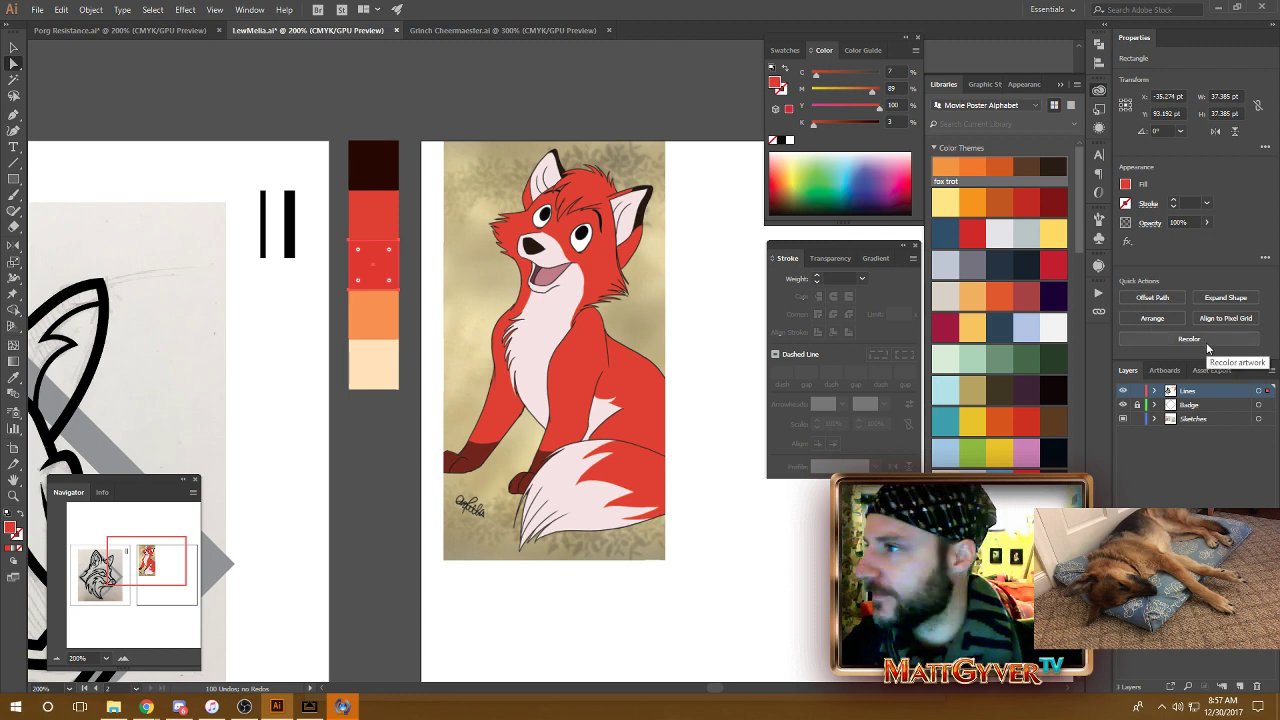
left_click(858, 51)
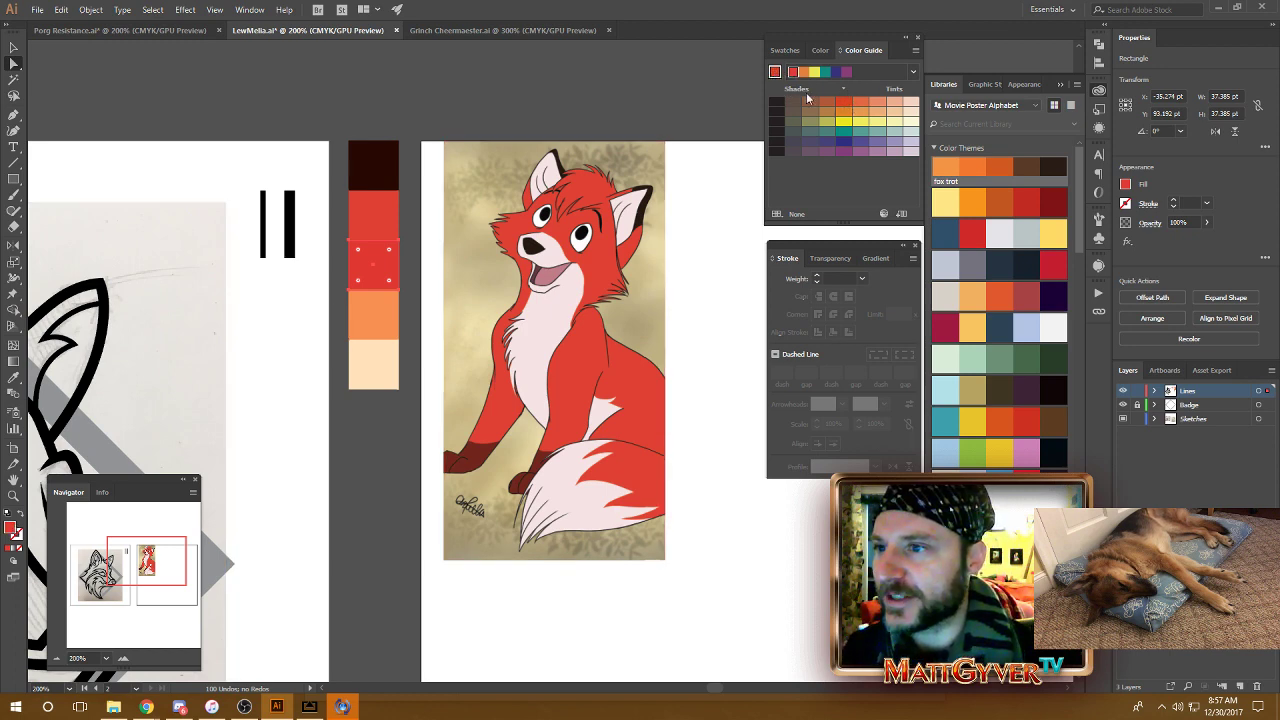
left_click(912, 71)
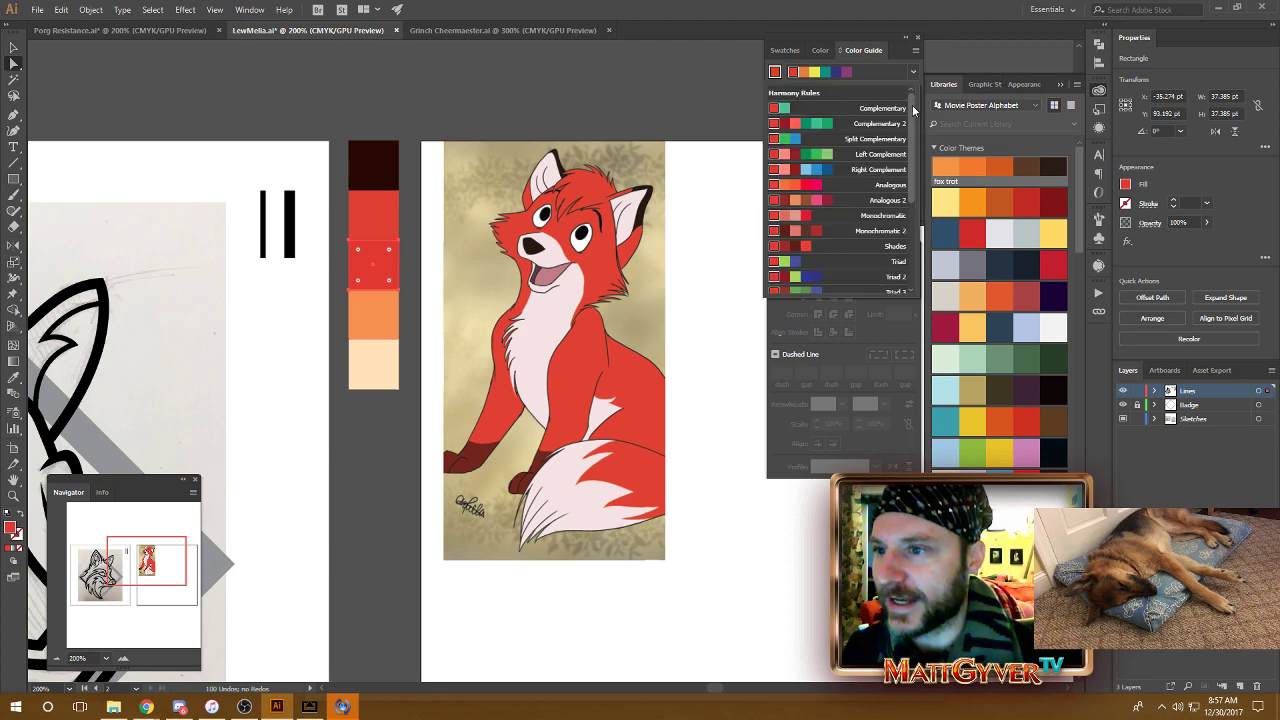
left_click_drag(912, 113, 908, 152)
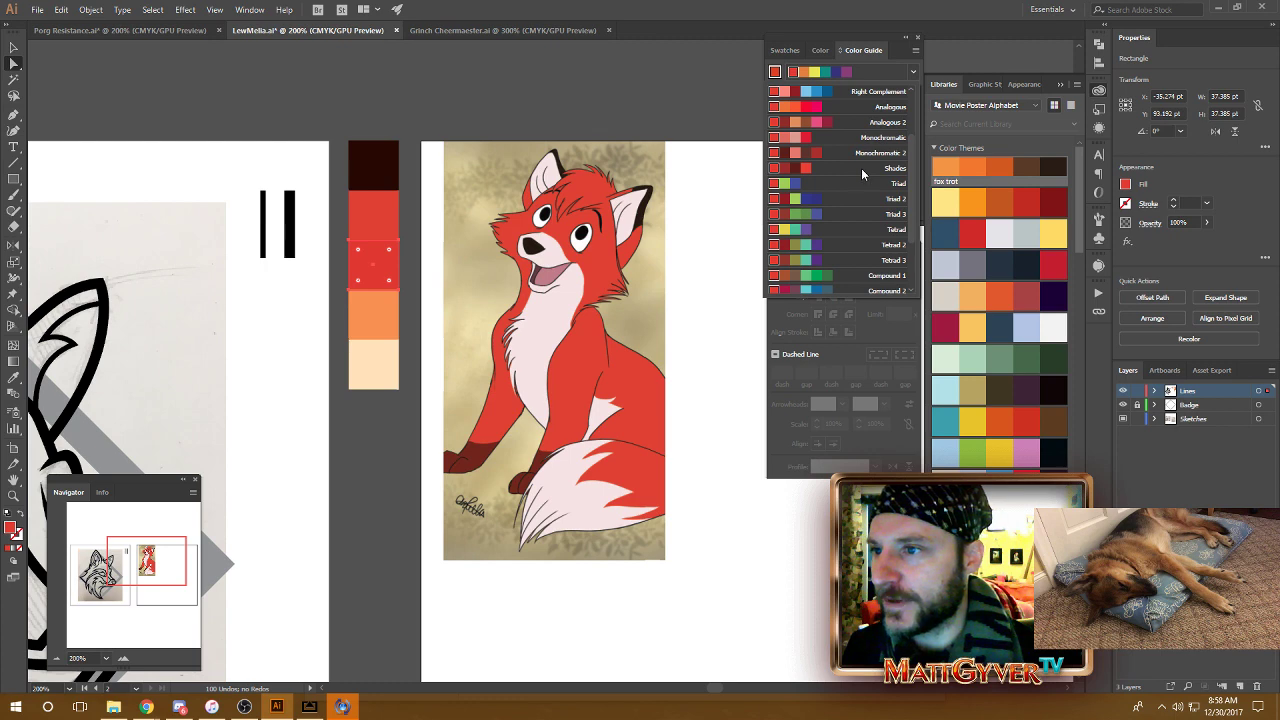
left_click(863, 169)
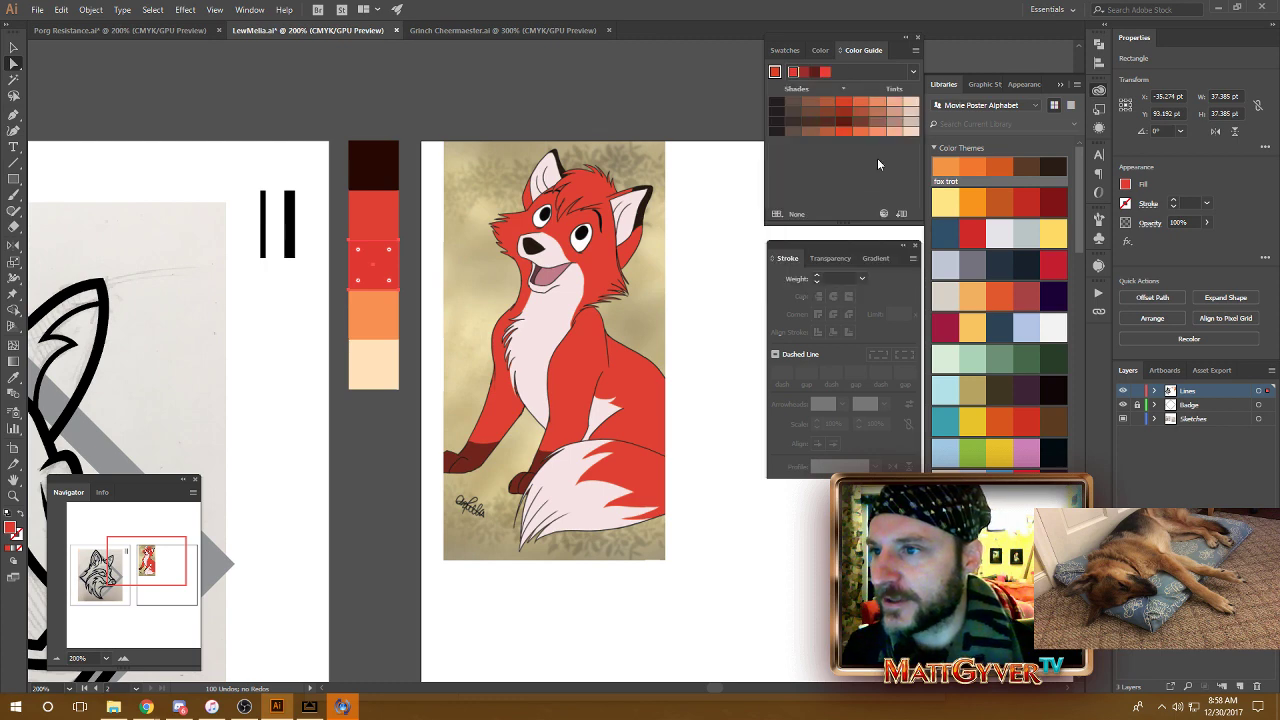
Fill the second square with the dark maroon shade from the Color Guide's Shades harmony.
left_click(377, 219)
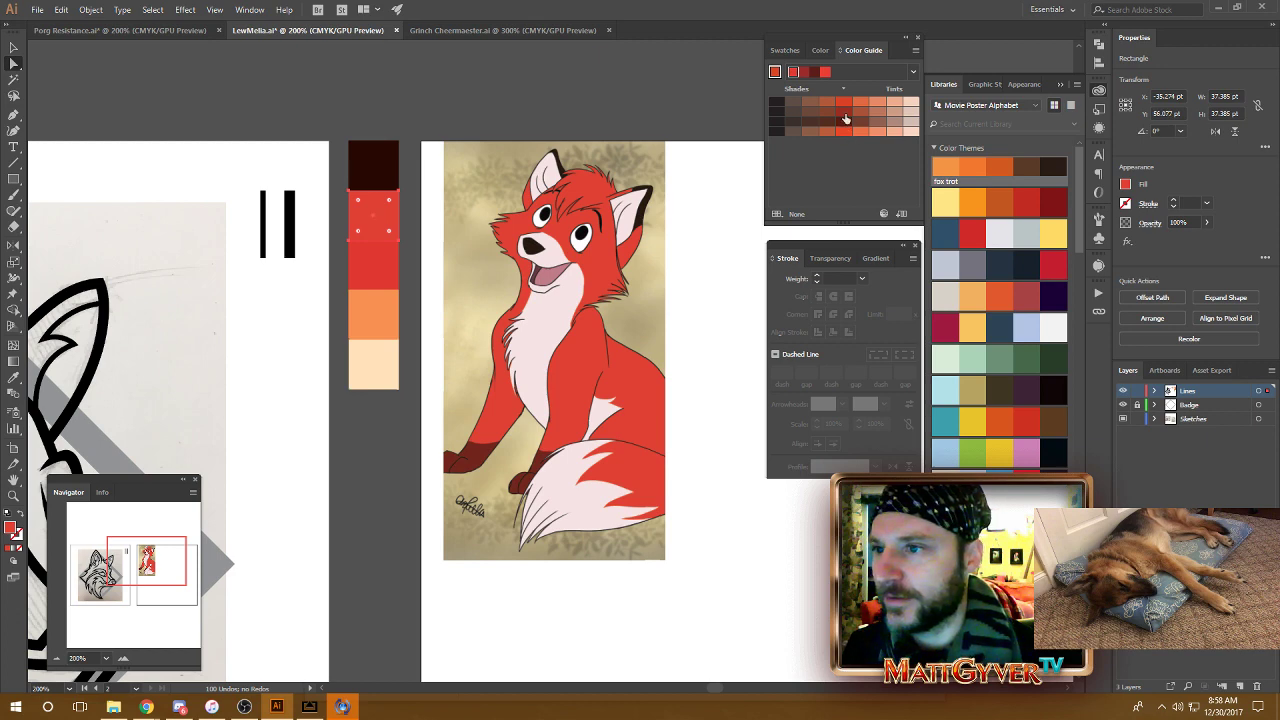
left_click(844, 112)
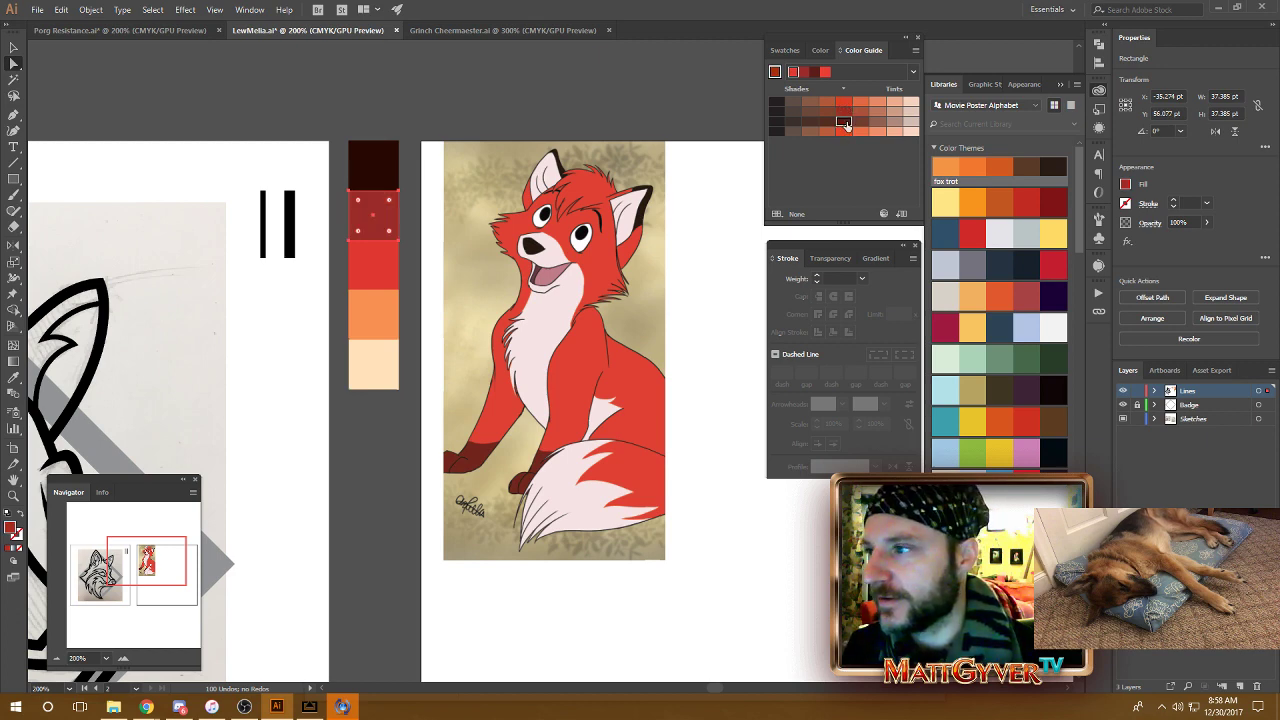
left_click(843, 122)
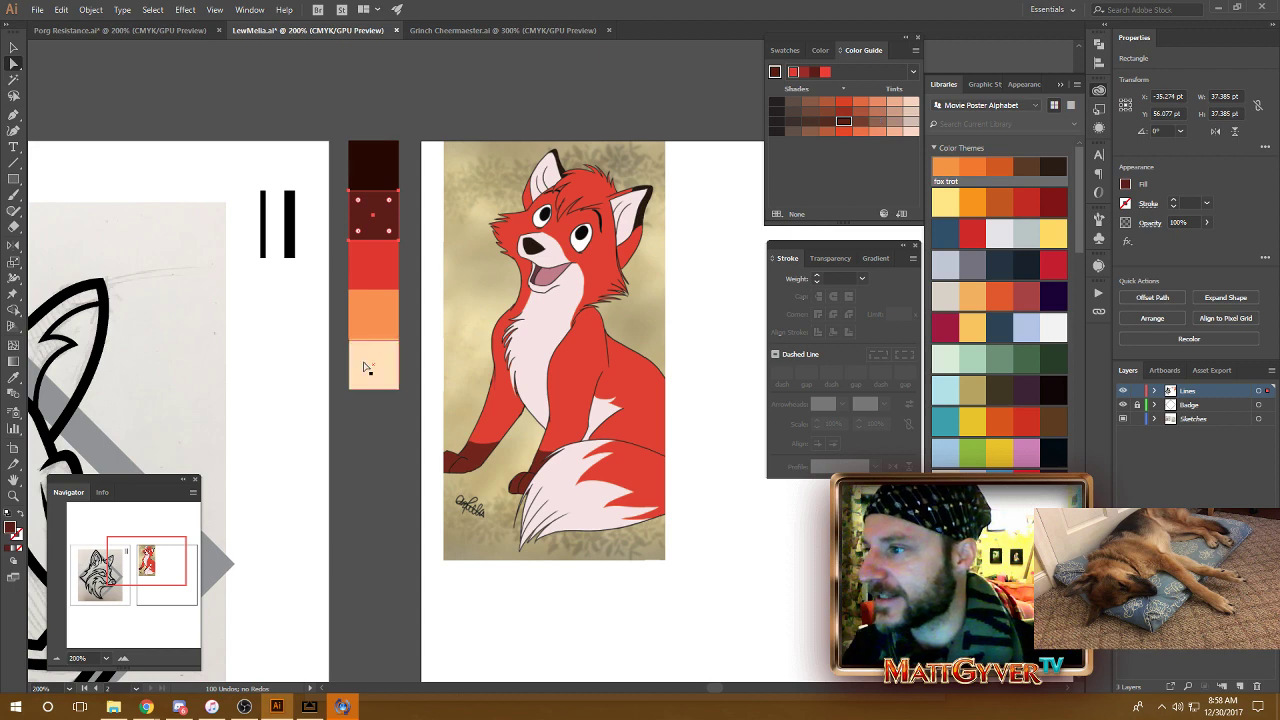
left_click(383, 310)
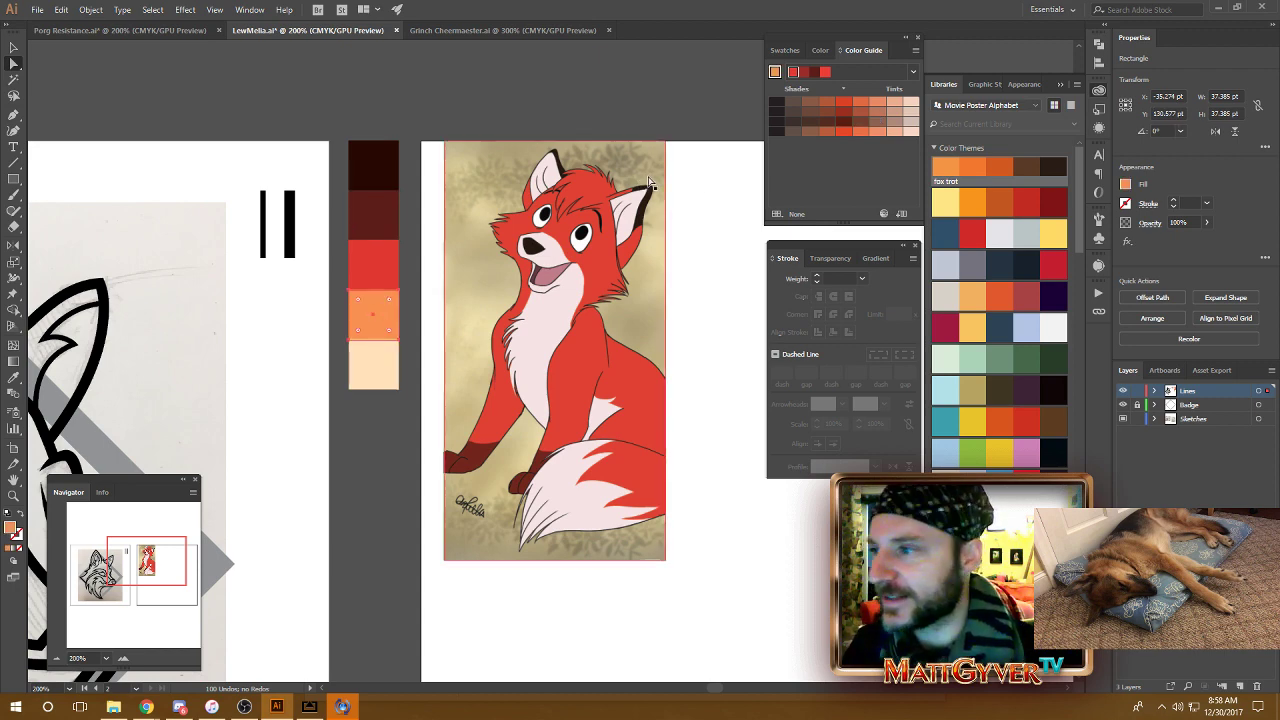
left_click(373, 256)
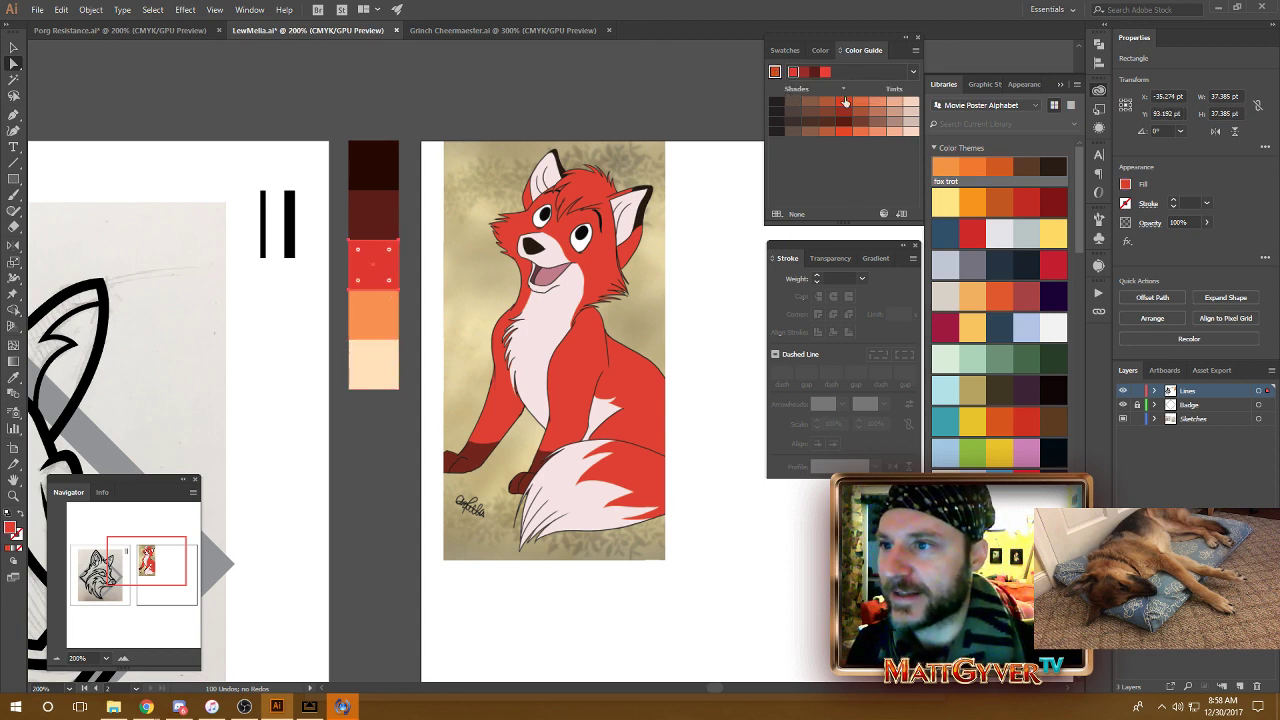
left_click(385, 225)
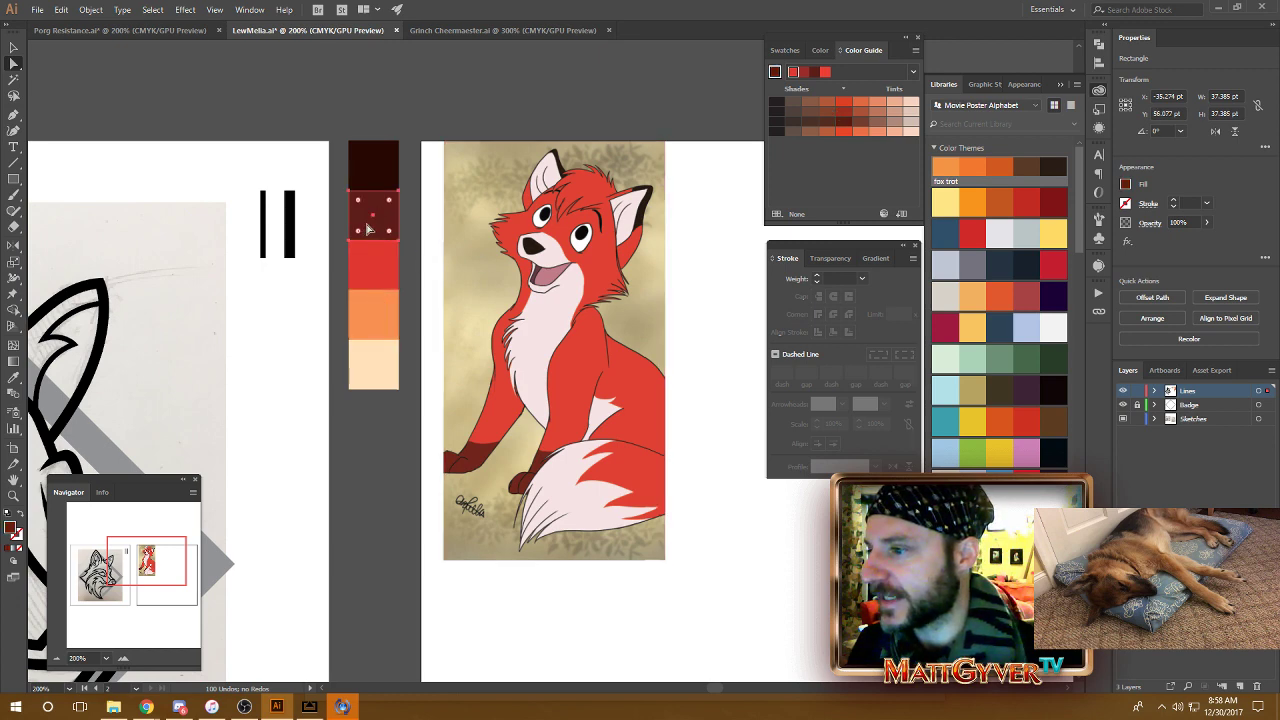
Try the red, coral, salmon and brownish shades from the Color Guide's Shades harmony on the fourth square.
left_click(373, 313)
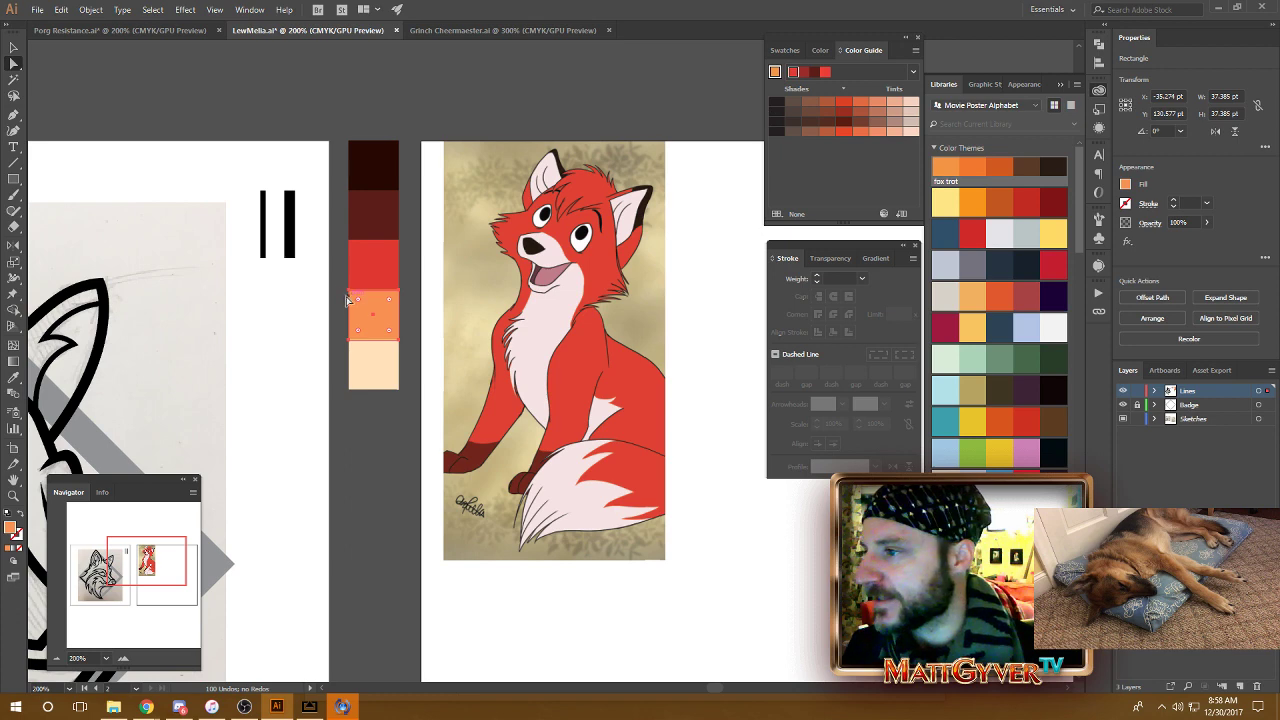
left_click(844, 101)
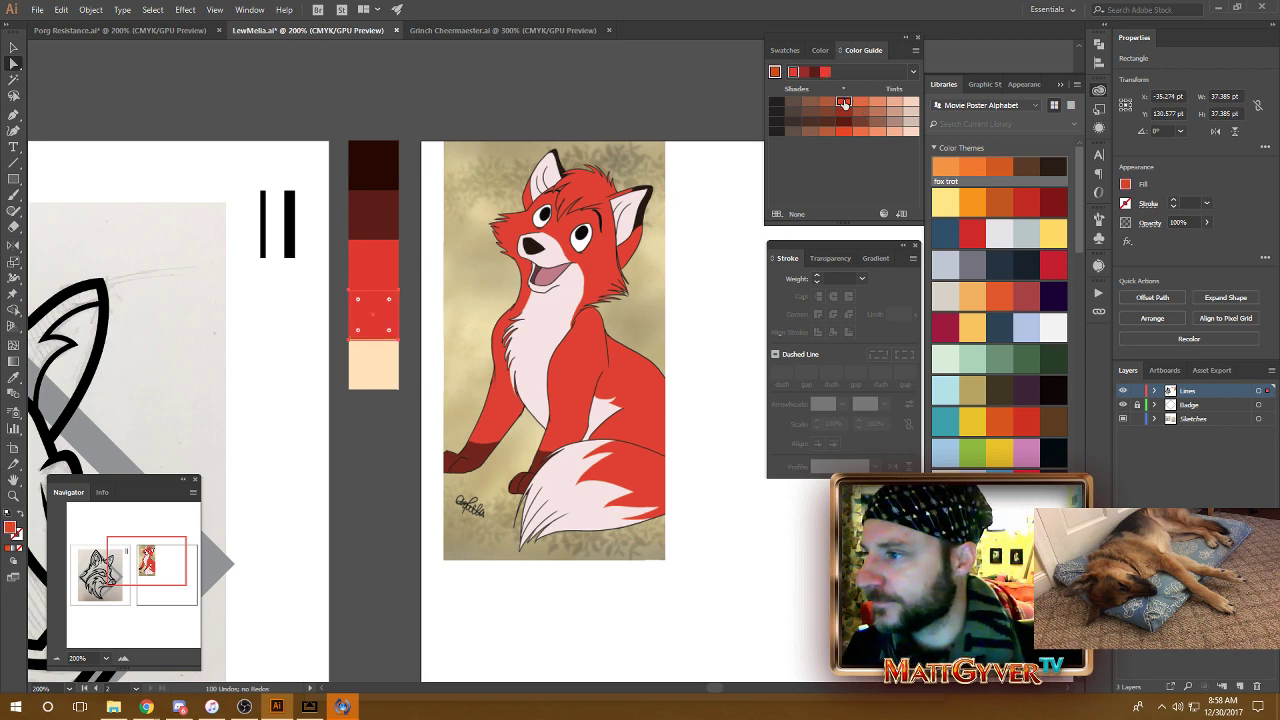
left_click(860, 103)
left_click(877, 103)
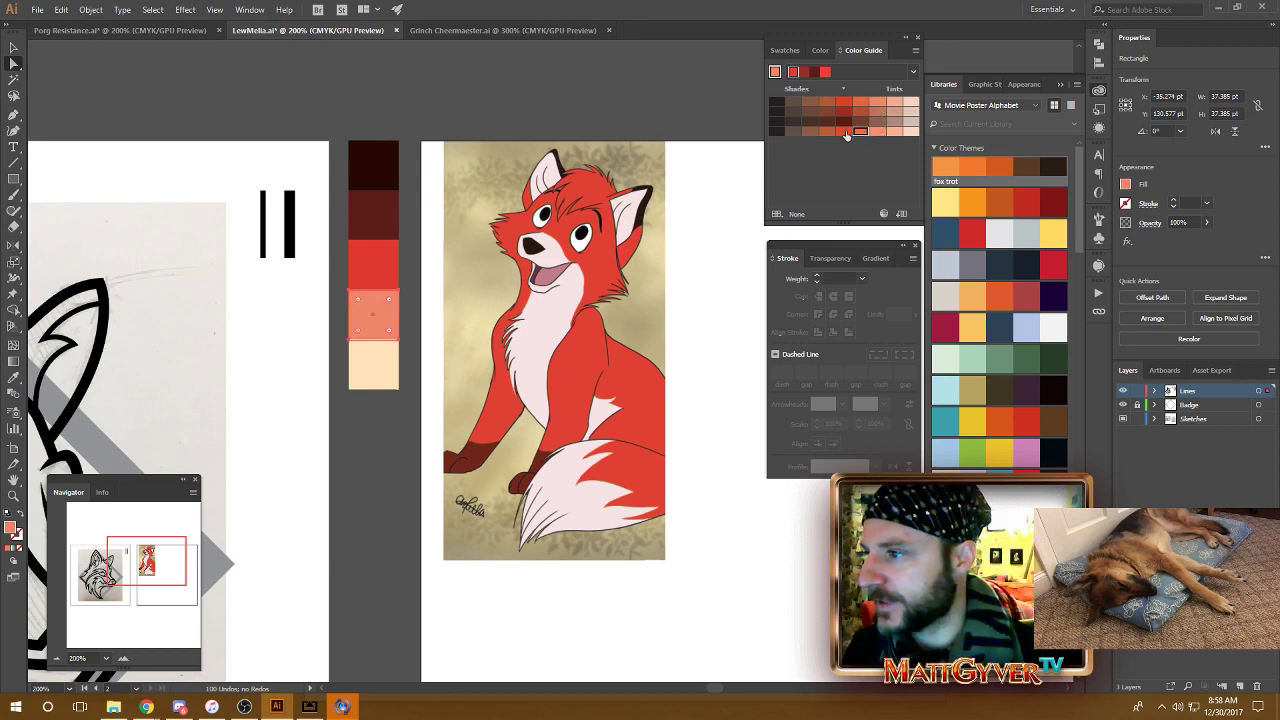
left_click(845, 132)
left_click(860, 133)
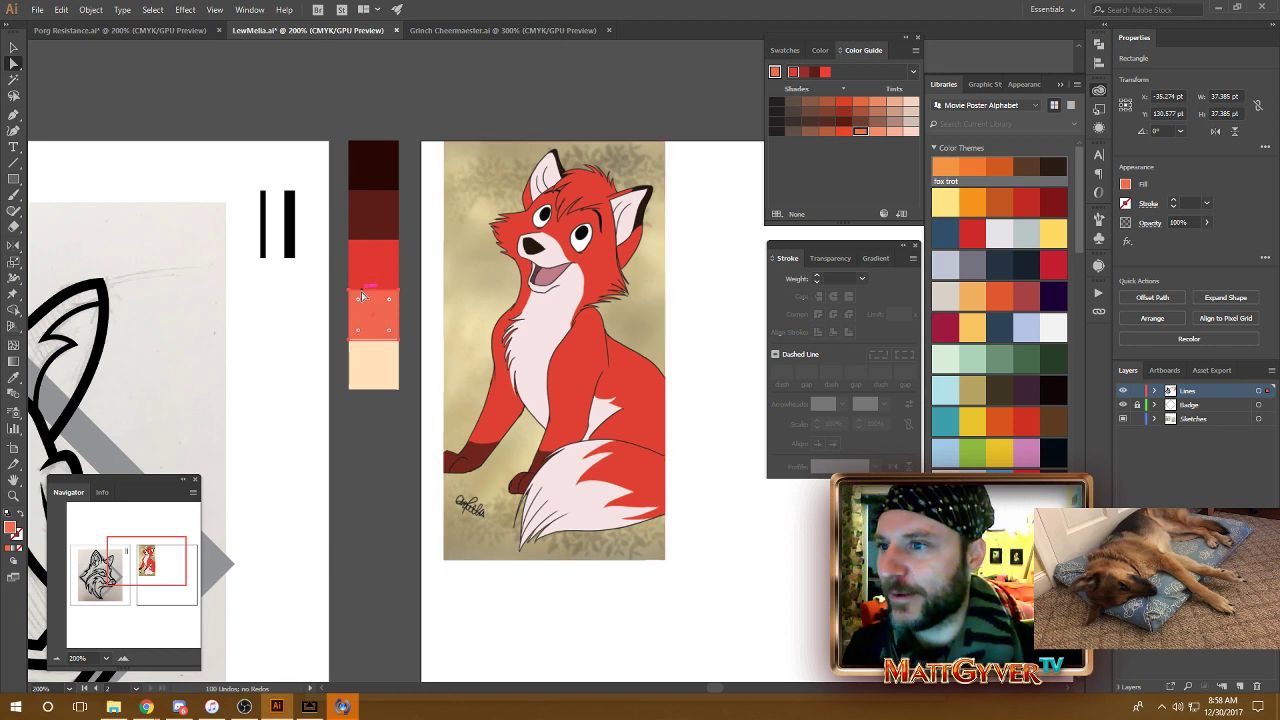
left_click(827, 131)
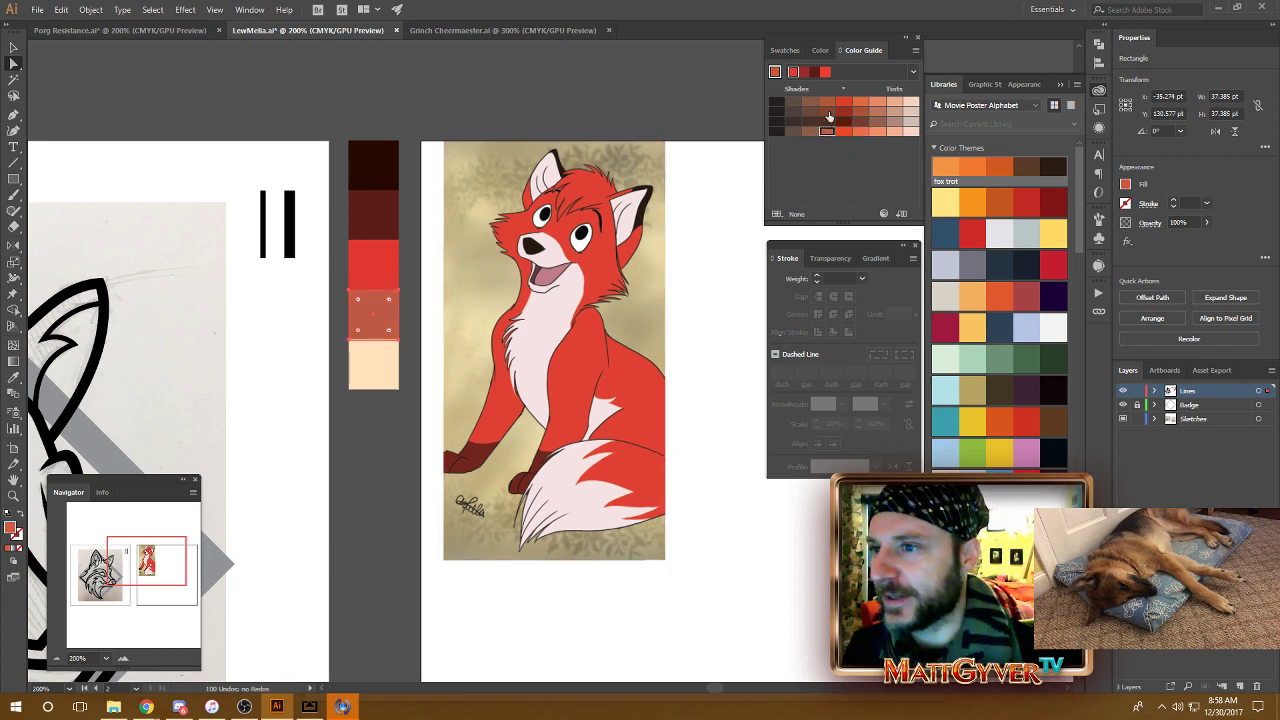
left_click(861, 102)
left_click(866, 112)
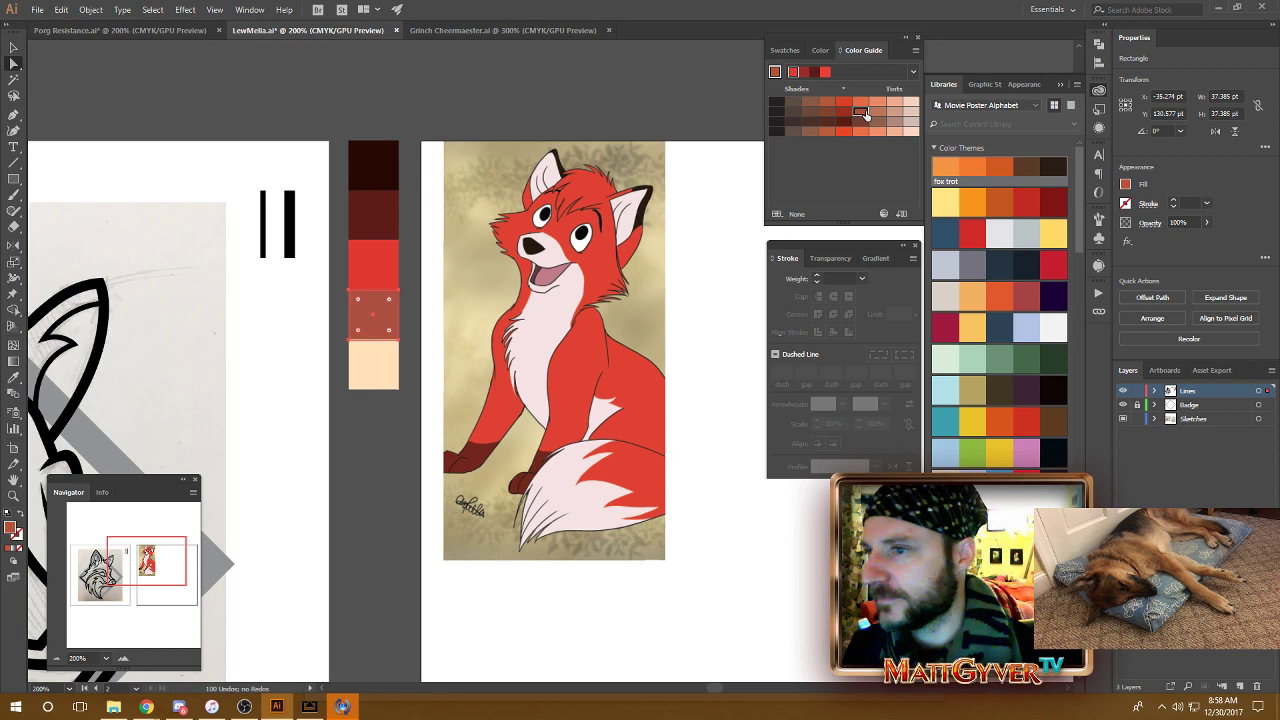
left_click(877, 101)
left_click(860, 103)
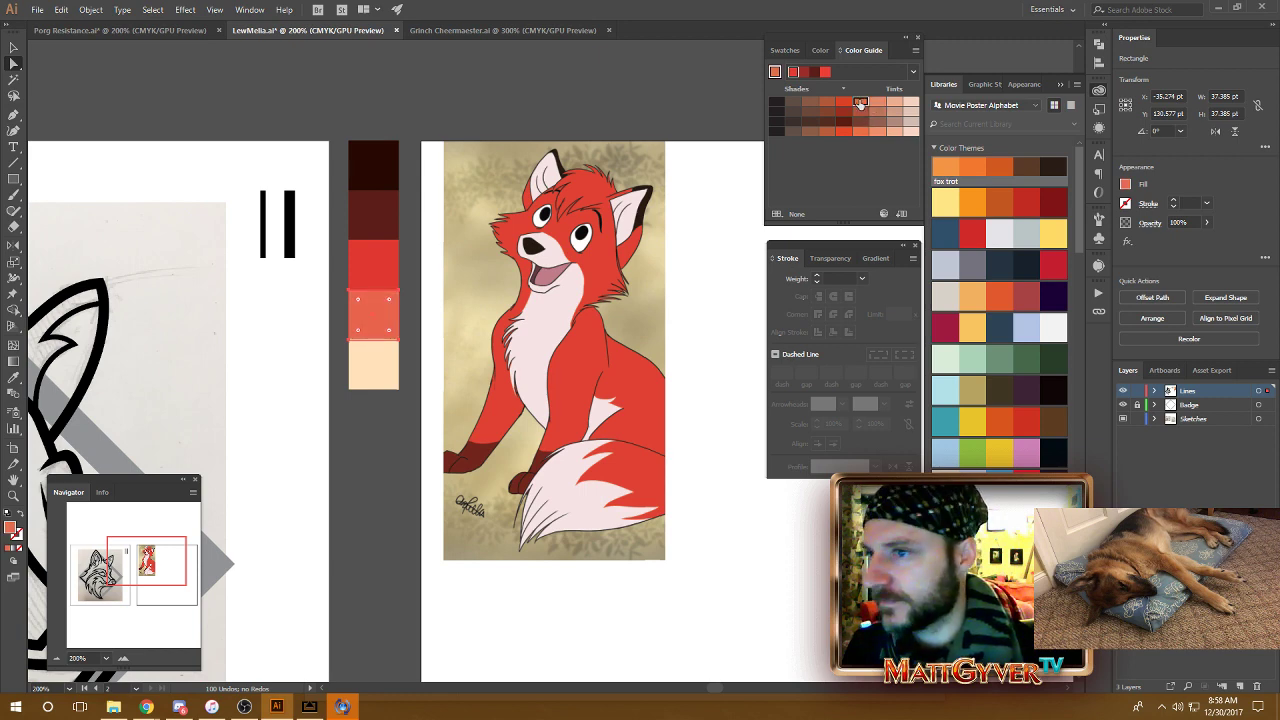
left_click(860, 117)
left_click(861, 112)
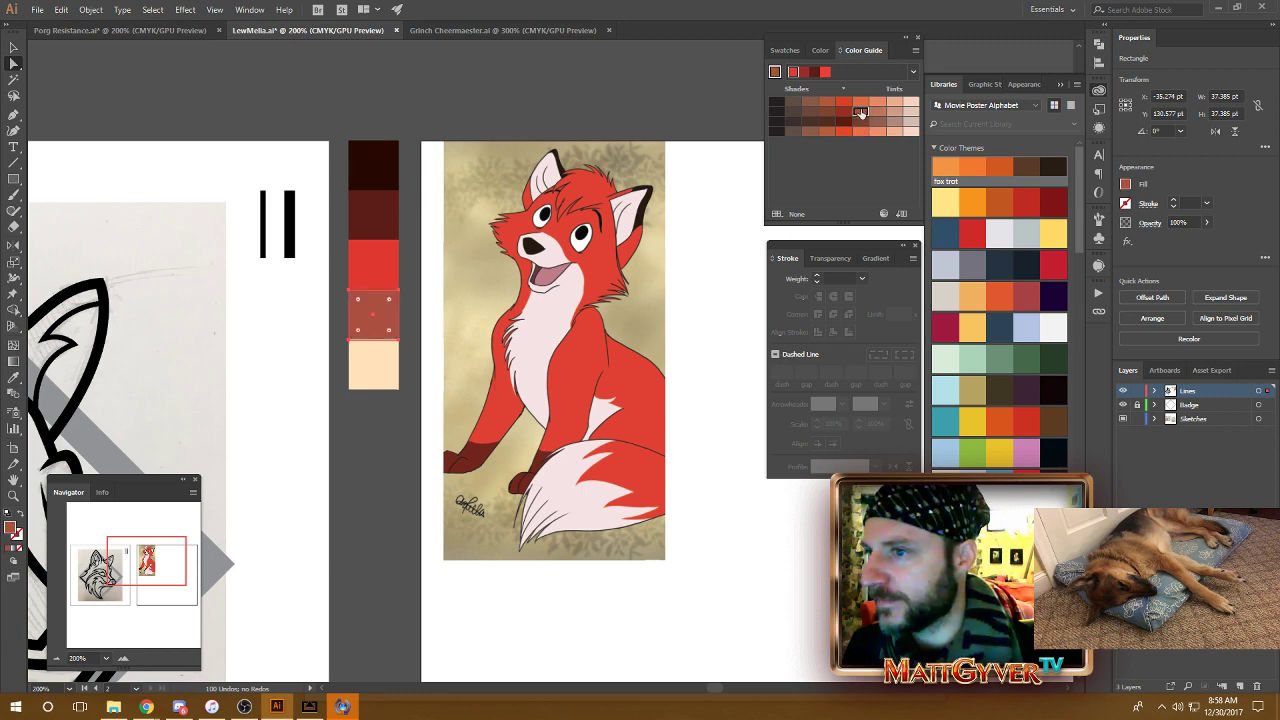
Fill the fourth square with the light salmon tint from the first row of the Color Guide's Shades harmony.
left_click(860, 133)
left_click(877, 136)
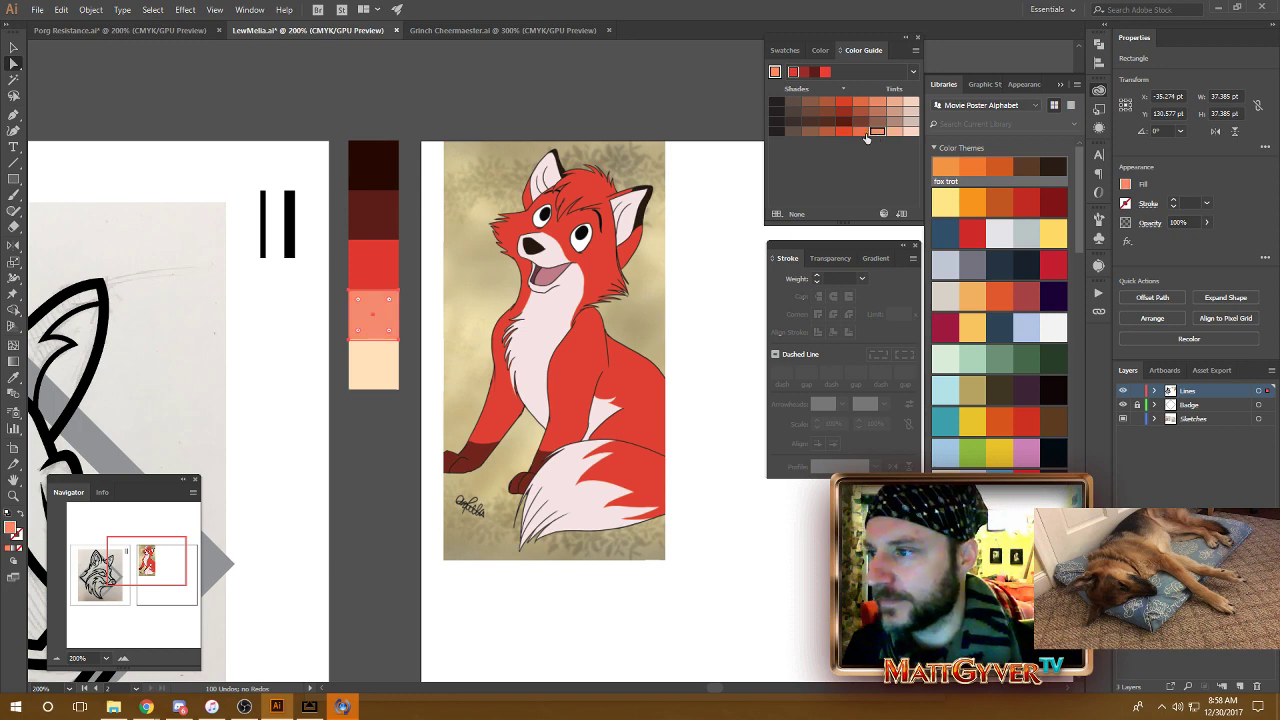
left_click(861, 132)
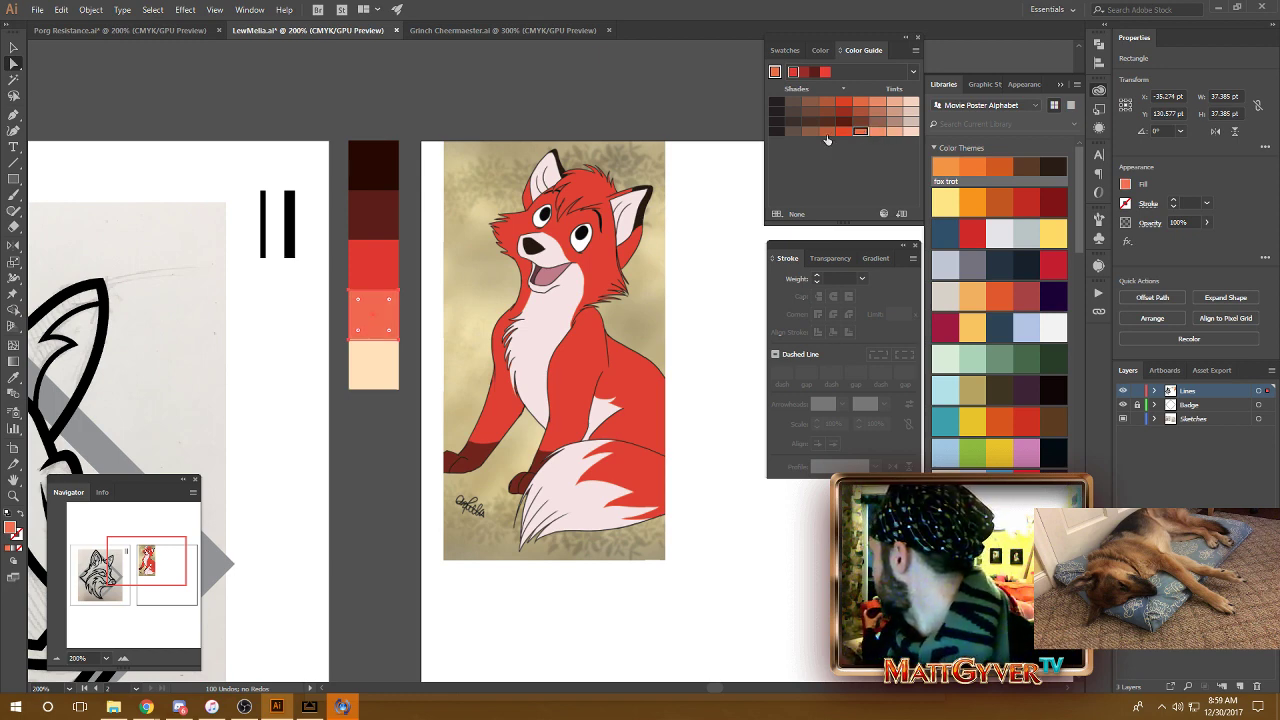
left_click(877, 103)
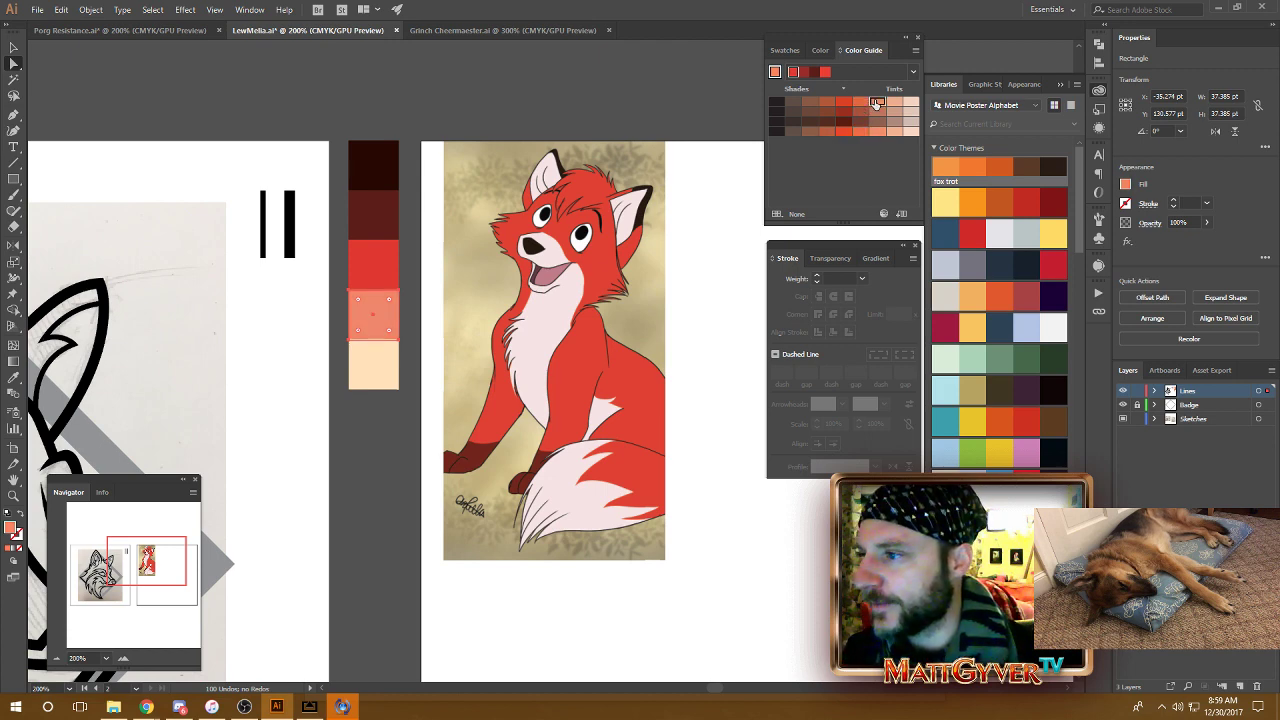
left_click(667, 112)
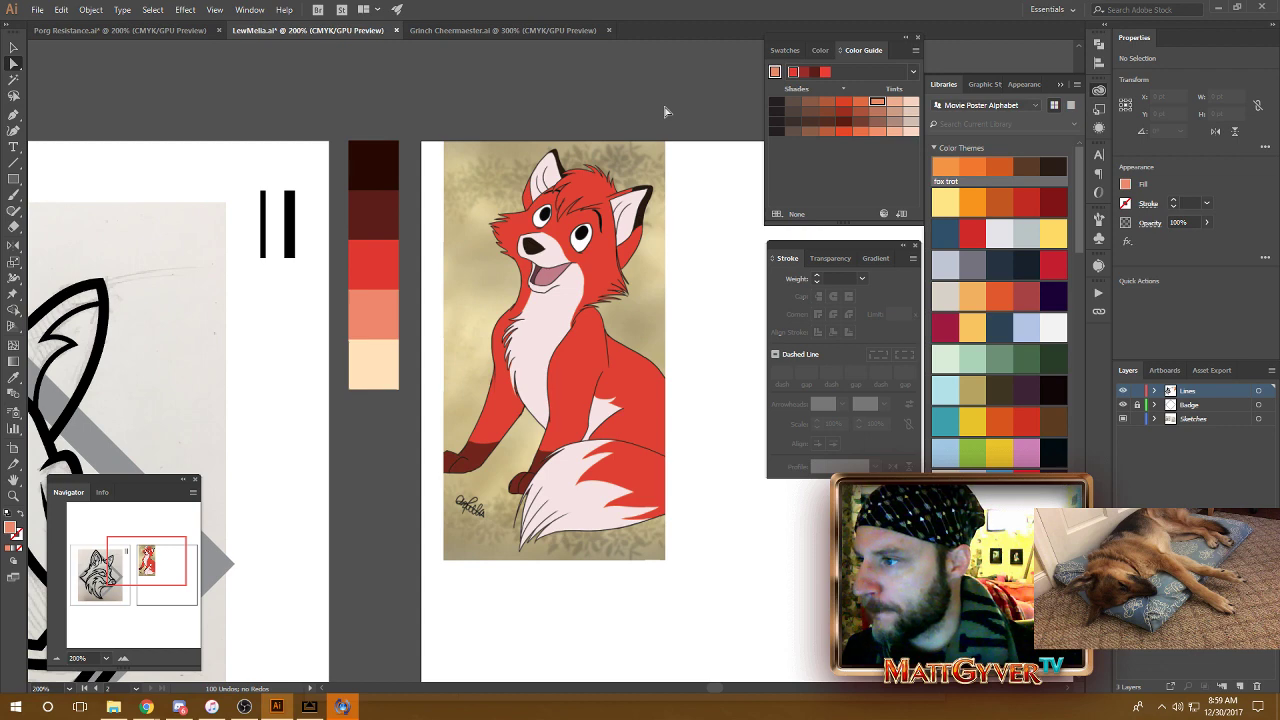
Set the fourth square's fill to M 54, Y 68, K 2 and lower its cyan to a whole percentage.
left_click(818, 50)
left_click(786, 50)
left_click(828, 53)
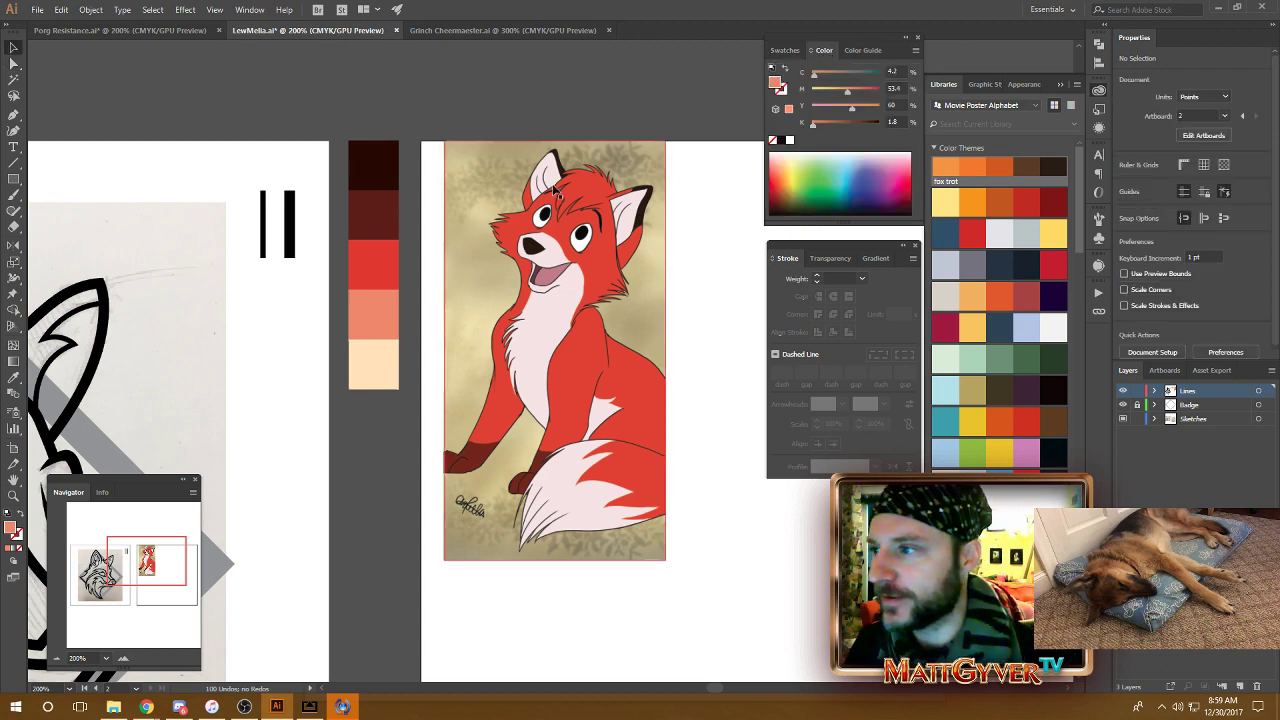
left_click(376, 310)
left_click(893, 87)
left_click(893, 71)
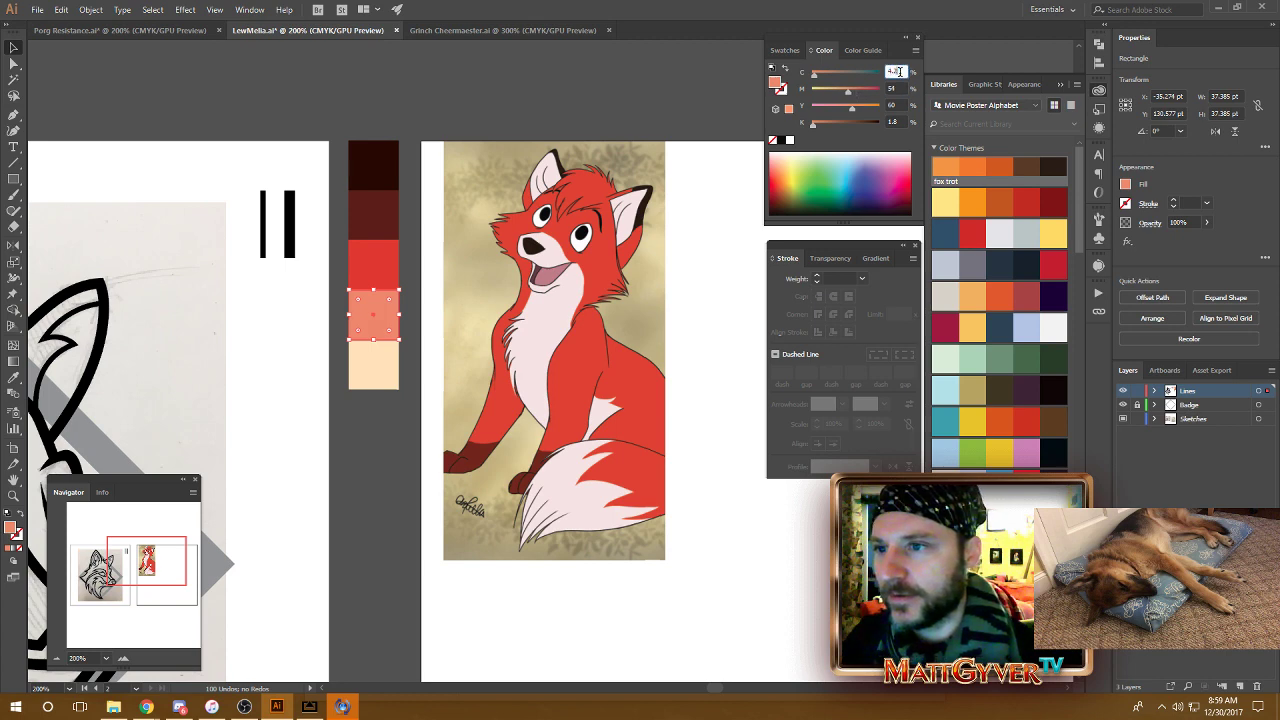
type("0")
left_click(900, 121)
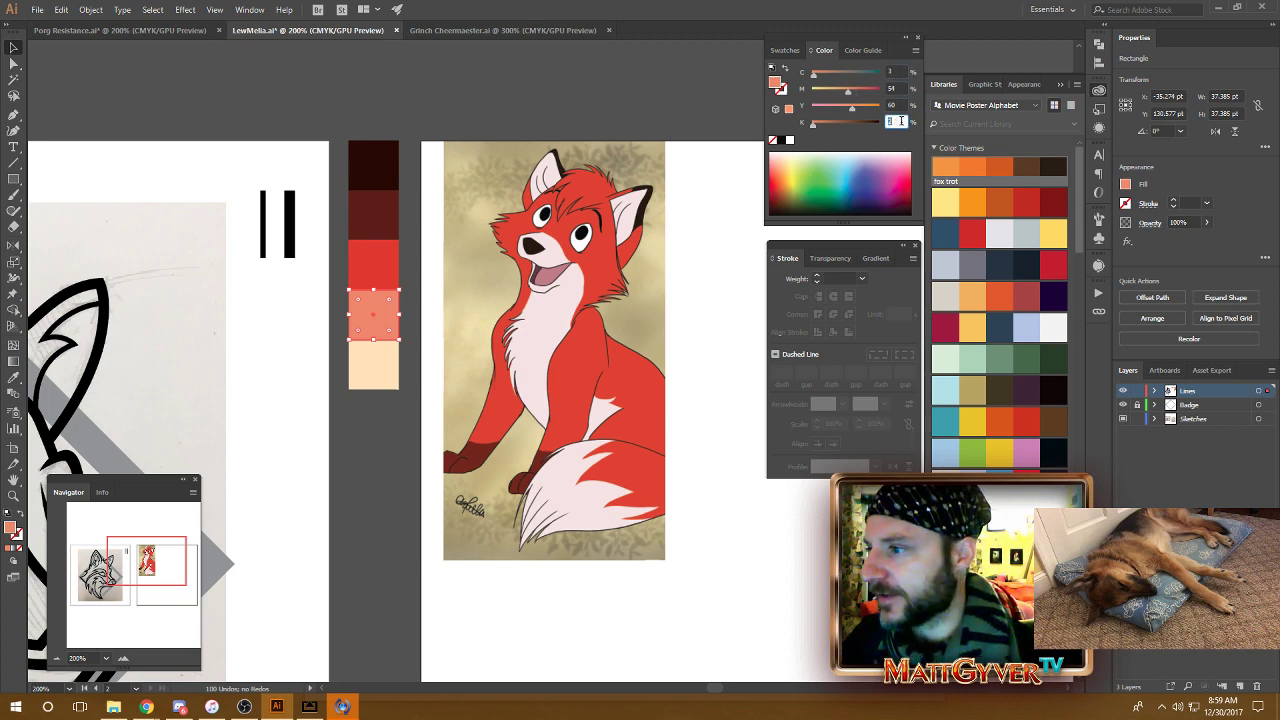
left_click(898, 104)
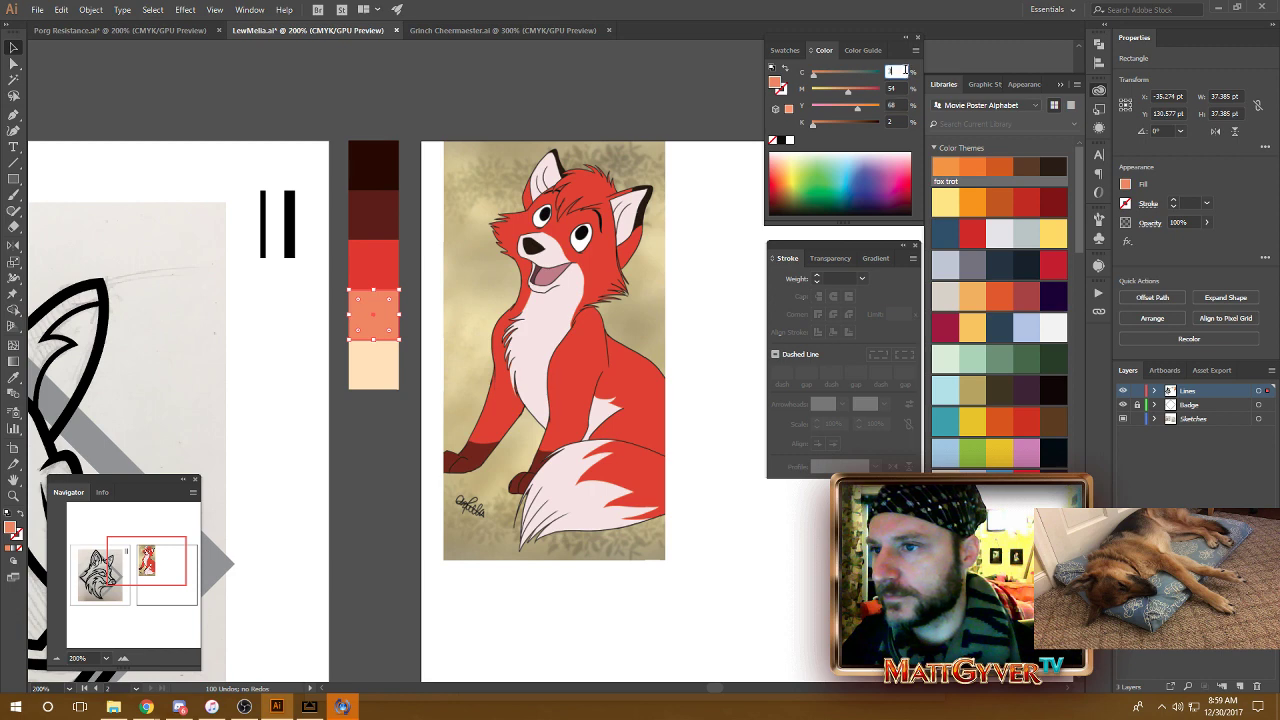
left_click(610, 100)
Set the black (K) value of the darkest square, at the head of the swatch column, to 90%.
left_click_drag(407, 174, 357, 412)
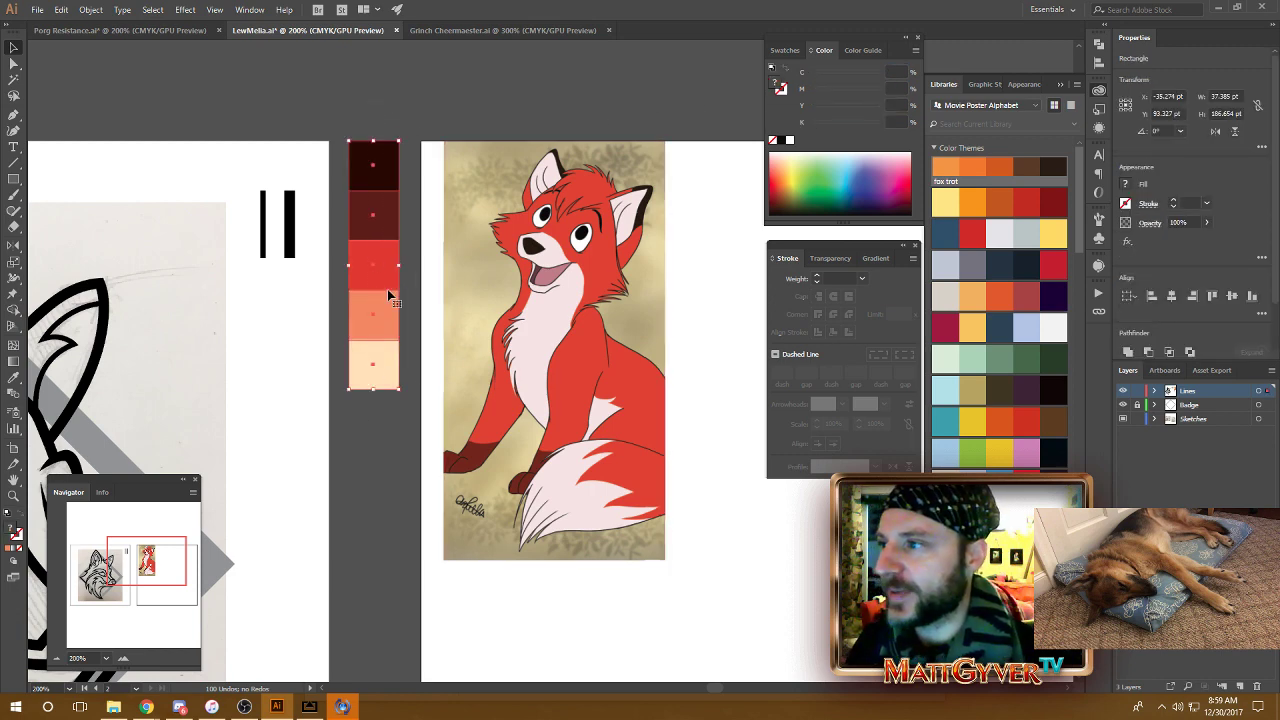
left_click_drag(387, 289, 489, 270)
left_click(488, 135)
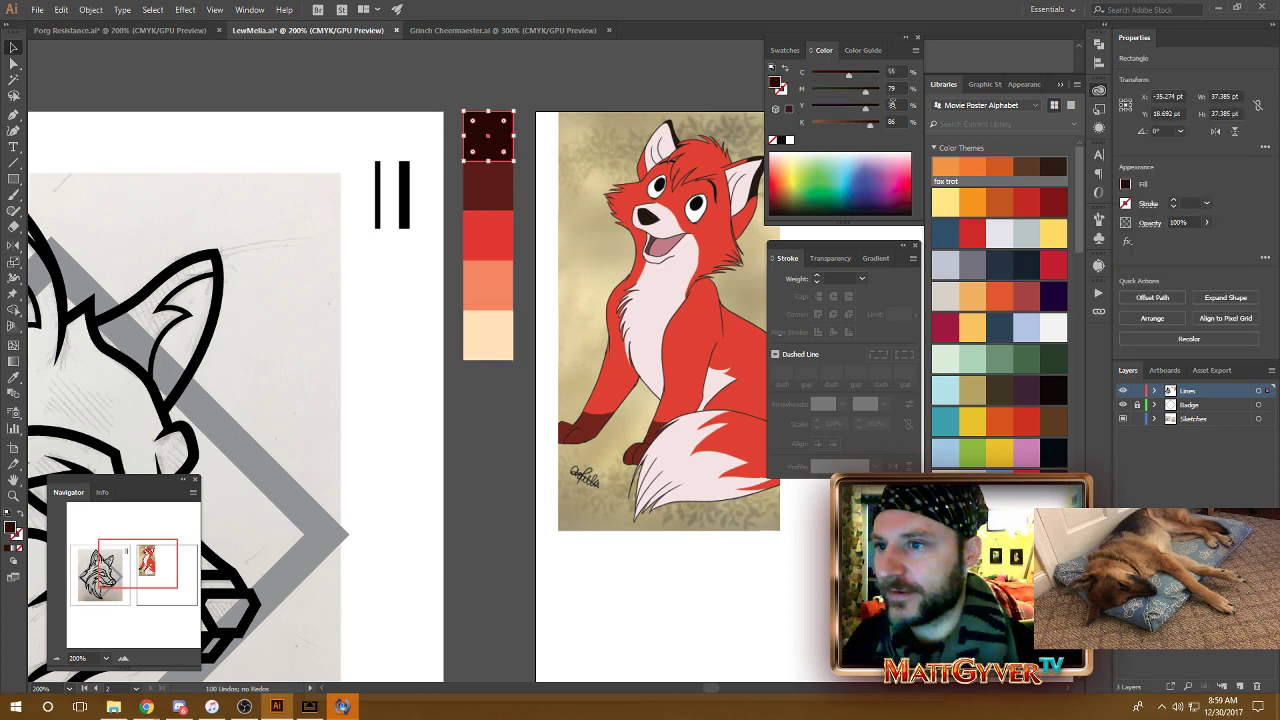
type("90")
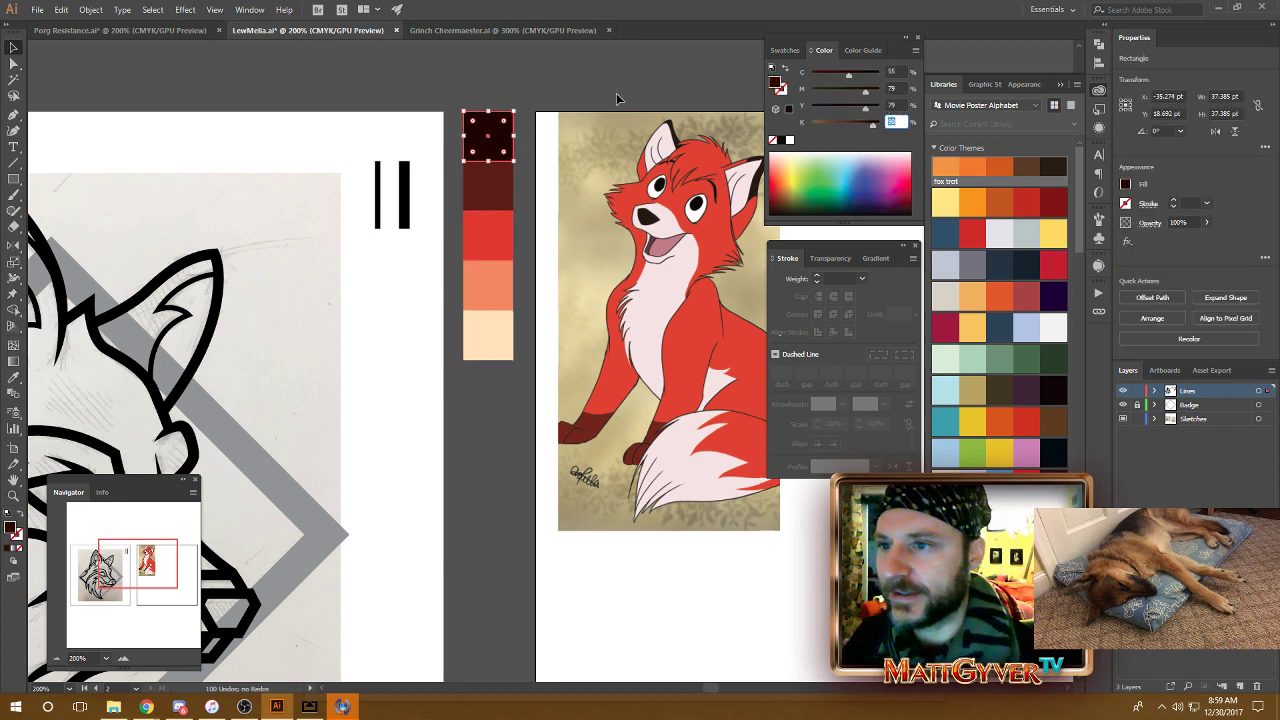